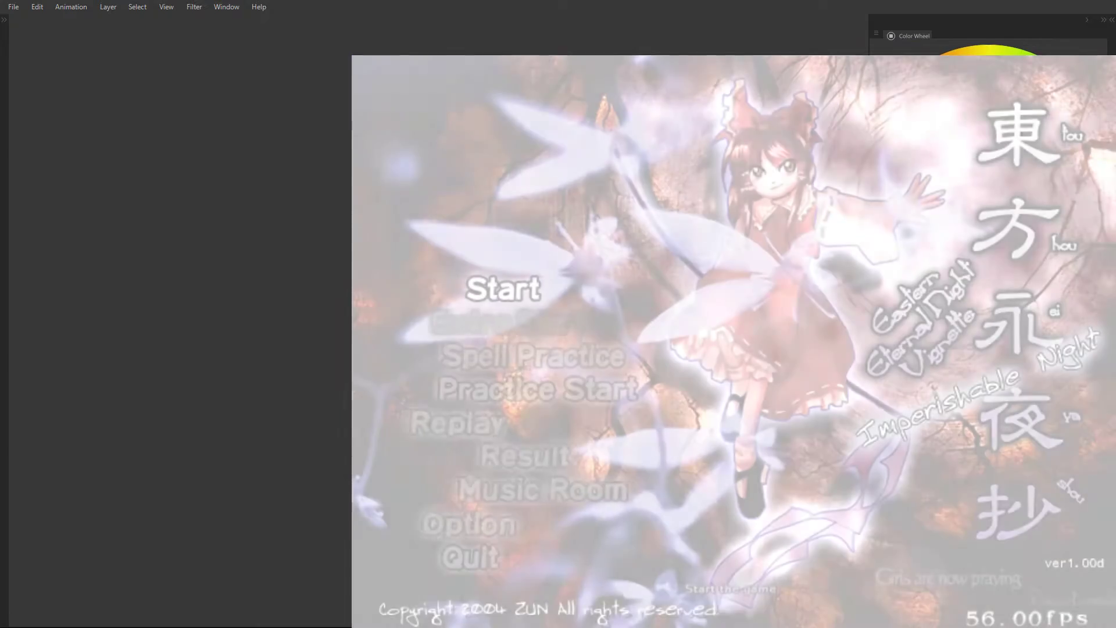
Step: Start a practice run of Stage 5 at Normal Level
key(z)
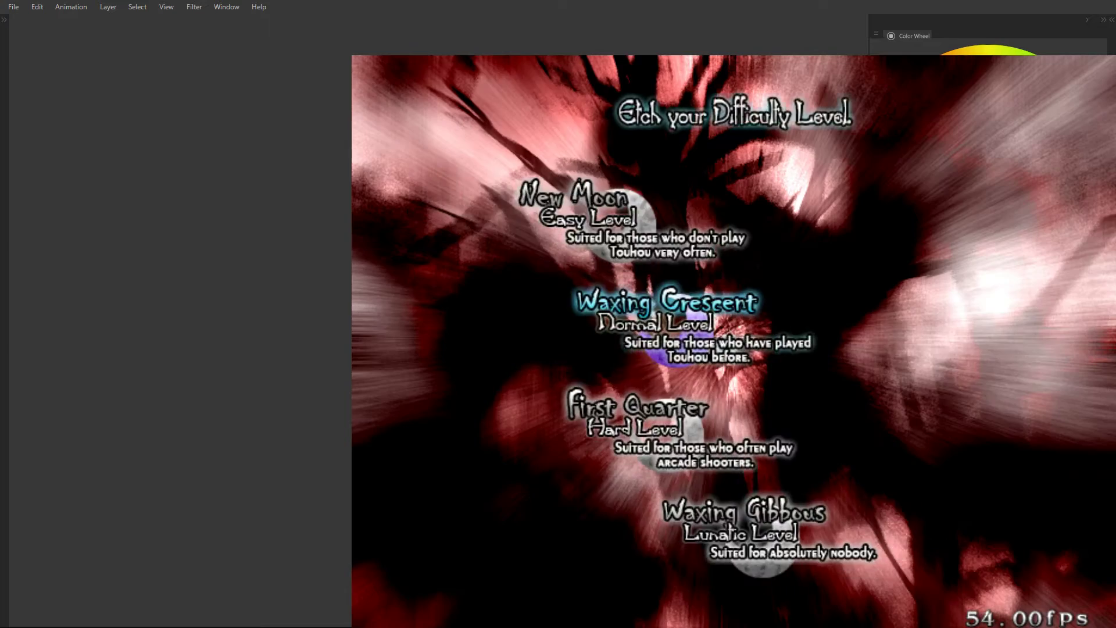
key(z)
key(z)
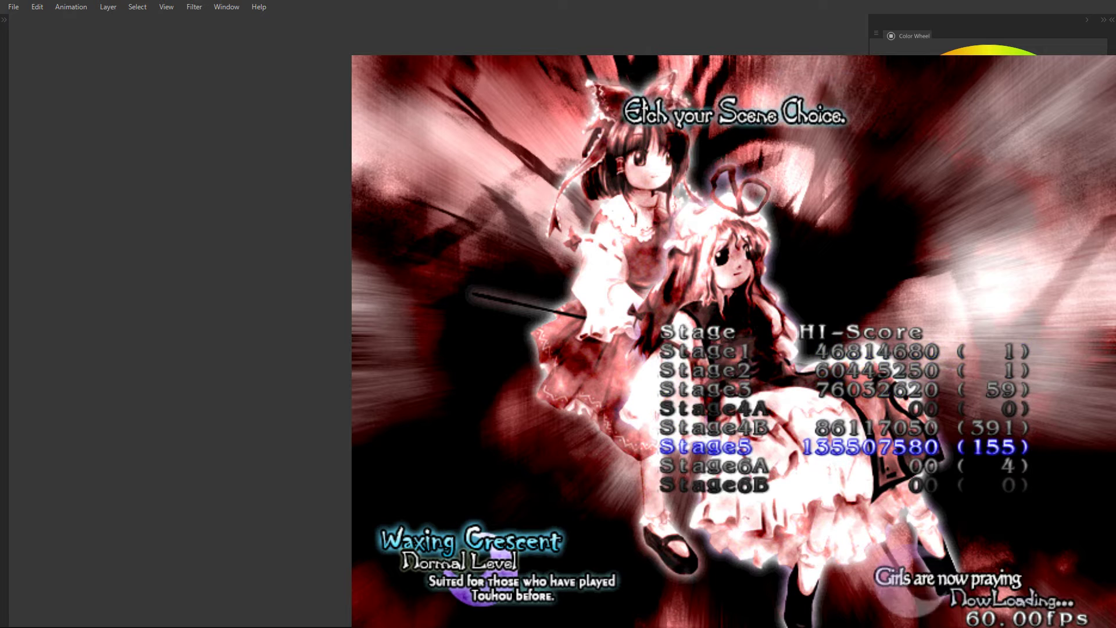
key(z)
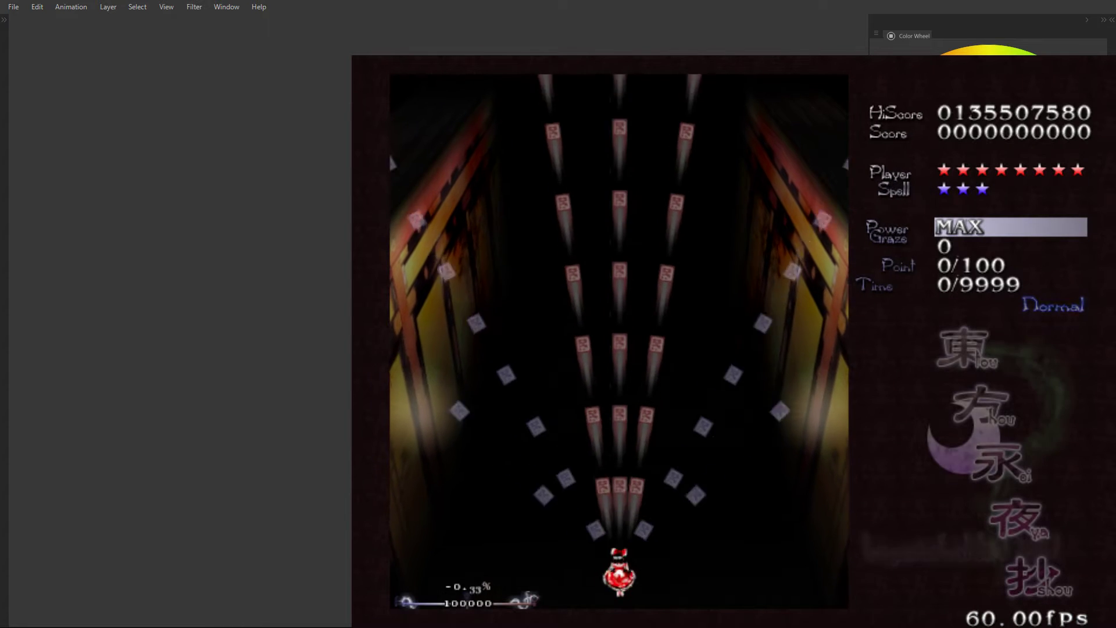
key(shift)
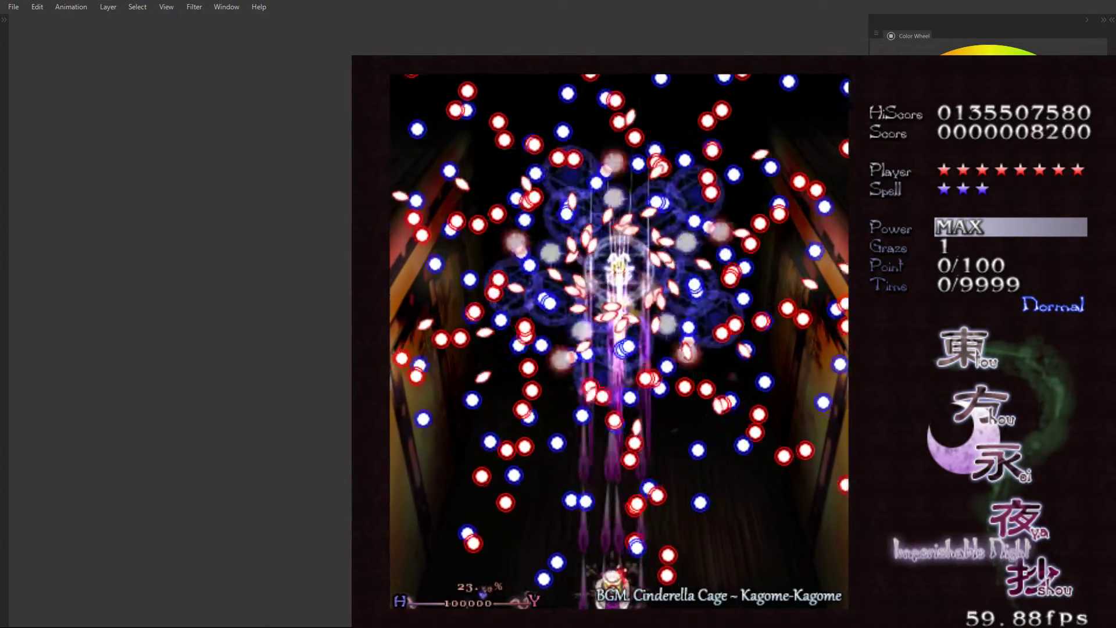
key(Right)
key(Up)
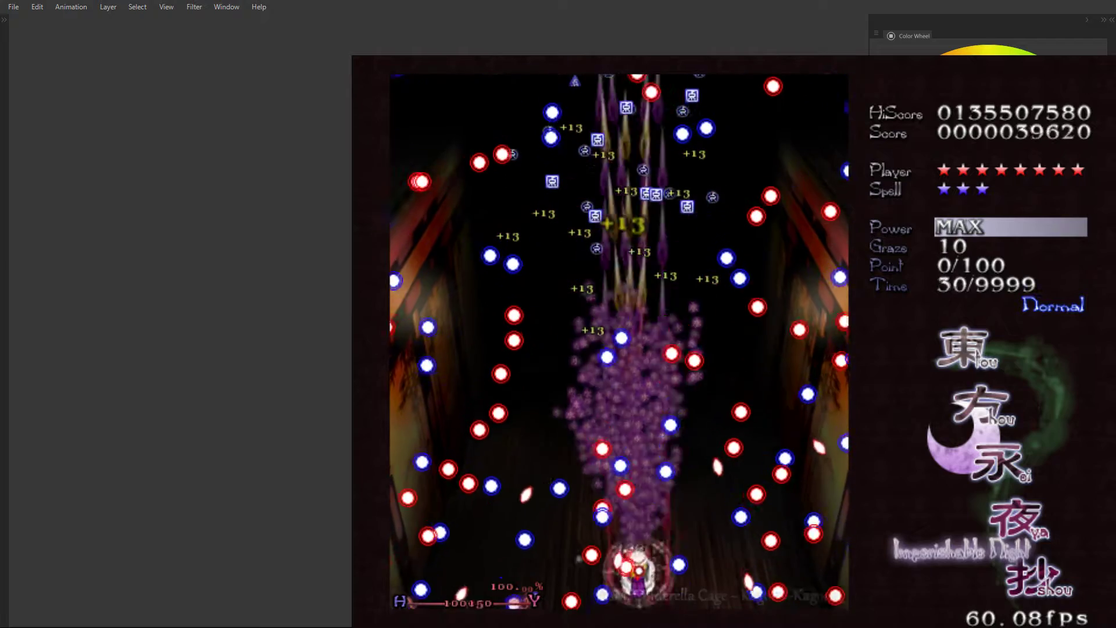
key(Right)
key(Up)
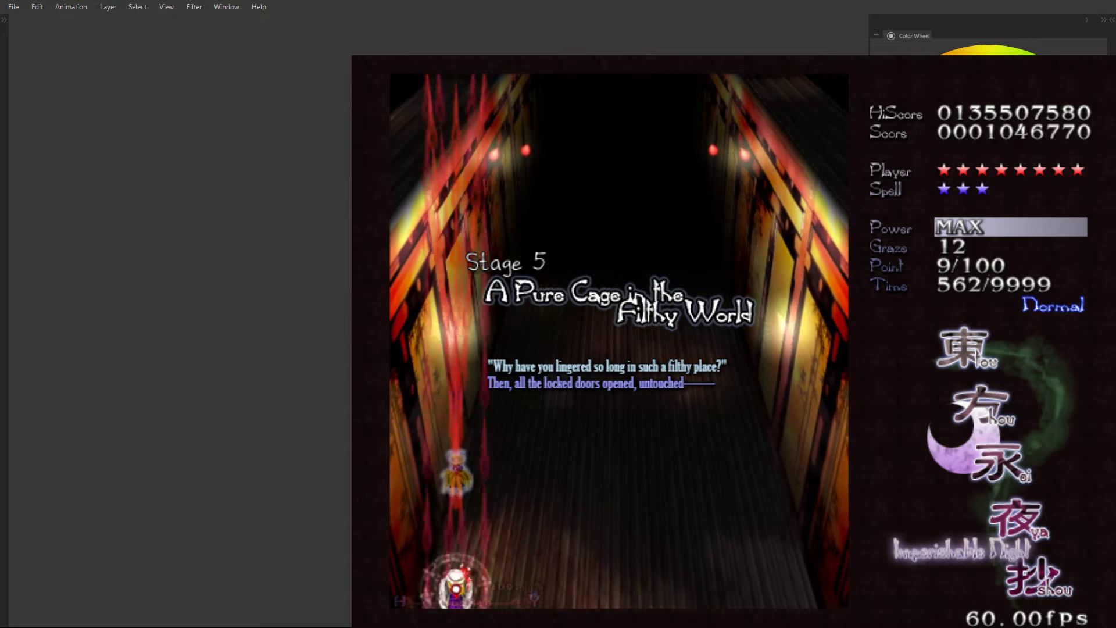
key(shift)
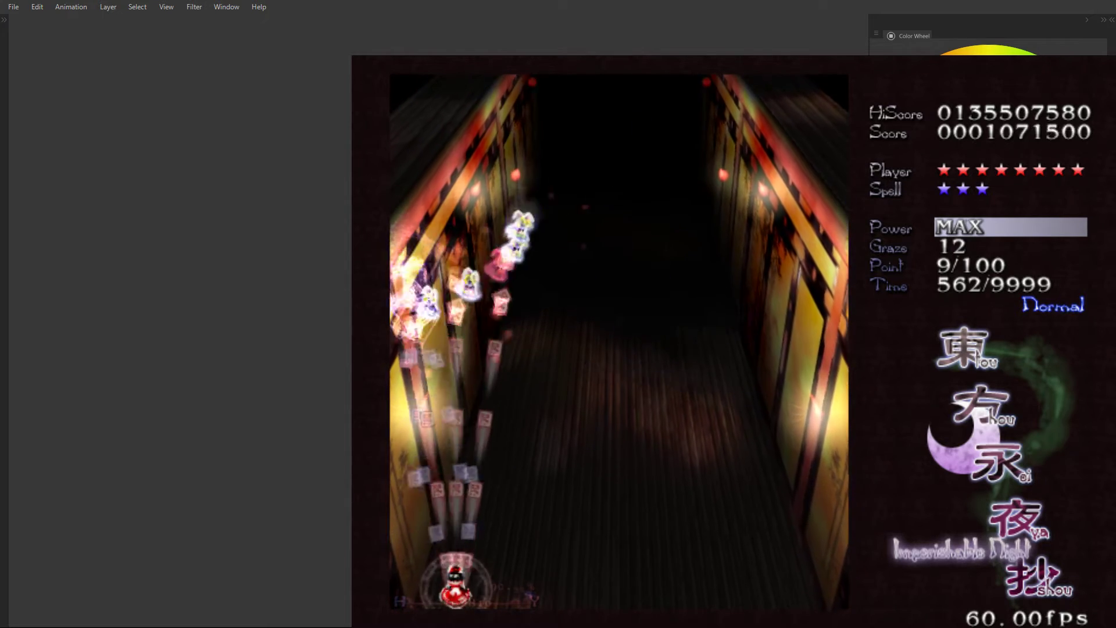
key(Right)
key(Right)
key(Right)
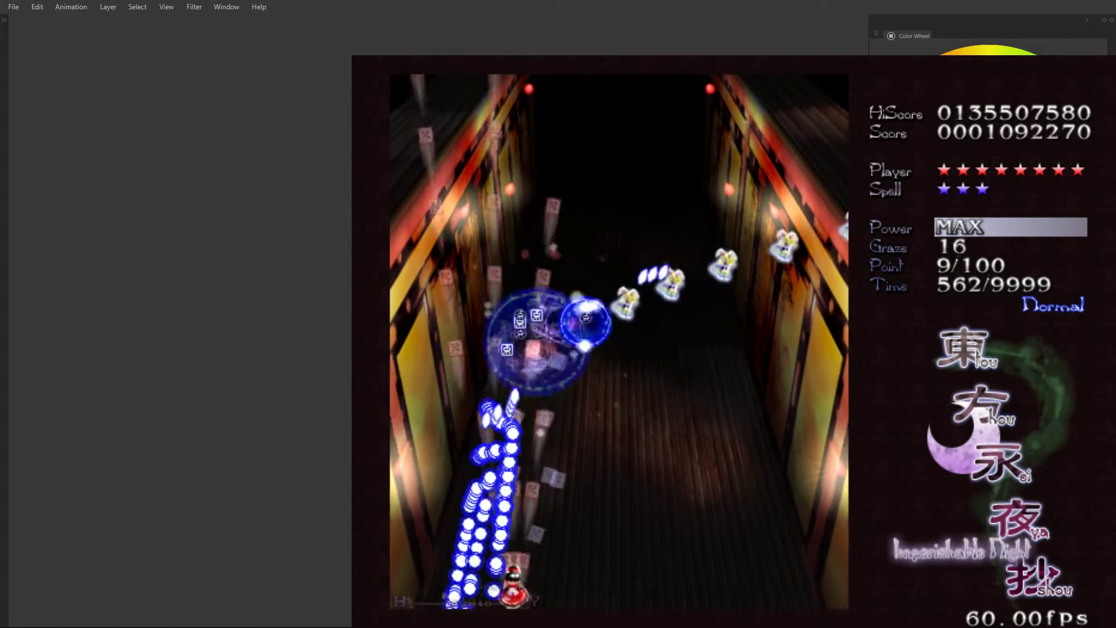
key(Right)
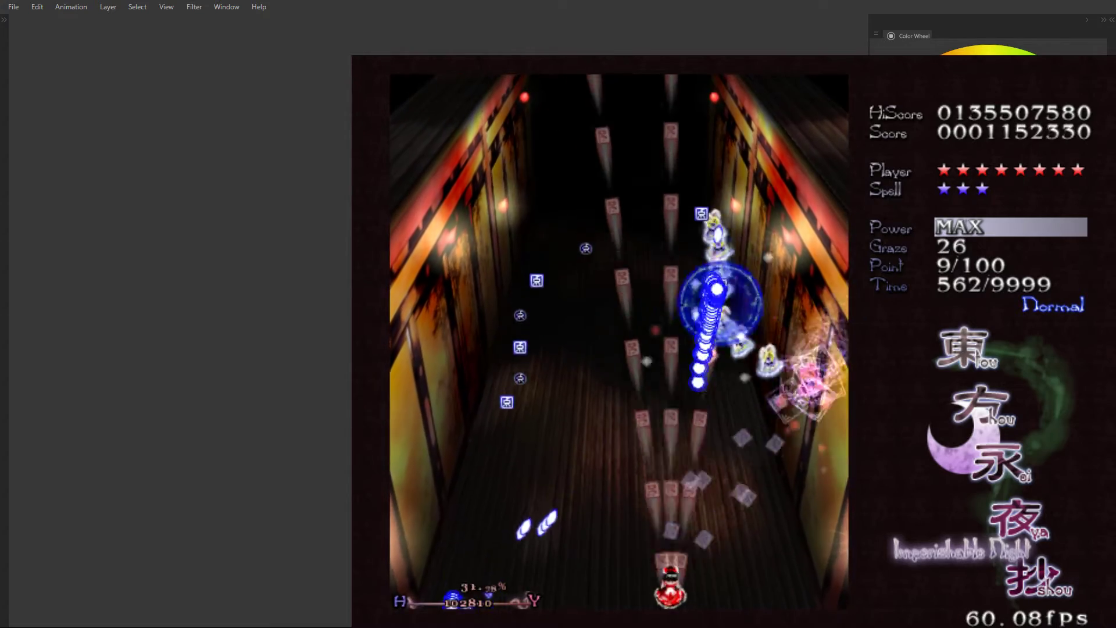
key(Left)
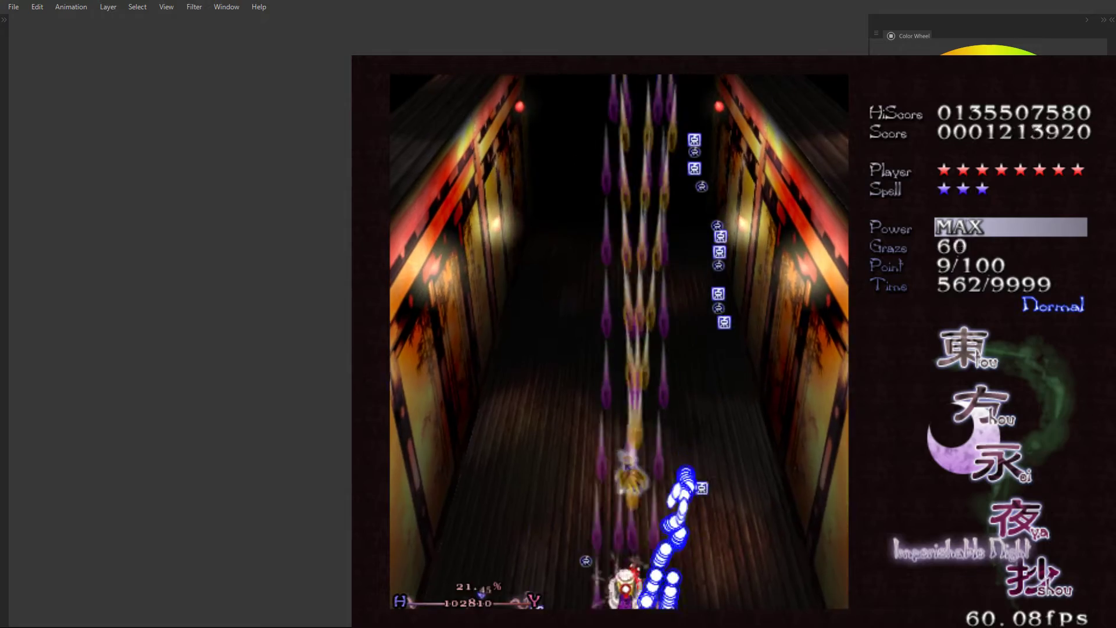
key(Left)
key(Right)
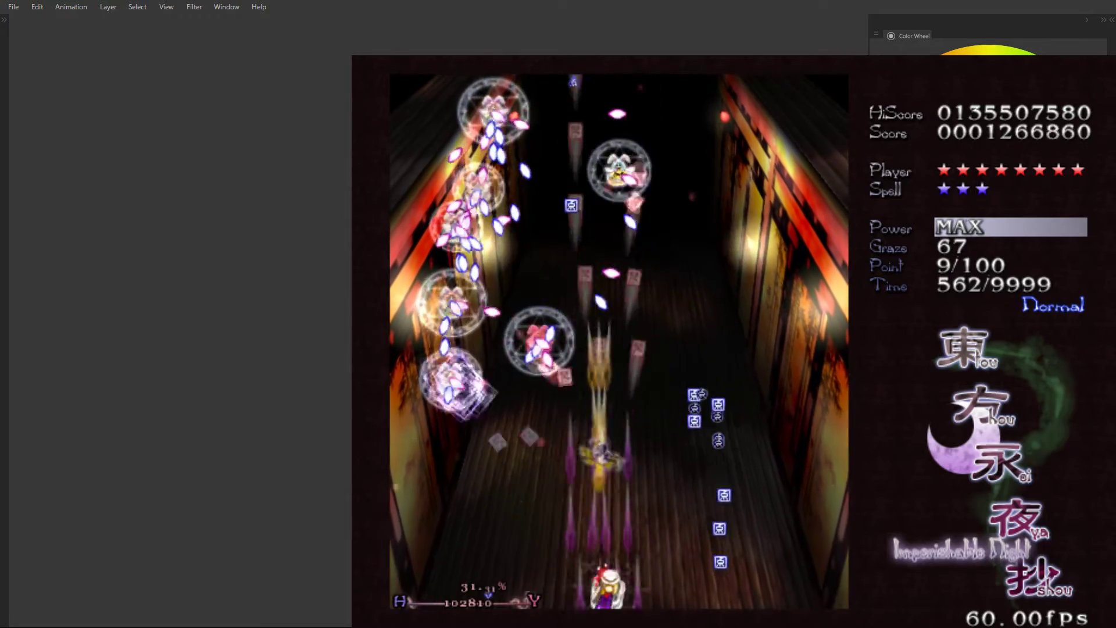
key(Left)
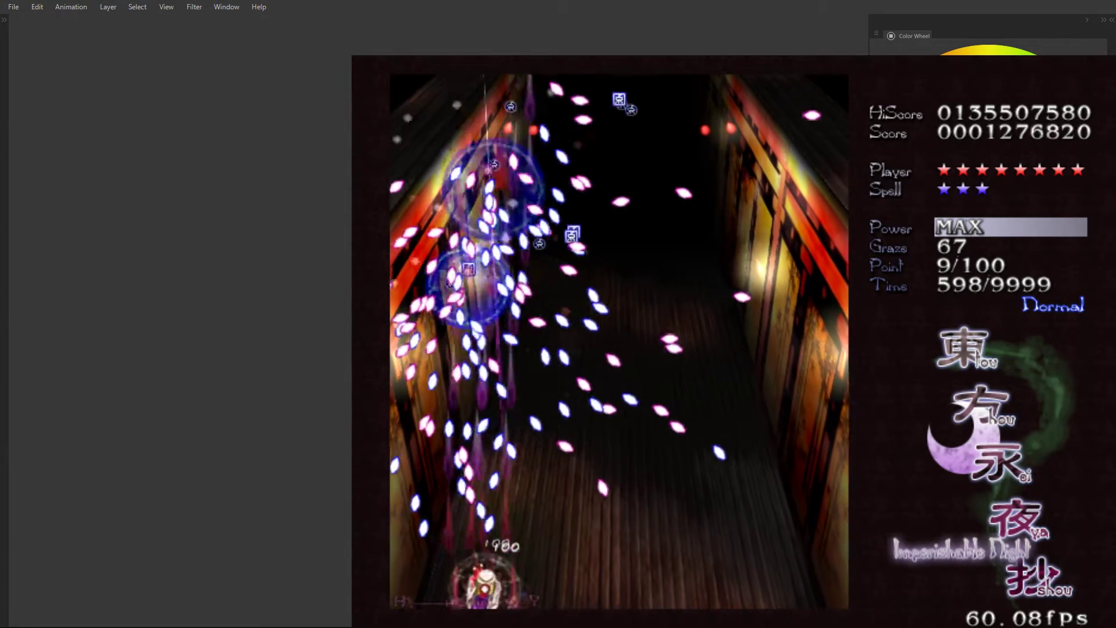
key(Right)
key(Right)
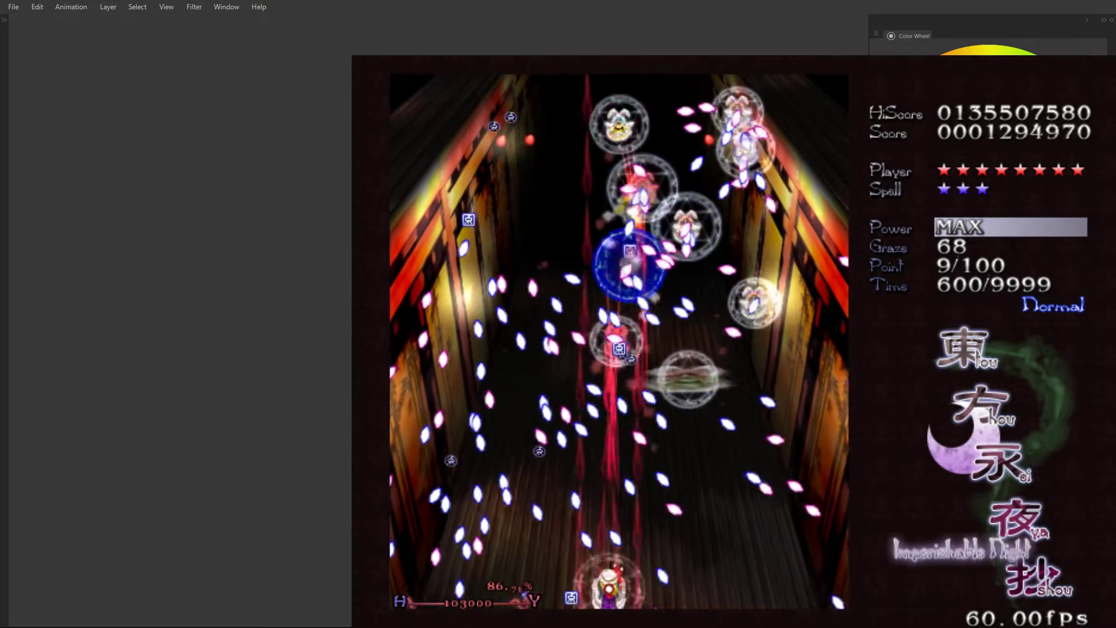
key(Right)
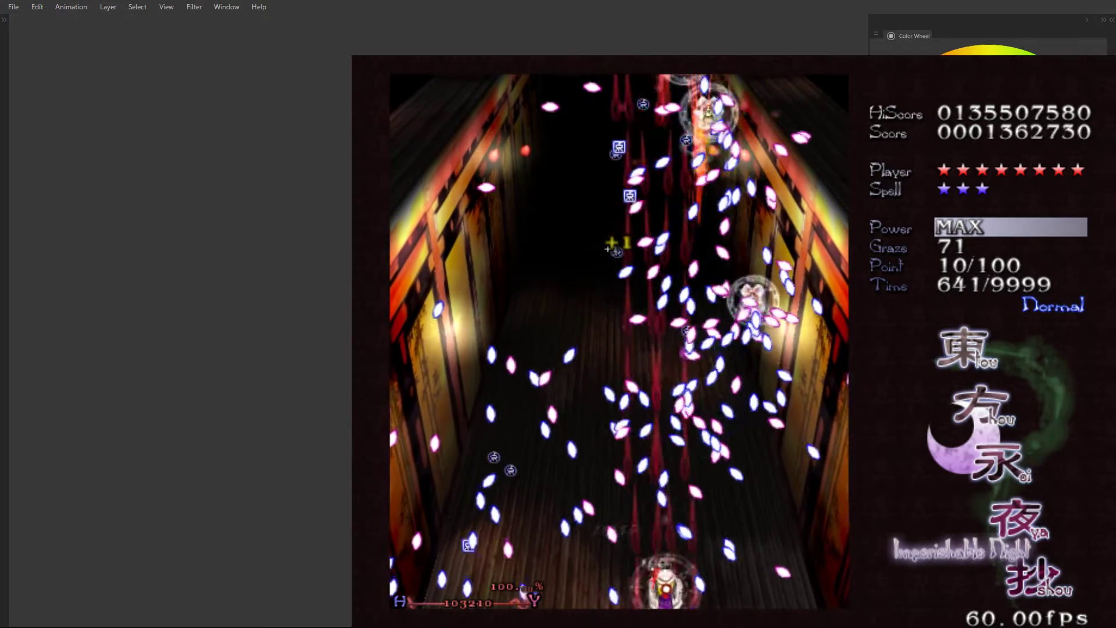
key(Left)
key(Right)
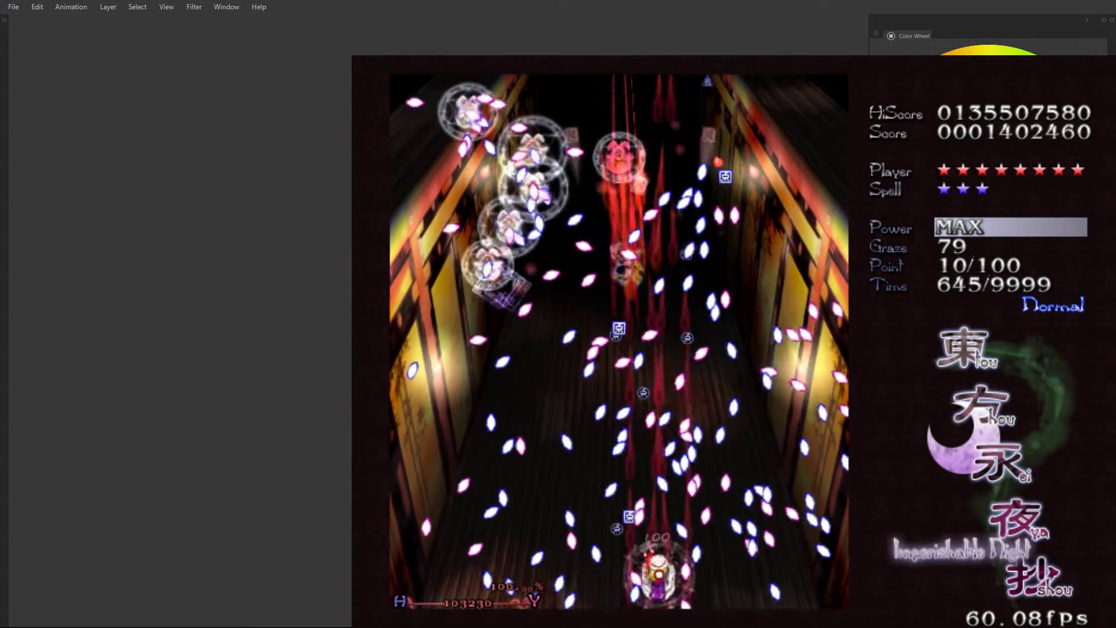
key(Left)
key(Up)
key(Right)
key(Left)
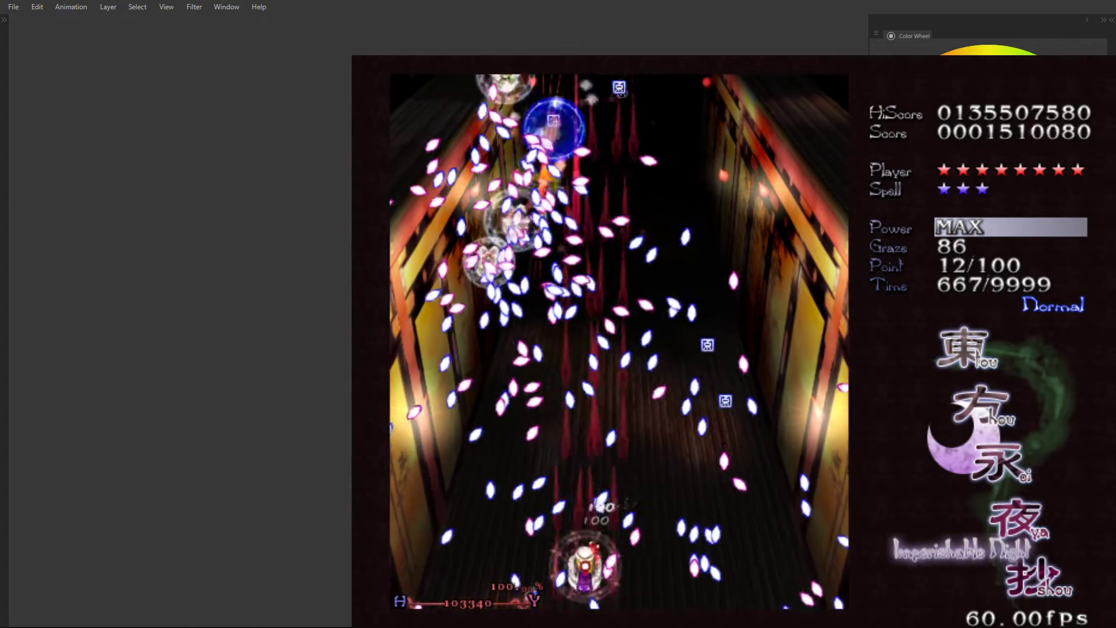
key(Right)
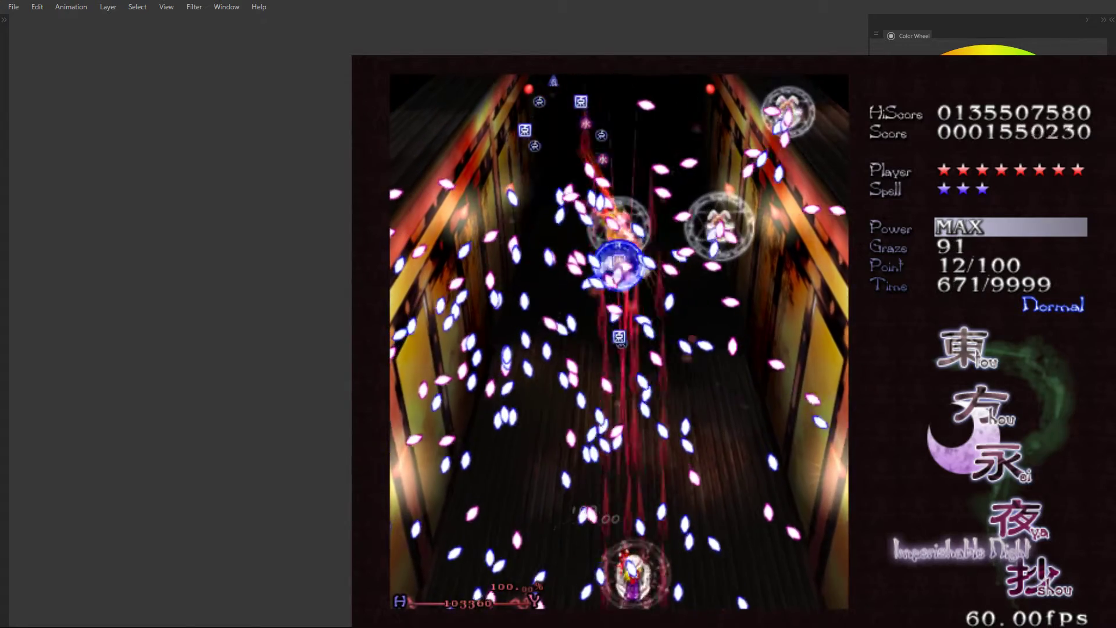
key(Left)
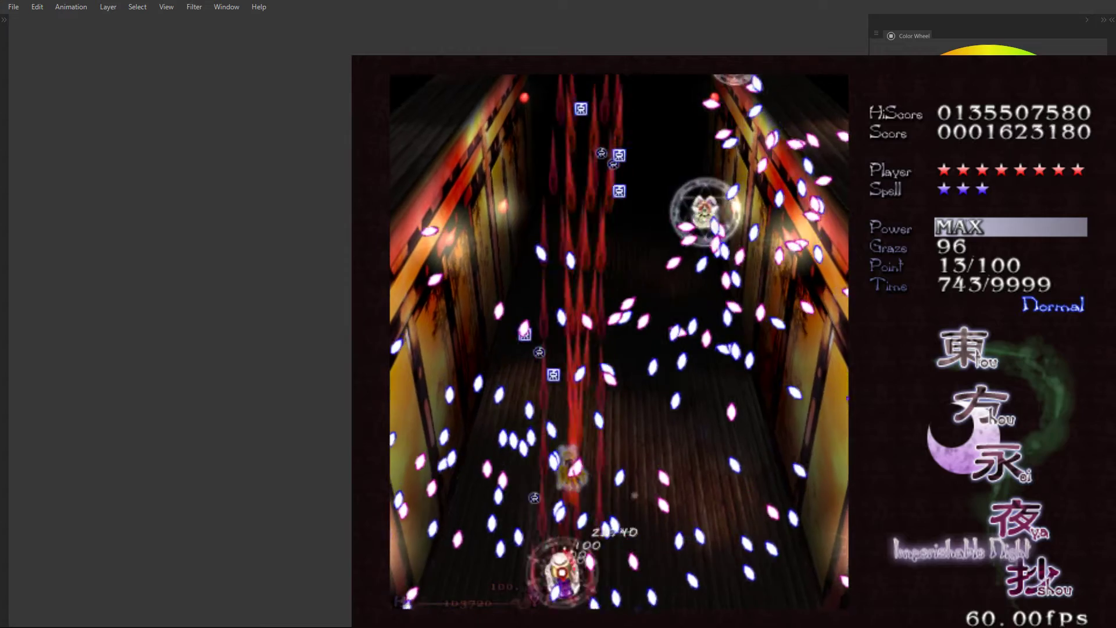
key(Right)
key(Left)
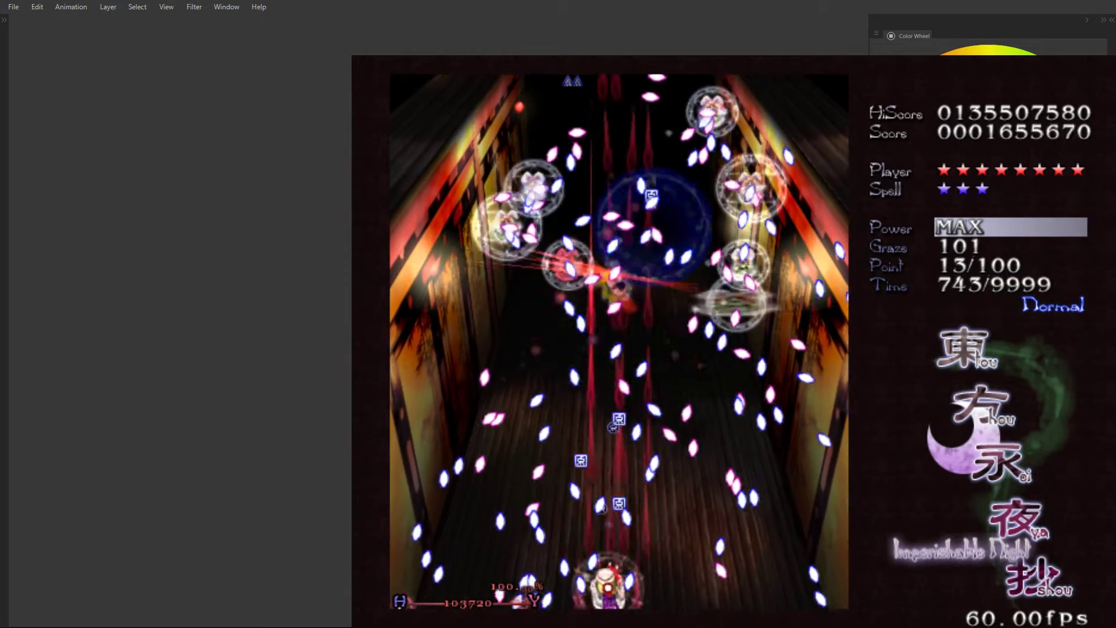
key(Left)
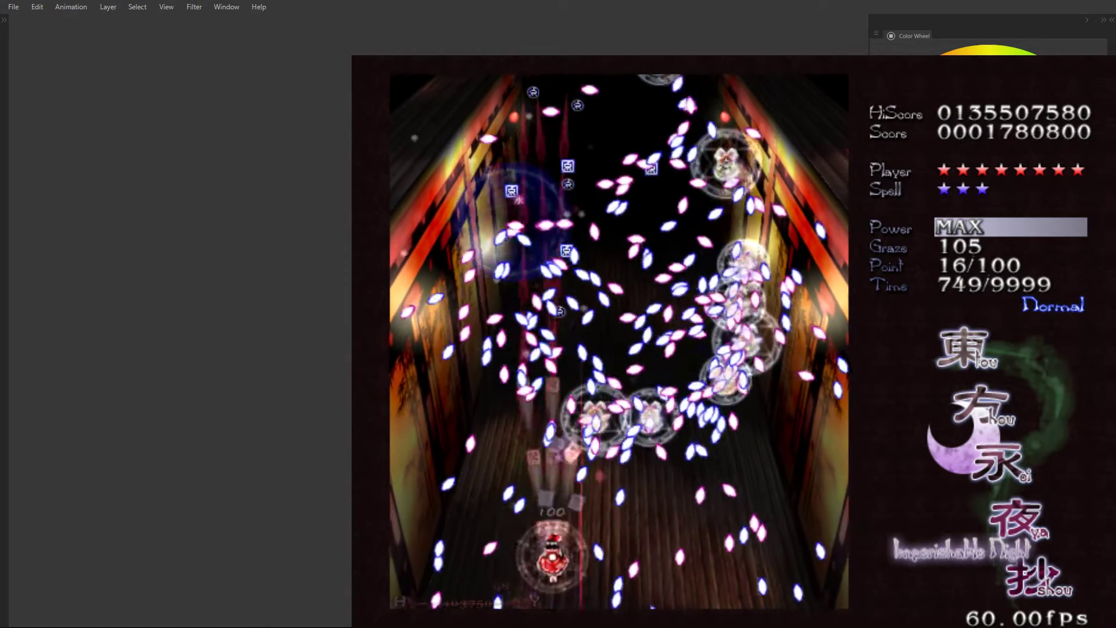
key(Right)
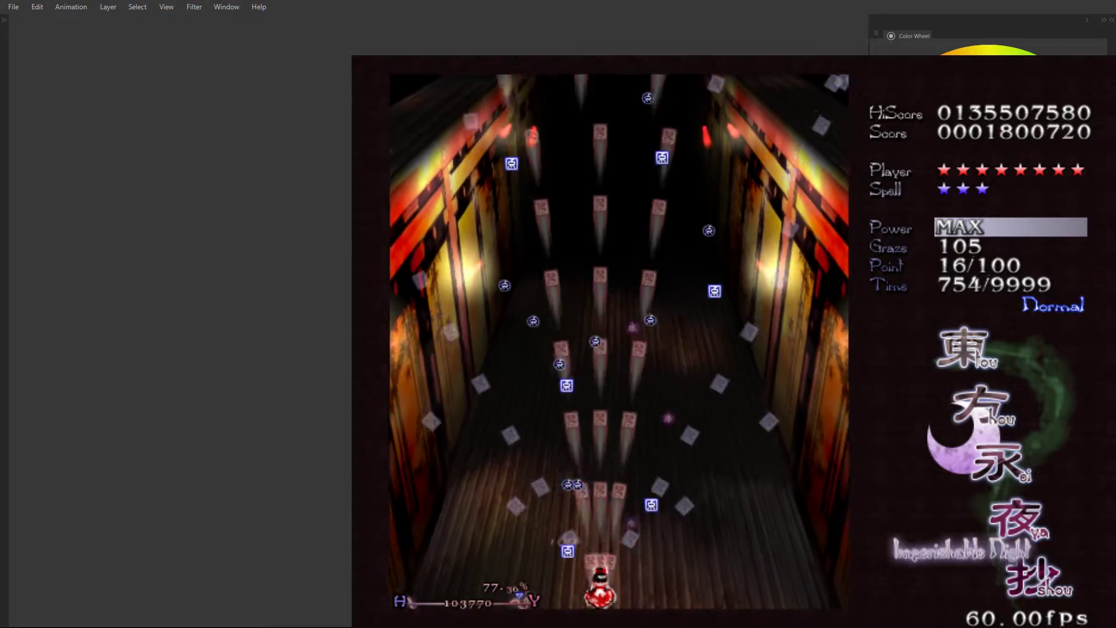
key(Up)
key(Up)
key(Right)
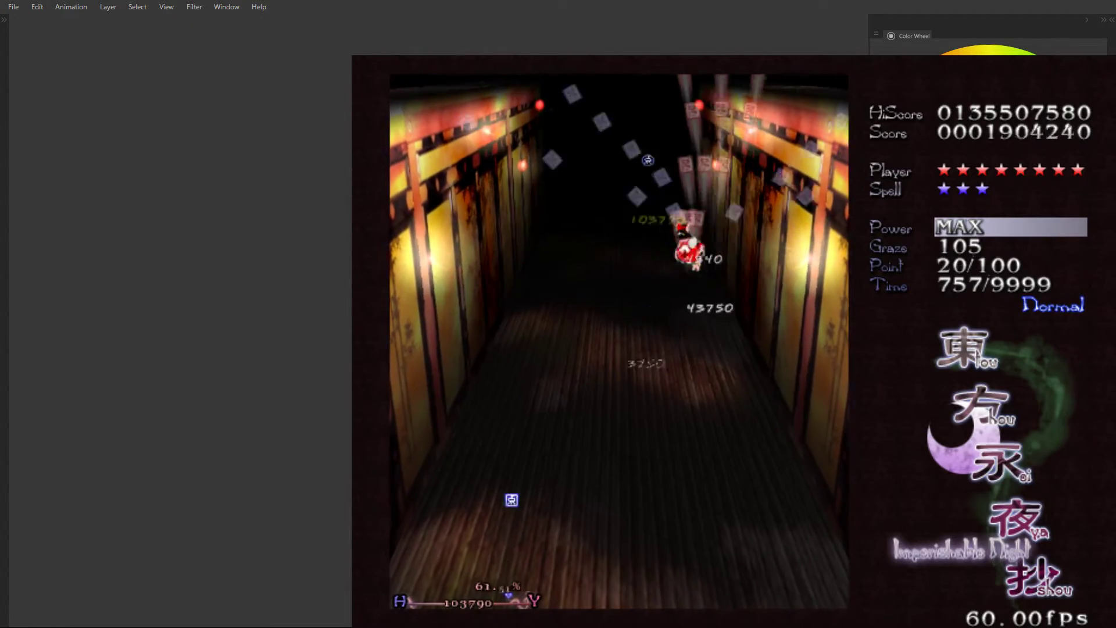
key(Down)
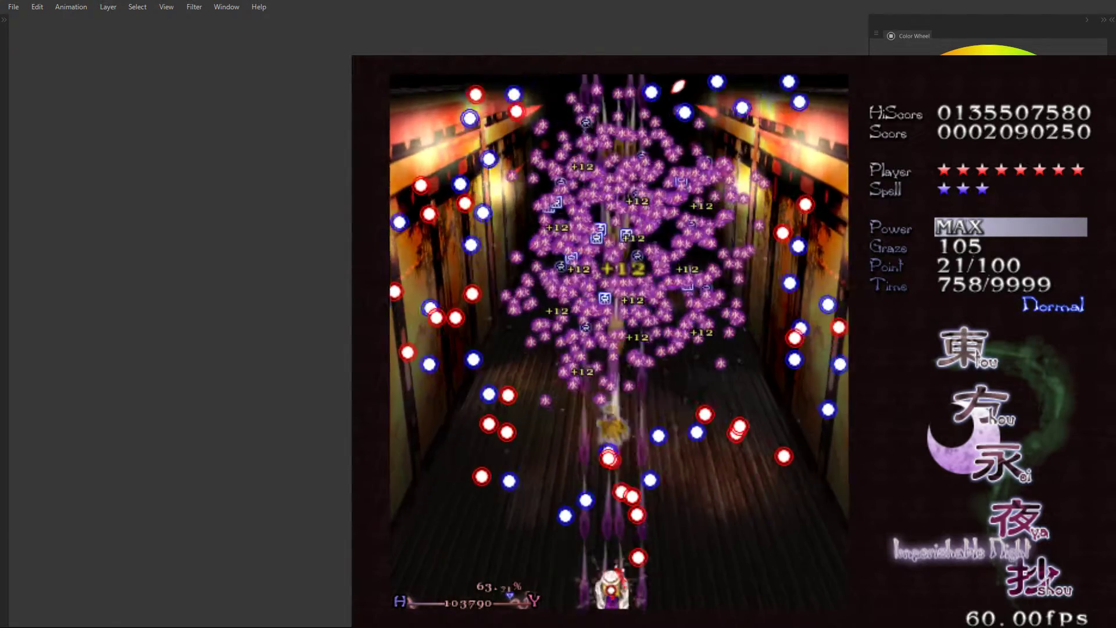
key(Left)
key(Left)
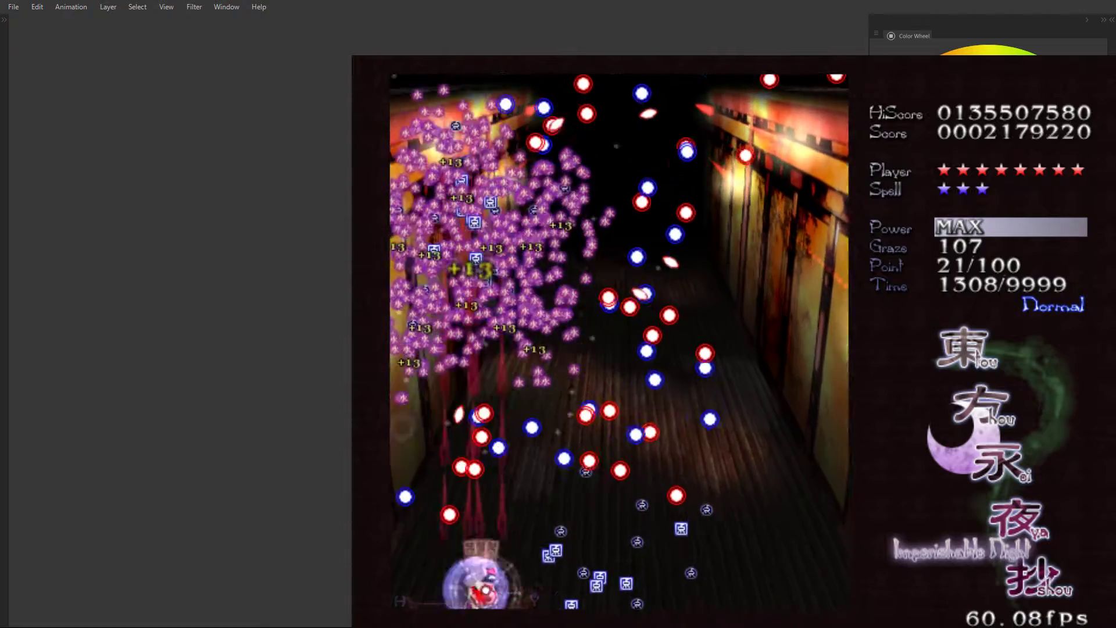
key(Right)
key(Right)
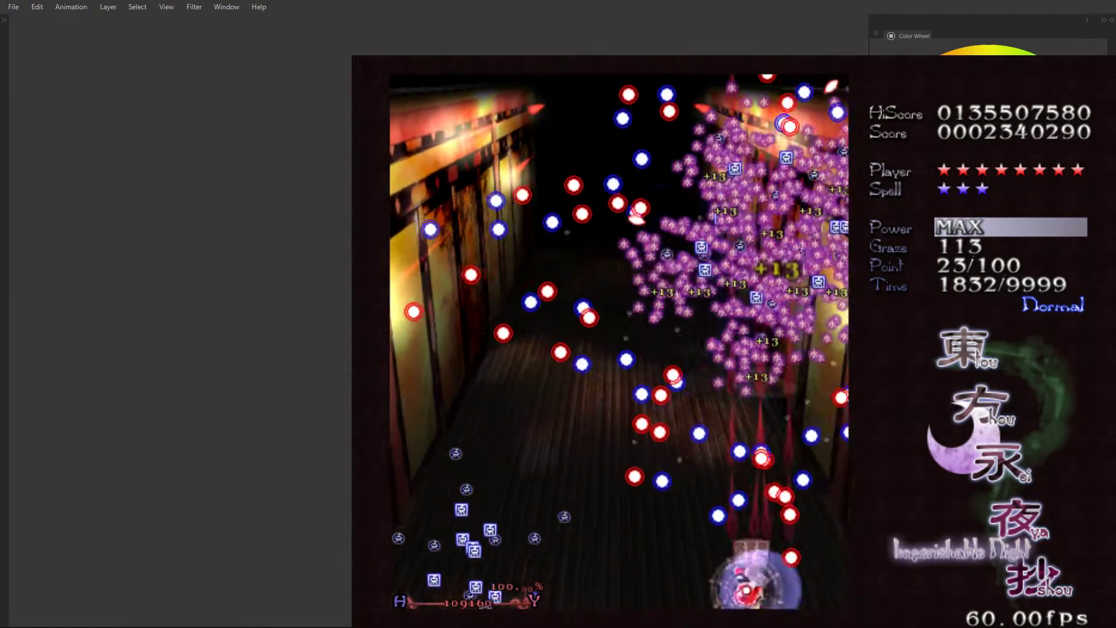
key(Left)
key(Up)
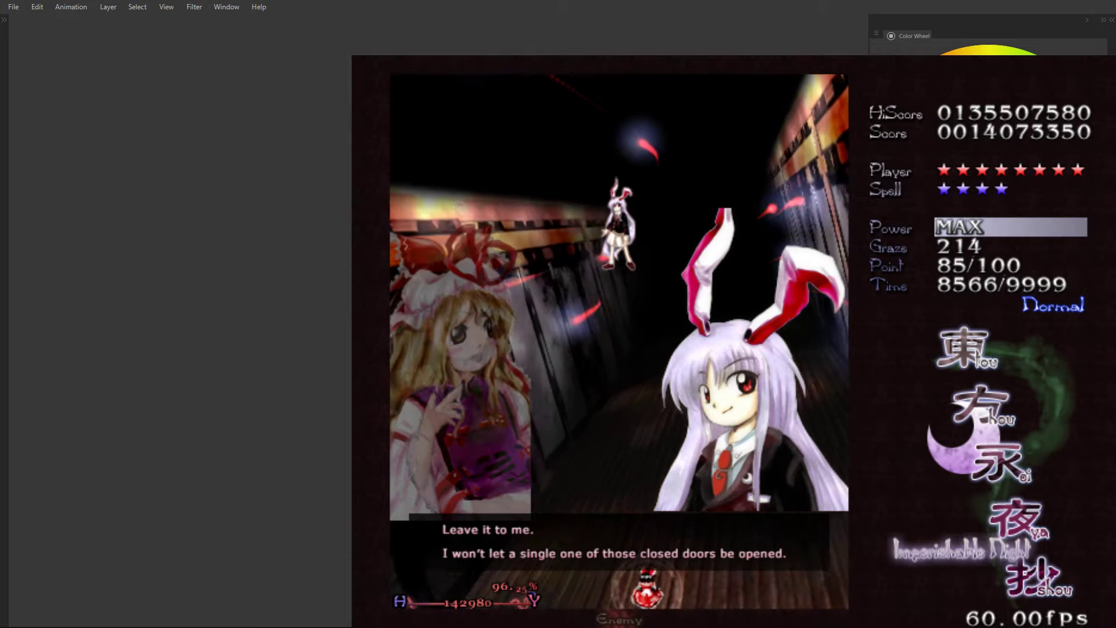
key(z)
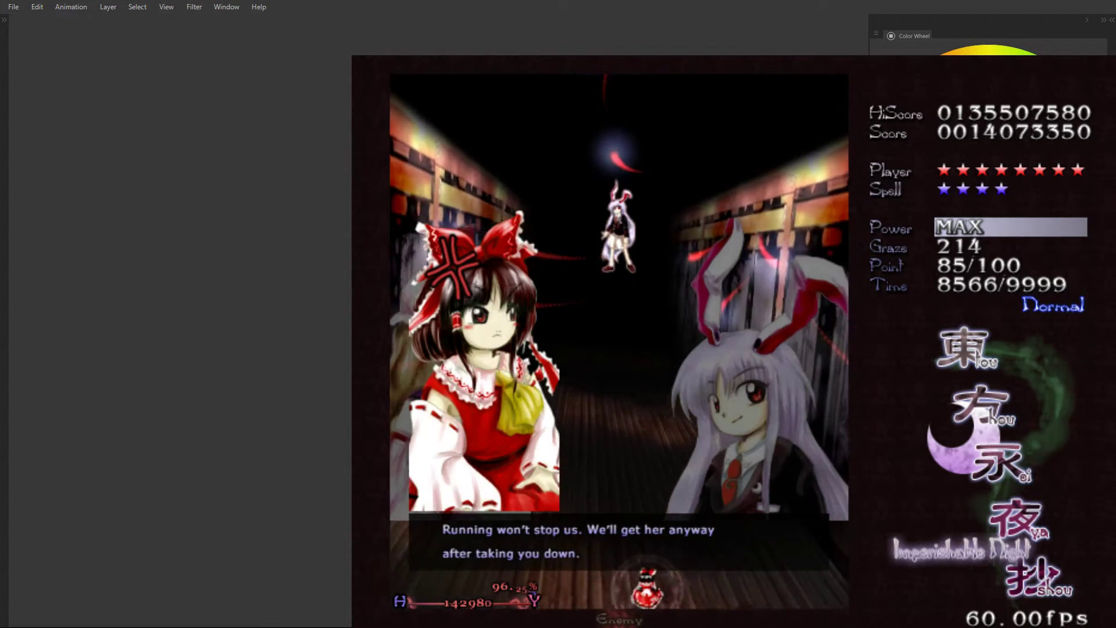
key(z)
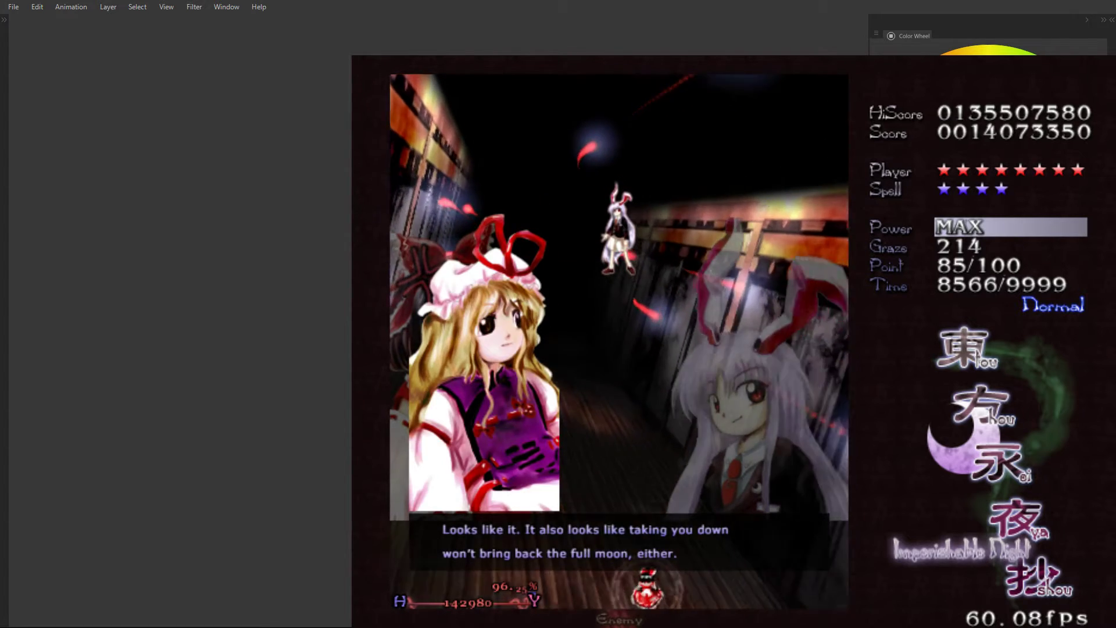
key(z)
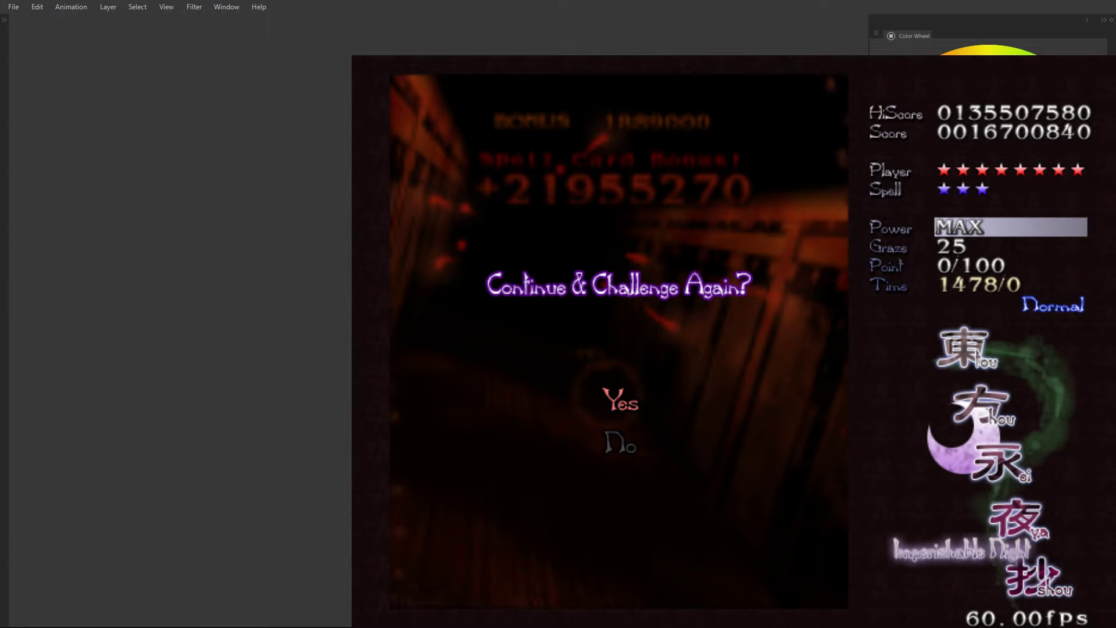
key(z)
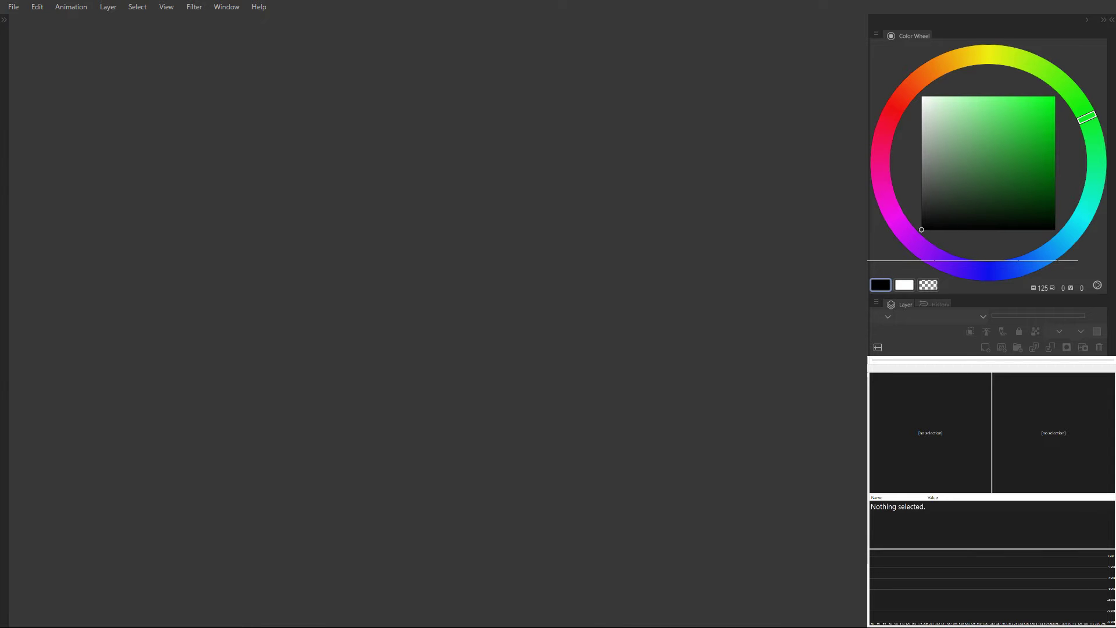
Step: Examine the painted swordswoman from her head down to the sword, and sample the light grey of the blade below the guard
key(alt)
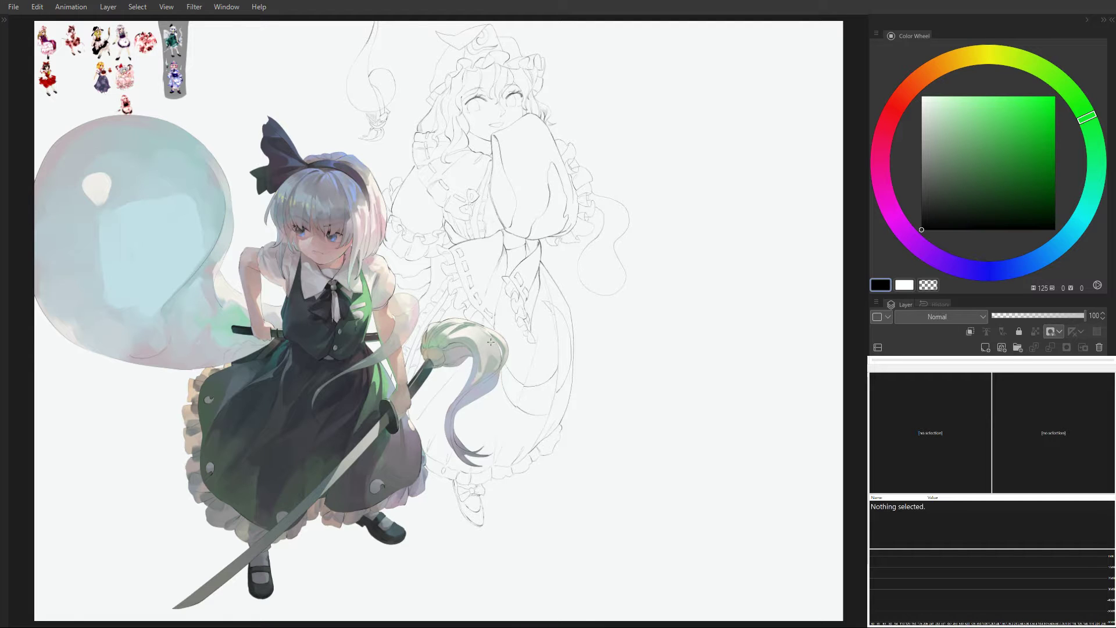
scroll(442, 268, up, 2)
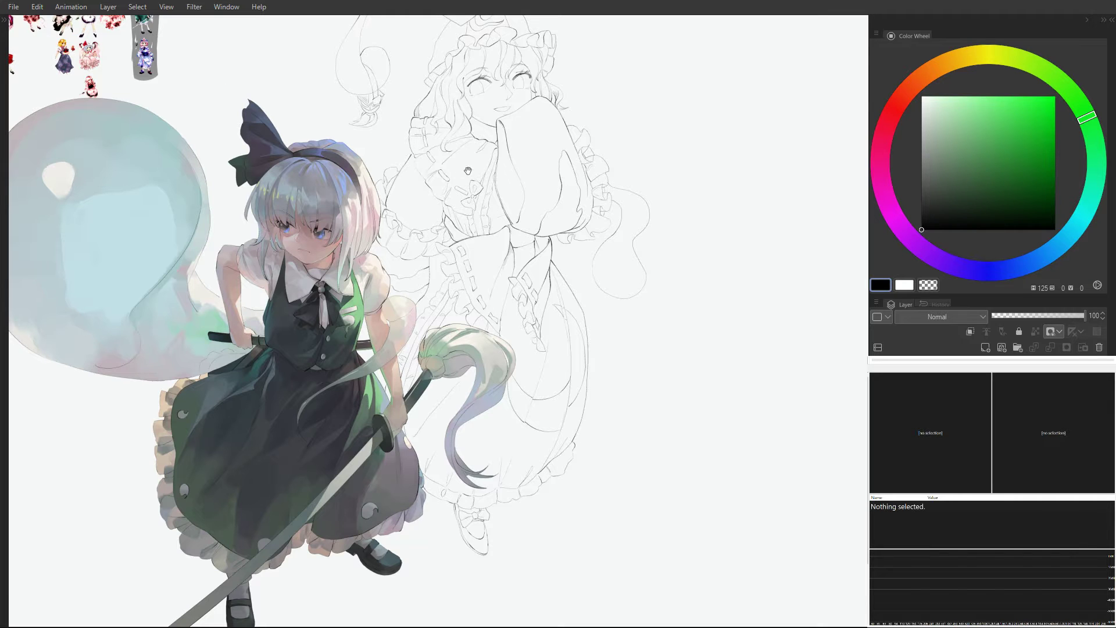
drag(468, 170, 536, 159)
click(926, 306)
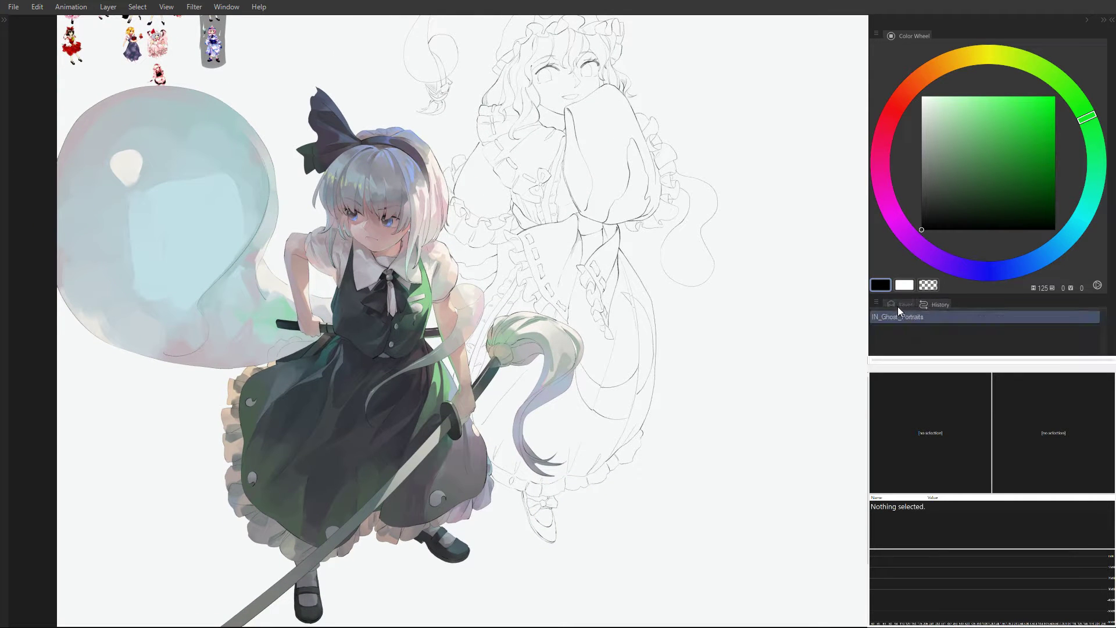
click(905, 302)
drag(501, 225, 548, 170)
drag(554, 226, 581, 165)
scroll(492, 359, up, 3)
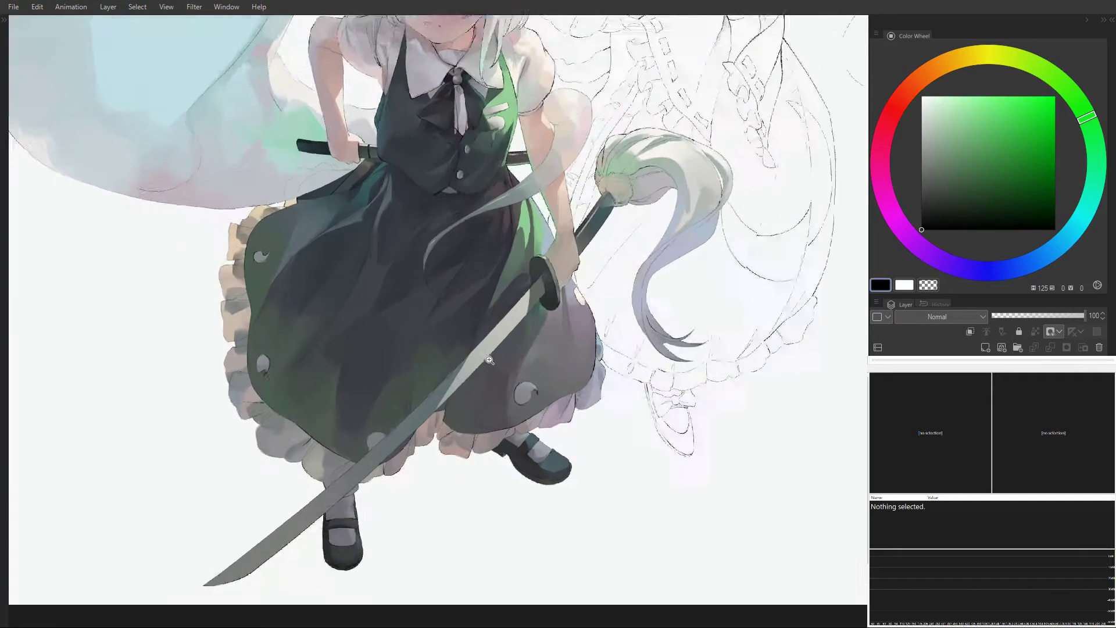
drag(490, 364, 498, 338)
scroll(499, 338, up, 3)
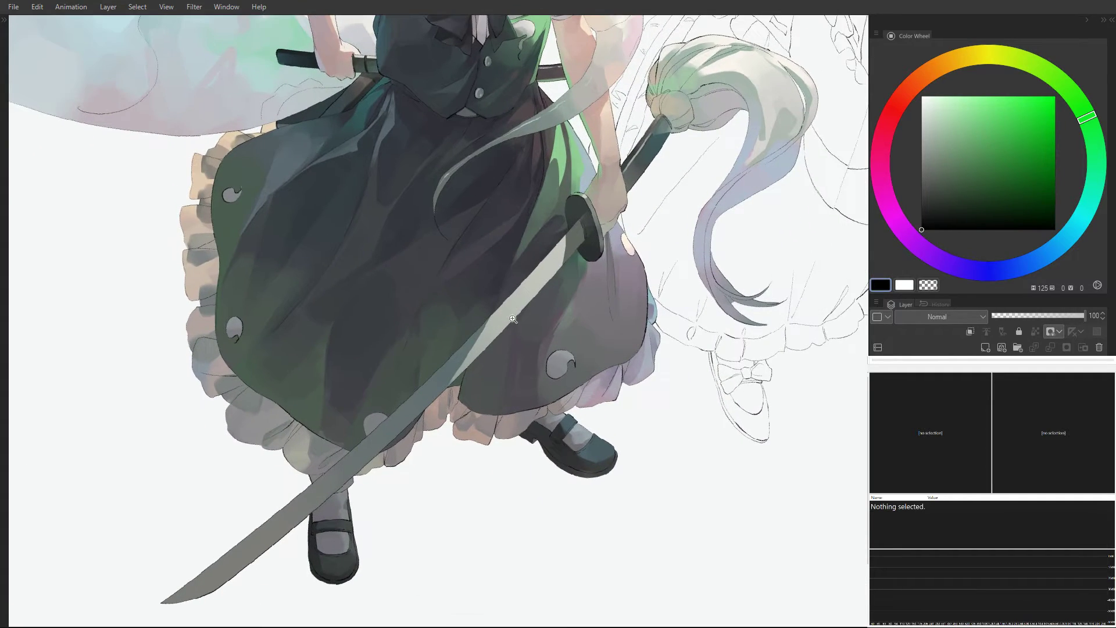
alt+click(528, 284)
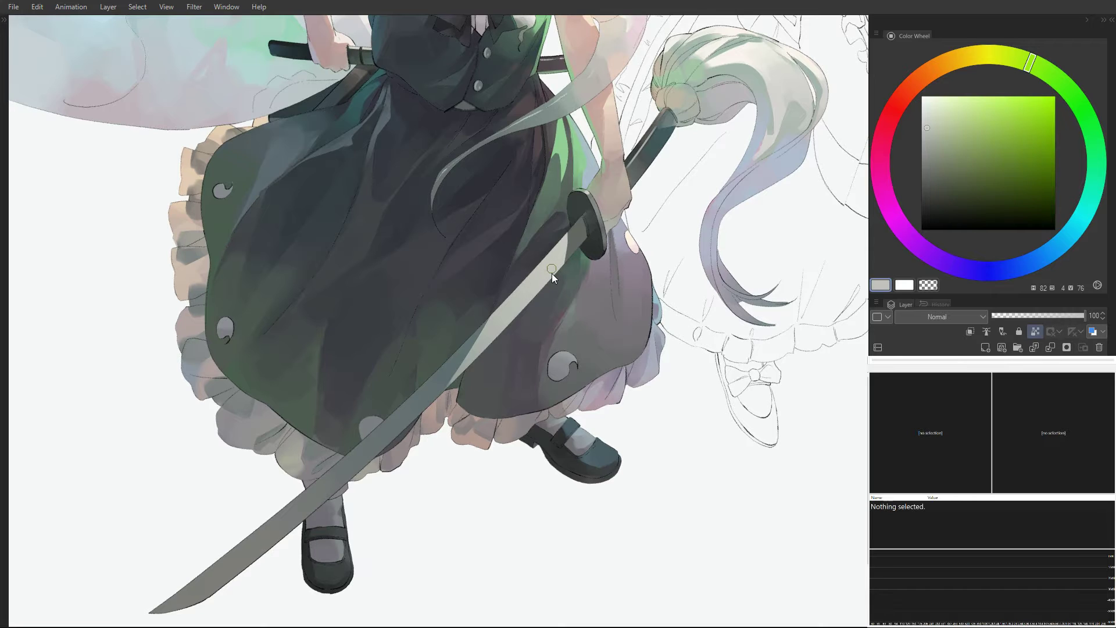
alt+click(552, 269)
Step: Place a second window of the same illustration side by side with the canvas, framing the green-dressed swordswoman's reference art
drag(457, 173, 459, 167)
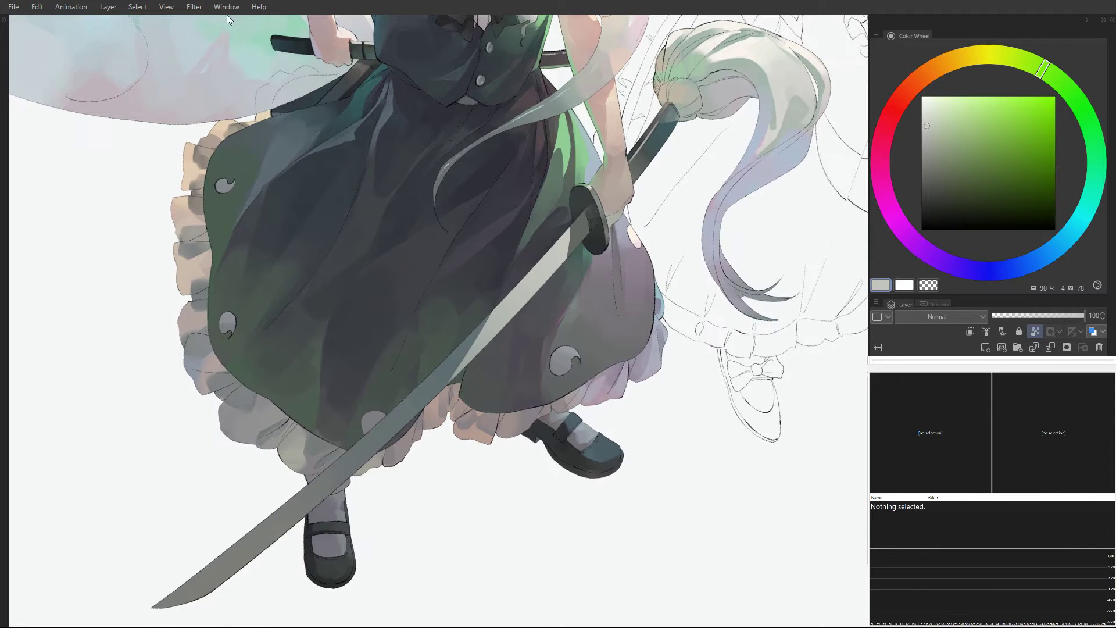
click(348, 25)
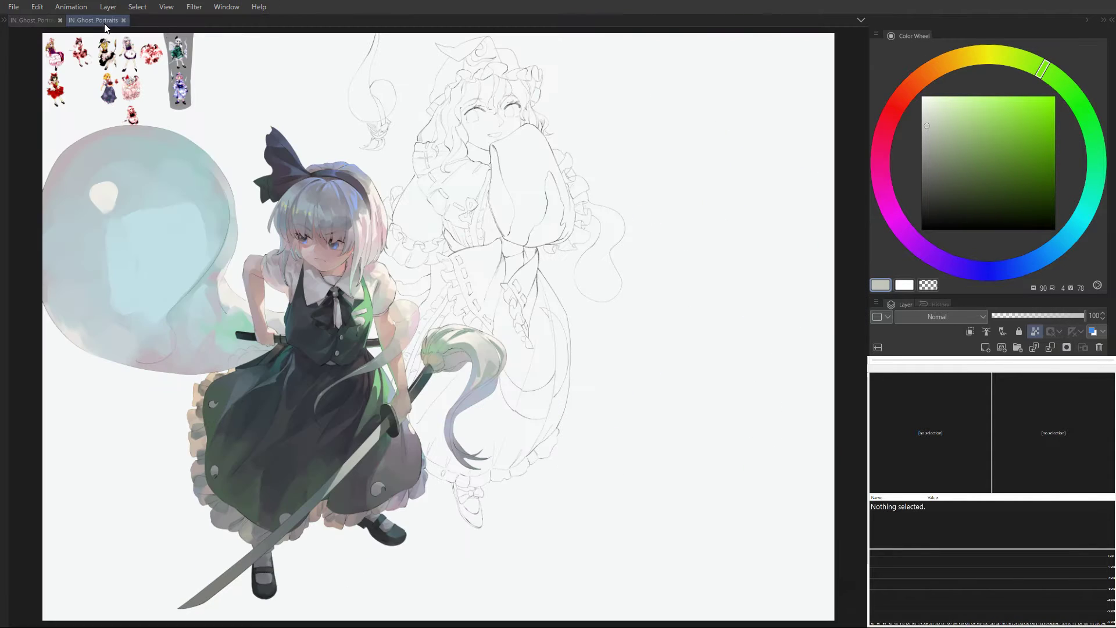
drag(11, 40, 13, 42)
drag(167, 161, 309, 316)
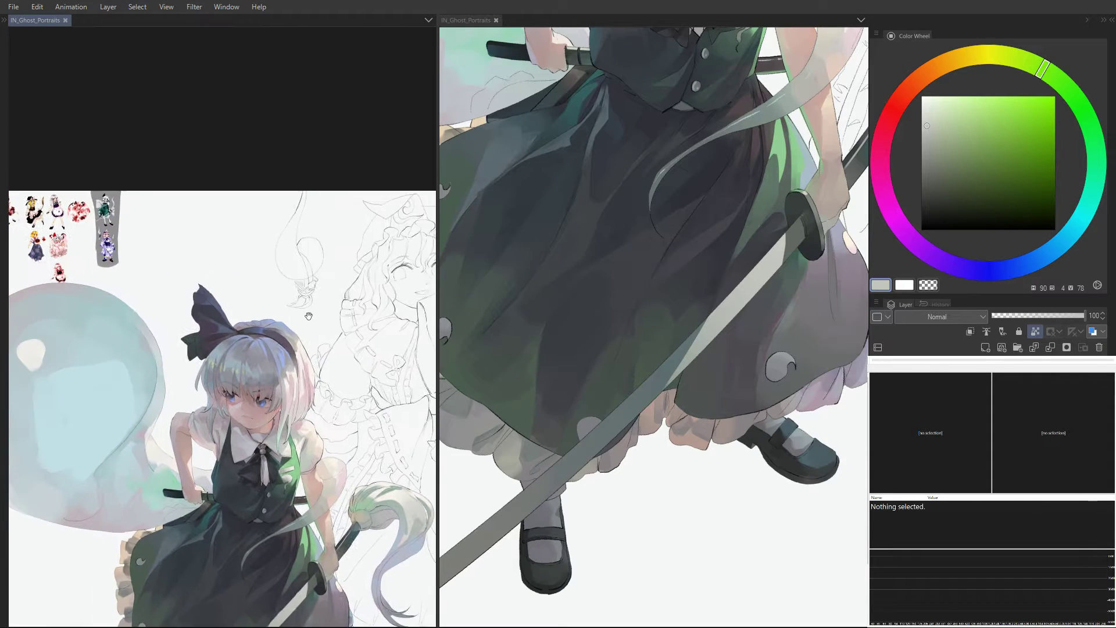
drag(107, 204, 271, 195)
scroll(271, 195, up, 6)
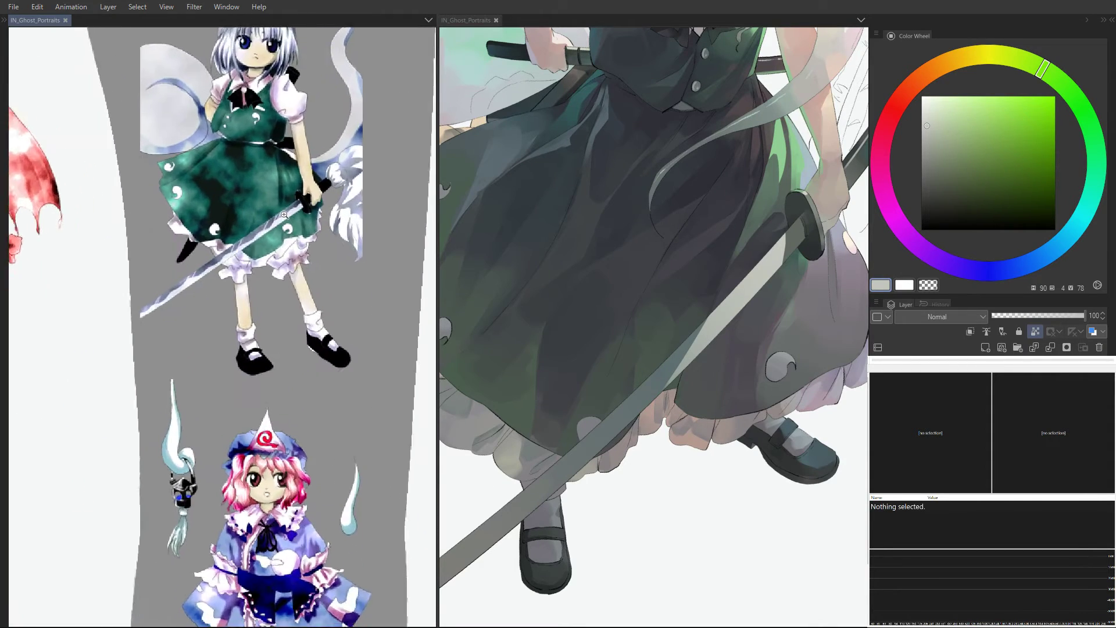
scroll(755, 264, down, 5)
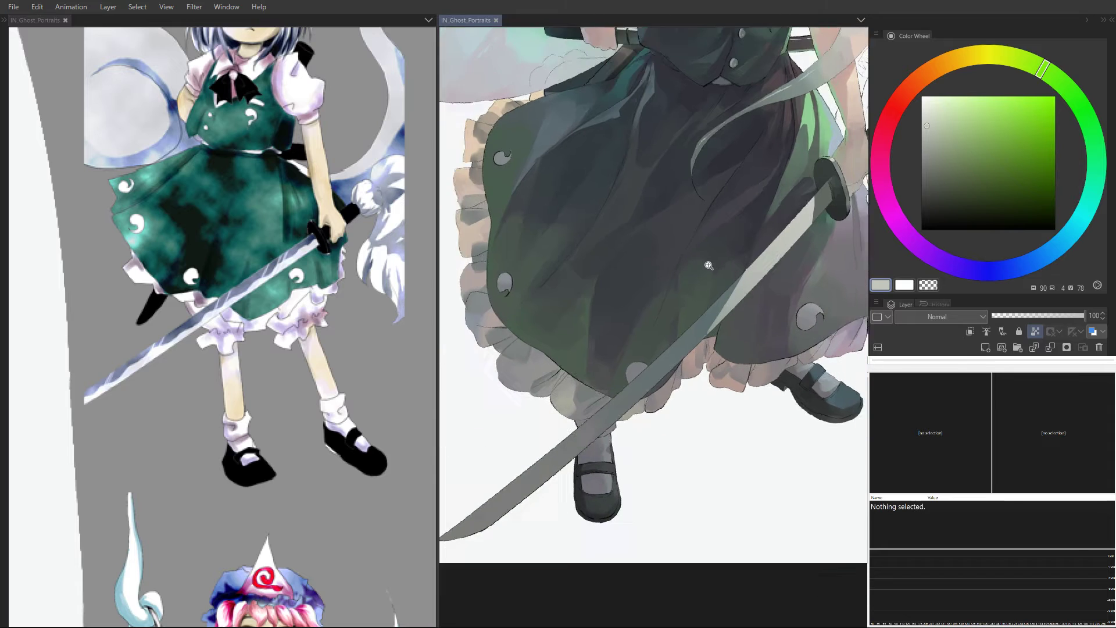
Step: Mix a dark teal-grey and try shadow strokes along the back edge of the sword, starting at the tip
scroll(755, 264, up, 3)
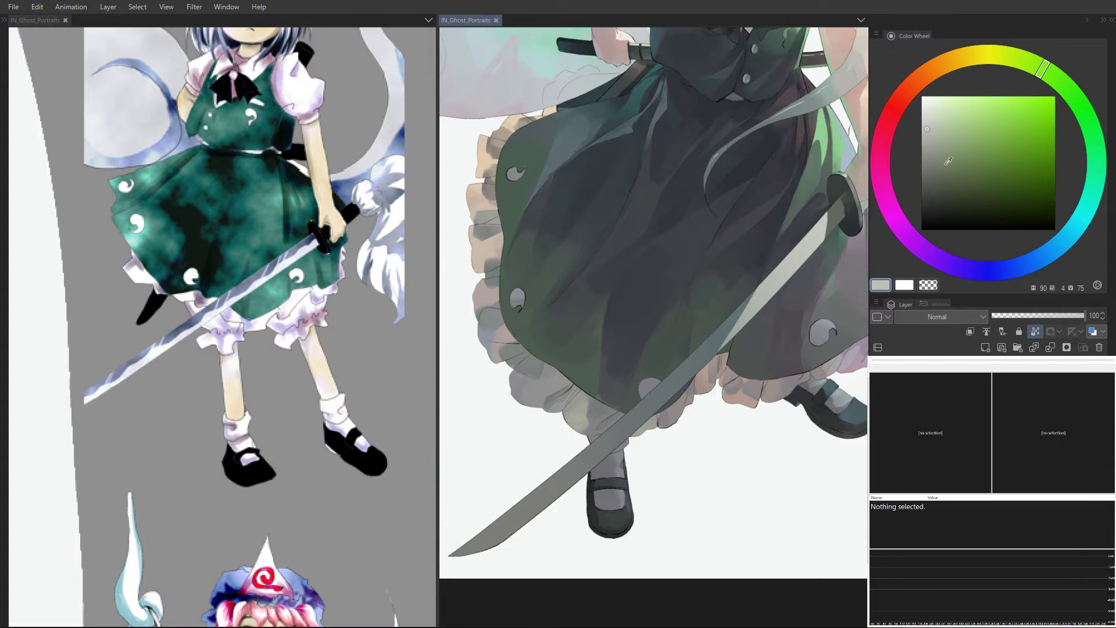
drag(1097, 140, 1089, 205)
click(934, 180)
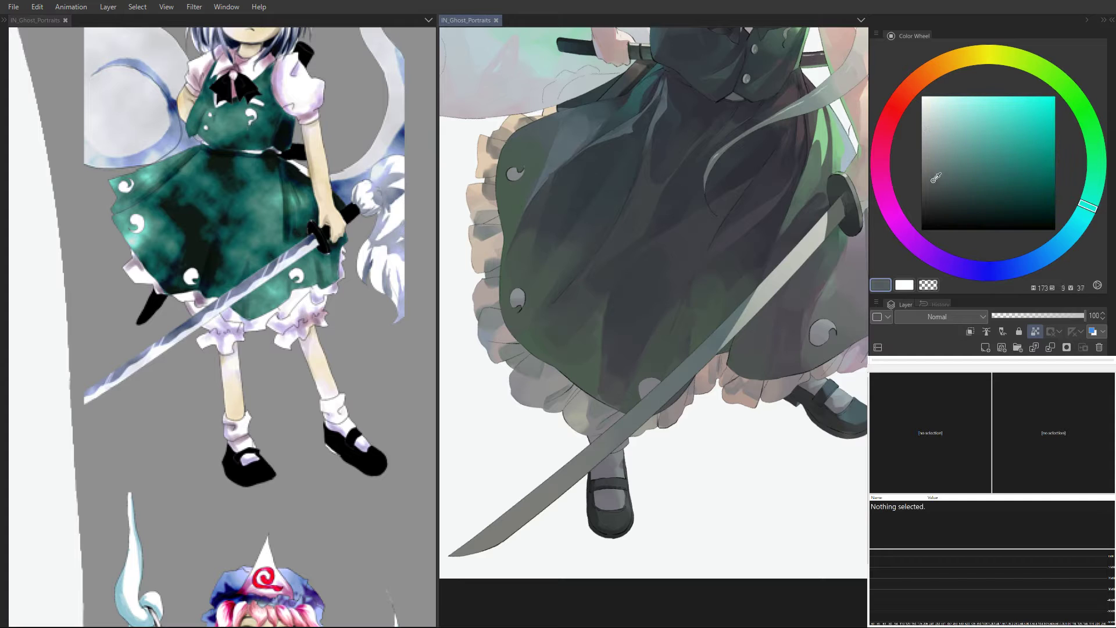
drag(593, 355, 608, 340)
drag(544, 440, 563, 438)
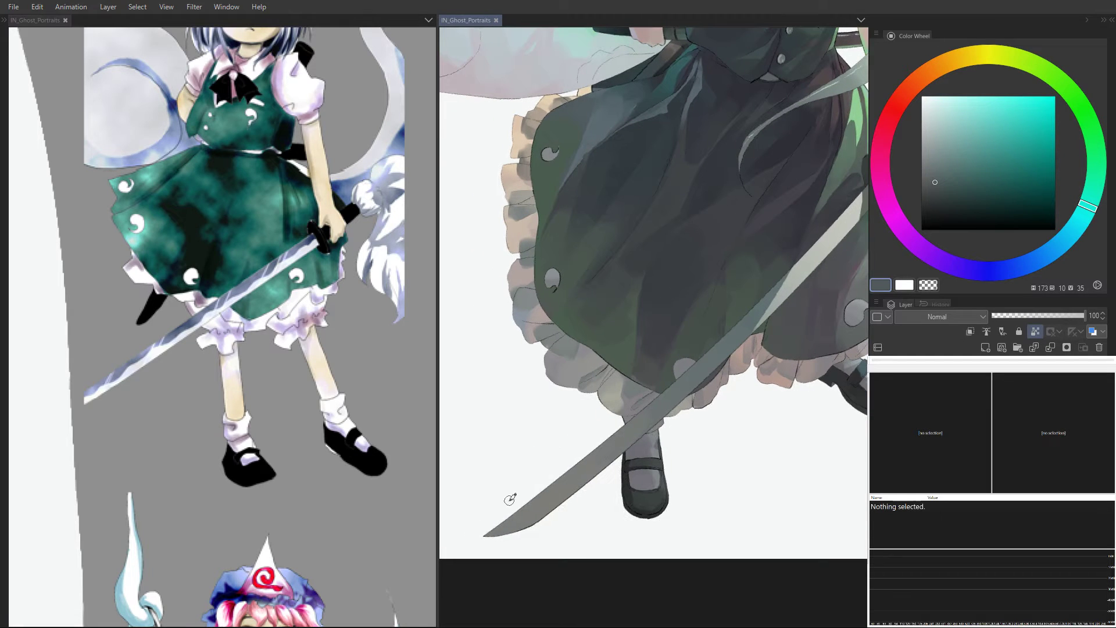
mouse_move(492, 531)
mouse_down()
mouse_move(481, 531)
mouse_move(542, 499)
mouse_up()
key(ctrl+z)
mouse_move(489, 526)
mouse_down()
mouse_move(645, 412)
mouse_move(585, 438)
mouse_move(567, 468)
mouse_move(668, 369)
mouse_up()
key(ctrl+z)
Step: Set a dark blue-grey (hue 199, saturation 12, value 25) and paint a shadow band along the blade's back up to the guard
drag(937, 177, 937, 196)
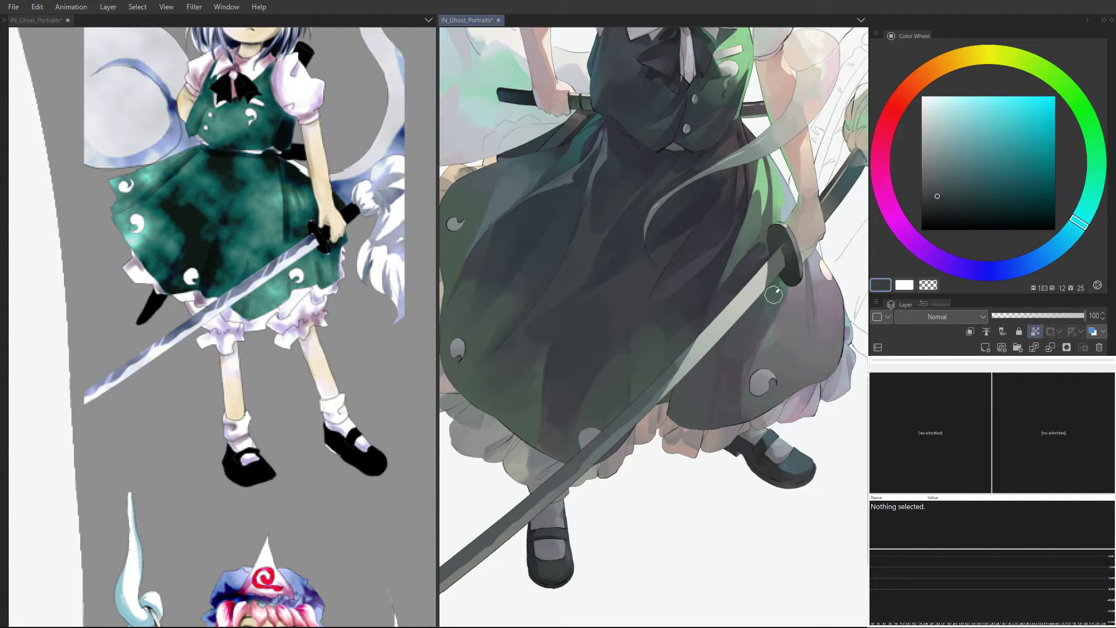
drag(668, 360, 756, 278)
click(1061, 243)
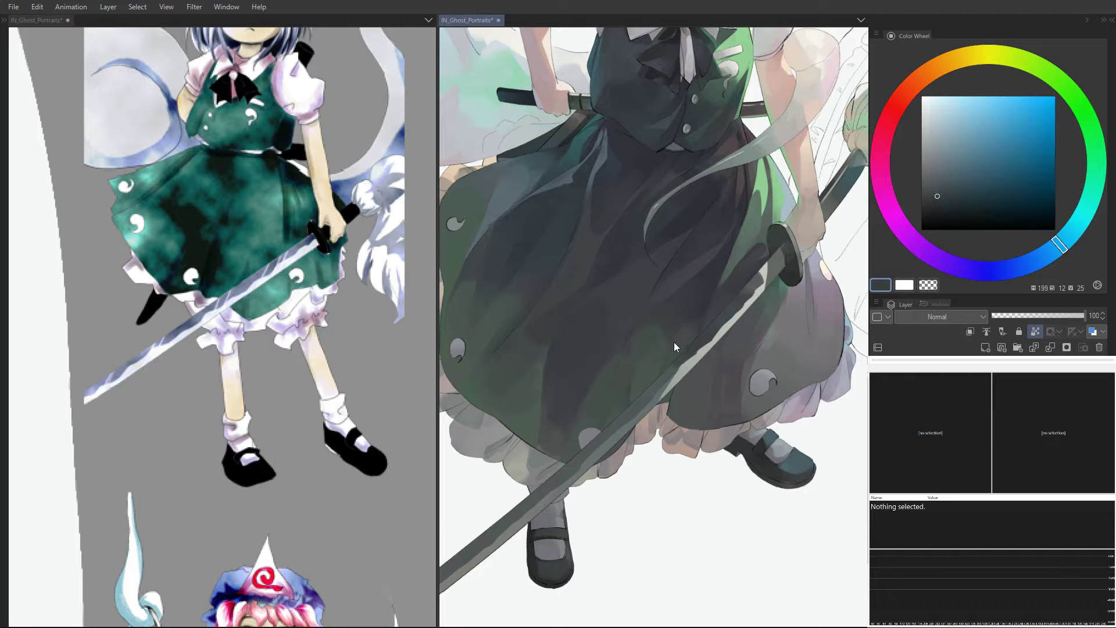
key(ctrl+z)
drag(665, 367, 773, 250)
drag(705, 293, 699, 323)
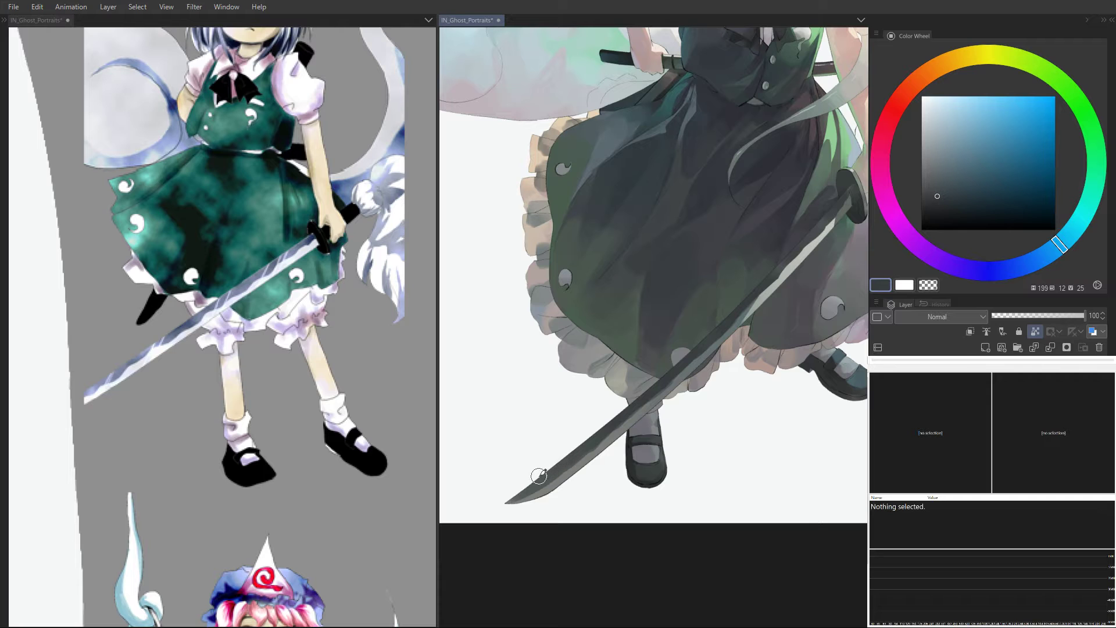
Step: Try purple-grey and warm pale strokes on the cutting edge near the sword's tip
scroll(581, 432, up, 3)
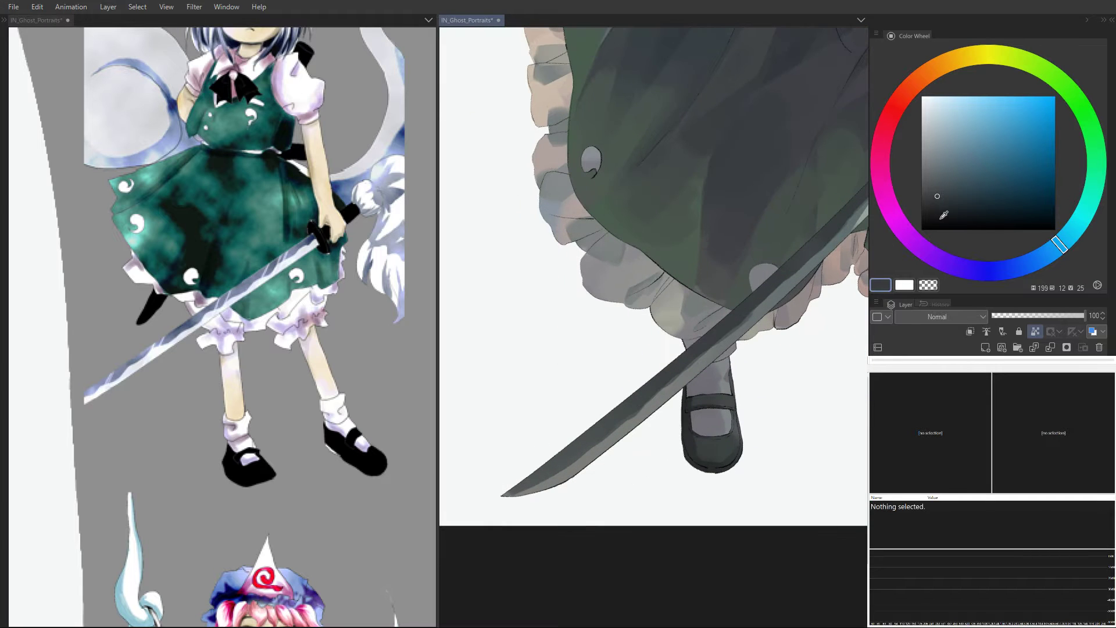
drag(938, 193, 931, 173)
mouse_move(1059, 247)
mouse_down()
mouse_move(970, 266)
mouse_move(912, 240)
mouse_up()
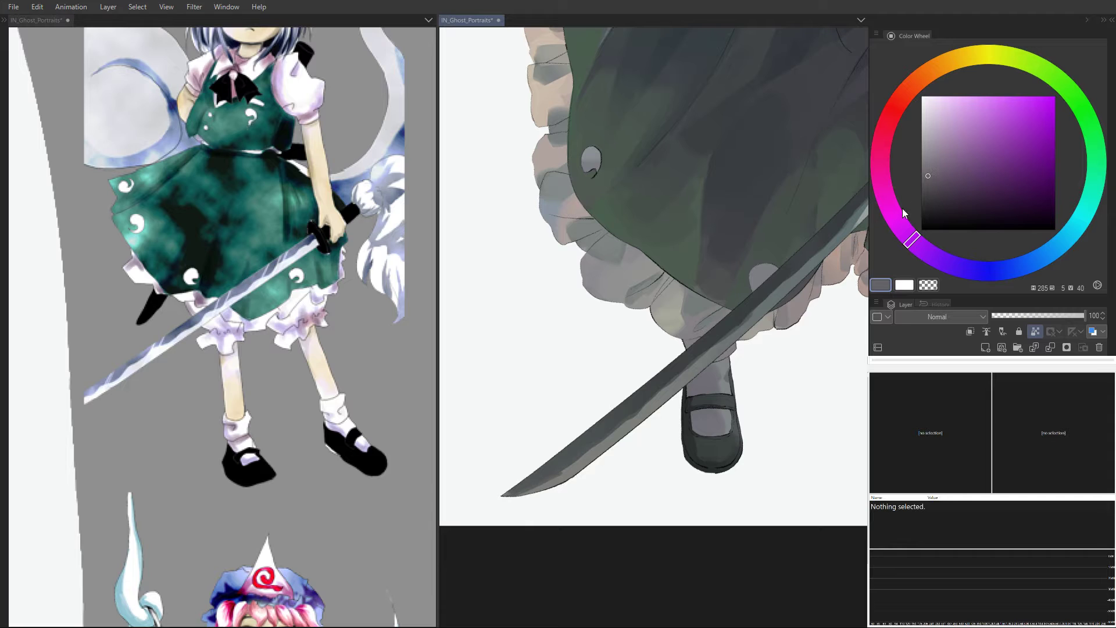
drag(539, 488, 559, 476)
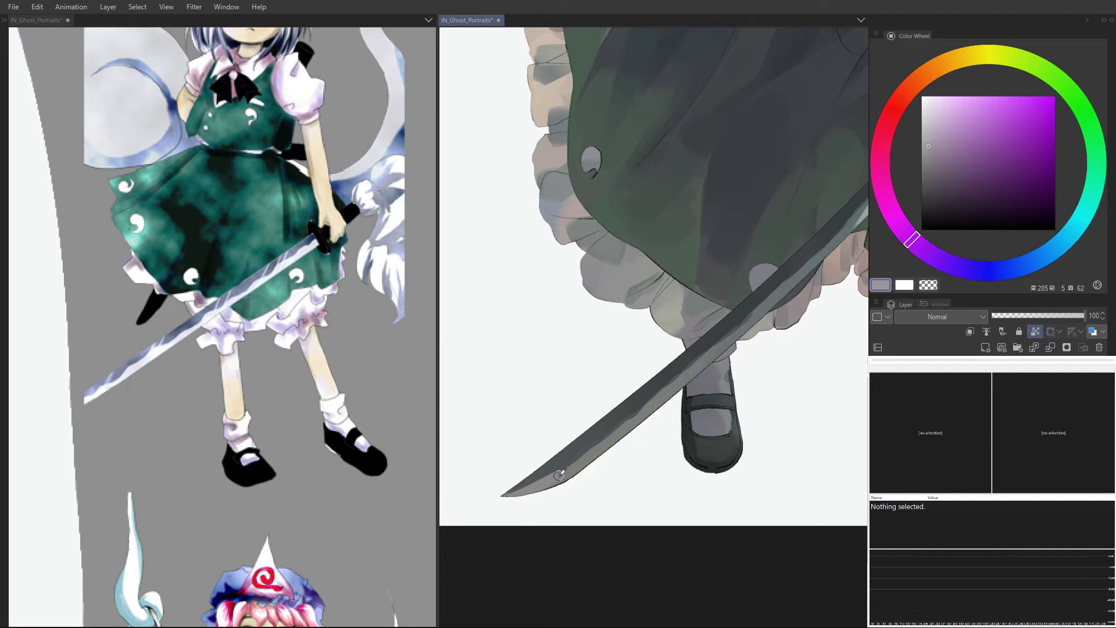
drag(930, 150, 927, 132)
drag(913, 241, 937, 68)
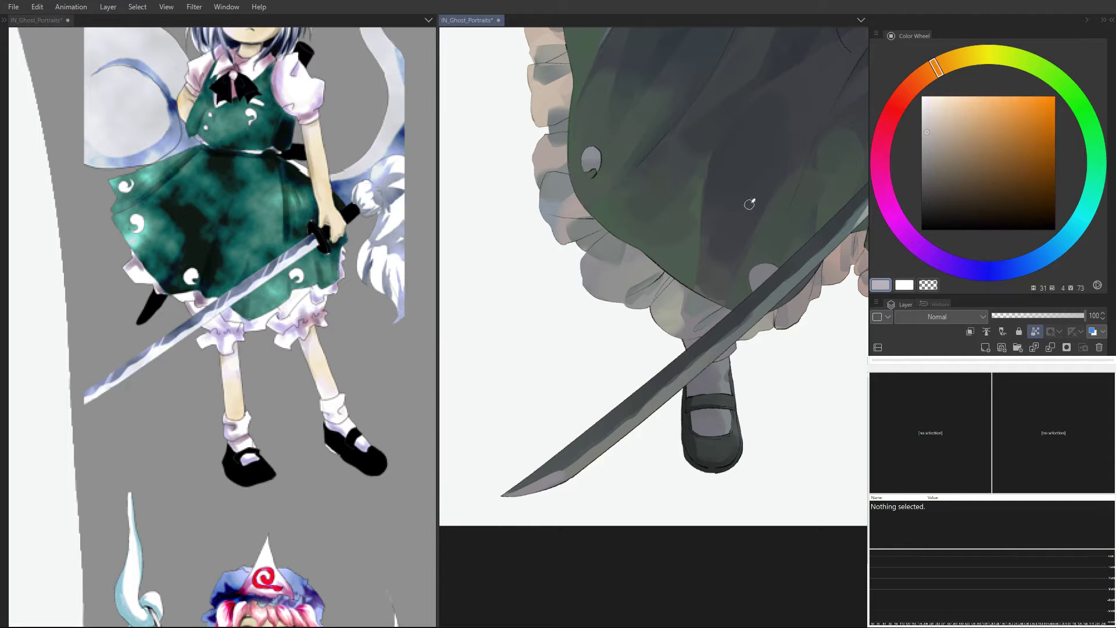
key(ctrl+z)
mouse_move(498, 495)
mouse_down()
mouse_move(577, 475)
mouse_move(505, 500)
mouse_move(569, 482)
mouse_move(526, 492)
mouse_up()
key(ctrl+z)
key(ctrl+z)
Step: Paint a pale cream highlight (hue 65, saturation 4, value 94) along the blade's light edge up to the guard
alt+click(572, 474)
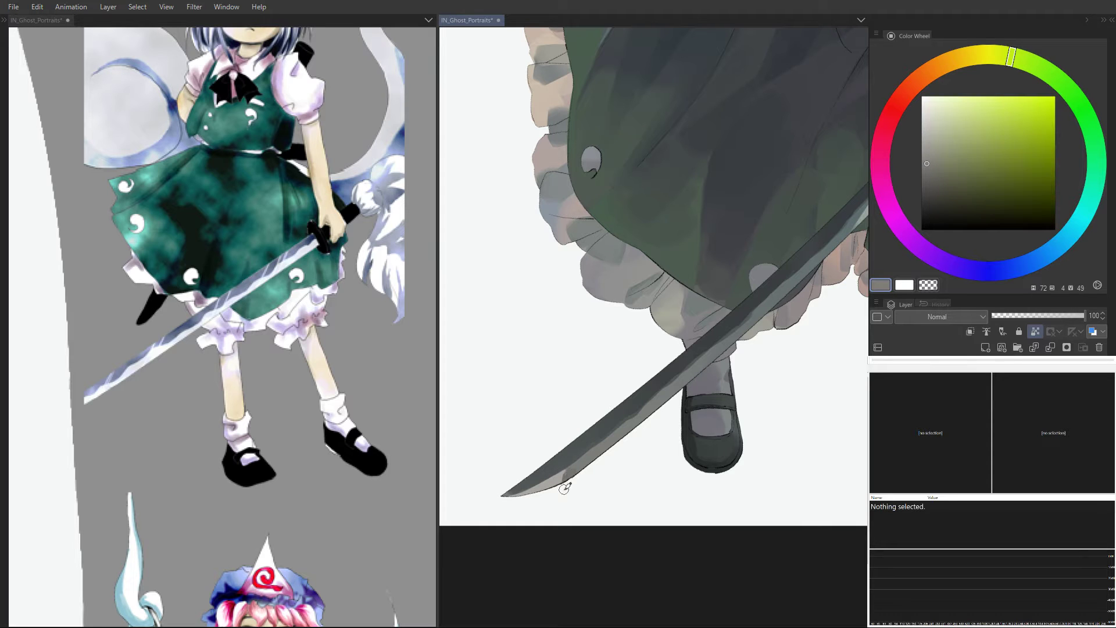
drag(601, 415, 559, 399)
drag(707, 284, 663, 353)
drag(741, 304, 694, 338)
scroll(771, 310, up, 5)
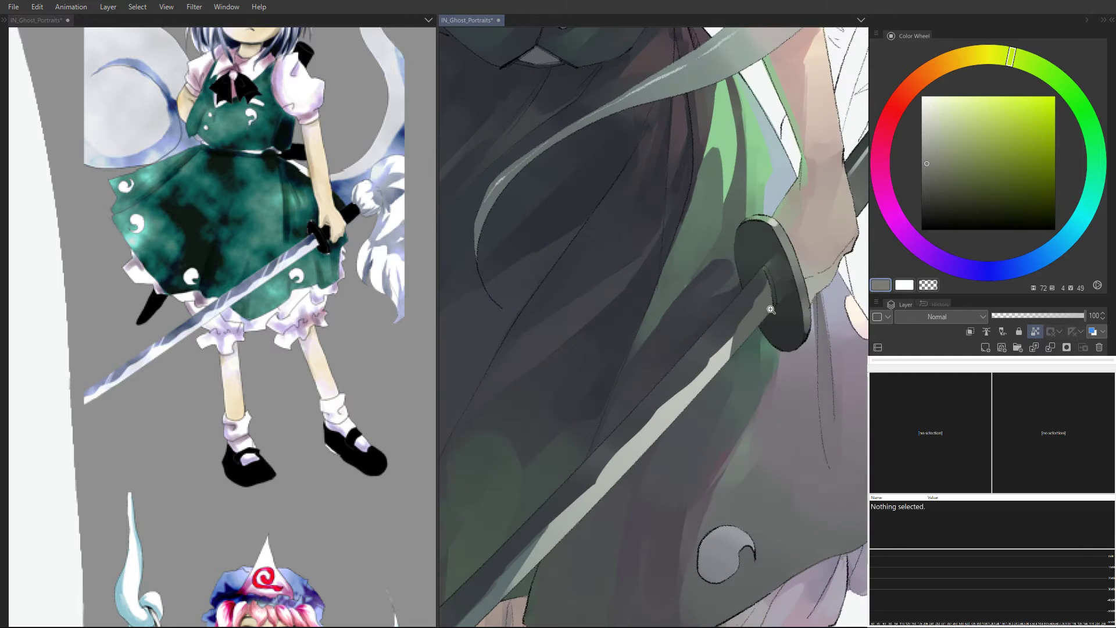
alt+click(732, 340)
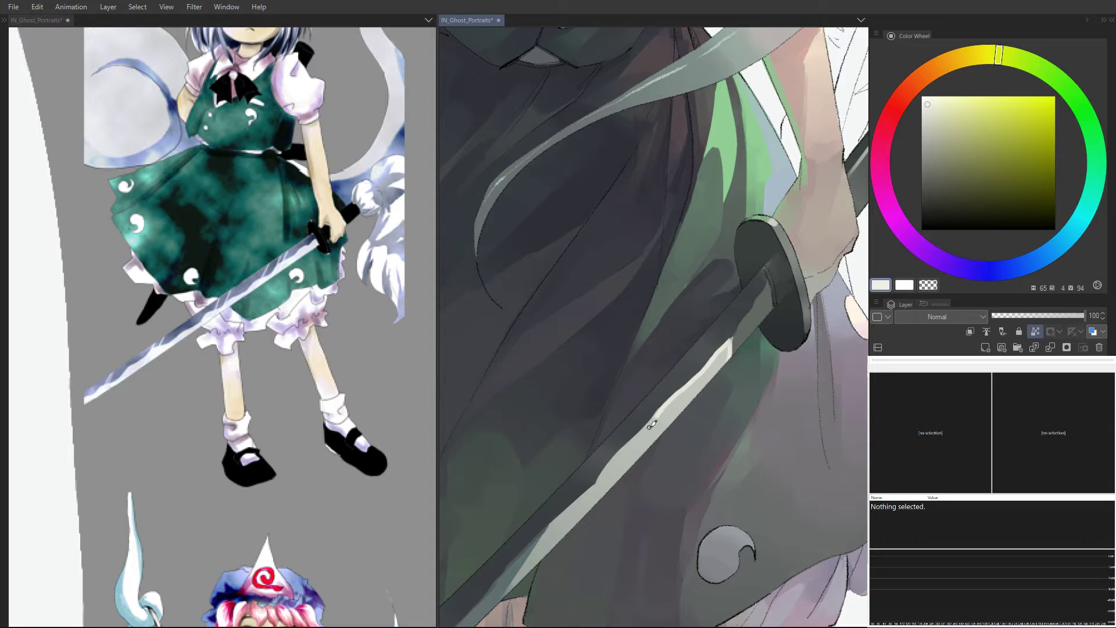
mouse_move(725, 349)
mouse_down()
mouse_move(602, 489)
mouse_move(597, 476)
mouse_up()
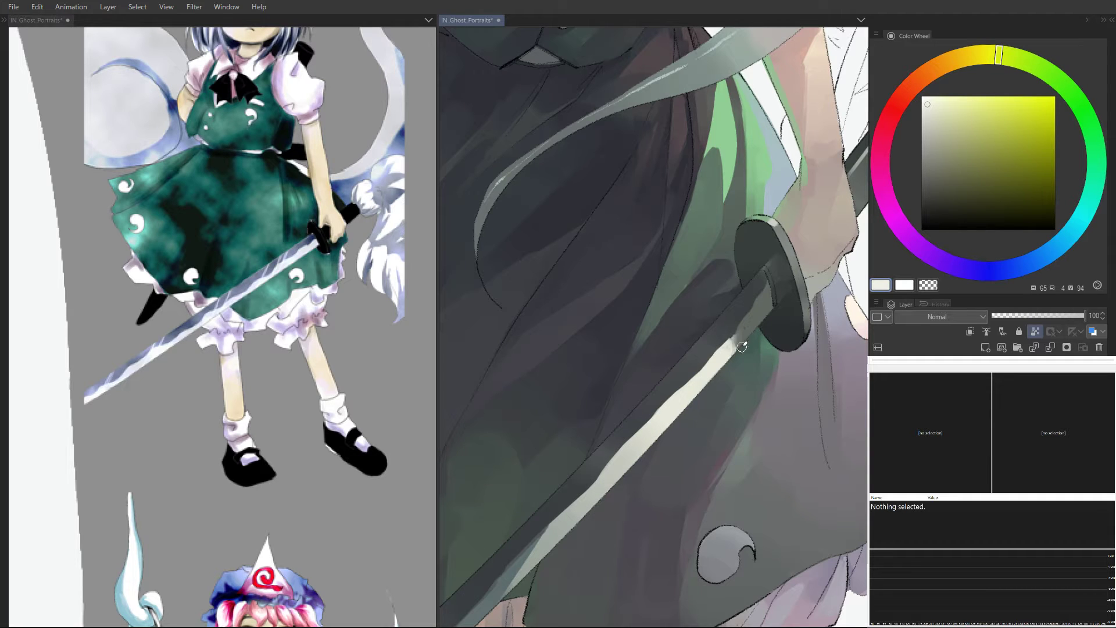
drag(740, 341, 765, 308)
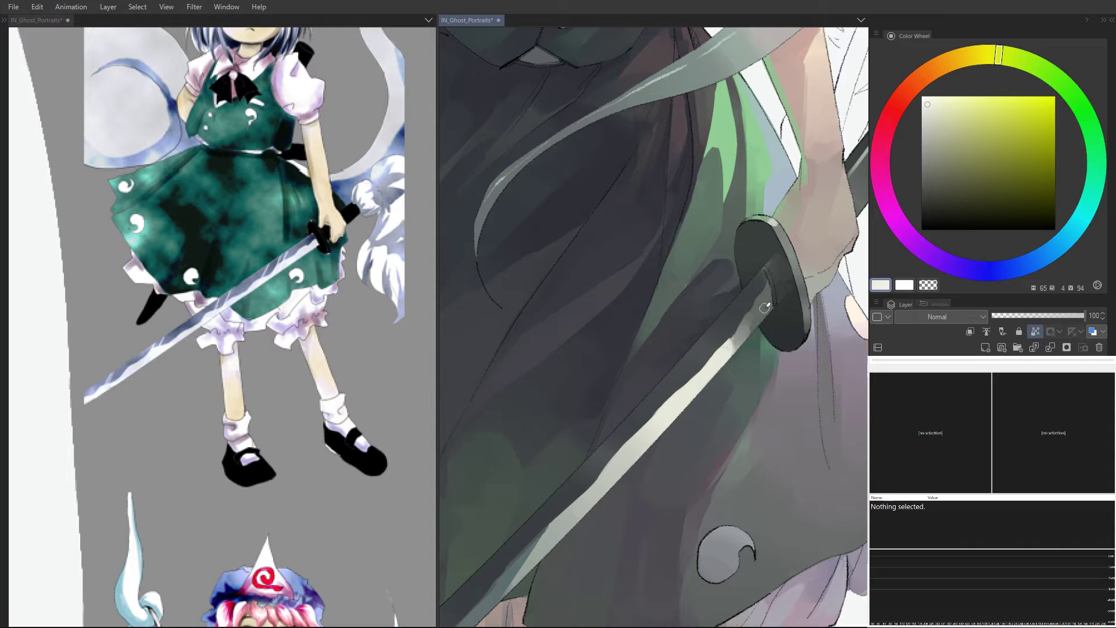
Step: Mix a green-grey (hue 110, saturation 5, value 43) and lighten part of the dark band on the blade below the guard
alt+click(735, 354)
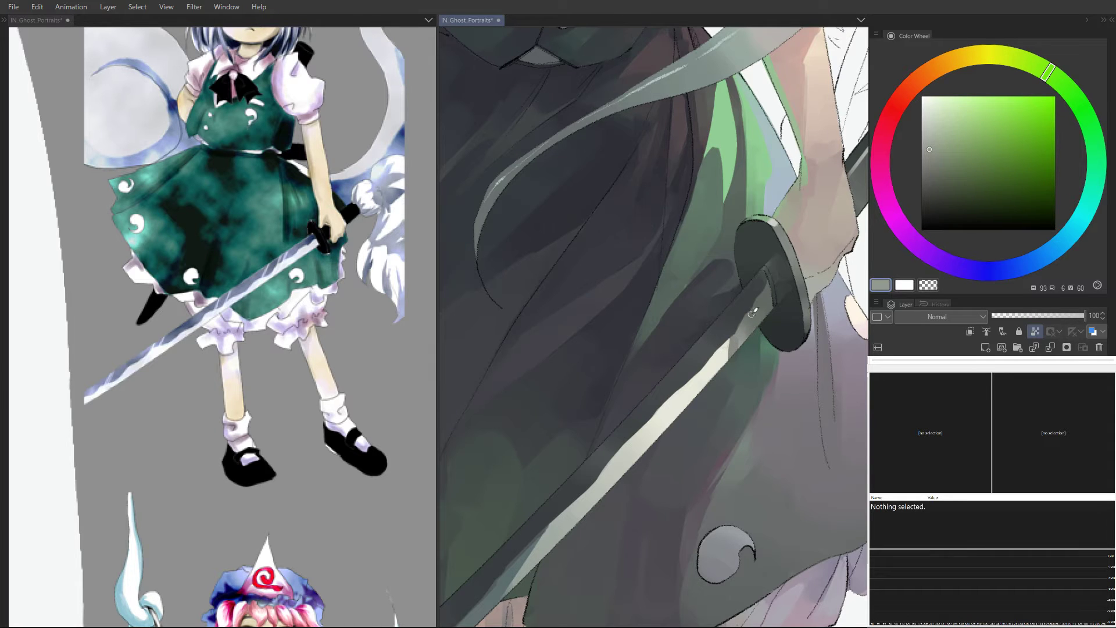
scroll(751, 314, down, 5)
scroll(764, 297, up, 4)
alt+click(737, 329)
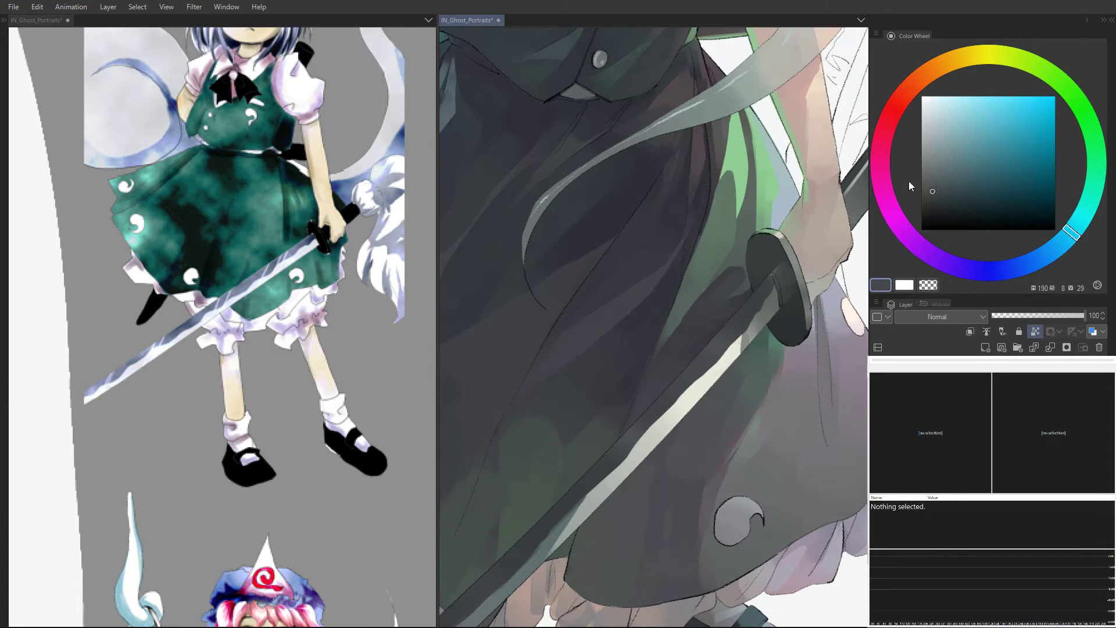
click(929, 173)
mouse_move(1072, 233)
mouse_down()
mouse_move(1094, 186)
mouse_move(1073, 94)
mouse_up()
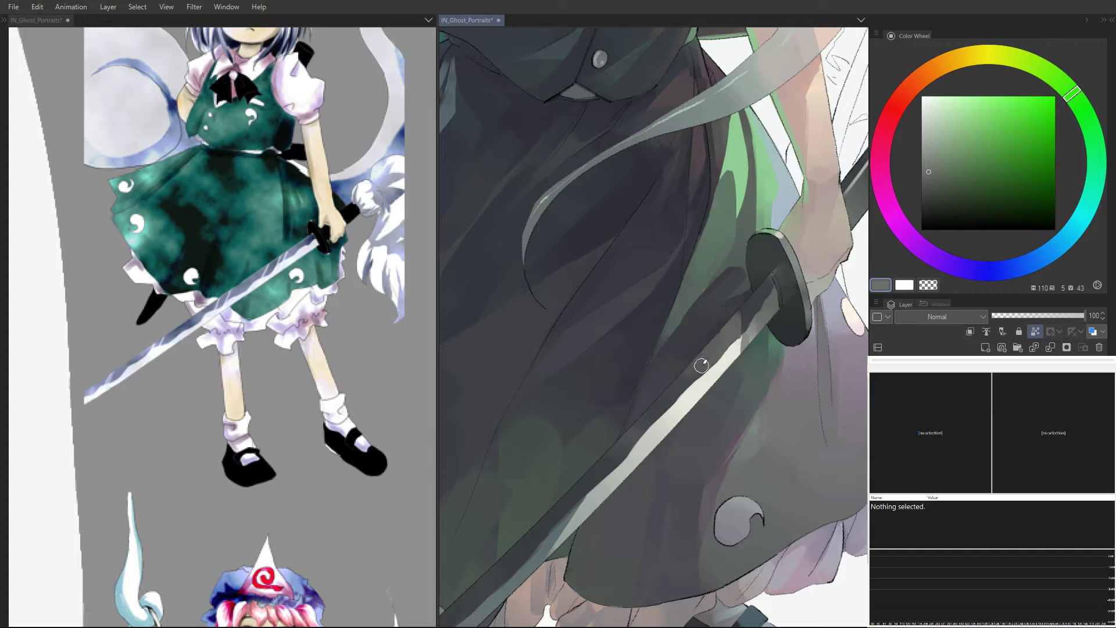
mouse_move(671, 395)
mouse_down()
mouse_move(690, 373)
mouse_move(651, 411)
mouse_up()
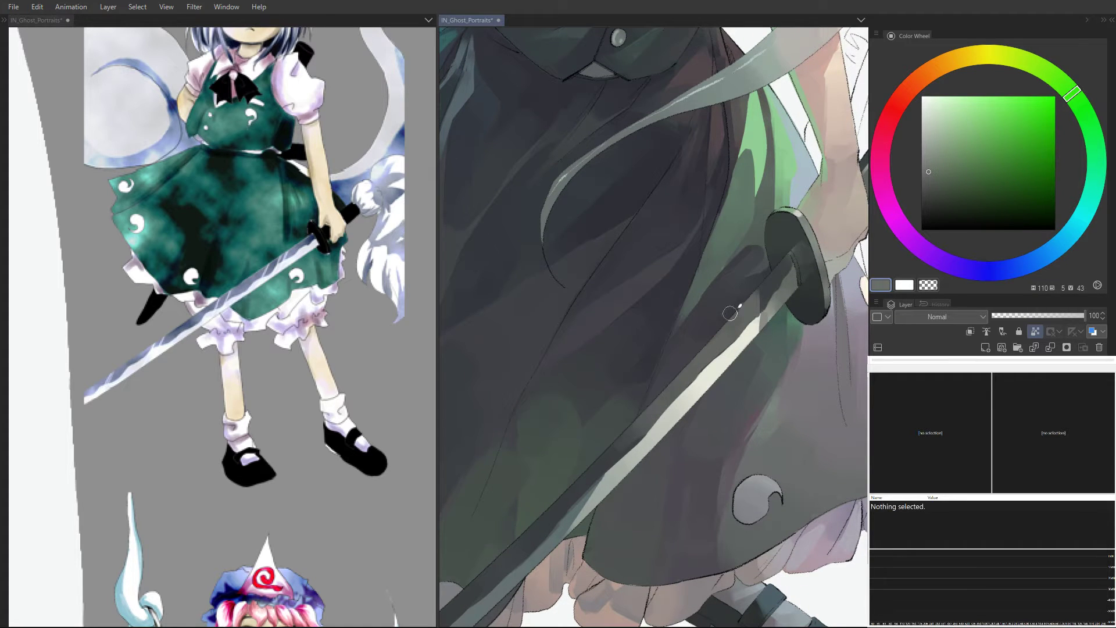
Step: Set a near-white green tint (hue 153, saturation 2, value 94) and work a thin highlight line along the blade's back below the guard
drag(930, 144, 926, 102)
drag(1059, 88, 1034, 166)
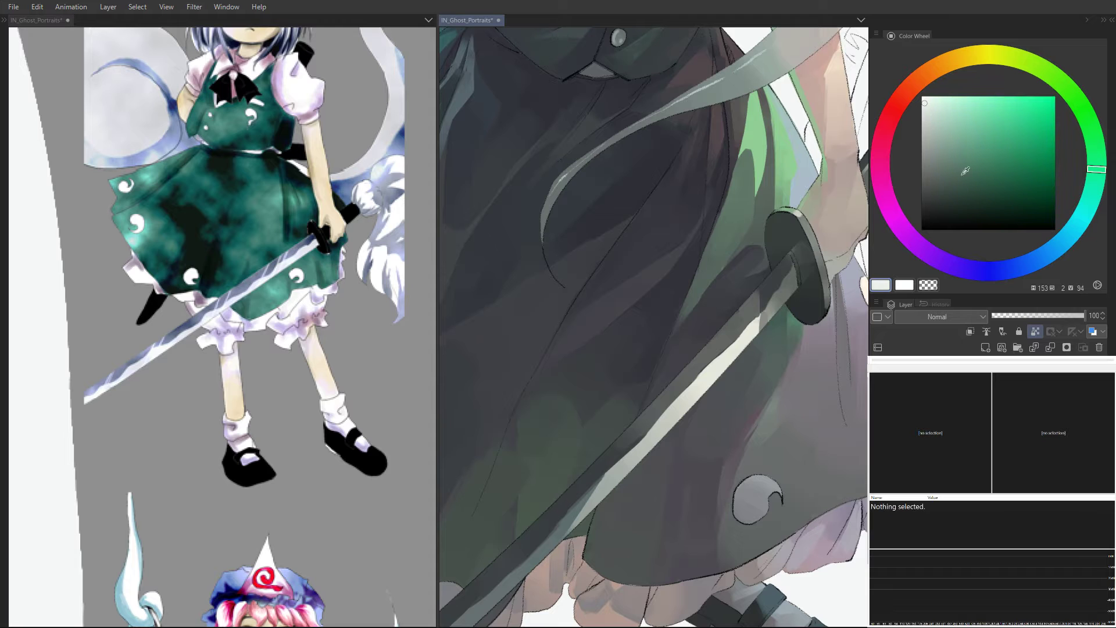
mouse_move(716, 283)
mouse_down()
mouse_move(722, 293)
mouse_move(637, 405)
mouse_up()
key(ctrl+z)
drag(758, 307, 675, 374)
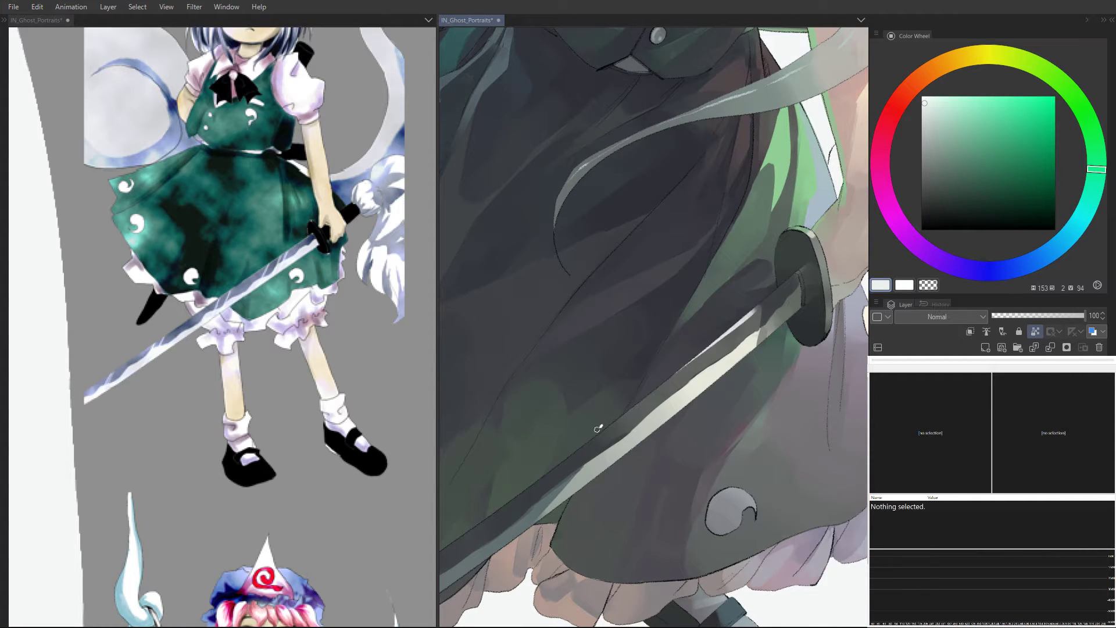
key(ctrl+z)
drag(760, 305, 650, 397)
key(ctrl+z)
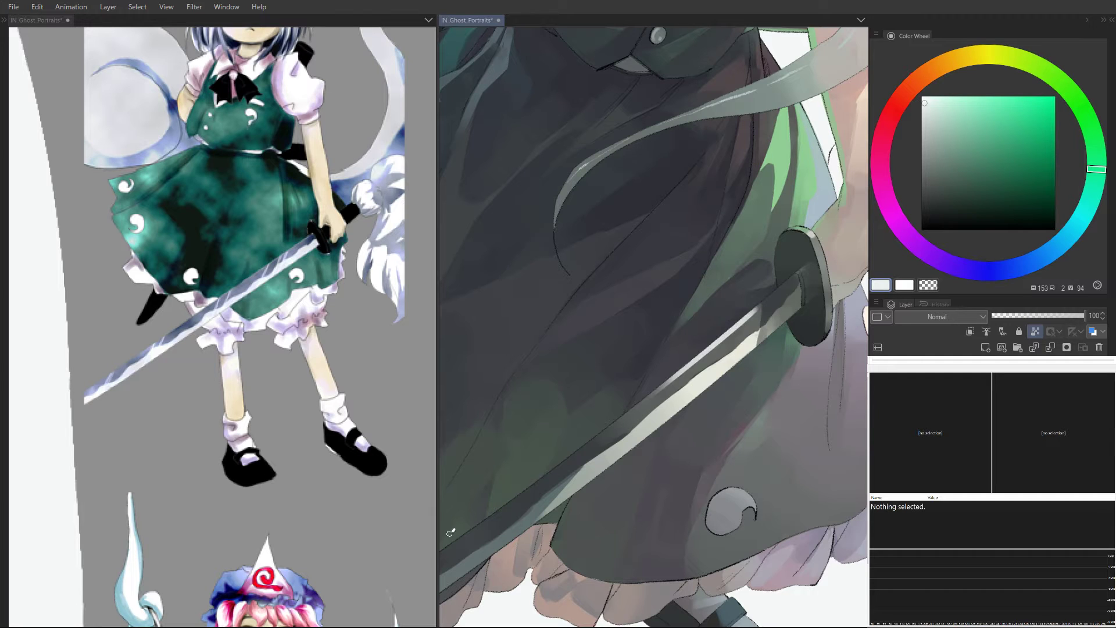
key(ctrl+z)
mouse_move(759, 301)
mouse_down()
mouse_move(648, 398)
mouse_move(733, 317)
mouse_move(694, 354)
mouse_move(612, 379)
mouse_move(758, 309)
mouse_move(622, 381)
mouse_up()
key(ctrl+z)
drag(755, 316, 713, 317)
drag(713, 317, 785, 292)
drag(783, 289, 734, 289)
Step: Mix a dark green-grey (hue 158, saturation 8, value 22) and paint a shadow patch on the blade's lower edge beside the sock
drag(643, 395, 633, 435)
scroll(633, 435, up, 5)
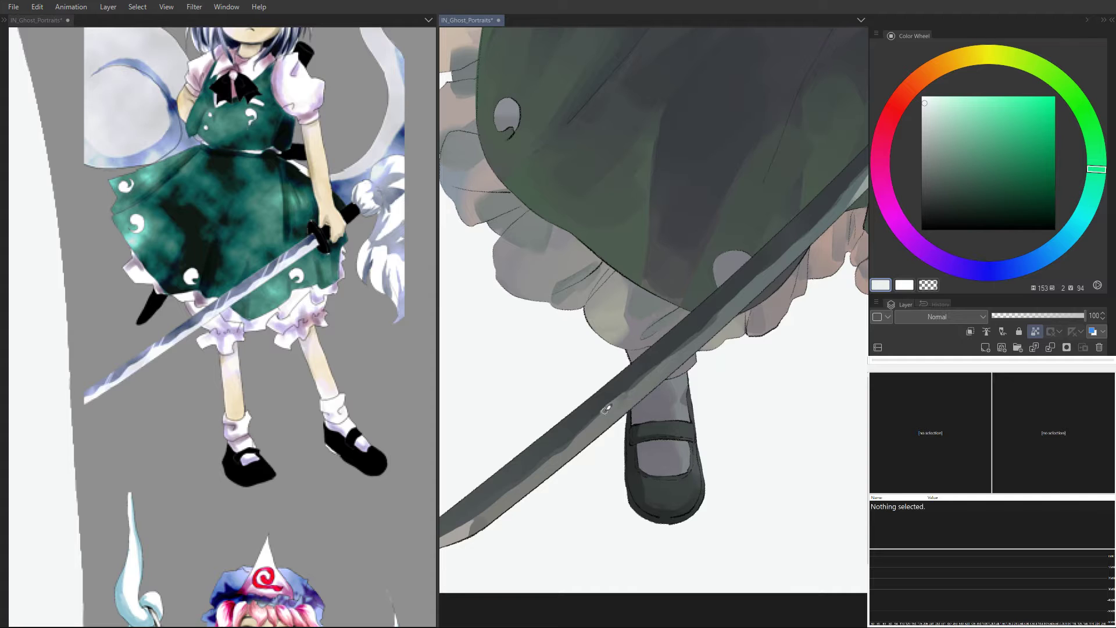
click(624, 401)
drag(717, 405, 708, 416)
click(674, 361)
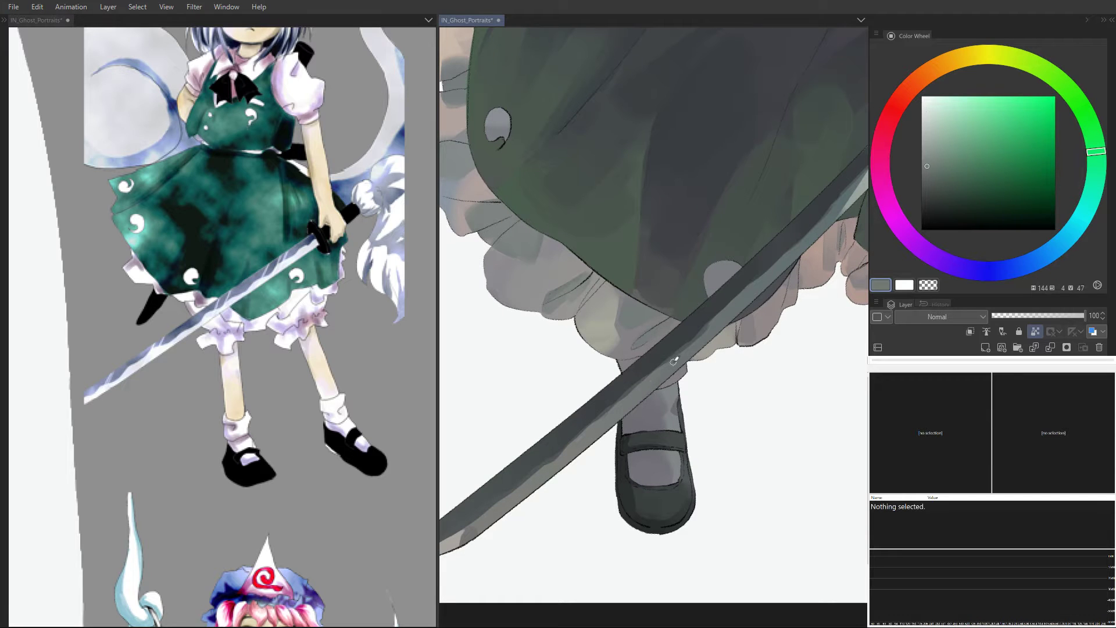
drag(937, 181, 933, 199)
drag(1095, 169, 1096, 177)
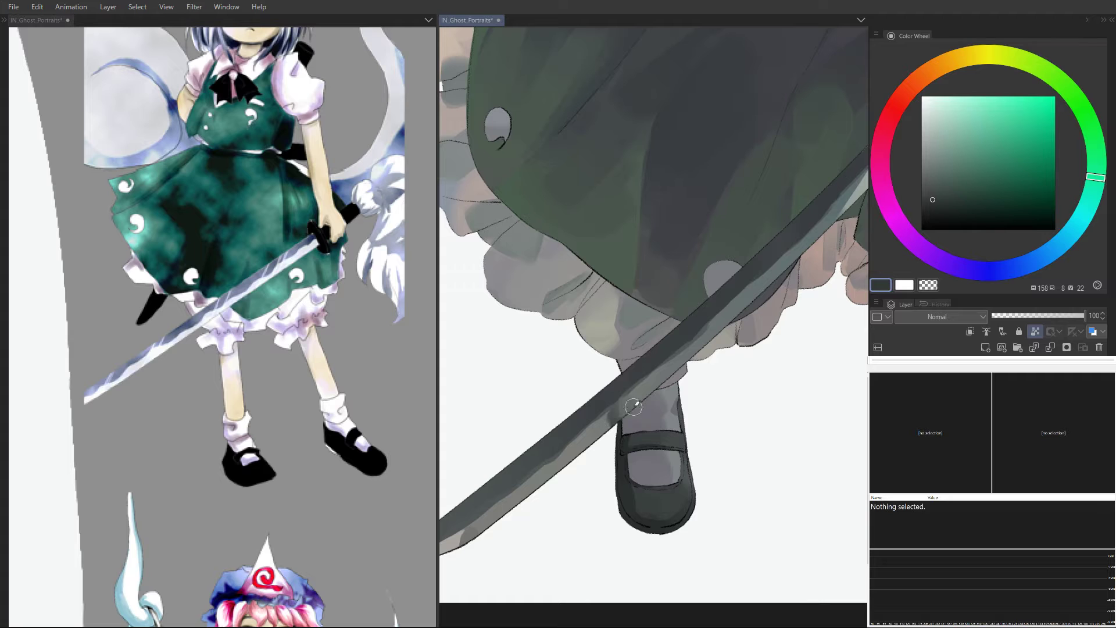
mouse_move(625, 422)
mouse_down()
mouse_move(639, 398)
mouse_move(660, 393)
mouse_move(654, 380)
mouse_up()
scroll(687, 337, down, 2)
drag(758, 246, 677, 375)
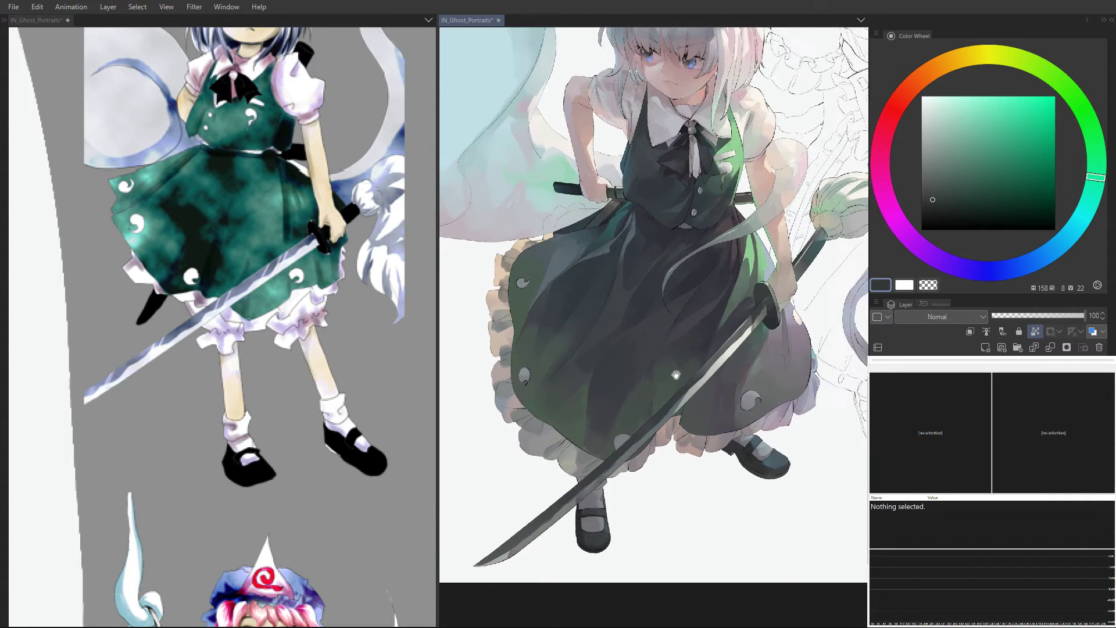
scroll(755, 329, down, 2)
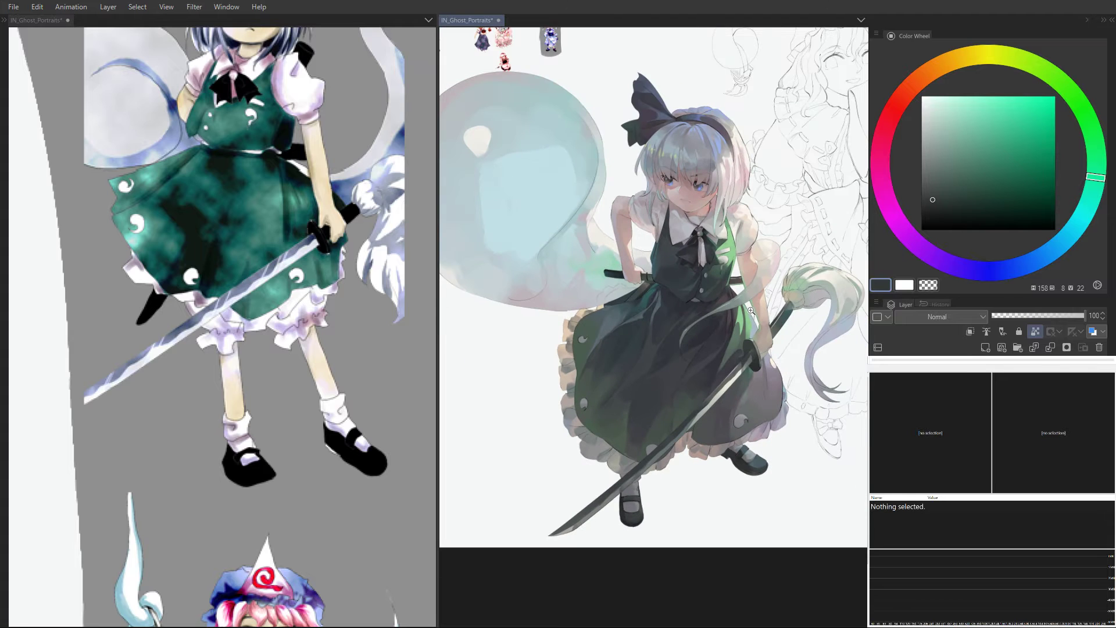
Step: Sample a muted green near the sword hand and adjust it to hue 137, saturation 14, value 52
scroll(748, 314, up, 5)
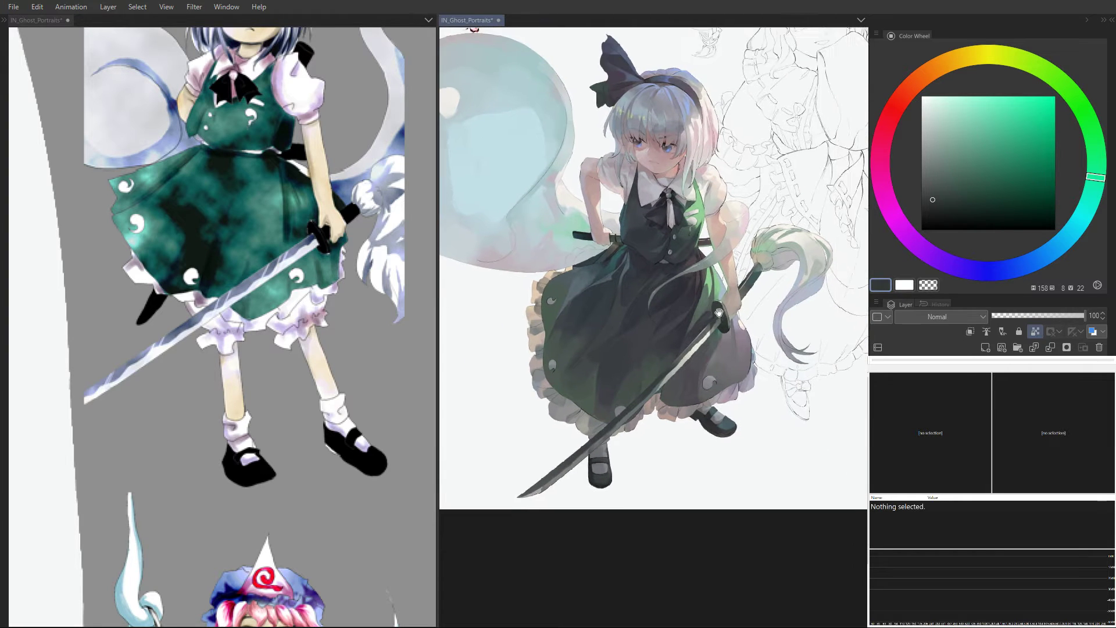
alt+click(820, 231)
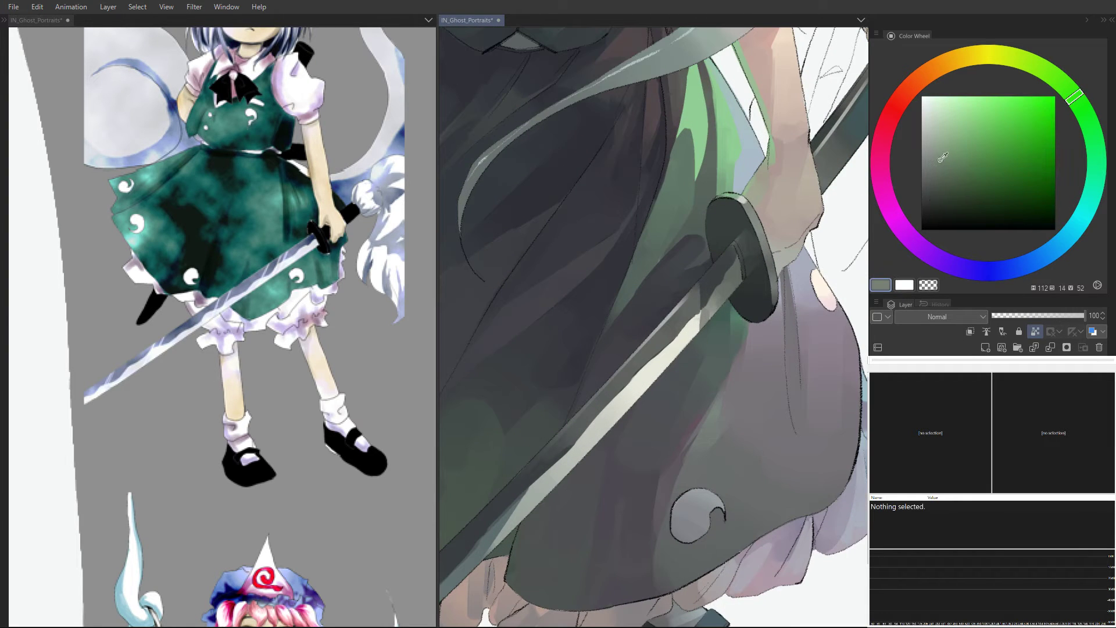
drag(1075, 97, 1094, 137)
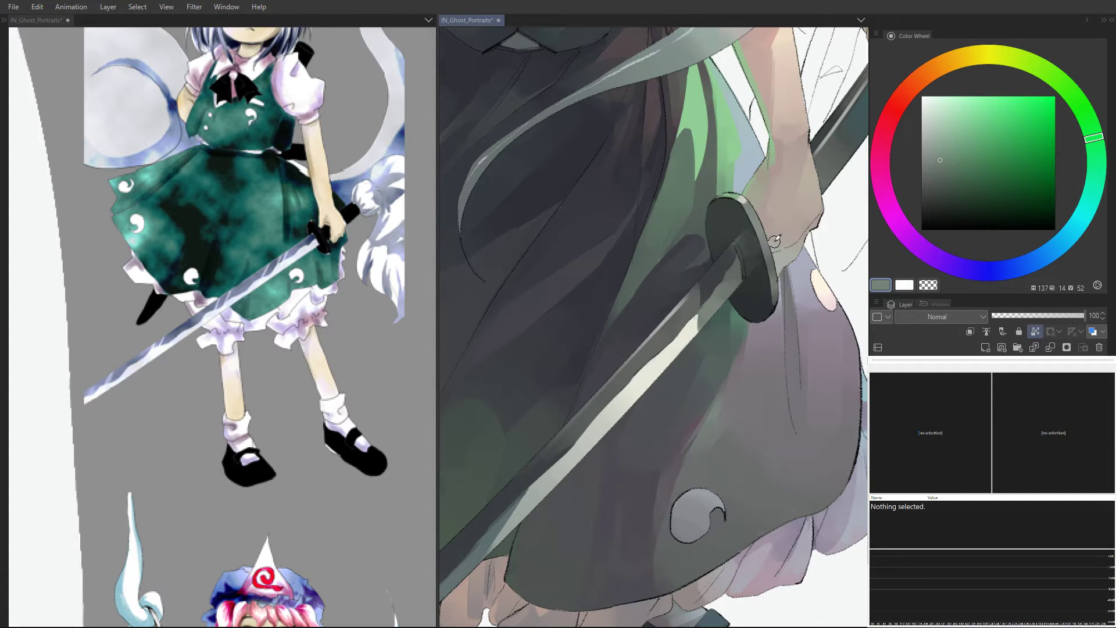
scroll(777, 250, down, 1)
drag(781, 248, 767, 279)
drag(742, 174, 712, 215)
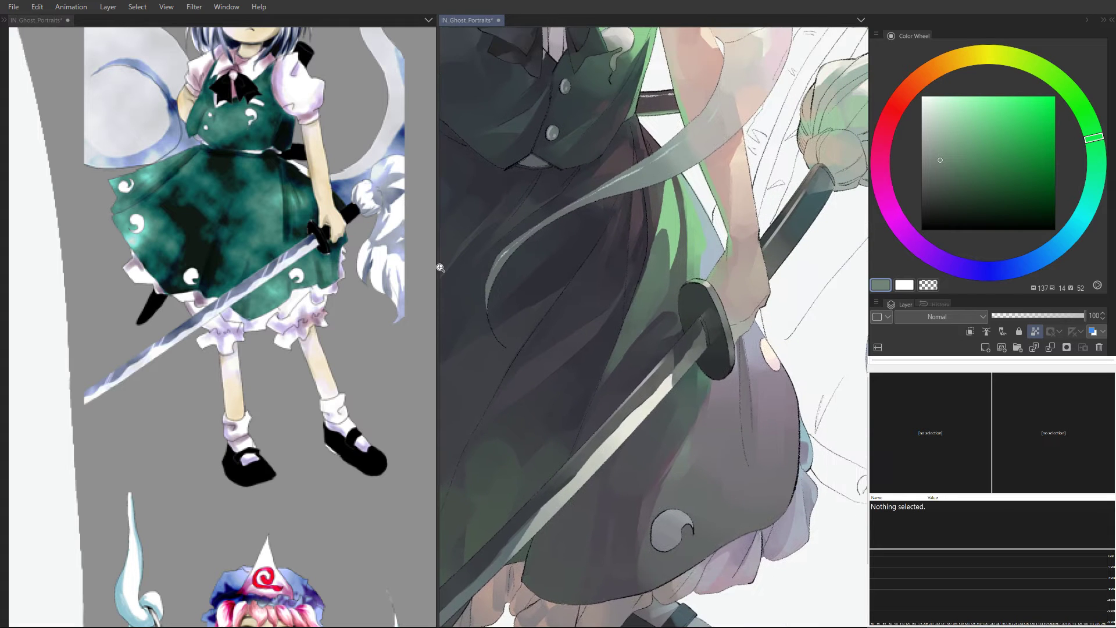
Step: Narrow the reference view and bring the pink-haired character in the blue kimono into it
drag(437, 265, 175, 265)
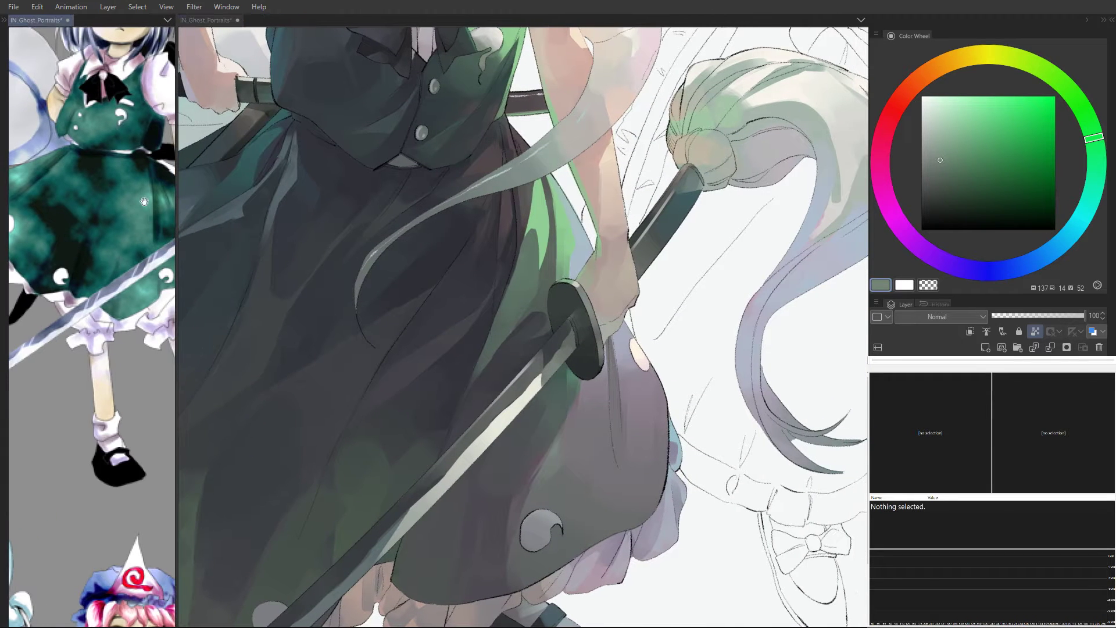
drag(96, 209, 124, 318)
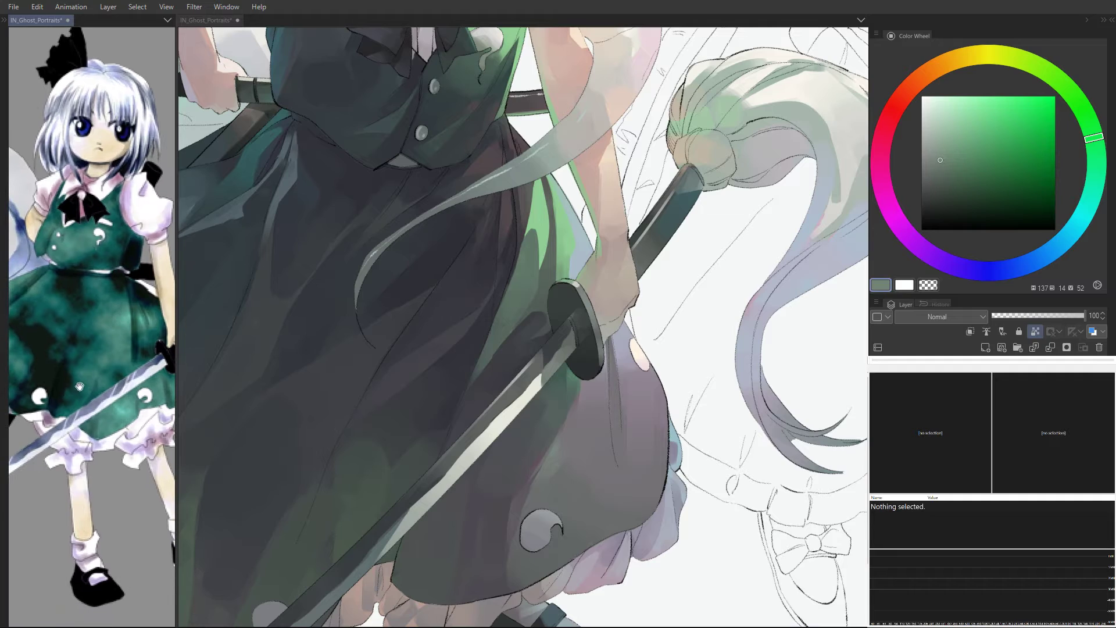
drag(68, 394, 72, 146)
drag(96, 419, 80, 128)
drag(109, 361, 98, 278)
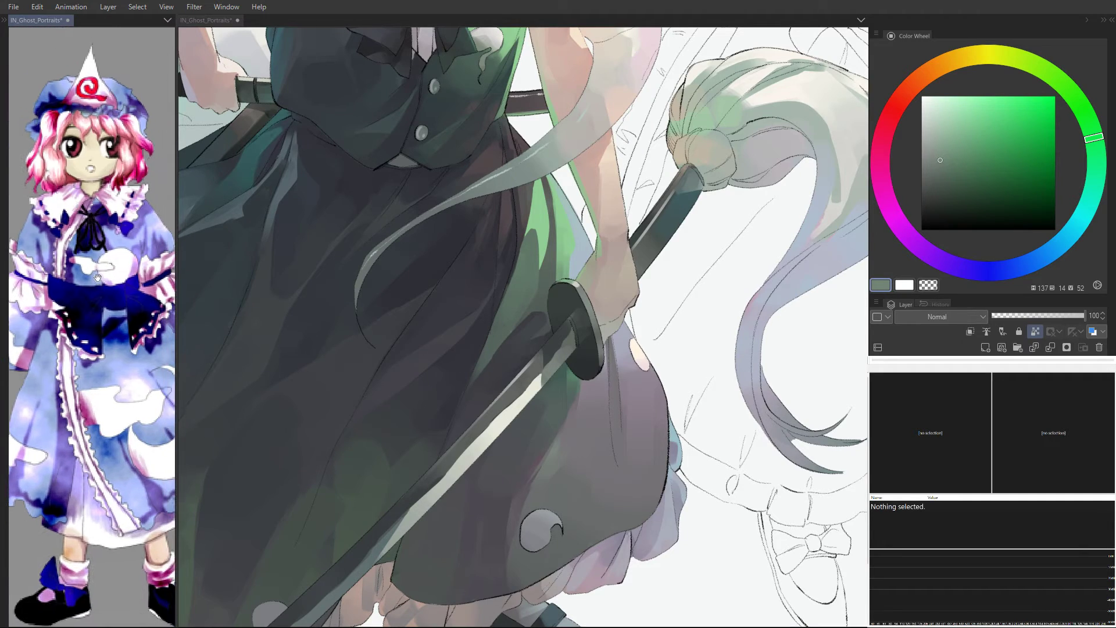
Step: Select the layer folder and create a new layer for colouring the line-art character on the canvas
scroll(652, 185, down, 6)
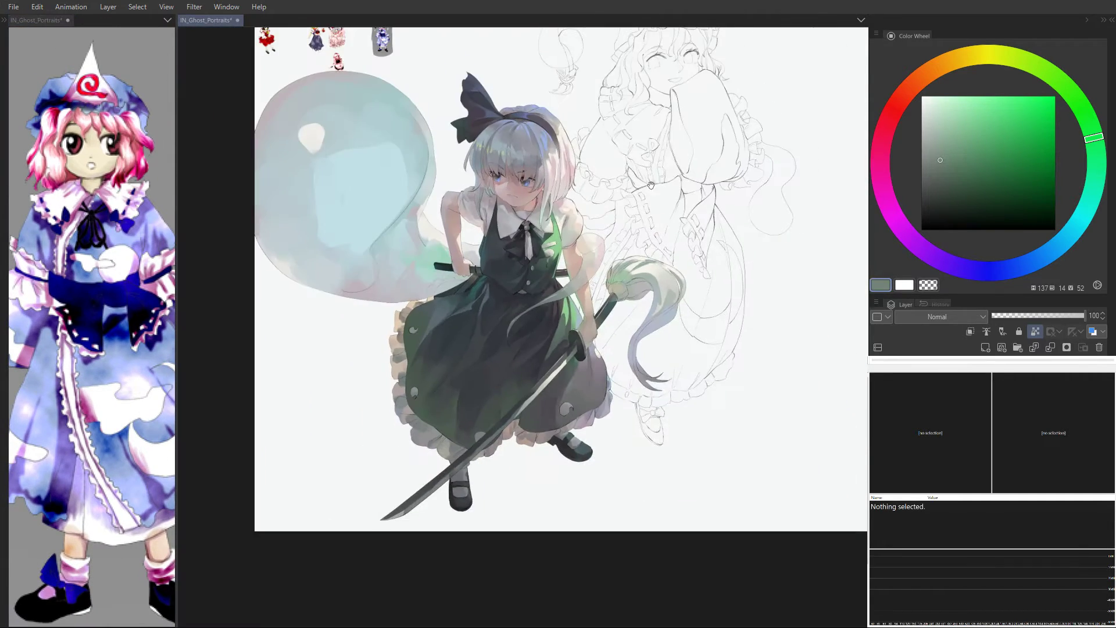
drag(651, 185, 634, 260)
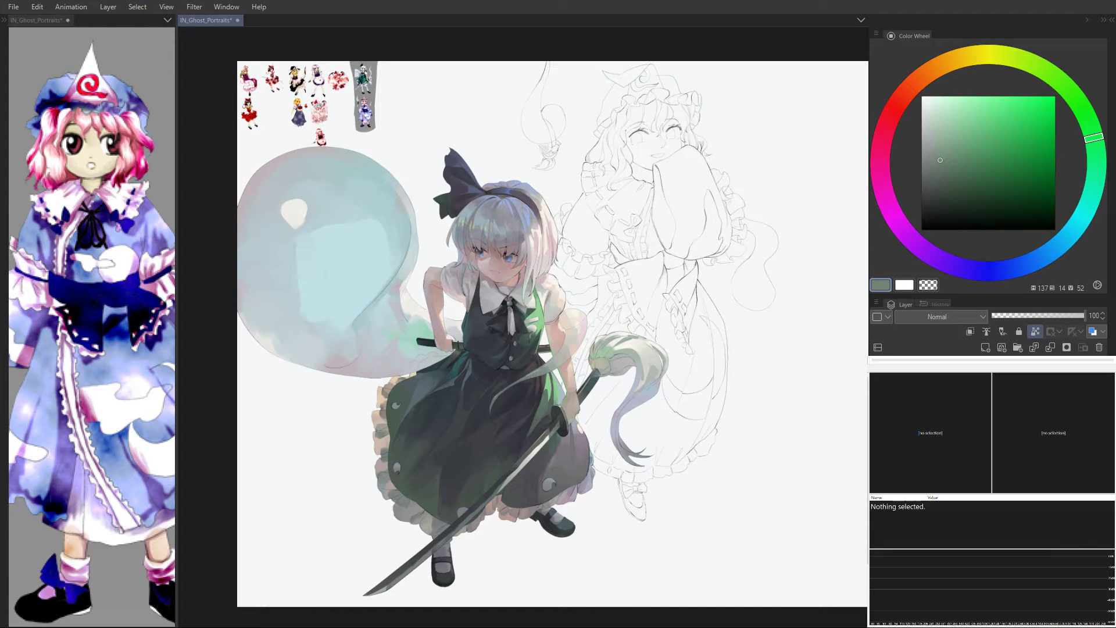
click(965, 442)
mouse_move(630, 170)
mouse_down()
mouse_move(642, 236)
mouse_move(628, 173)
mouse_up()
drag(659, 167, 671, 168)
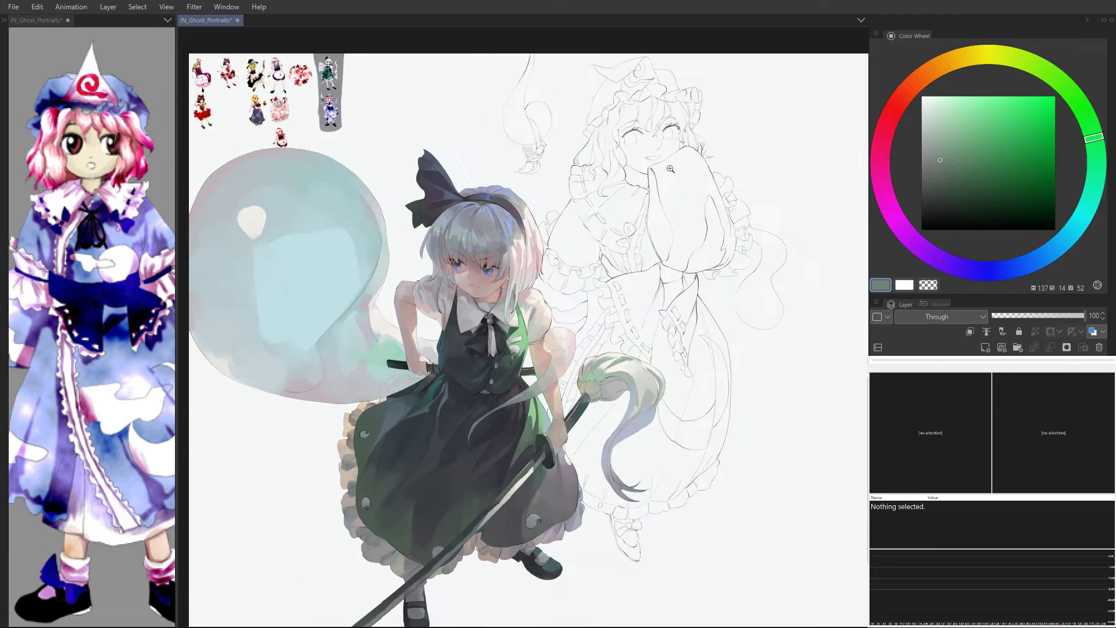
scroll(671, 169, up, 2)
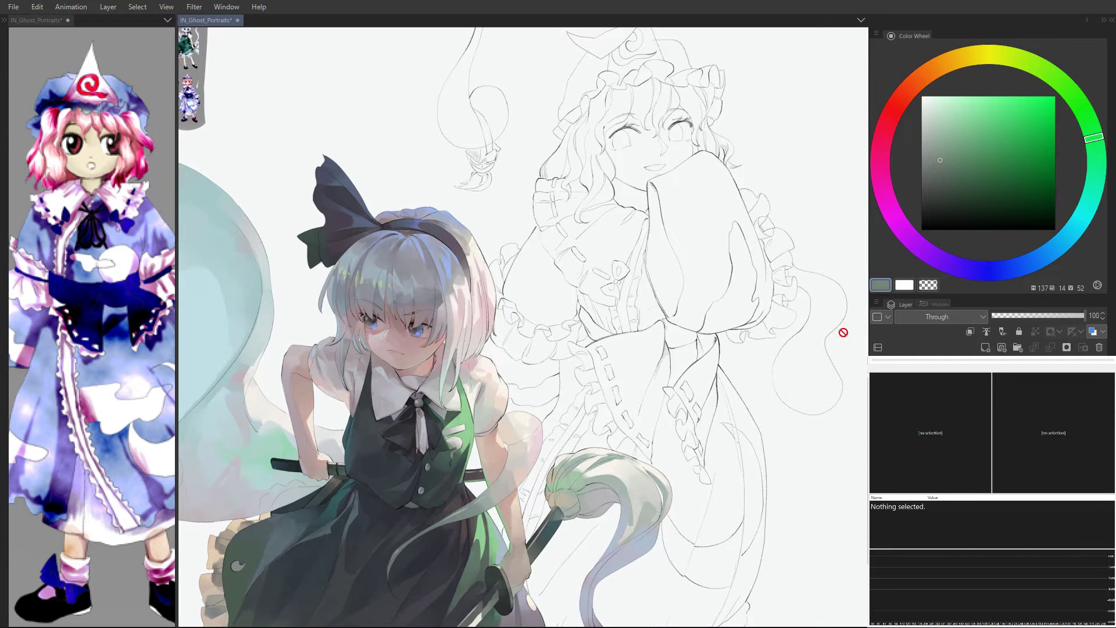
key(ctrl+shift+n)
Step: Mix a pale dusty beige skin tone and block in the smiling character's face and neck
mouse_move(913, 85)
mouse_down()
mouse_move(936, 69)
mouse_move(923, 77)
mouse_up()
drag(940, 148, 939, 120)
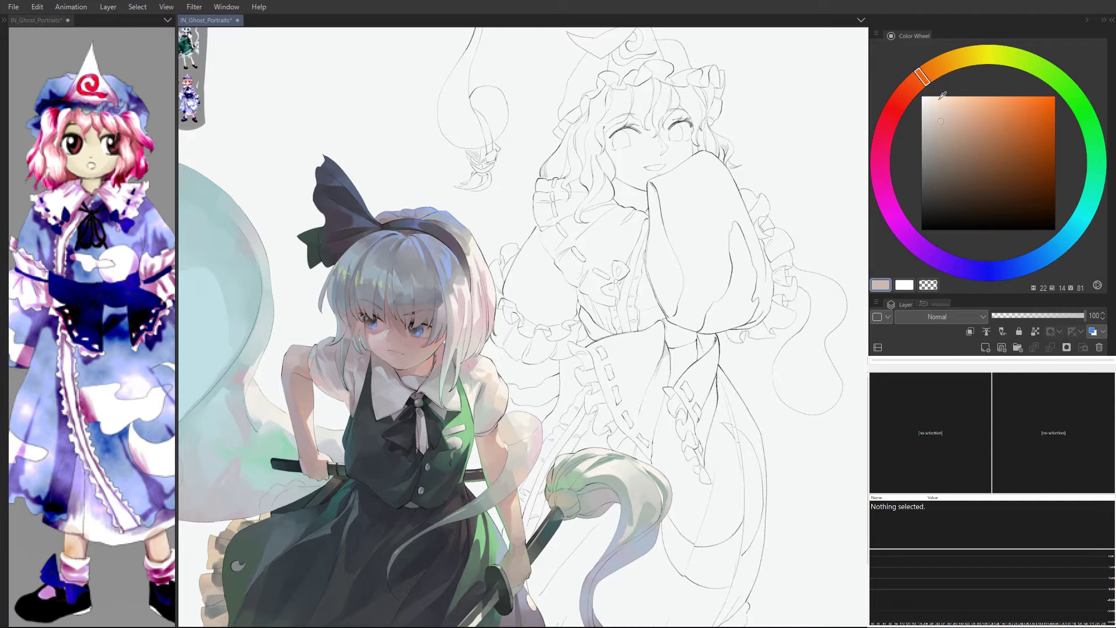
drag(919, 80, 913, 85)
click(934, 112)
mouse_move(645, 111)
mouse_down()
mouse_move(663, 134)
mouse_move(669, 93)
mouse_move(675, 150)
mouse_move(642, 122)
mouse_move(617, 149)
mouse_move(637, 154)
mouse_move(623, 158)
mouse_move(637, 191)
mouse_move(593, 110)
mouse_move(634, 93)
mouse_move(657, 144)
mouse_move(689, 152)
mouse_move(679, 180)
mouse_up()
Step: Tint the forehead, eye area and side of the face with a dusty pink (hue 7, saturation 16, value 81)
click(938, 127)
drag(918, 88, 905, 99)
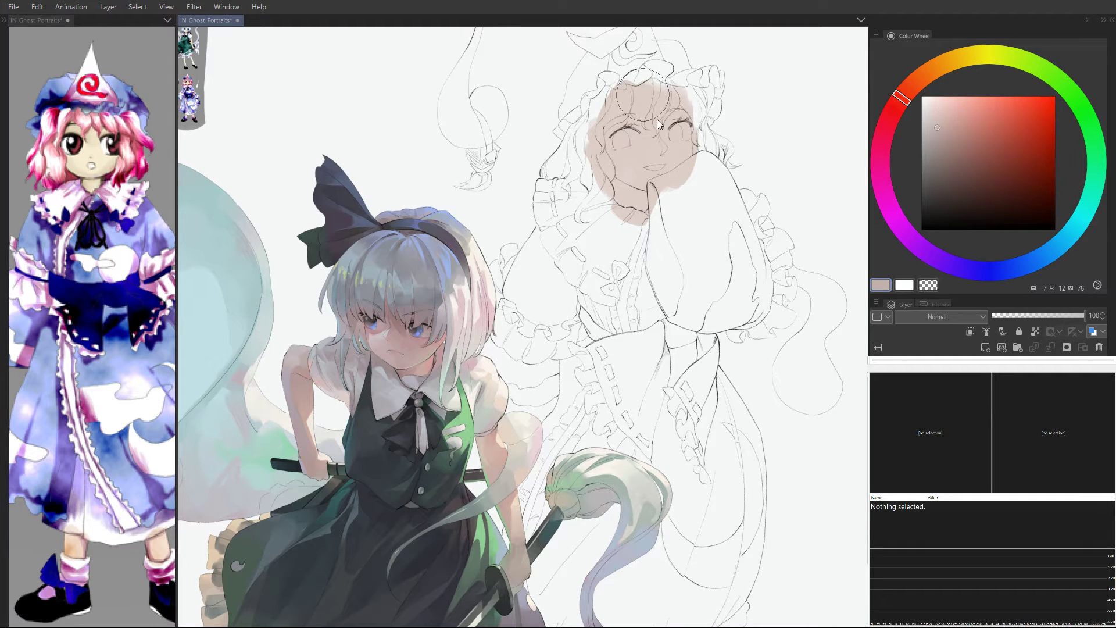
mouse_move(643, 99)
mouse_down()
mouse_move(668, 124)
mouse_move(675, 115)
mouse_move(622, 119)
mouse_up()
key(ctrl+z)
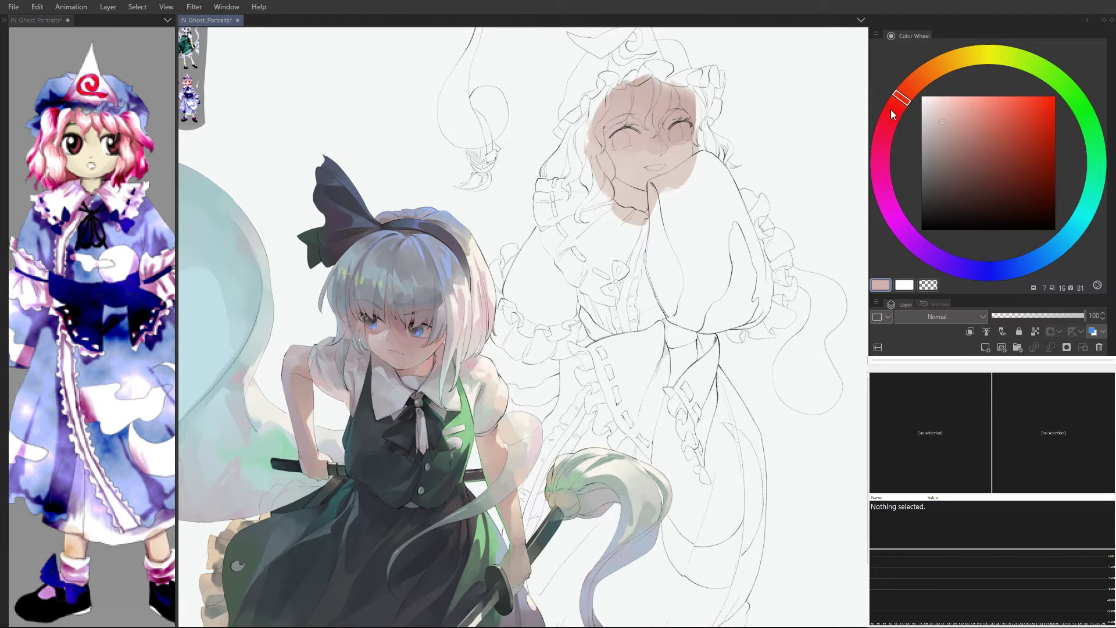
click(894, 114)
key(ctrl+z)
mouse_move(628, 114)
mouse_down()
mouse_move(632, 137)
mouse_move(661, 142)
mouse_move(627, 168)
mouse_up()
Step: Mix lighter pinks, including hue 5, saturation 14, value 93, and soften the skin around the nose and between the eyes
drag(943, 118, 930, 103)
drag(910, 89, 931, 71)
alt+click(660, 140)
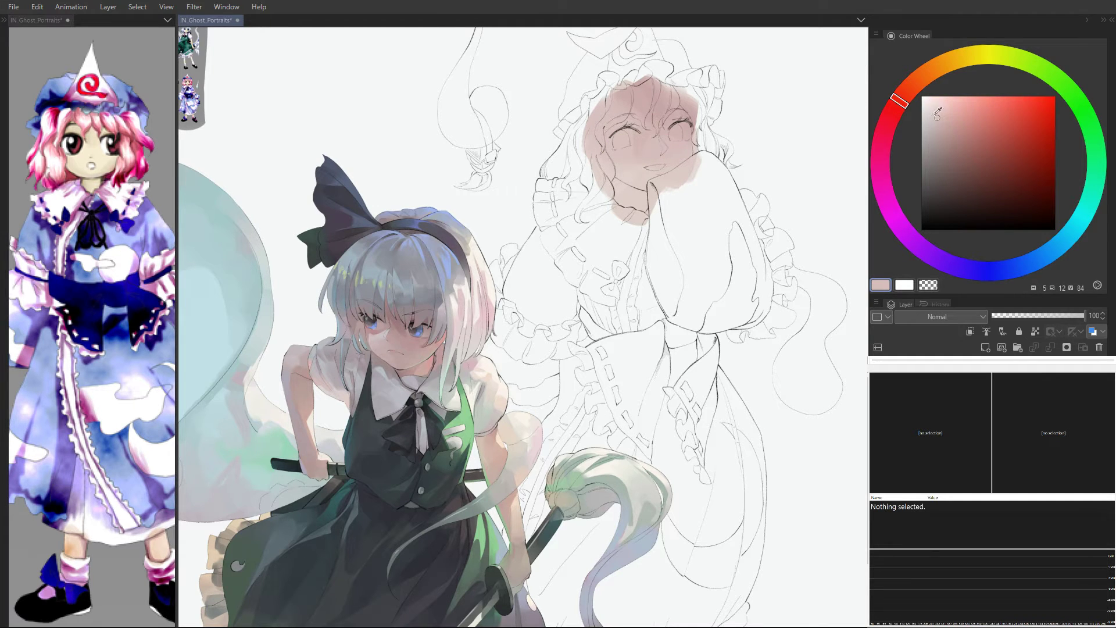
mouse_move(663, 148)
mouse_down()
mouse_move(645, 142)
mouse_move(654, 147)
mouse_up()
drag(947, 108, 940, 103)
click(911, 14)
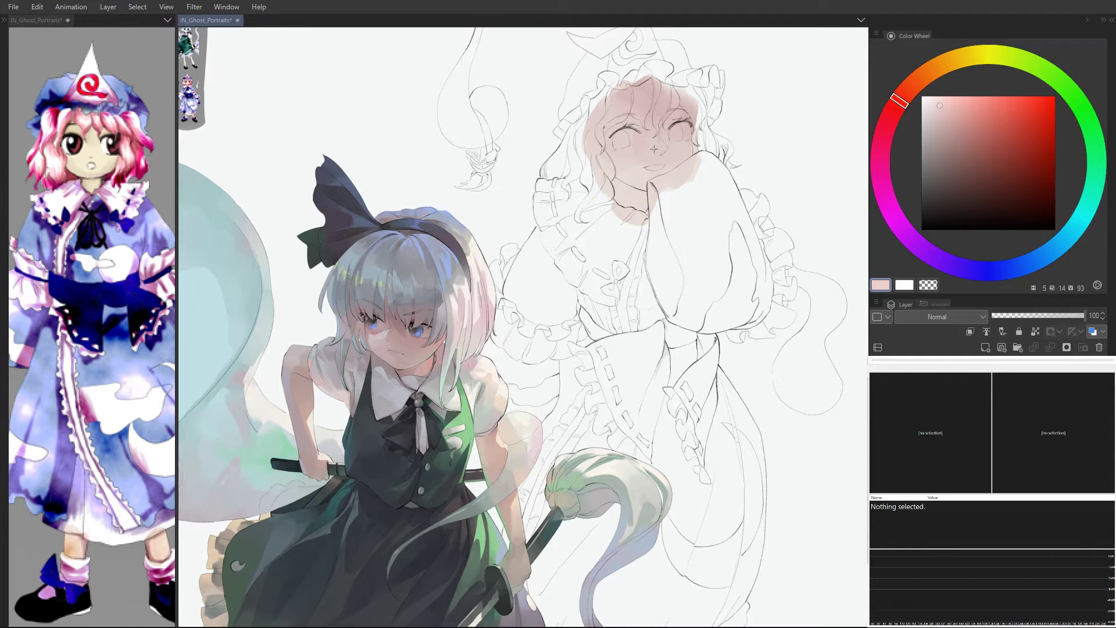
click(942, 120)
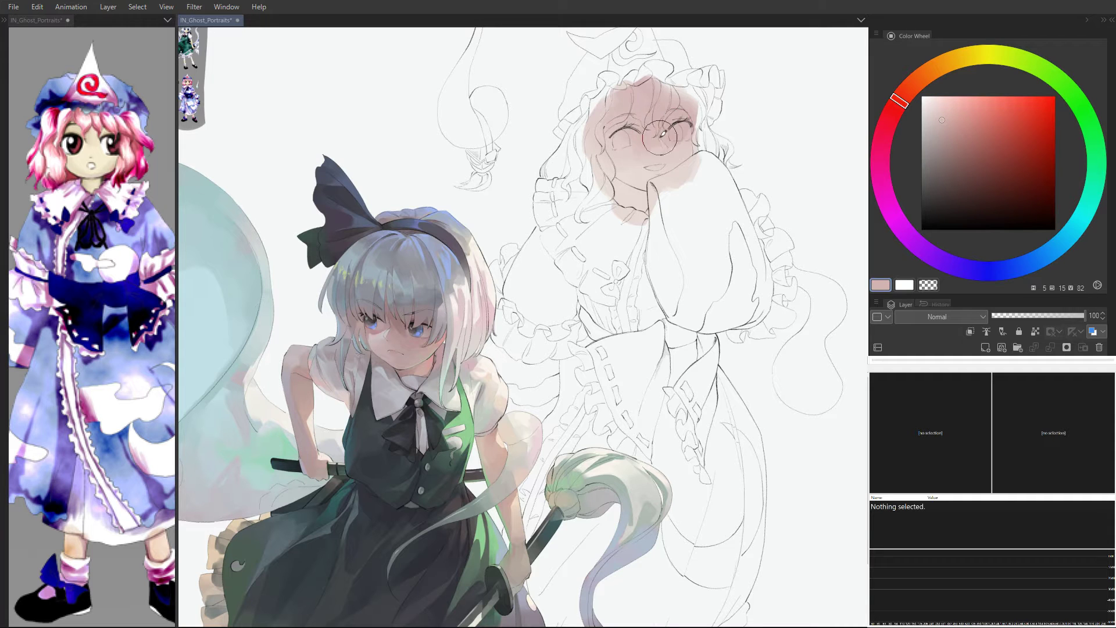
Step: Mix a soft pink (hue 9, saturation 15, value 84) and shade the neck beneath the chin with a smaller brush
alt+click(686, 155)
click(941, 117)
mouse_move(634, 177)
mouse_down()
mouse_move(607, 172)
mouse_move(652, 193)
mouse_move(612, 191)
mouse_up()
key(])
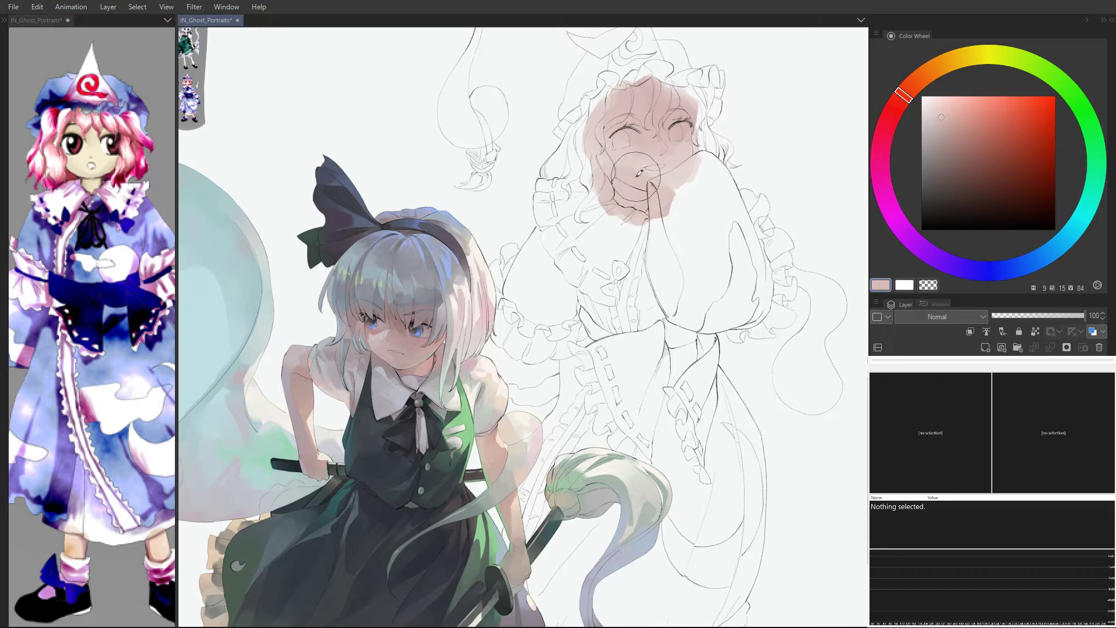
key(ctrl+z)
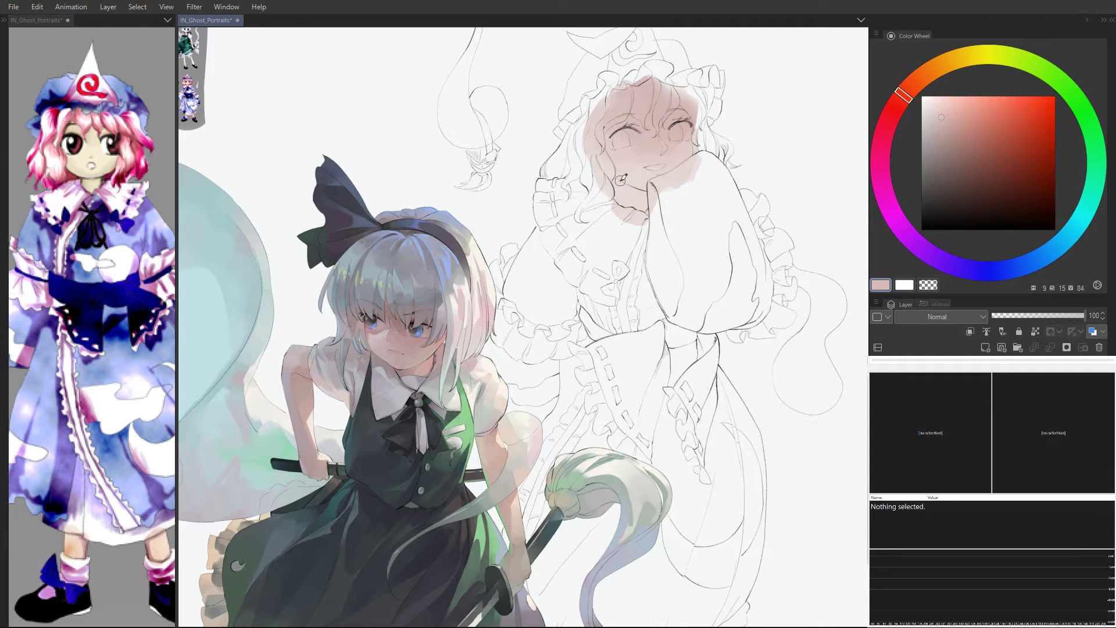
mouse_move(619, 186)
mouse_down()
mouse_move(644, 204)
mouse_move(639, 215)
mouse_move(606, 196)
mouse_move(620, 213)
mouse_up()
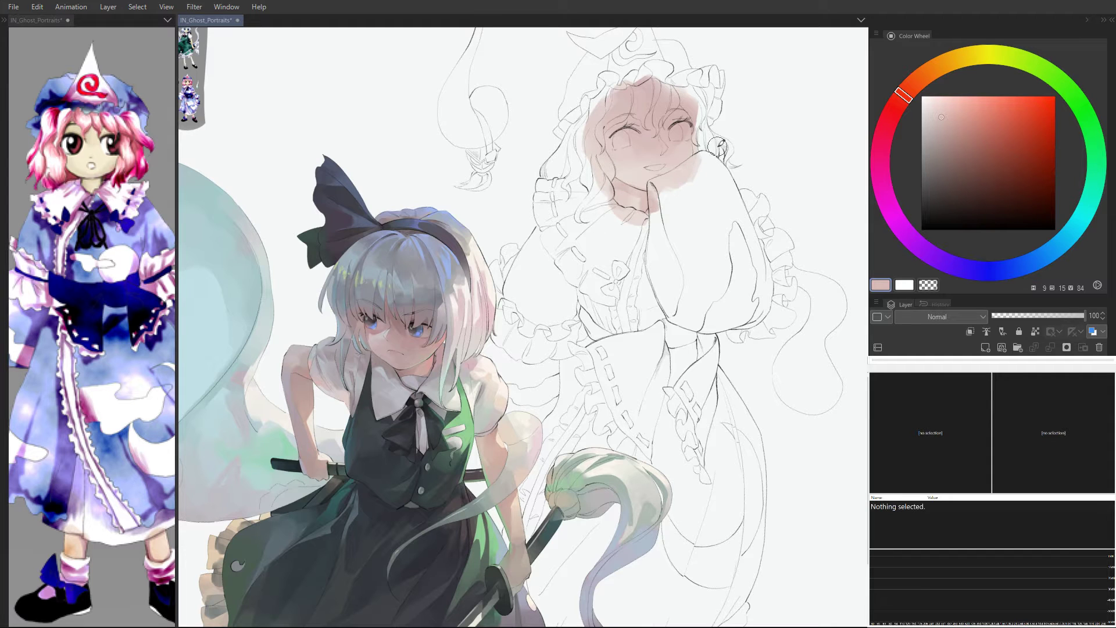
Step: Lighten the cheeks and lower face with pale warm tints (hue 18, saturation 7, value 90; hue 7, saturation 16, value 91)
alt+click(636, 204)
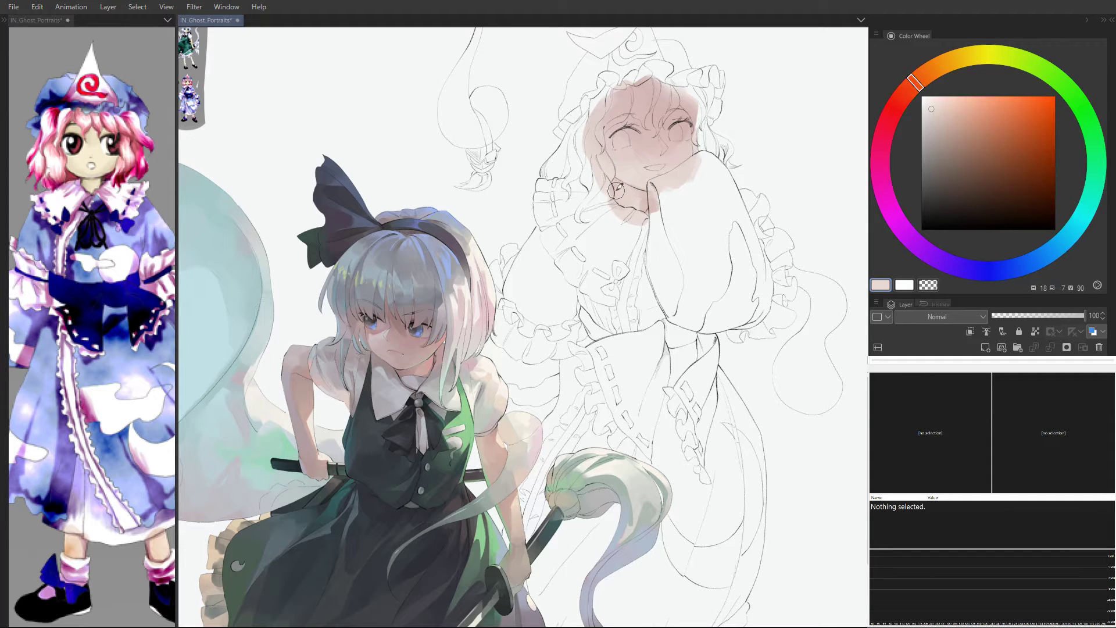
drag(681, 146, 679, 138)
mouse_move(624, 170)
mouse_down()
mouse_move(639, 167)
mouse_move(637, 139)
mouse_move(617, 134)
mouse_move(654, 163)
mouse_up()
alt+click(678, 152)
click(937, 114)
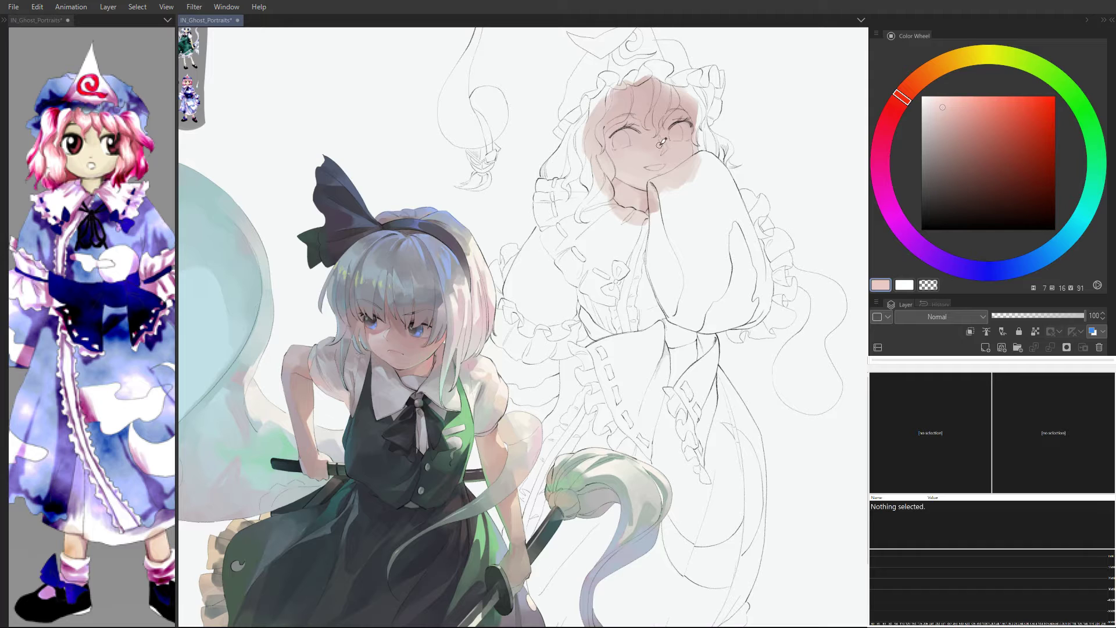
mouse_move(656, 155)
mouse_down()
mouse_move(655, 144)
mouse_move(652, 156)
mouse_move(637, 151)
mouse_up()
Step: Mix a pale lilac (hue 274, saturation 5, value 92) and paint cool reflected light along the chin and jaw
mouse_move(903, 98)
mouse_down()
mouse_move(908, 114)
mouse_move(881, 158)
mouse_up()
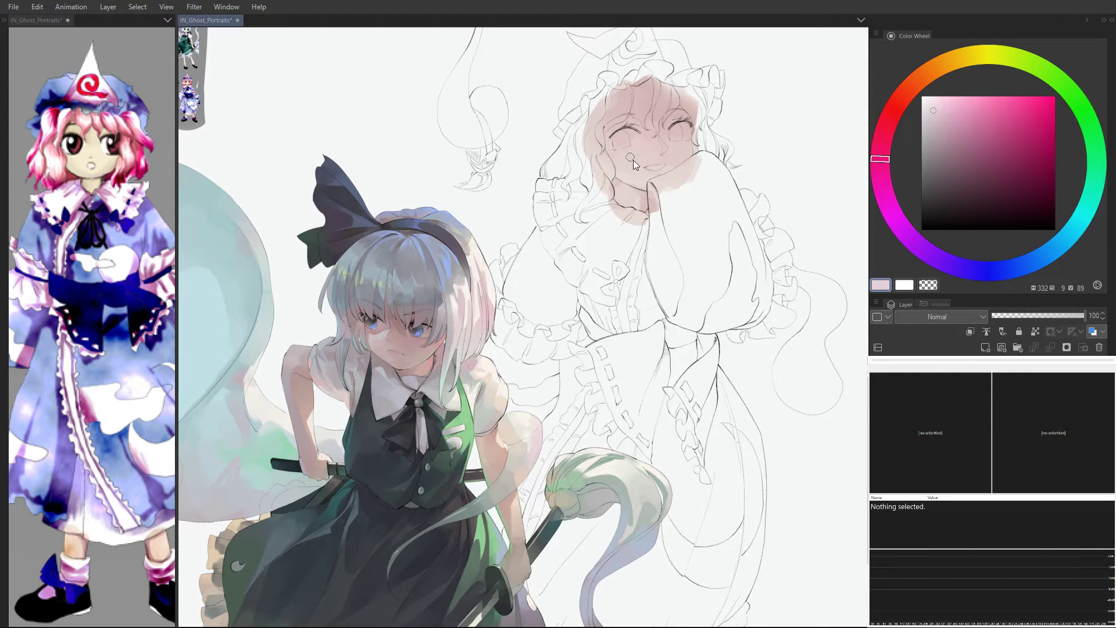
click(901, 224)
click(928, 106)
click(928, 253)
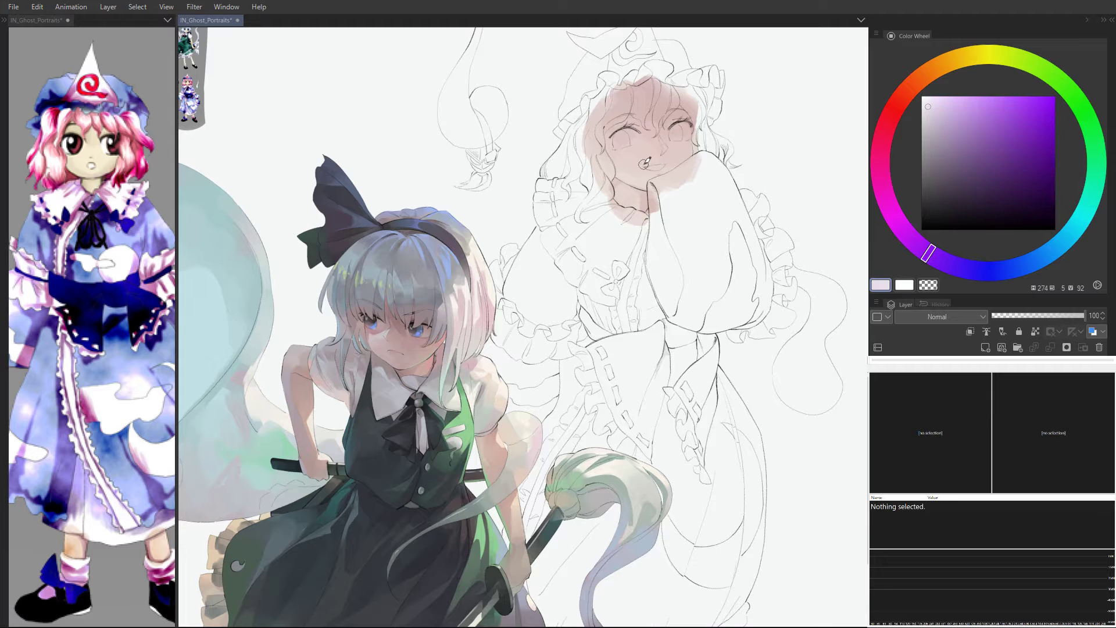
mouse_move(646, 163)
mouse_down()
mouse_move(627, 174)
mouse_move(634, 180)
mouse_move(623, 166)
mouse_move(640, 167)
mouse_move(629, 163)
mouse_move(657, 172)
mouse_move(645, 150)
mouse_move(625, 149)
mouse_move(652, 143)
mouse_up()
scroll(658, 126, down, 1)
scroll(658, 126, up, 1)
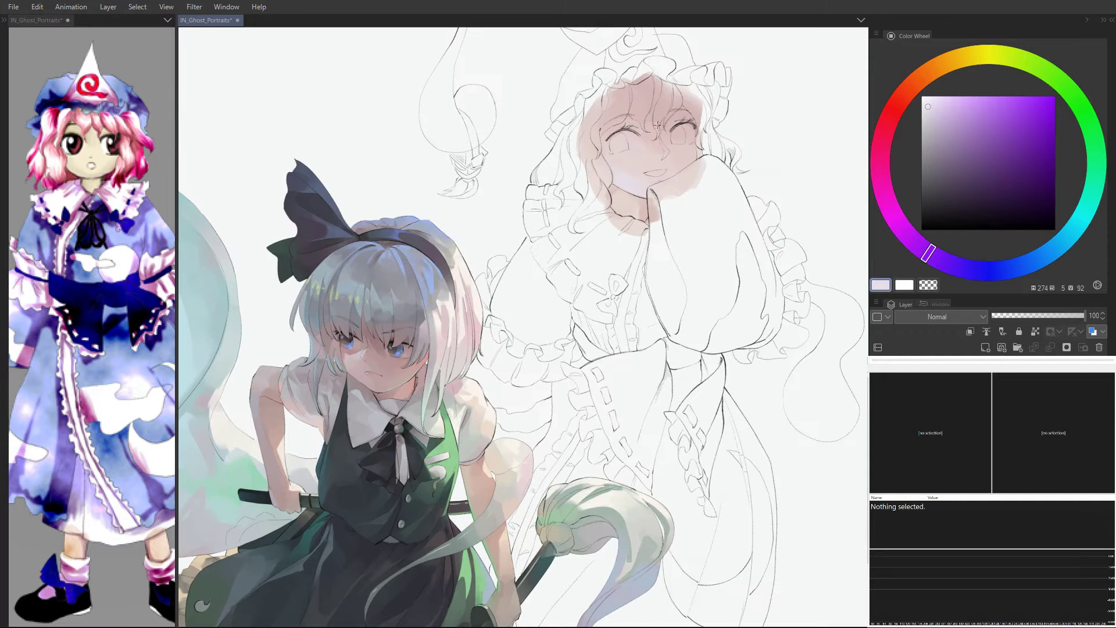
Step: Blush the cheeks with pink (hue 0, saturation 13, value 85) and add a pale peach nose highlight (hue 22, saturation 6, value 97)
click(894, 109)
click(939, 116)
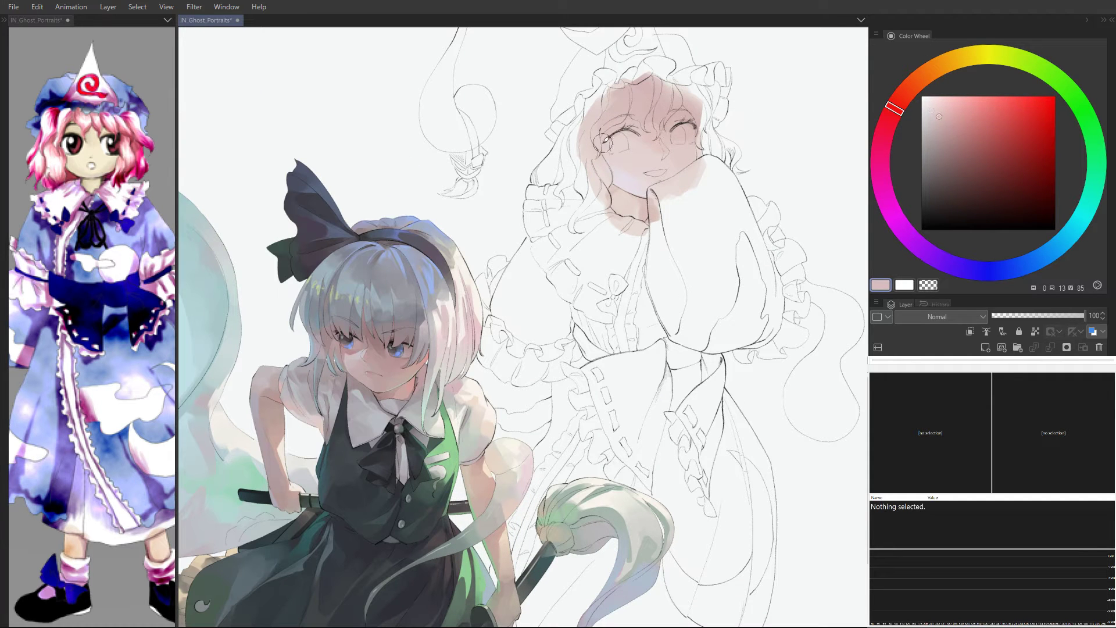
mouse_move(603, 141)
mouse_down()
mouse_move(621, 159)
mouse_move(679, 153)
mouse_up()
key(ctrl+z)
mouse_move(641, 146)
mouse_down()
mouse_move(620, 158)
mouse_move(641, 142)
mouse_move(625, 160)
mouse_move(637, 167)
mouse_move(614, 153)
mouse_move(635, 173)
mouse_up()
click(929, 100)
click(921, 78)
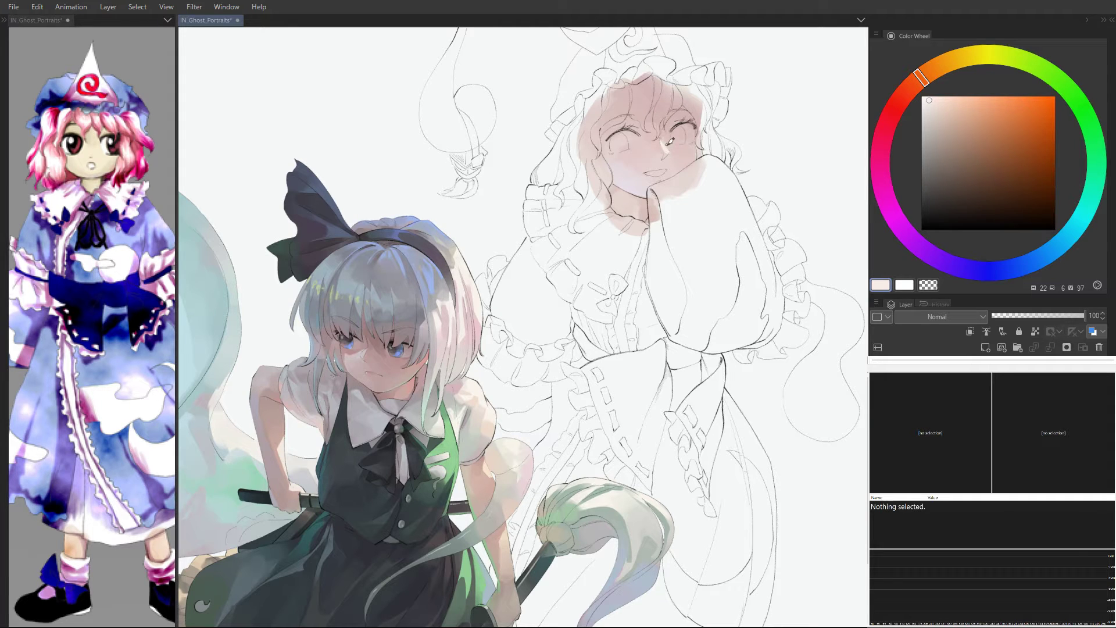
Step: Mix deeper dusty pinks, ending at hue 357, saturation 24, value 75, and paint the bangs across the forehead
alt+click(673, 132)
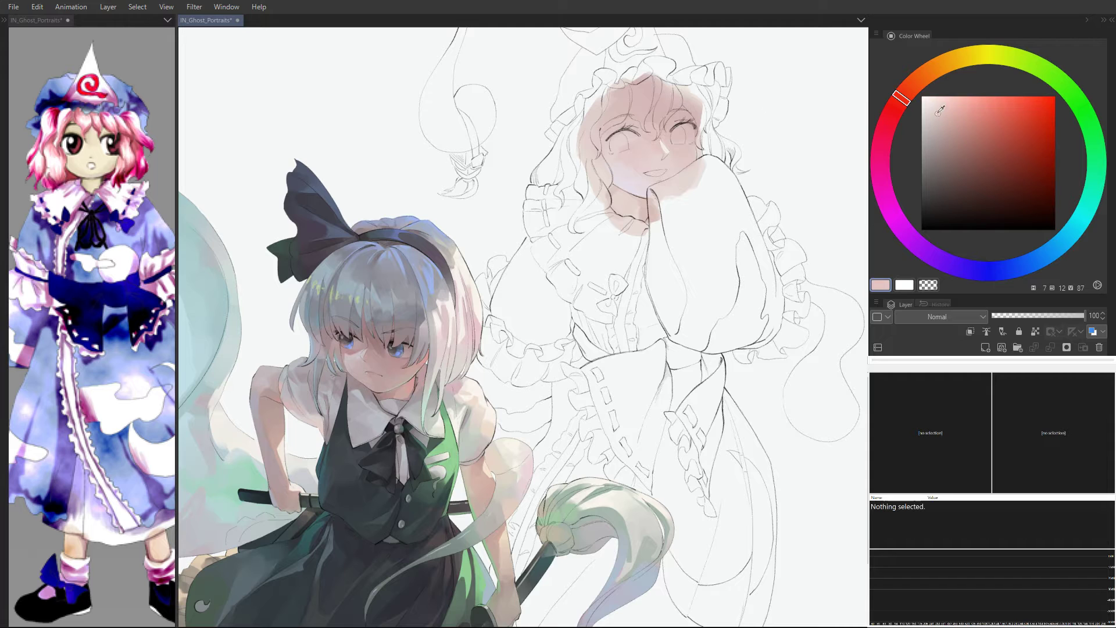
click(899, 102)
click(950, 136)
click(892, 113)
mouse_move(656, 98)
mouse_down()
mouse_move(647, 115)
mouse_move(657, 117)
mouse_move(653, 101)
mouse_move(650, 110)
mouse_move(687, 107)
mouse_move(603, 112)
mouse_up()
click(953, 129)
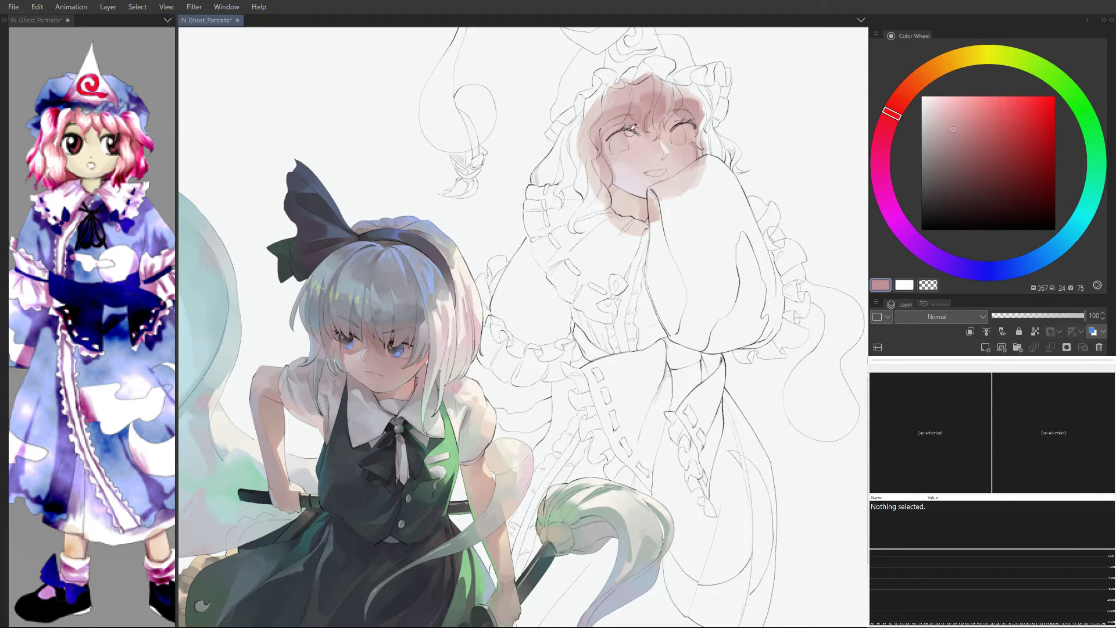
scroll(669, 144, up, 1)
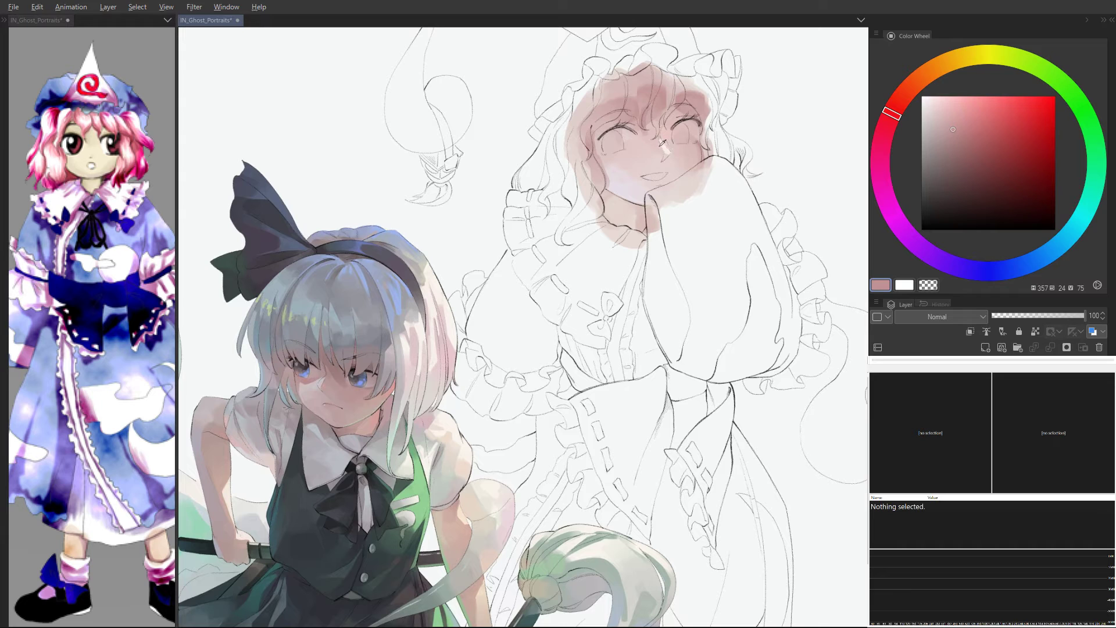
Step: Refine the nose and adjoining cheek with sampled pale skin tones (hue 6, saturation 14, value 92; hue 19, saturation 7, value 96)
alt+click(662, 143)
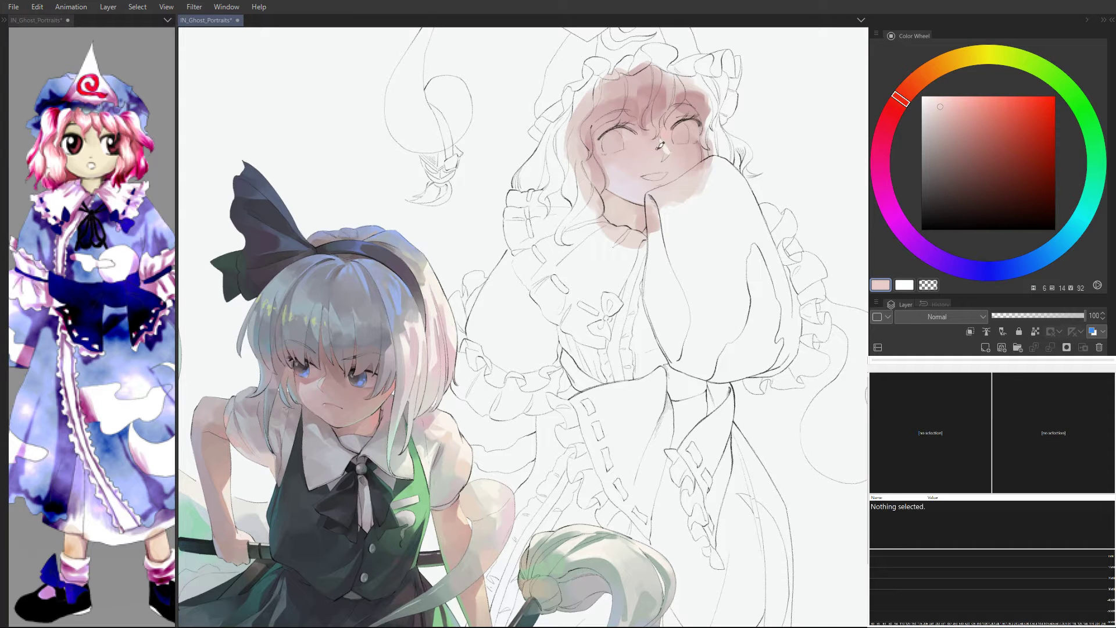
drag(669, 143, 662, 146)
alt+click(673, 150)
mouse_move(670, 150)
mouse_down()
mouse_move(692, 164)
mouse_move(681, 165)
mouse_up()
alt+click(677, 151)
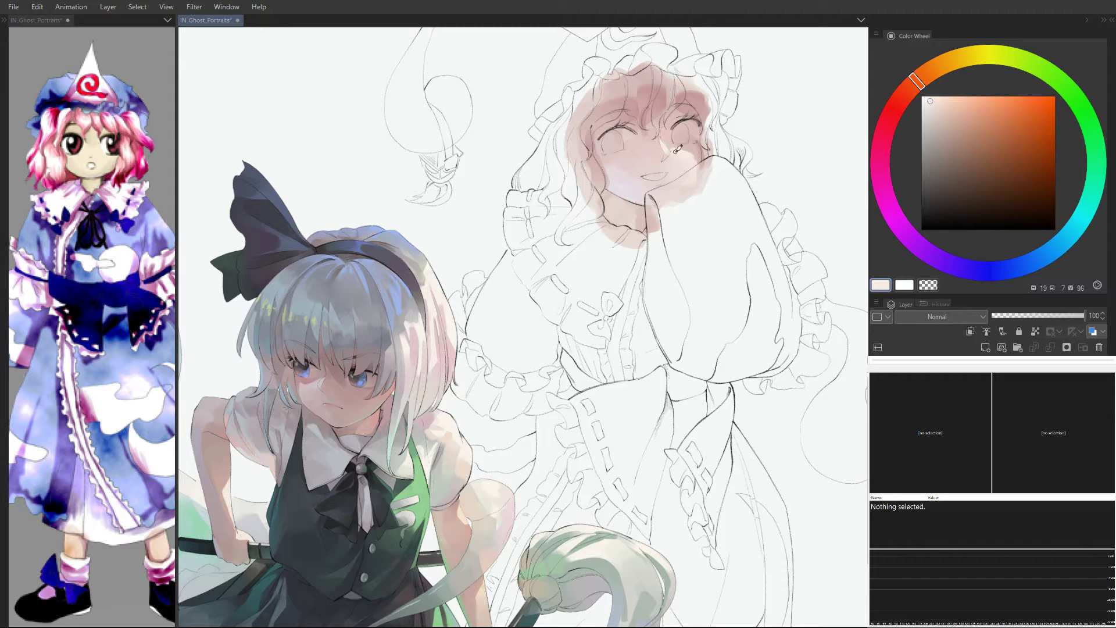
alt+click(664, 135)
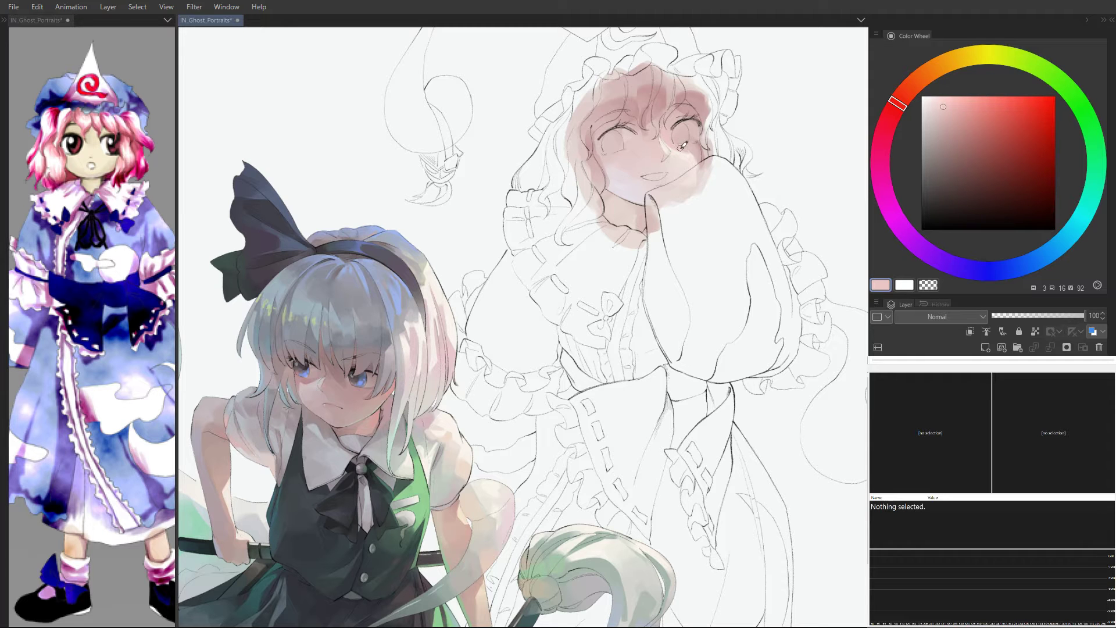
Step: Undo the last four brush strokes on the face
scroll(698, 147, down, 6)
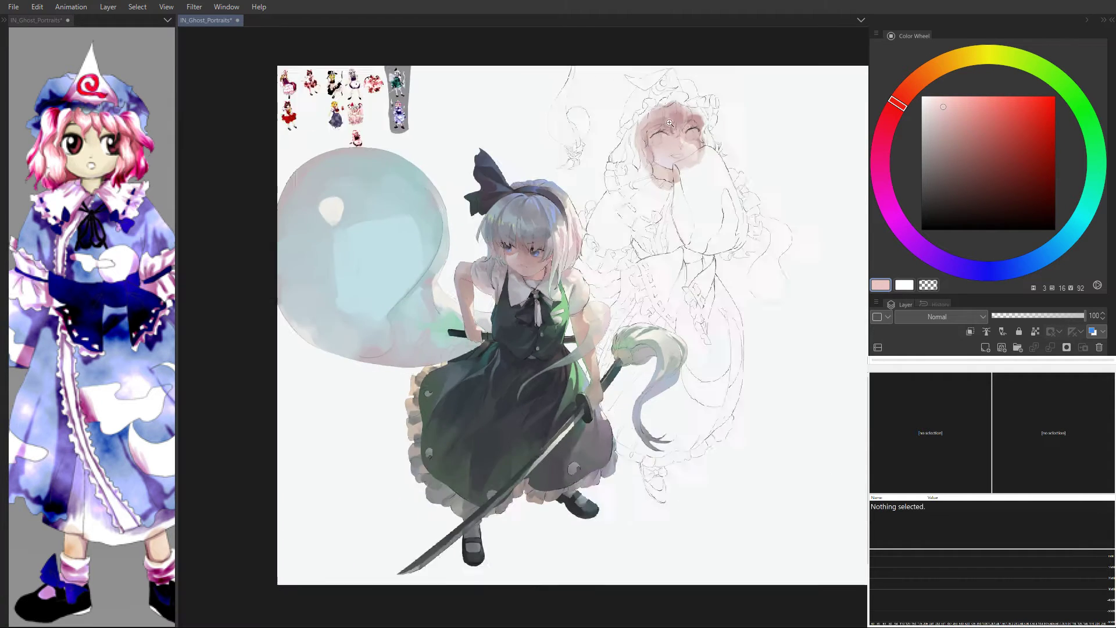
scroll(718, 114, up, 3)
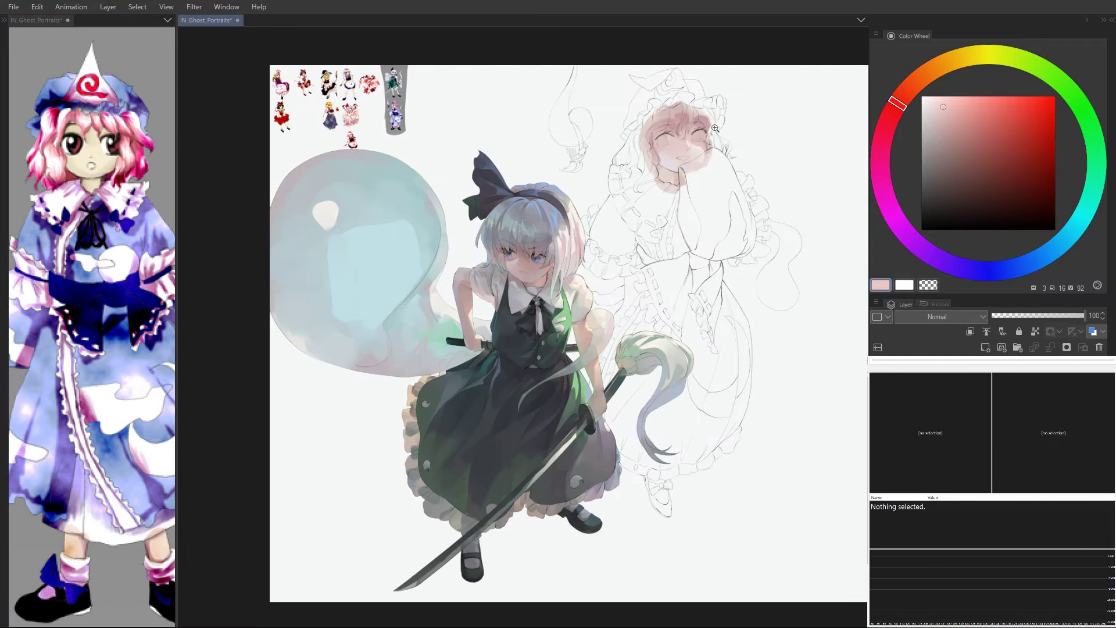
scroll(714, 127, up, 4)
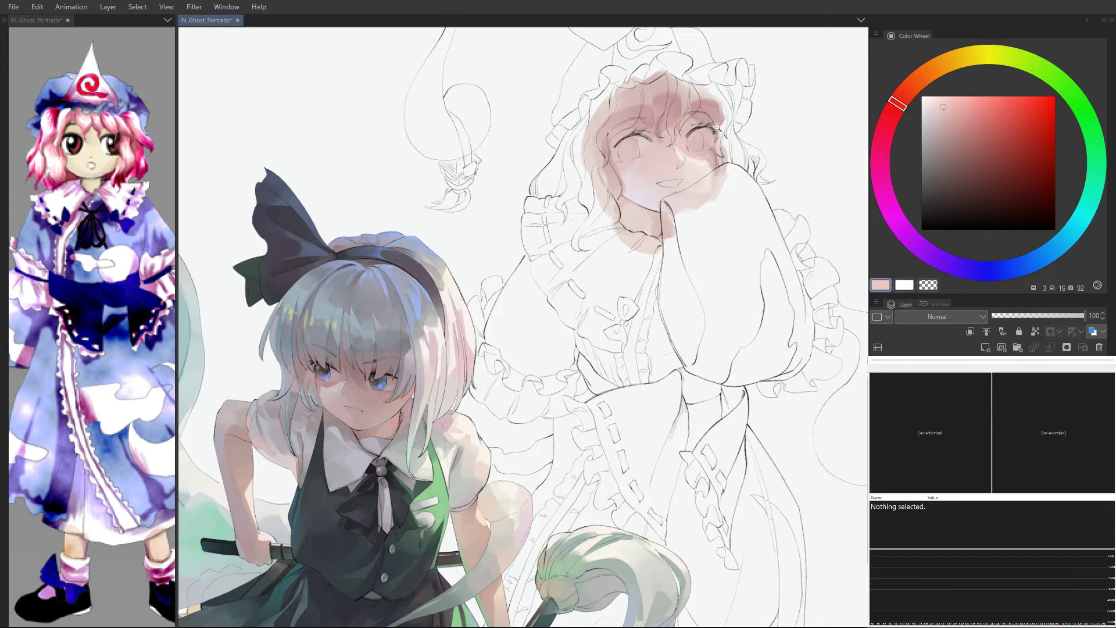
key(ctrl+z)
key(ctrl+z)
key(ctrl+z)
key(ctrl+z)
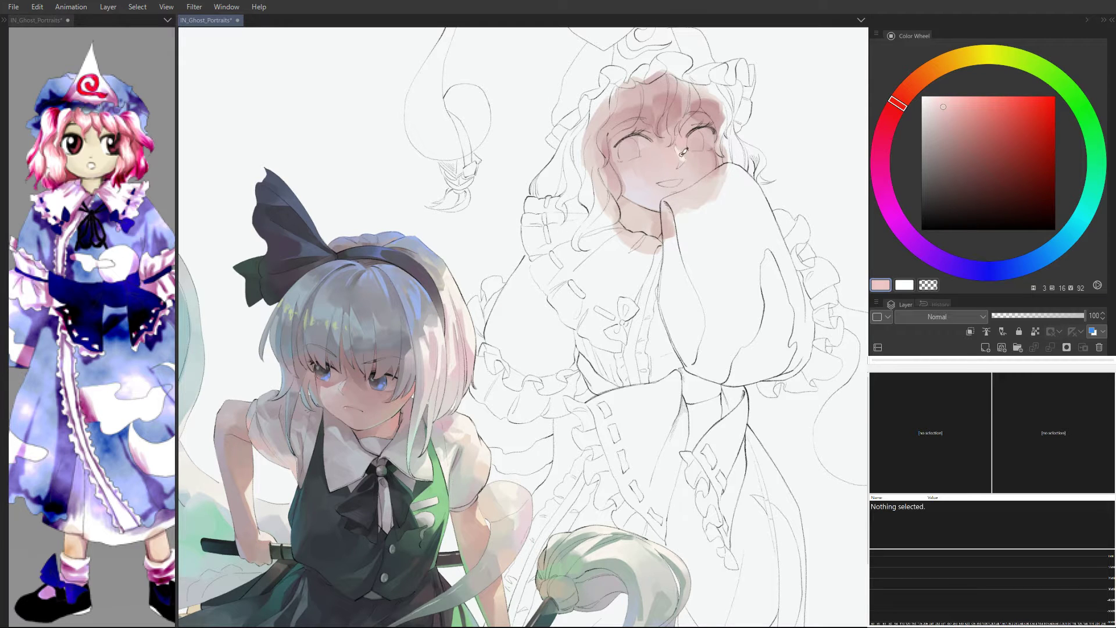
Step: Add pale peach light (hue 20, saturation 6, value 96) to the cheek beside the raised sleeve
ctrl+click(656, 159)
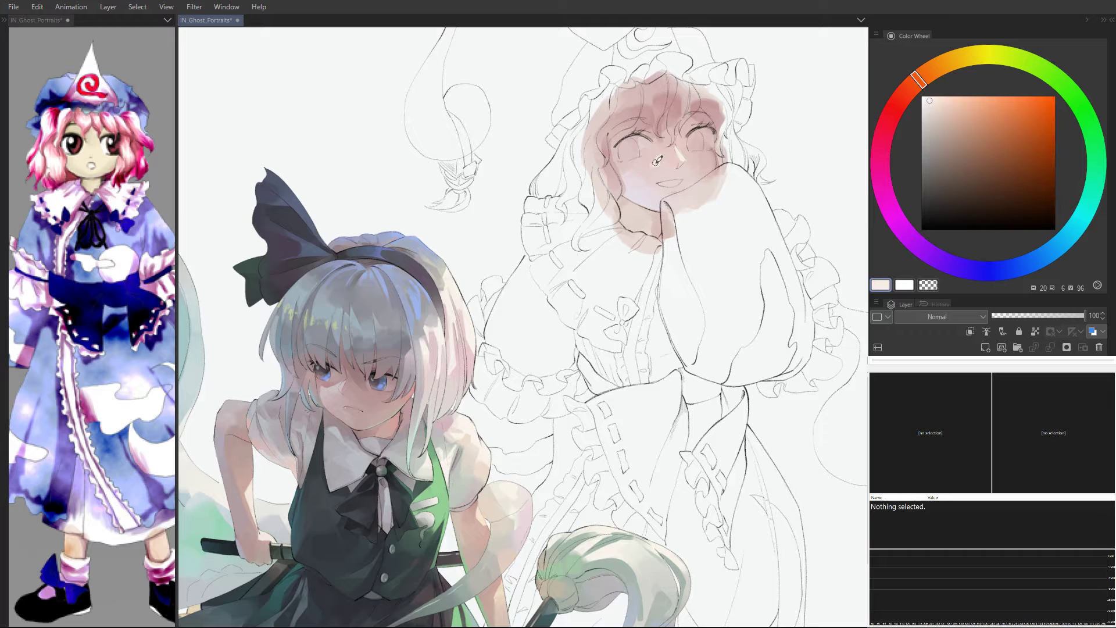
drag(678, 121, 702, 125)
scroll(704, 125, up, 2)
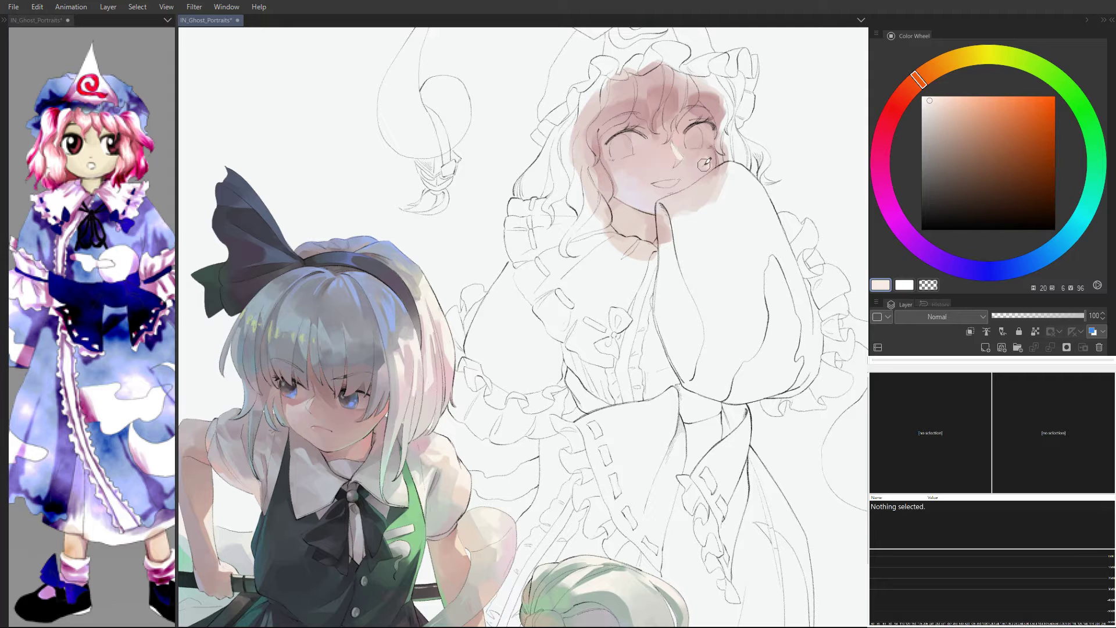
scroll(721, 122, down, 2)
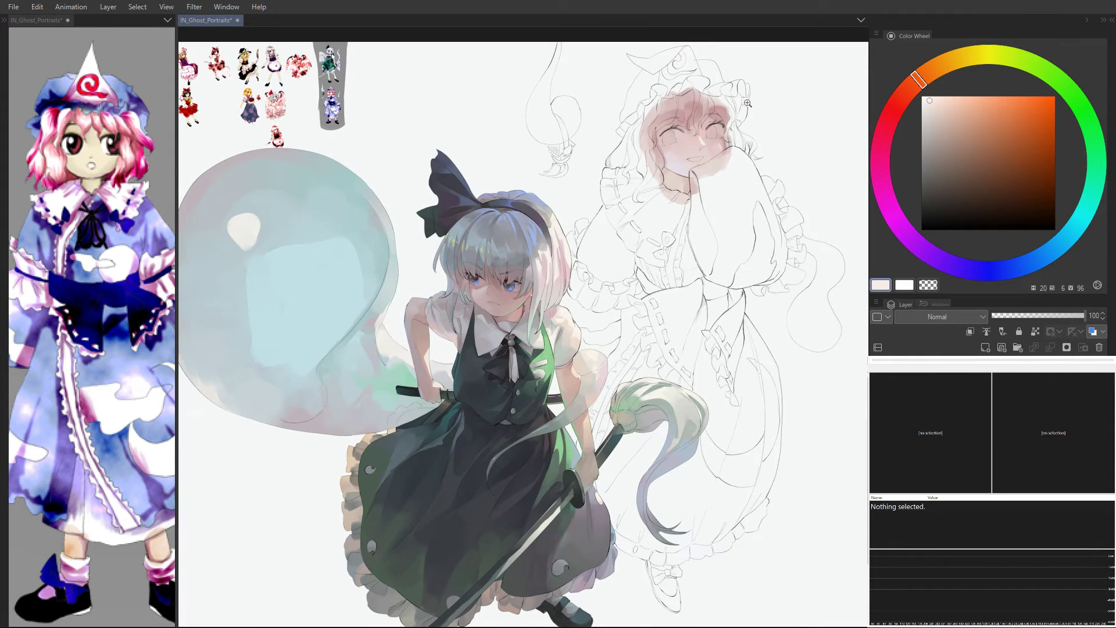
scroll(748, 103, up, 2)
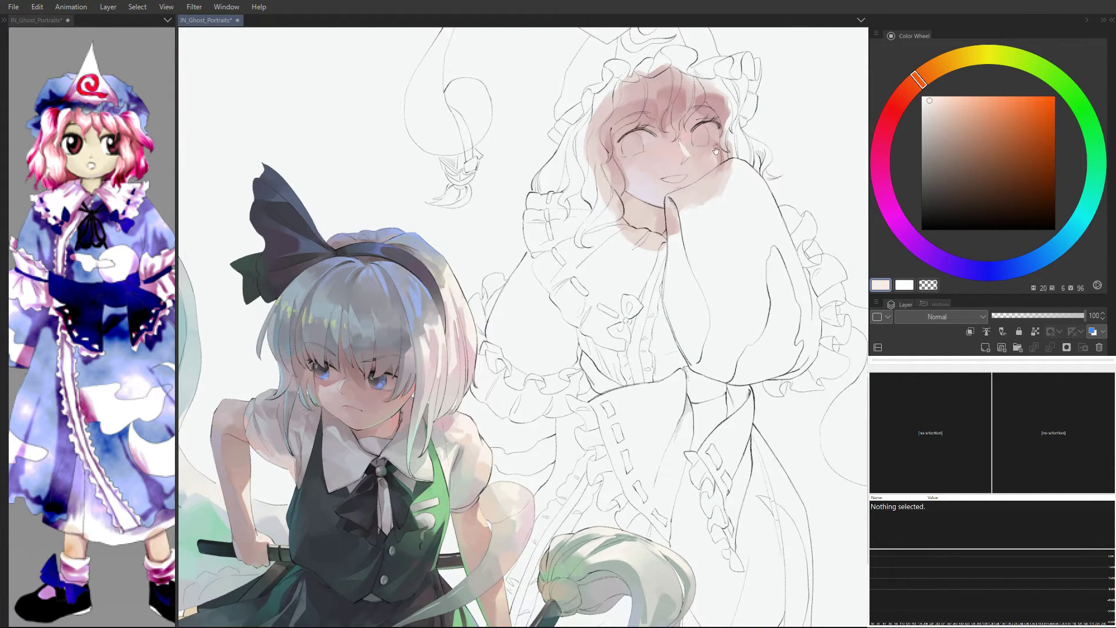
drag(717, 151, 718, 160)
Step: Mix cooler pinks (hue 333, saturation 24, value 85; hue 342, saturation 28, value 88) and tint around the eyelids and face-framing hair
alt+click(654, 163)
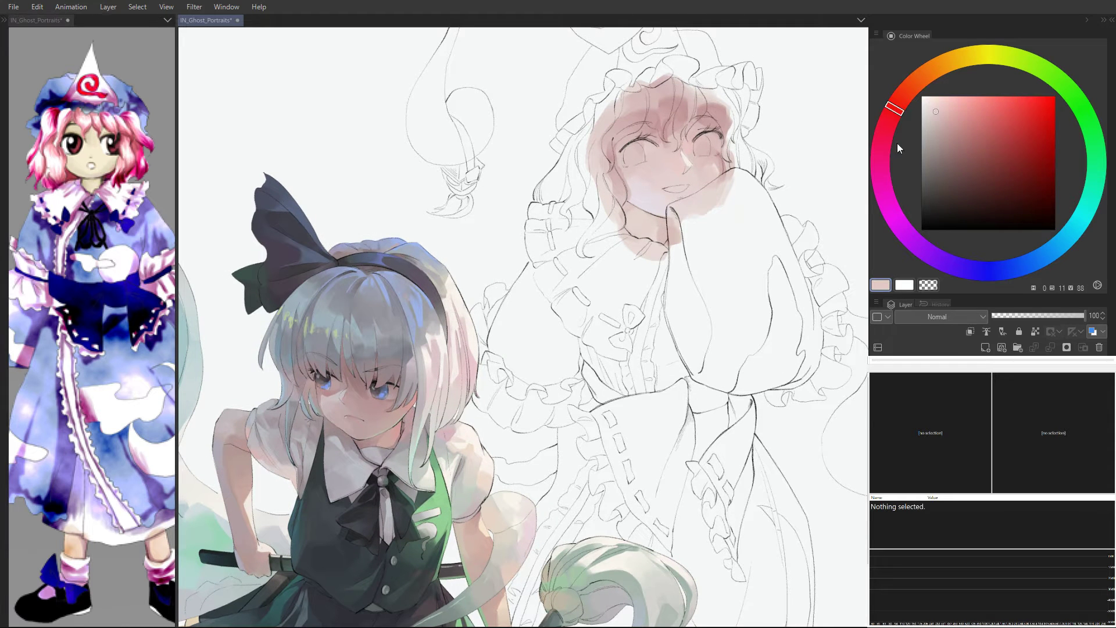
click(947, 116)
alt+click(714, 117)
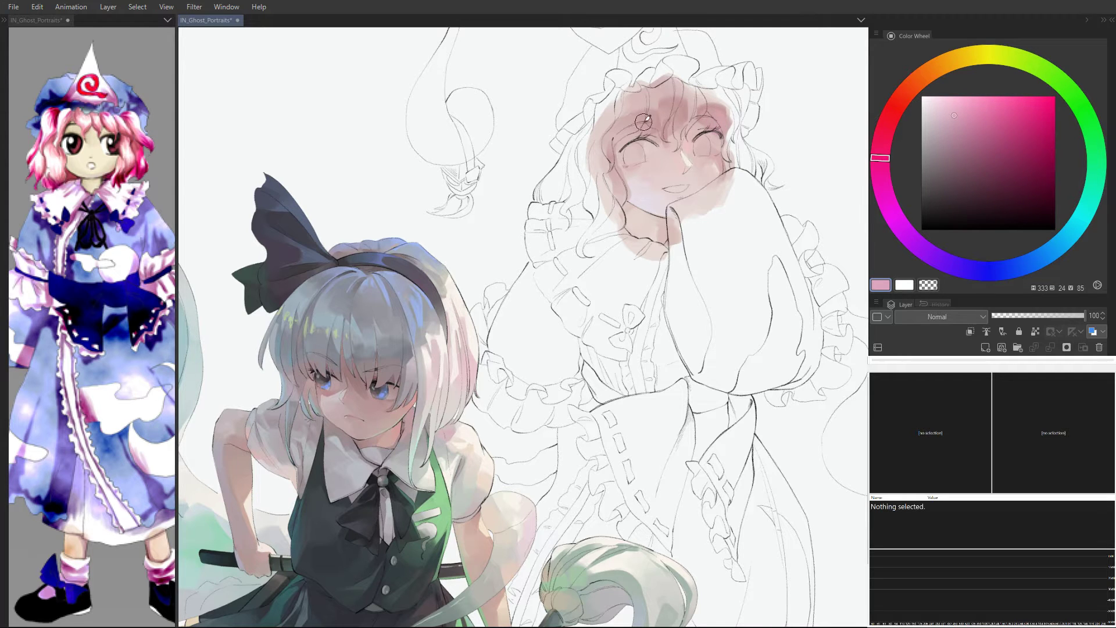
mouse_move(644, 121)
mouse_down()
mouse_move(655, 117)
mouse_move(622, 143)
mouse_up()
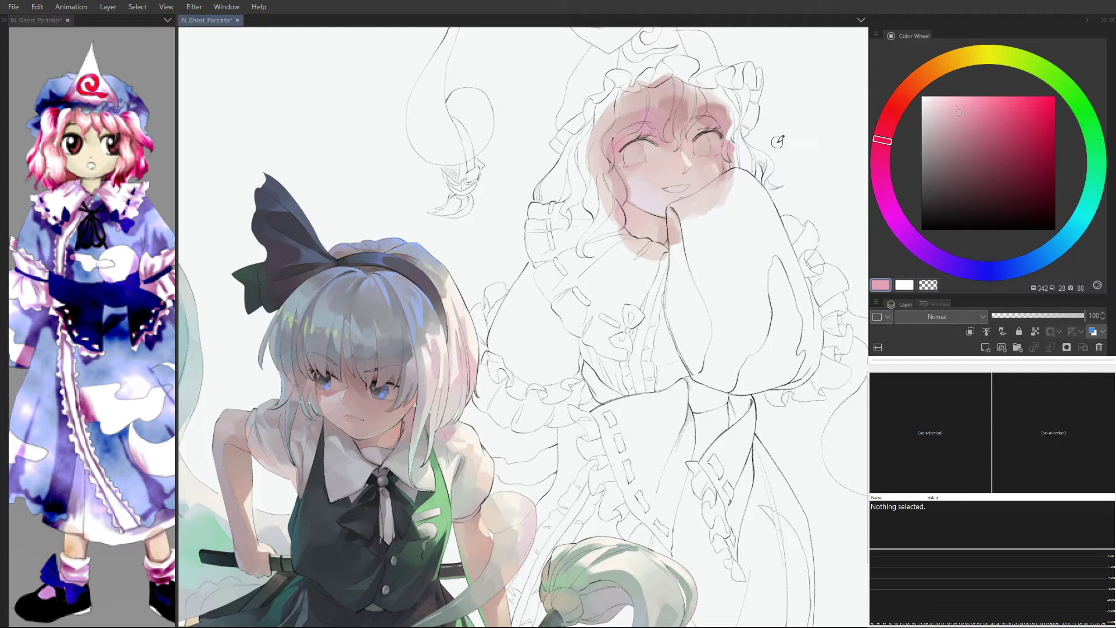
drag(700, 239, 722, 206)
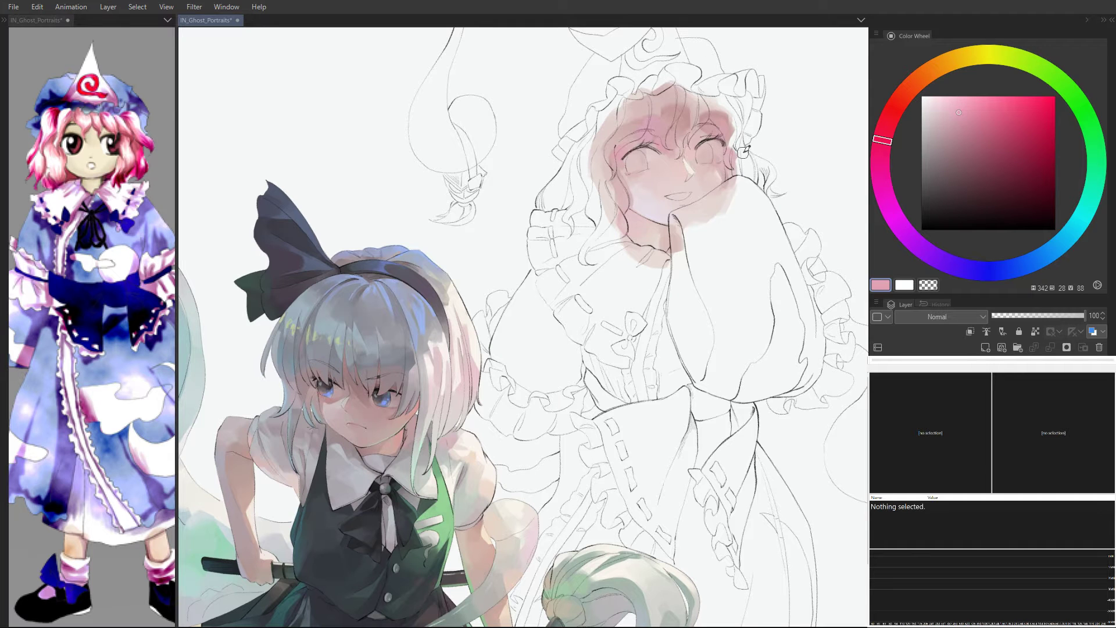
Step: Mix muted reds (hue 2, saturation 20, value 77; hue 356, saturation 31, value 57) and paint the inside of the smiling mouth
drag(961, 114, 957, 126)
drag(881, 141, 897, 105)
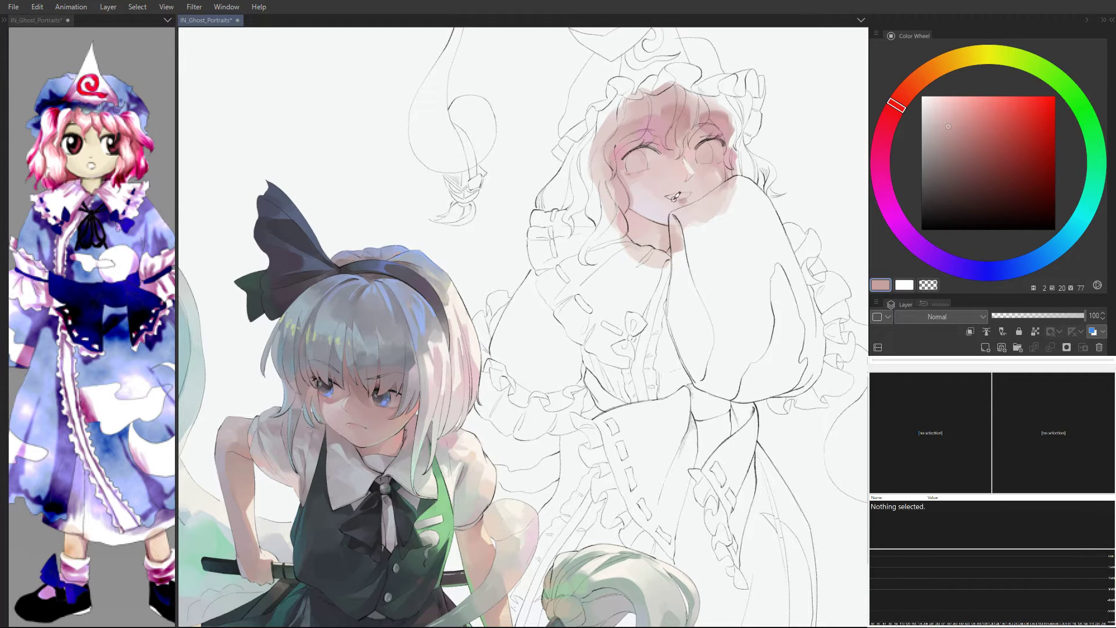
click(883, 116)
click(963, 153)
scroll(687, 194, up, 1)
scroll(688, 193, up, 1)
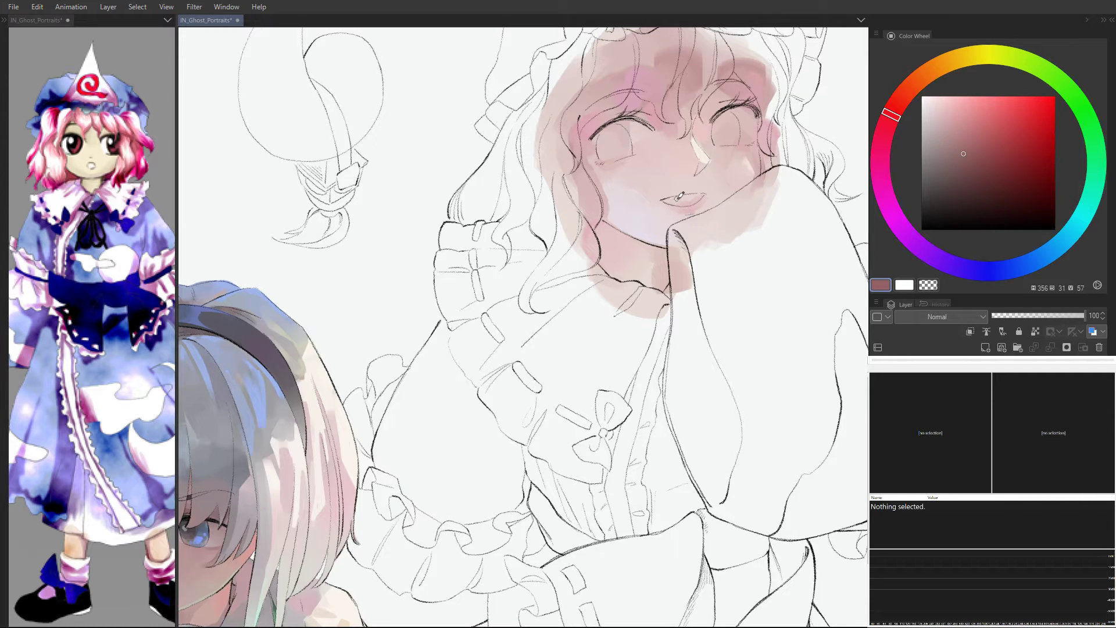
mouse_move(674, 196)
mouse_down()
mouse_move(666, 199)
mouse_move(701, 195)
mouse_up()
scroll(692, 194, down, 3)
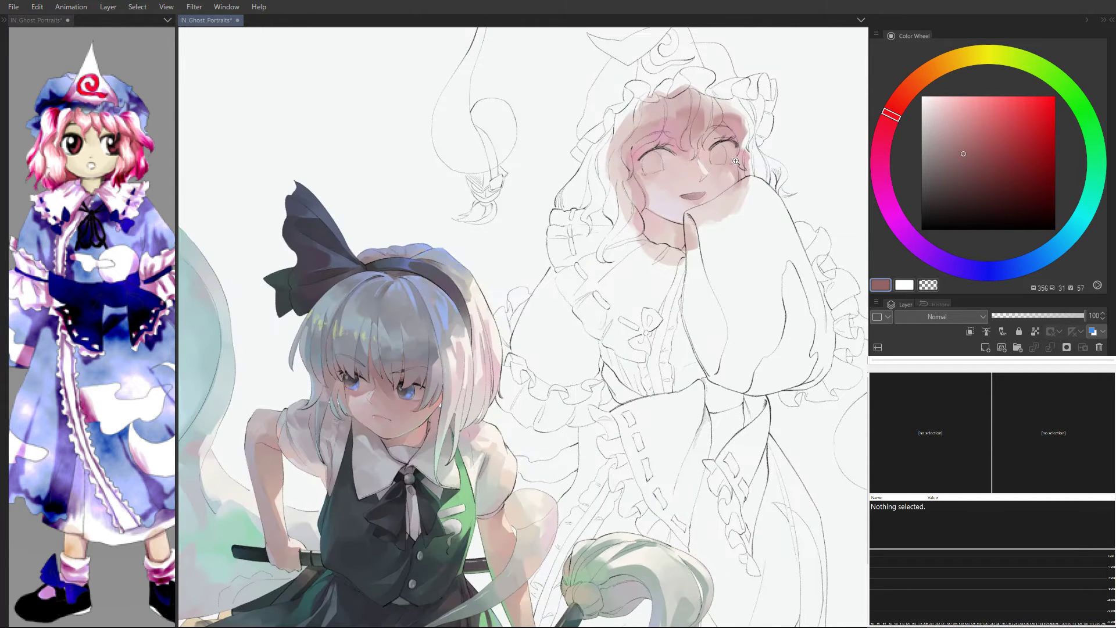
Step: Mix pale greyish pinks, ending at hue 351, saturation 4, value 89, and repaint the mouth interior as light teeth
scroll(707, 185, up, 2)
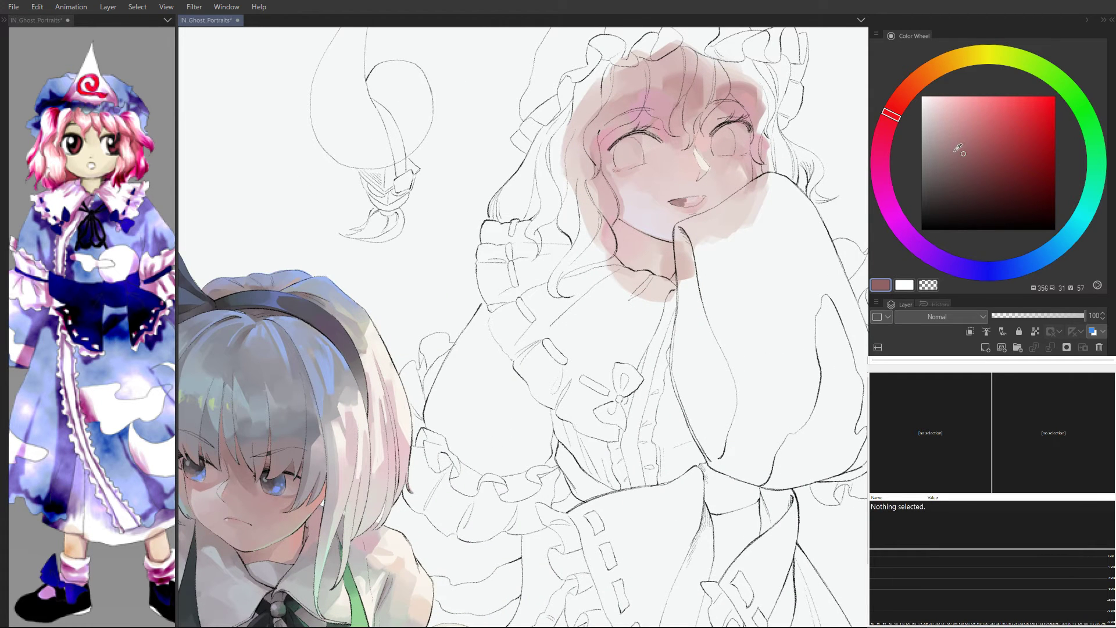
drag(962, 153, 934, 134)
key(minus)
click(928, 126)
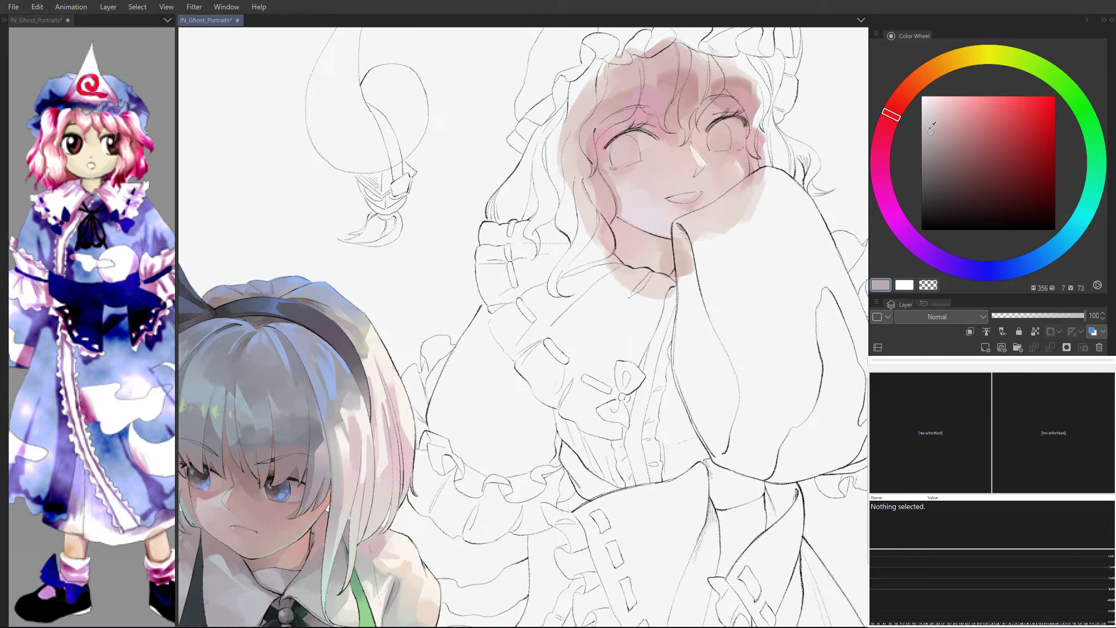
click(881, 146)
click(927, 116)
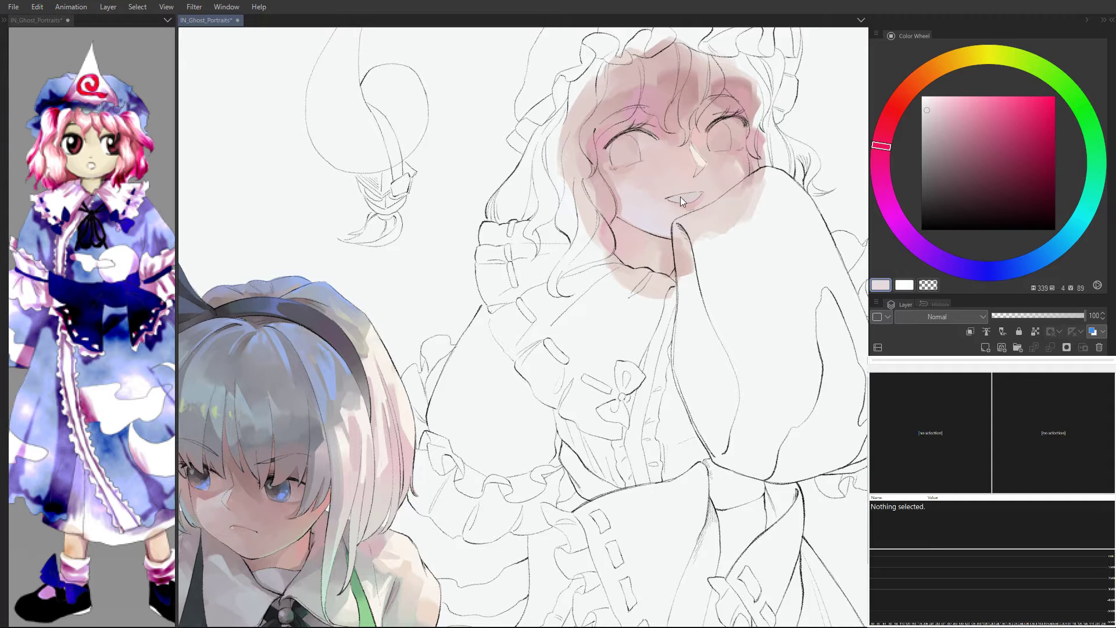
click(887, 125)
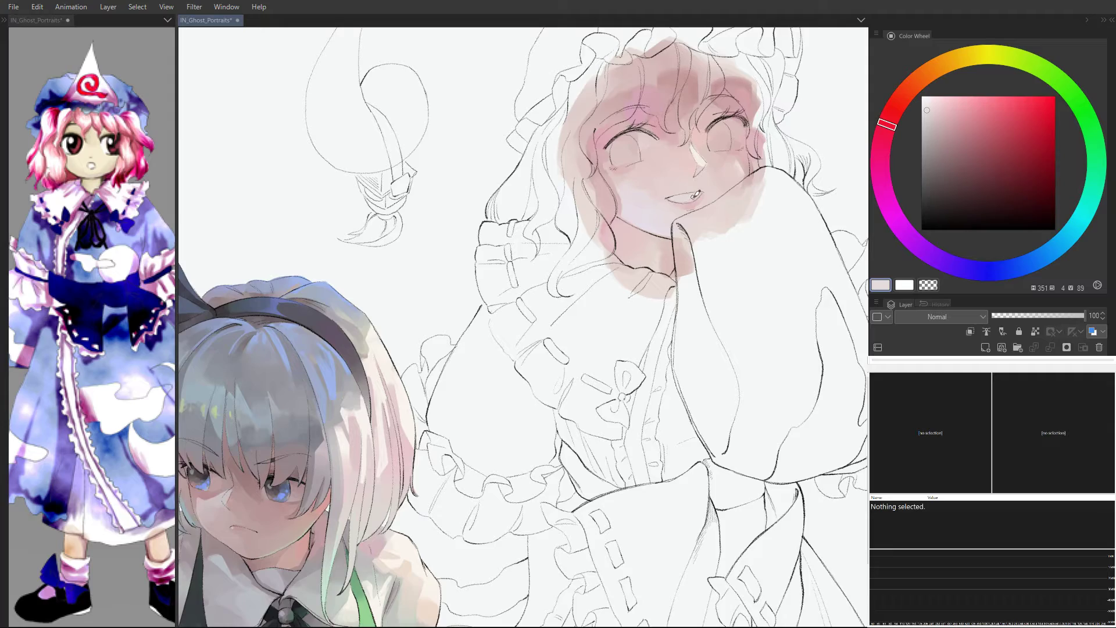
drag(708, 161, 723, 136)
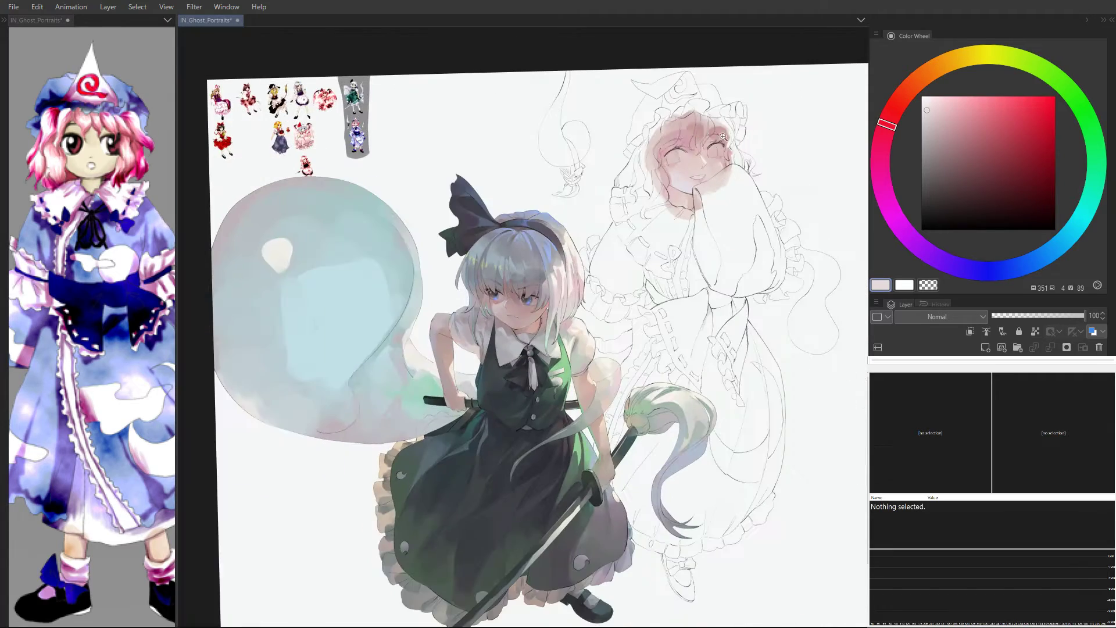
scroll(707, 165, up, 5)
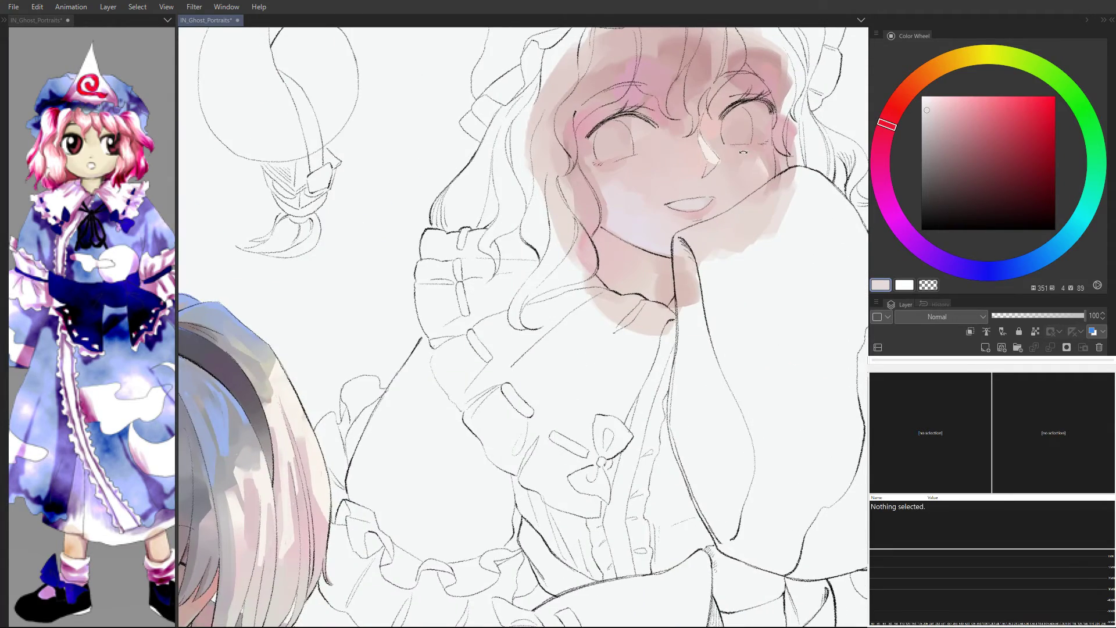
Step: Sharpen the nose highlight with a lightened skin tone and blend pink (hue 2, saturation 15, value 86) over the cheek and nose bridge
alt+click(729, 160)
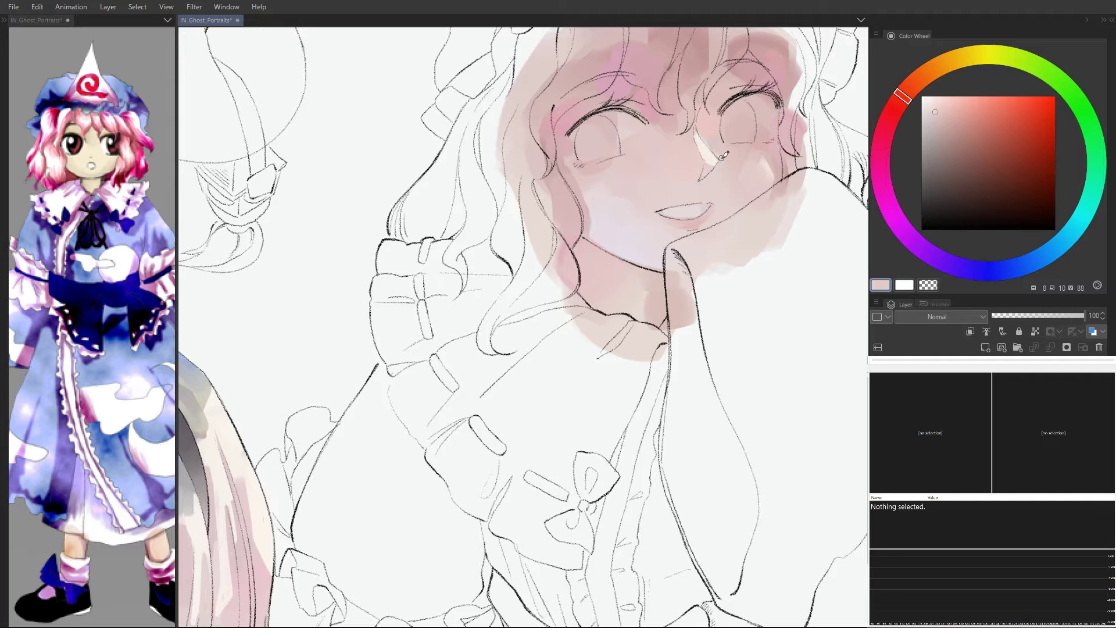
click(938, 106)
mouse_move(711, 153)
mouse_down()
mouse_move(709, 139)
mouse_move(736, 163)
mouse_move(727, 172)
mouse_up()
mouse_move(613, 165)
mouse_down()
mouse_move(599, 170)
mouse_move(624, 177)
mouse_move(612, 175)
mouse_up()
alt+click(603, 165)
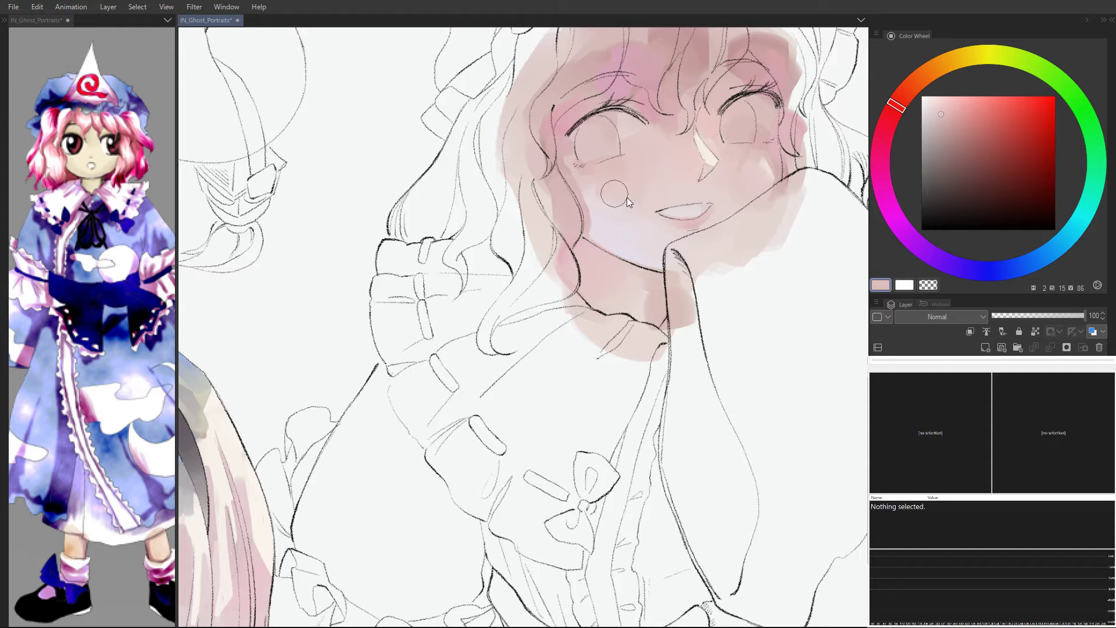
drag(638, 157, 623, 118)
scroll(650, 162, up, 1)
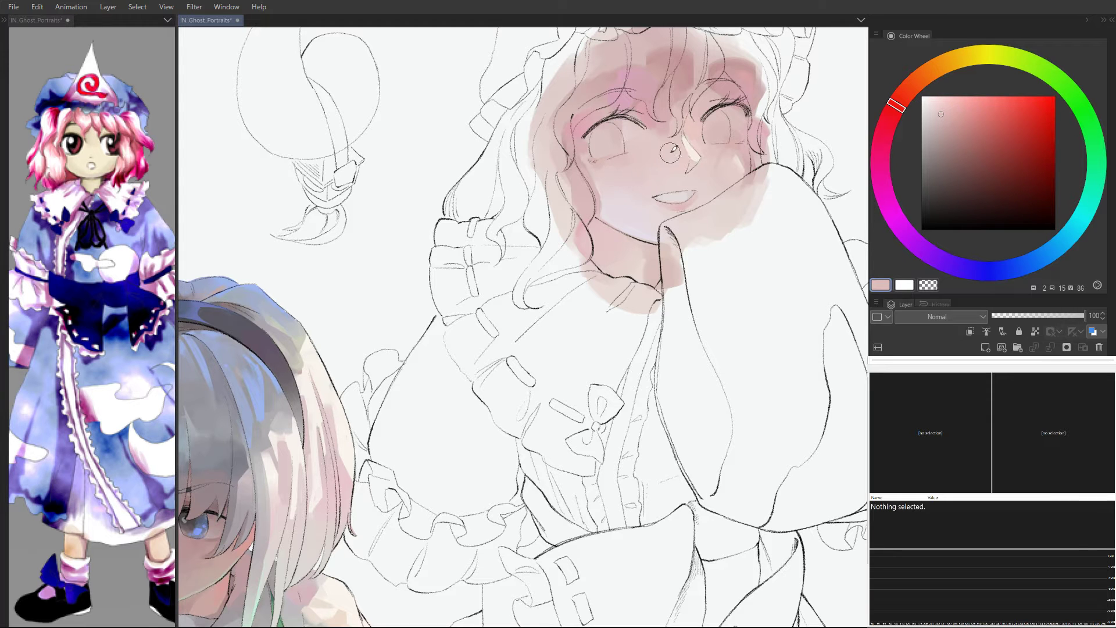
drag(688, 144, 673, 161)
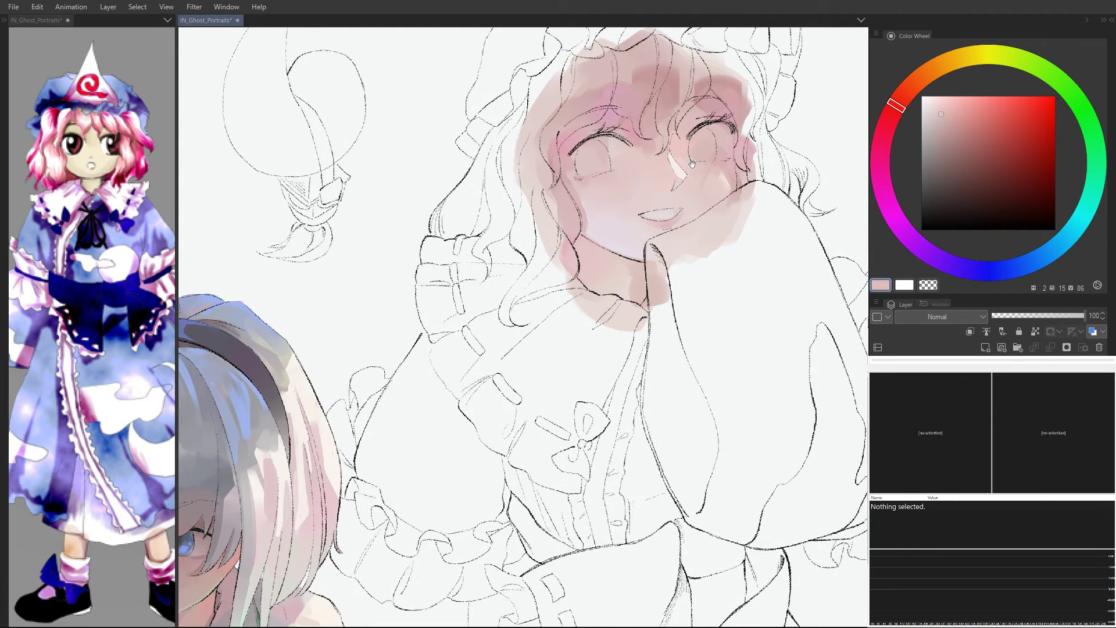
Step: Soften the cheek near the sleeve with pink (hue 4, saturation 13, value 87) and mix an off-white (hue 3, saturation 3, value 90) for the eyes
alt+click(722, 165)
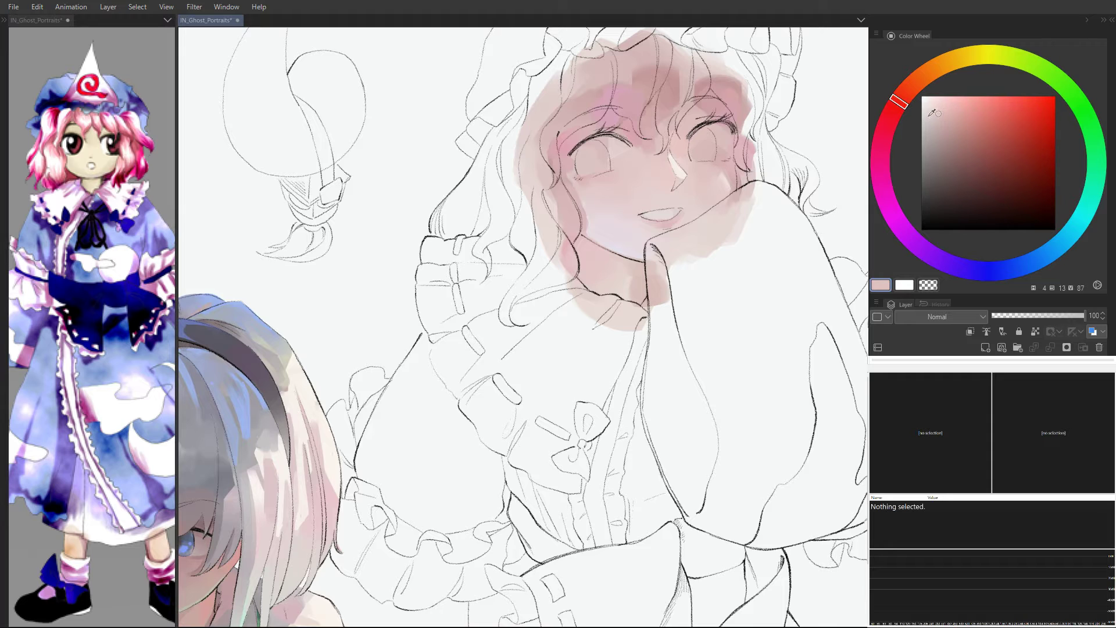
drag(715, 167, 705, 185)
alt+click(619, 150)
click(926, 110)
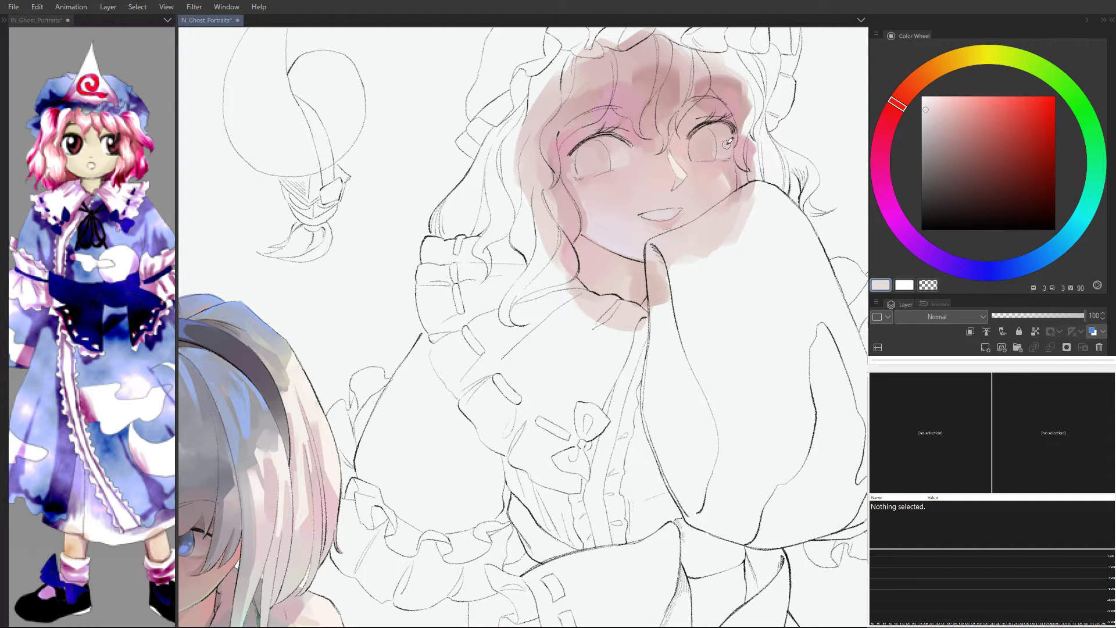
Step: Mix a pale lilac (hue 288, saturation 4, value 91) and paint cool highlights above both eyes and along the nose bridge
alt+click(699, 86)
click(928, 108)
click(907, 235)
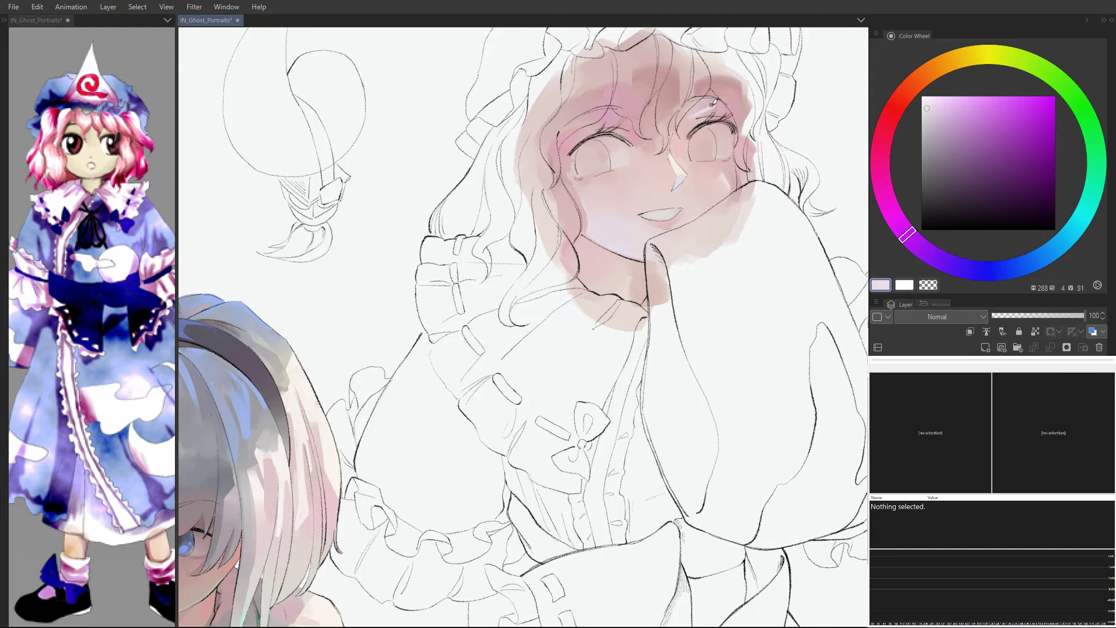
mouse_move(726, 102)
mouse_down()
mouse_move(694, 108)
mouse_move(702, 117)
mouse_up()
drag(615, 112, 600, 116)
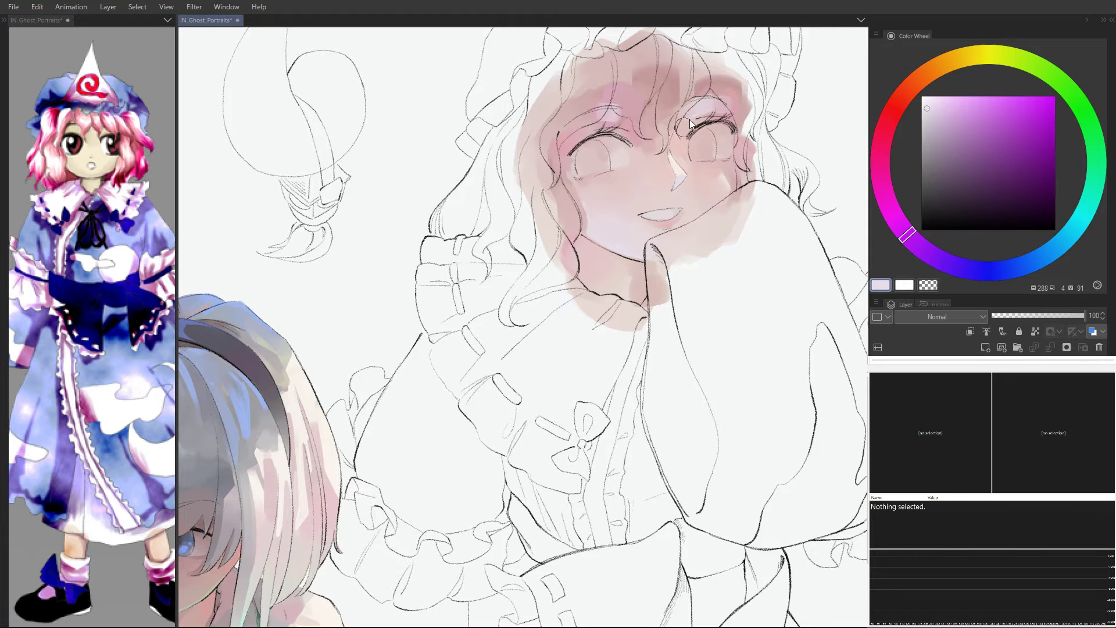
drag(681, 118, 666, 141)
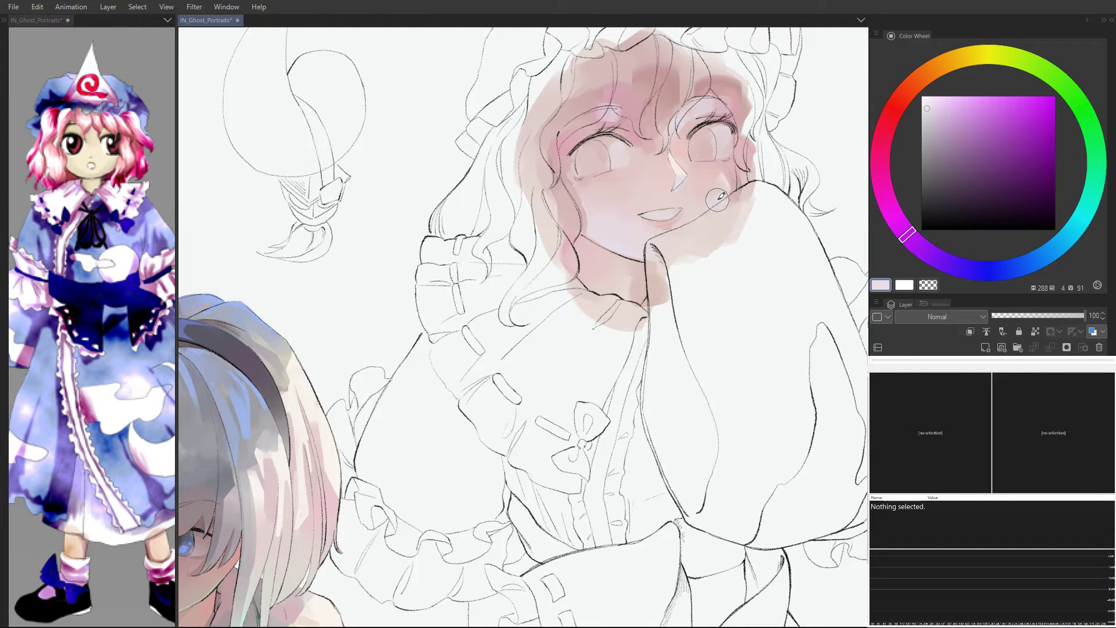
Step: Mix a warm off-white (hue 23, saturation 4, value 97) from sampled skin tones and dab a highlight on the lower lip
alt+click(679, 210)
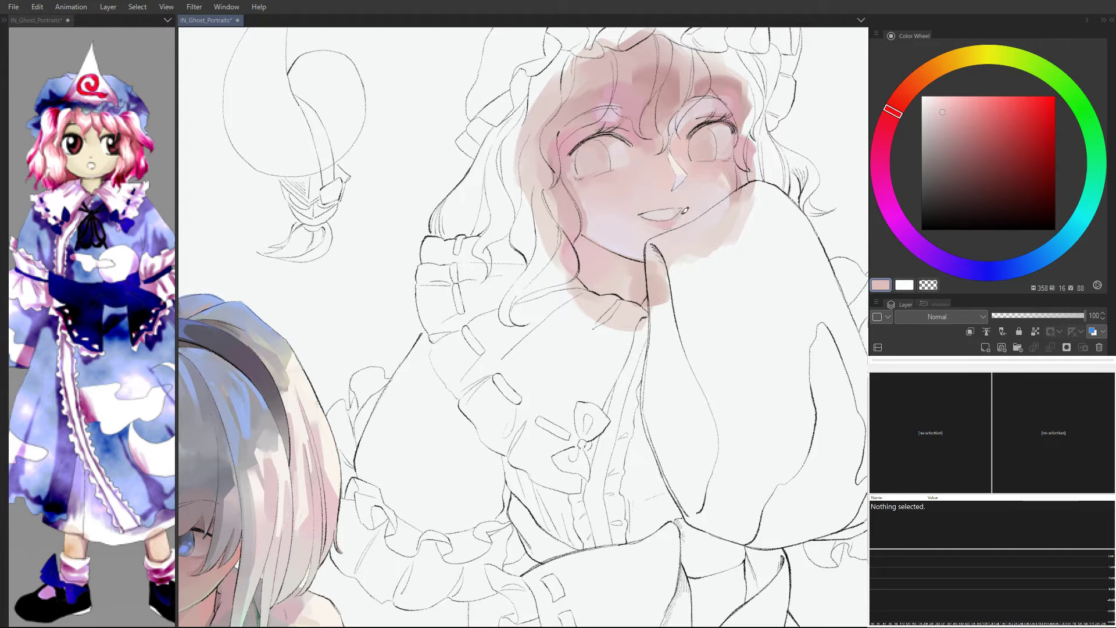
key(alt)
alt+click(670, 222)
drag(942, 109, 924, 76)
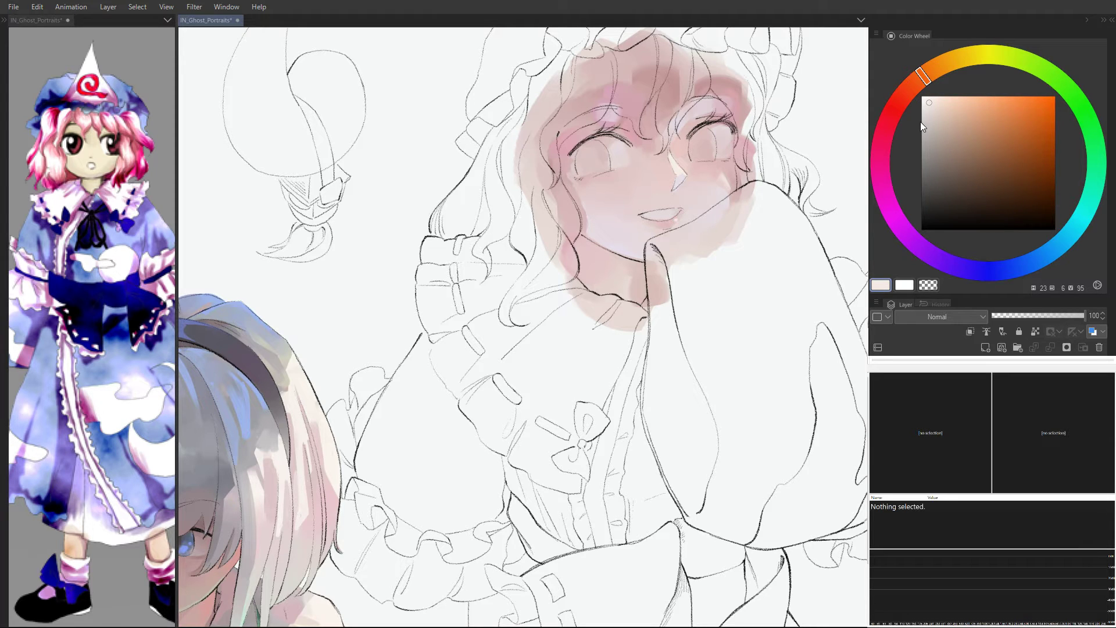
click(928, 101)
scroll(713, 171, down, 3)
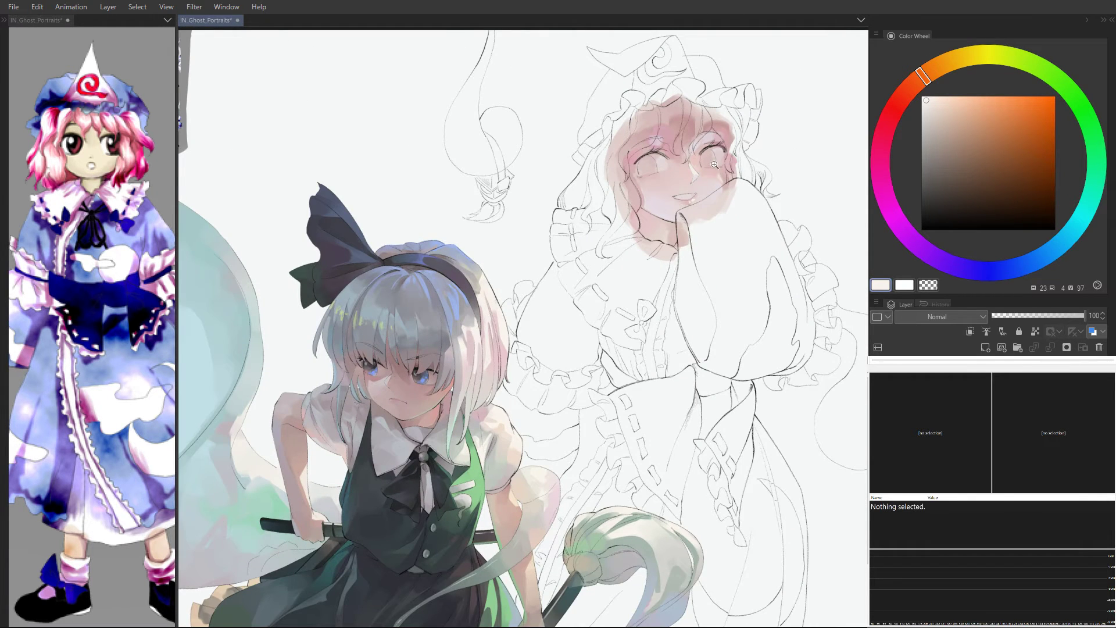
scroll(714, 164, up, 2)
scroll(726, 152, up, 1)
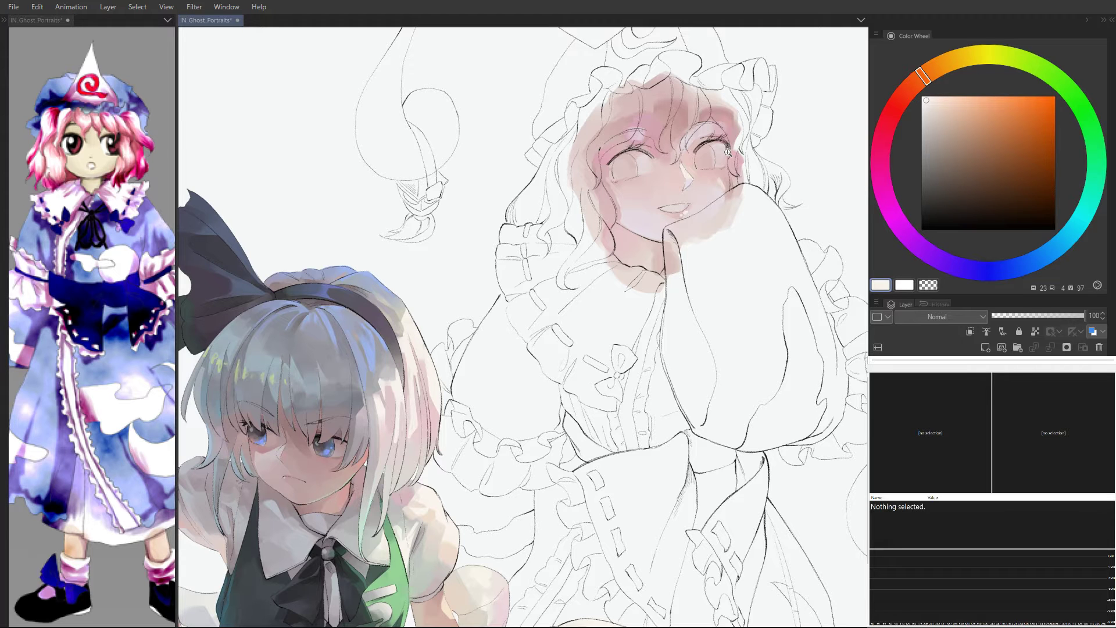
drag(713, 172, 705, 186)
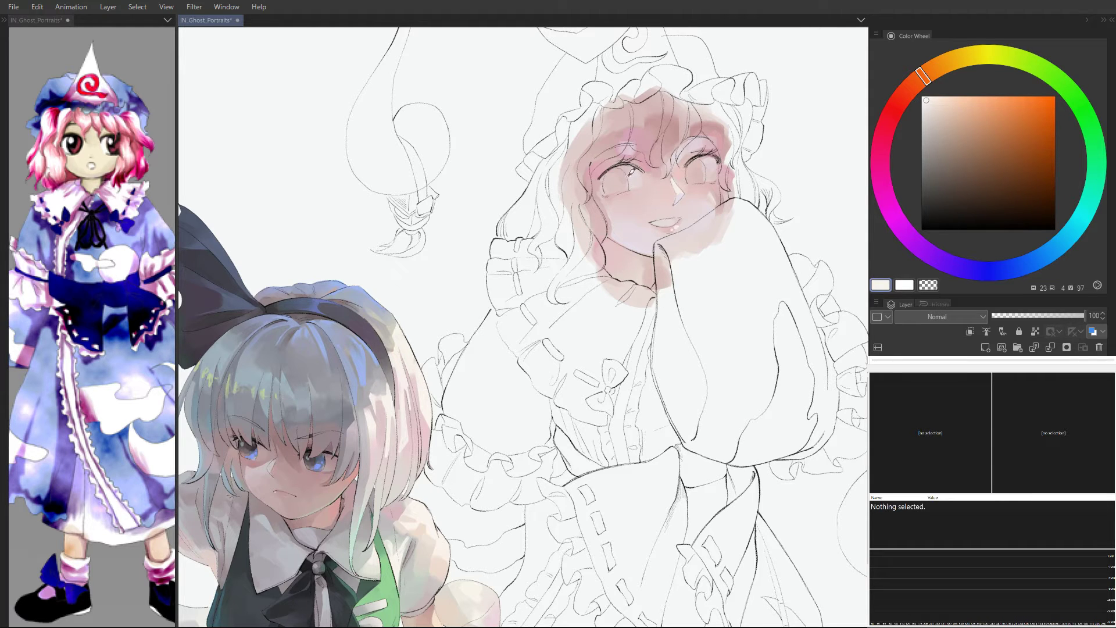
Step: Enlarge the reference illustration to examine the character's face and eyes
drag(72, 148, 95, 194)
drag(95, 194, 128, 197)
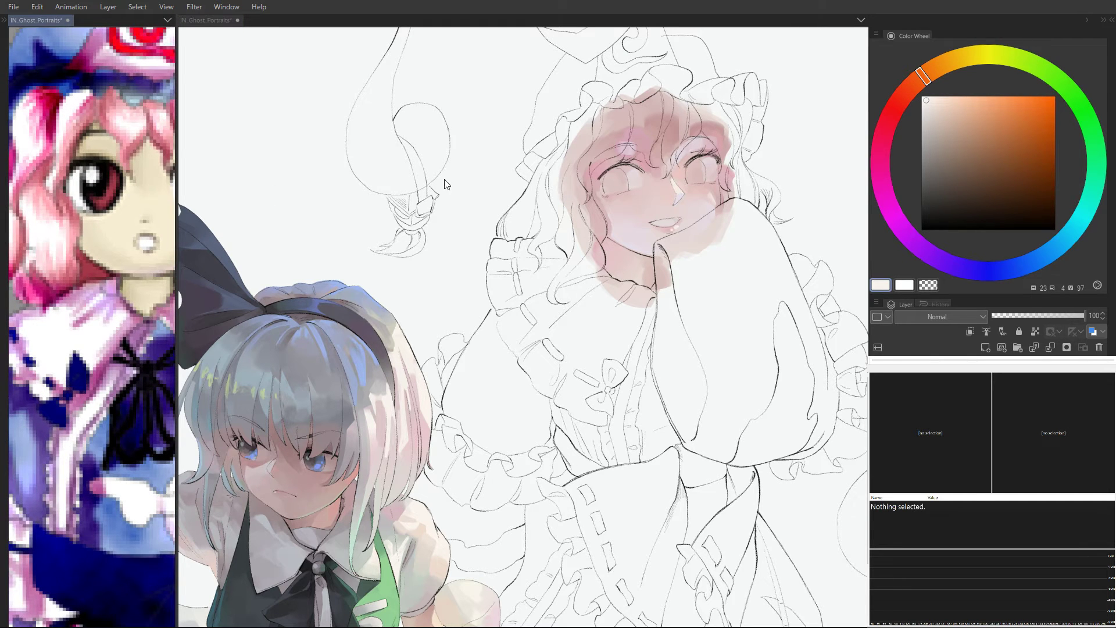
click(640, 172)
click(641, 172)
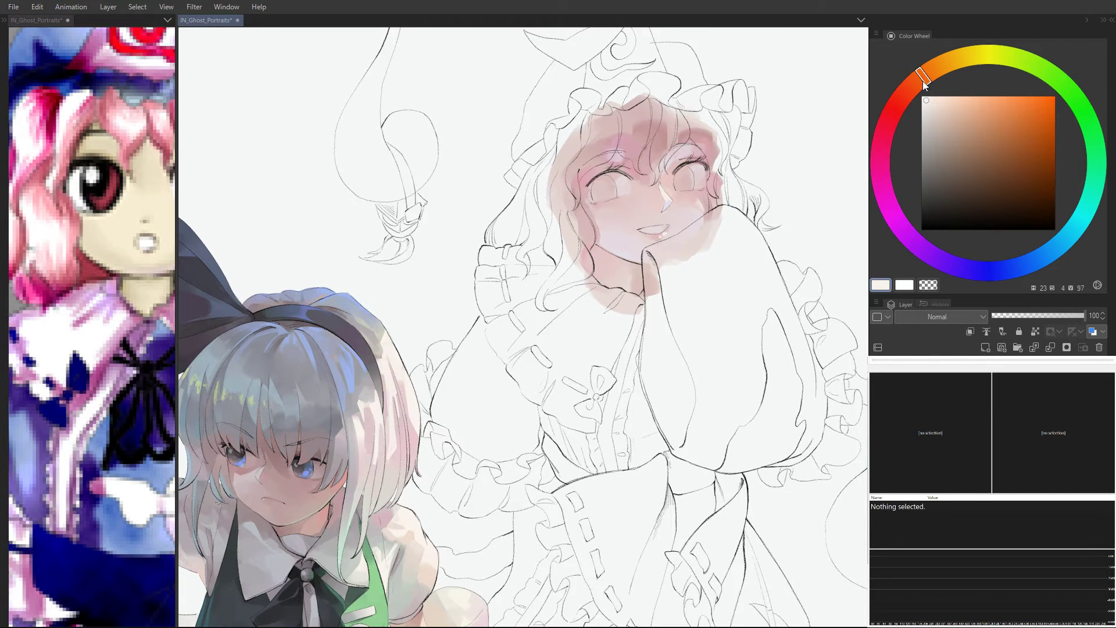
mouse_move(923, 82)
mouse_down()
mouse_move(890, 161)
mouse_move(908, 232)
mouse_up()
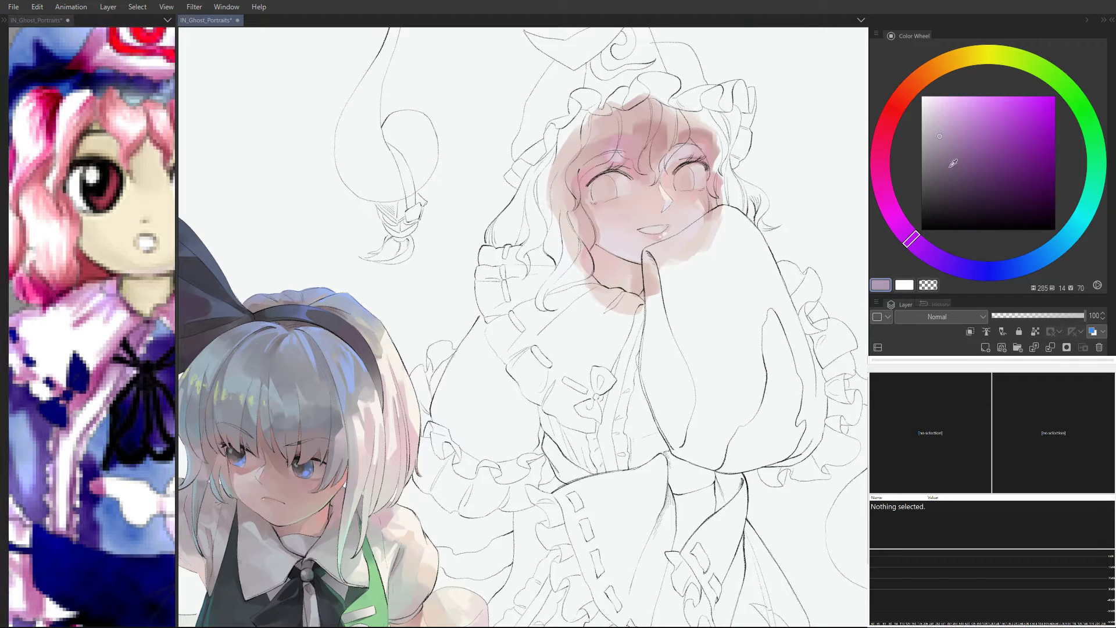
drag(954, 163, 945, 168)
click(609, 182)
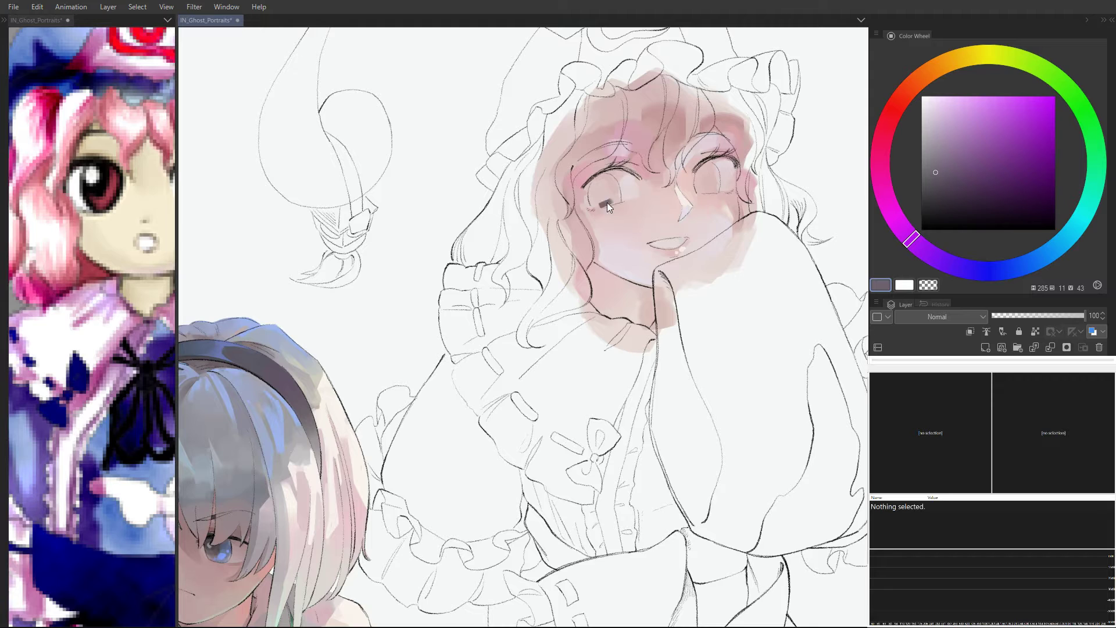
key(ctrl+z)
Step: Mix a dark muted purple (hue 303, saturation 19, value 31) and fill the irises of both eyes
drag(938, 174, 947, 188)
drag(908, 226, 893, 211)
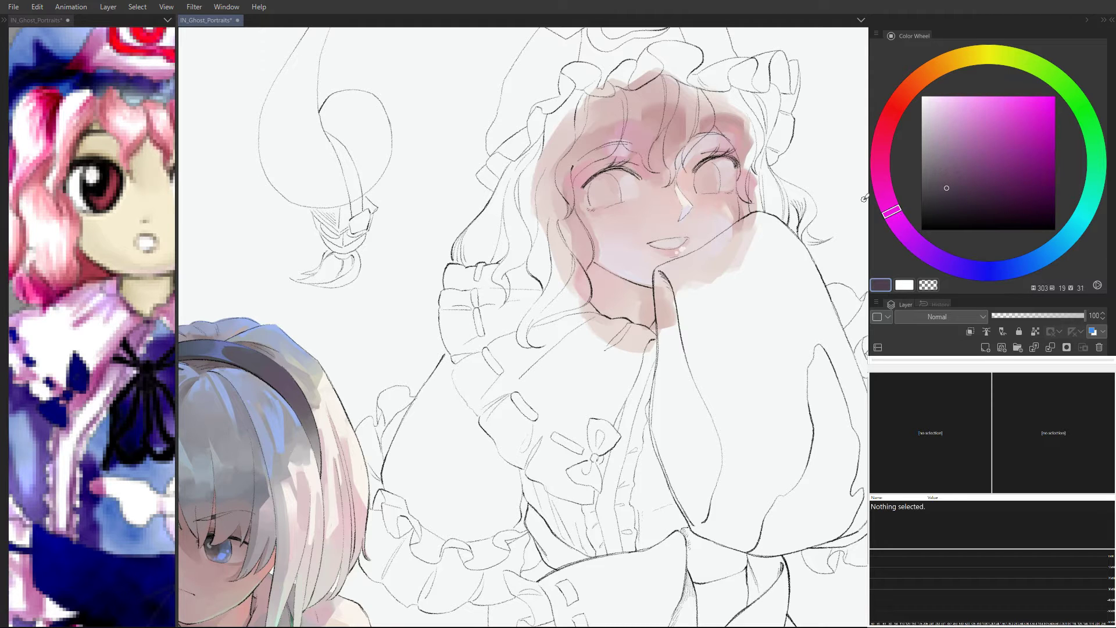
mouse_move(618, 199)
mouse_down()
mouse_move(593, 201)
mouse_move(615, 192)
mouse_move(602, 187)
mouse_move(613, 197)
mouse_move(611, 179)
mouse_up()
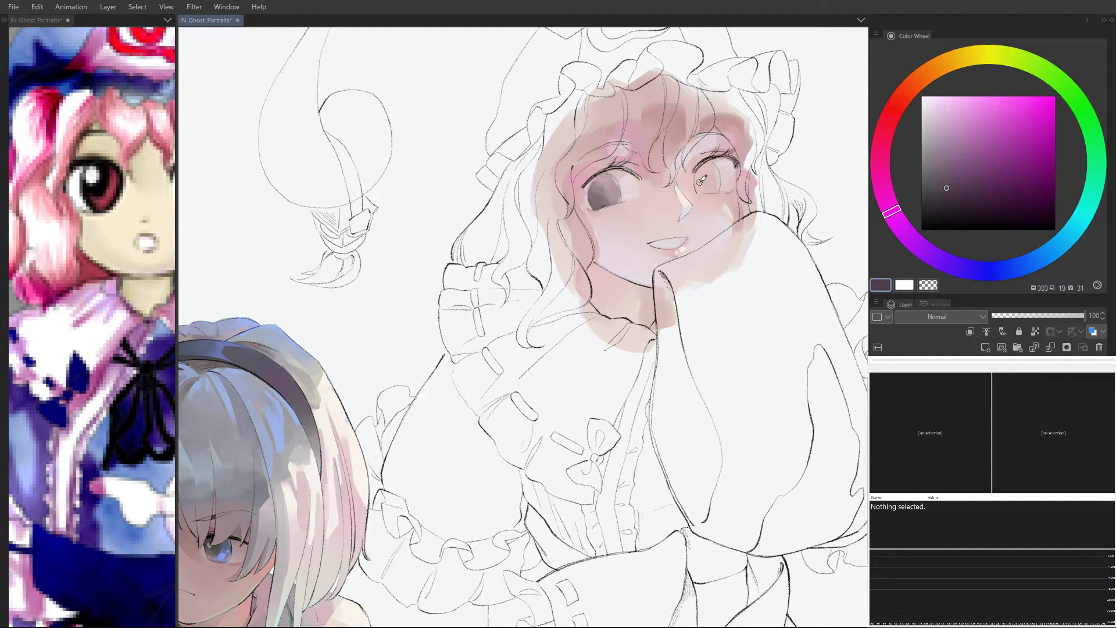
mouse_move(699, 171)
mouse_down()
mouse_move(701, 187)
mouse_move(714, 172)
mouse_move(704, 174)
mouse_move(717, 178)
mouse_move(707, 167)
mouse_move(715, 188)
mouse_move(714, 170)
mouse_move(697, 173)
mouse_up()
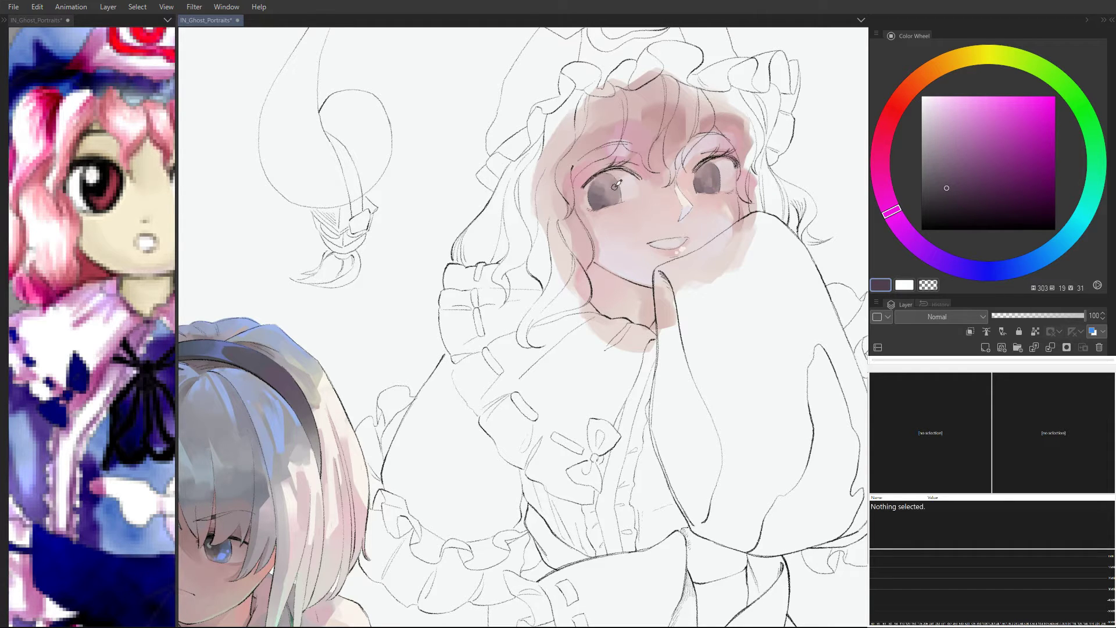
mouse_move(615, 187)
mouse_down()
mouse_move(618, 198)
mouse_move(609, 179)
mouse_move(595, 181)
mouse_move(617, 193)
mouse_move(607, 181)
mouse_move(605, 196)
mouse_up()
Step: Mix a dark navy (hue 233, saturation 30, value 23) and paint darker pupils and shading in both irises
drag(895, 214, 1002, 269)
click(962, 199)
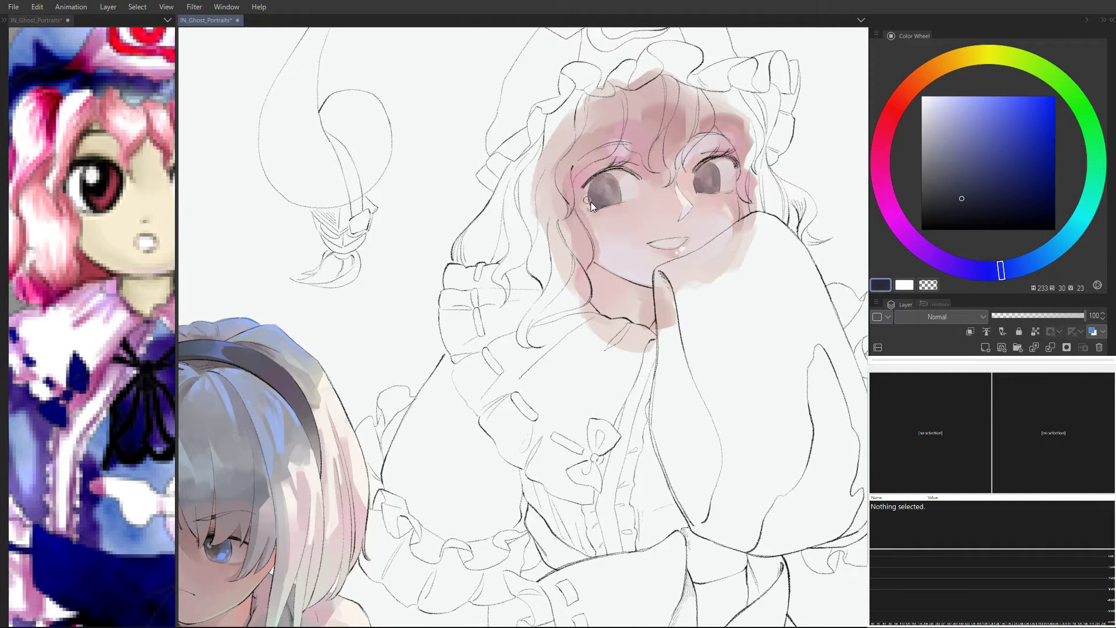
mouse_move(587, 200)
mouse_down()
mouse_move(611, 197)
mouse_move(600, 187)
mouse_up()
mouse_move(711, 182)
mouse_down()
mouse_move(702, 174)
mouse_move(700, 187)
mouse_move(714, 188)
mouse_up()
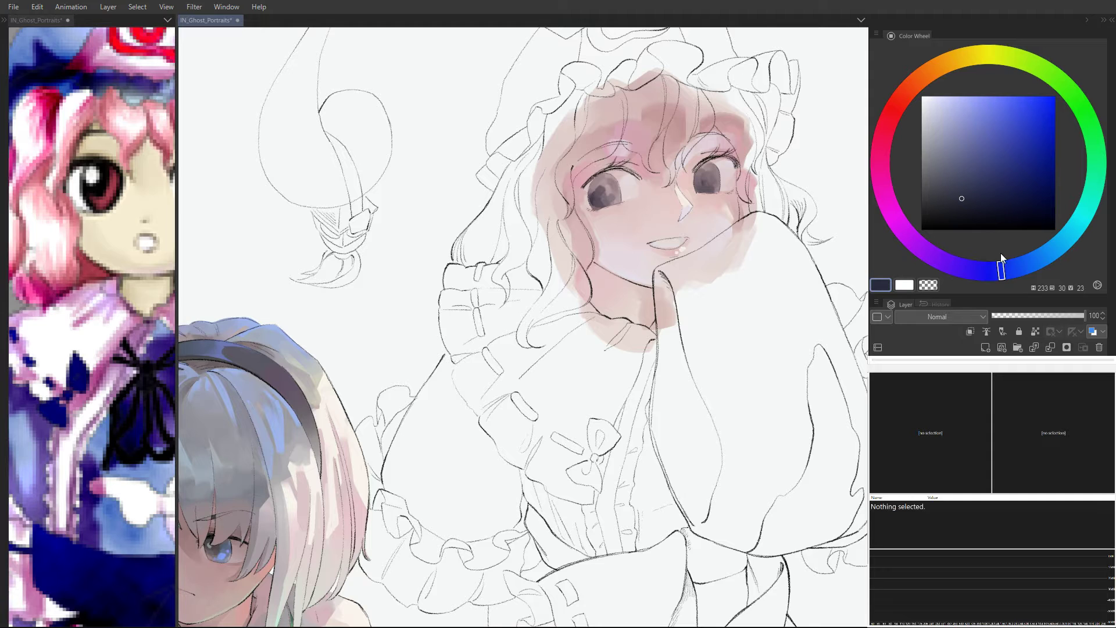
Step: Mix a magenta pink (hue 317, saturation 45, value 77) and paint glowing patches in the upper part of both irises
mouse_move(1002, 258)
mouse_down()
mouse_move(902, 220)
mouse_move(909, 177)
mouse_move(897, 179)
mouse_up()
click(990, 163)
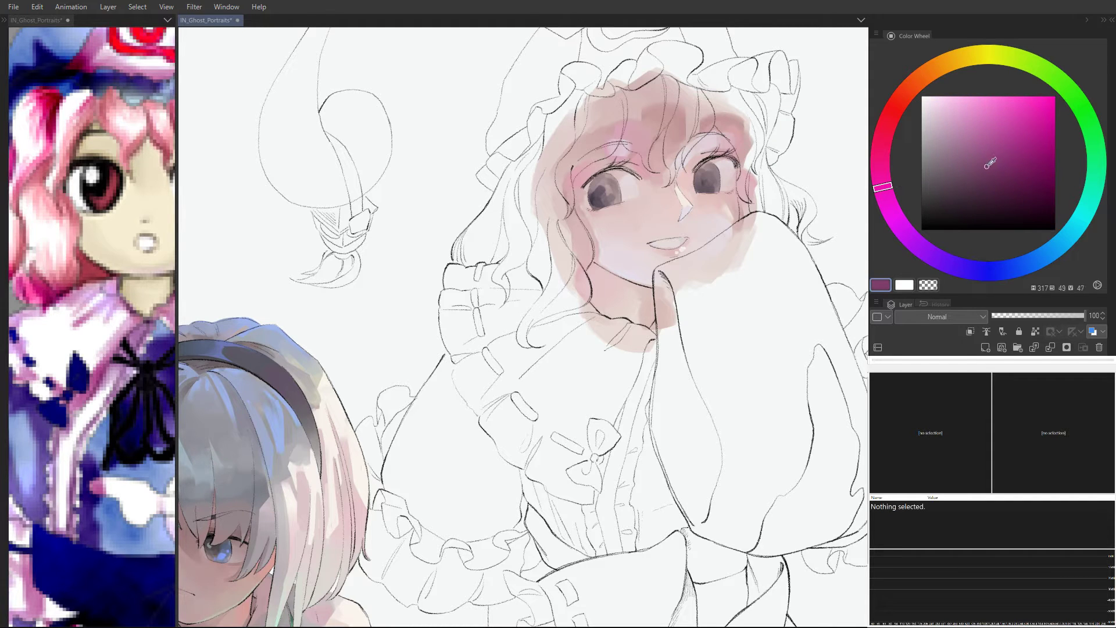
drag(991, 162, 988, 164)
click(981, 127)
drag(604, 177, 610, 184)
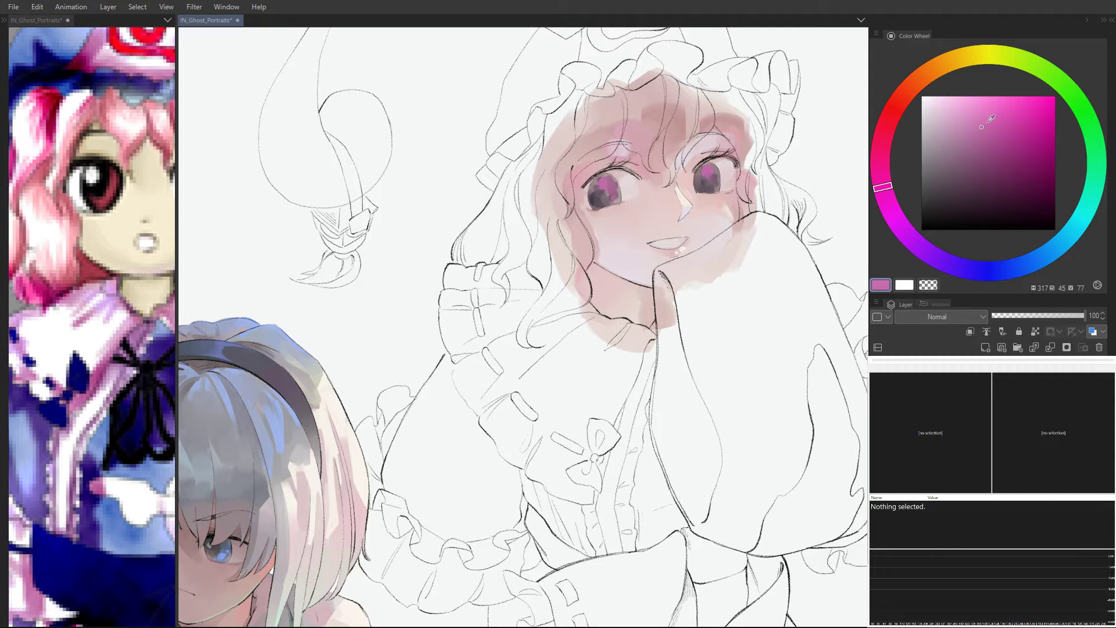
Step: Paint reflections in the lower irises with pale blue (hue 218, saturation 11, value 83) and periwinkle (hue 233, saturation 28, value 86)
click(937, 118)
mouse_move(992, 266)
mouse_down()
mouse_move(996, 244)
mouse_move(1026, 256)
mouse_up()
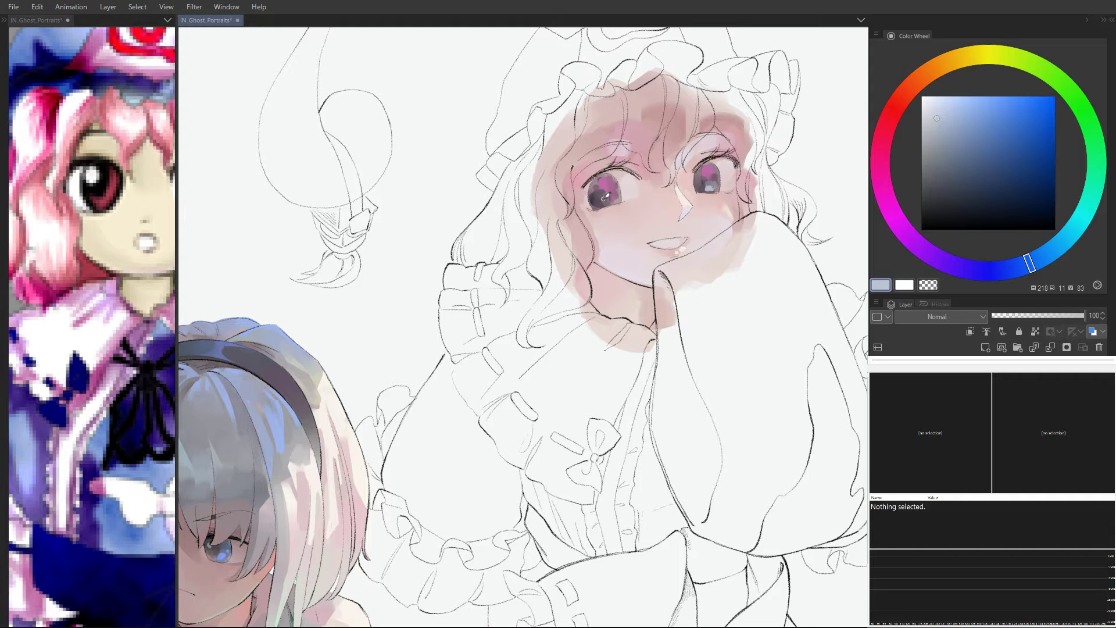
drag(608, 202, 606, 196)
click(959, 114)
drag(1029, 263, 1001, 270)
drag(714, 184, 716, 192)
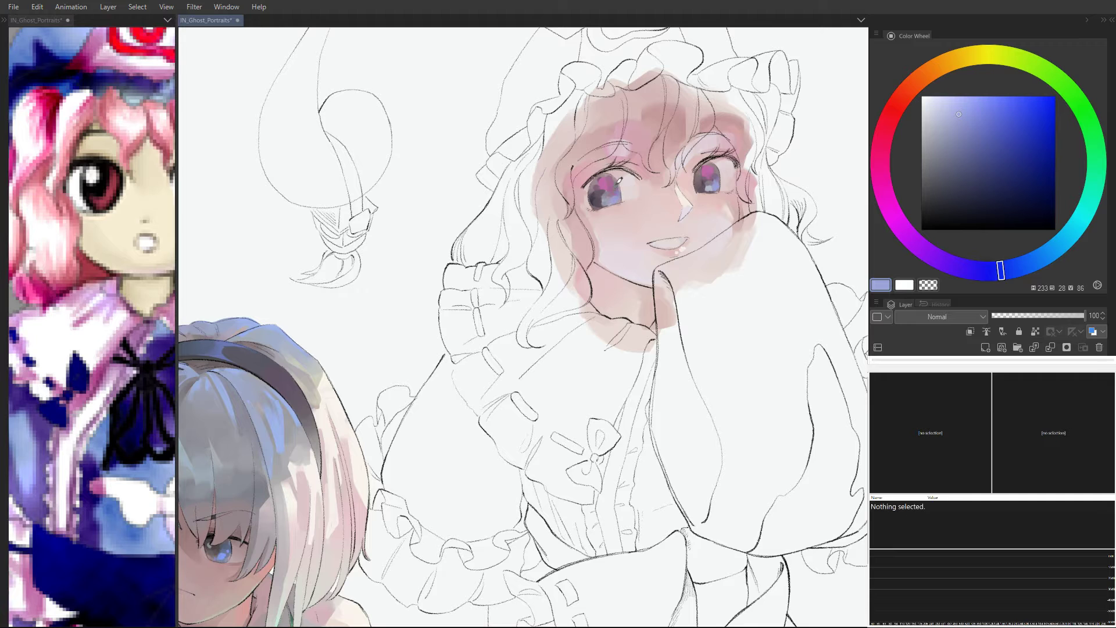
Step: Sample the pale pinks of the eye whites and clean up the edges around both irises
alt+click(633, 188)
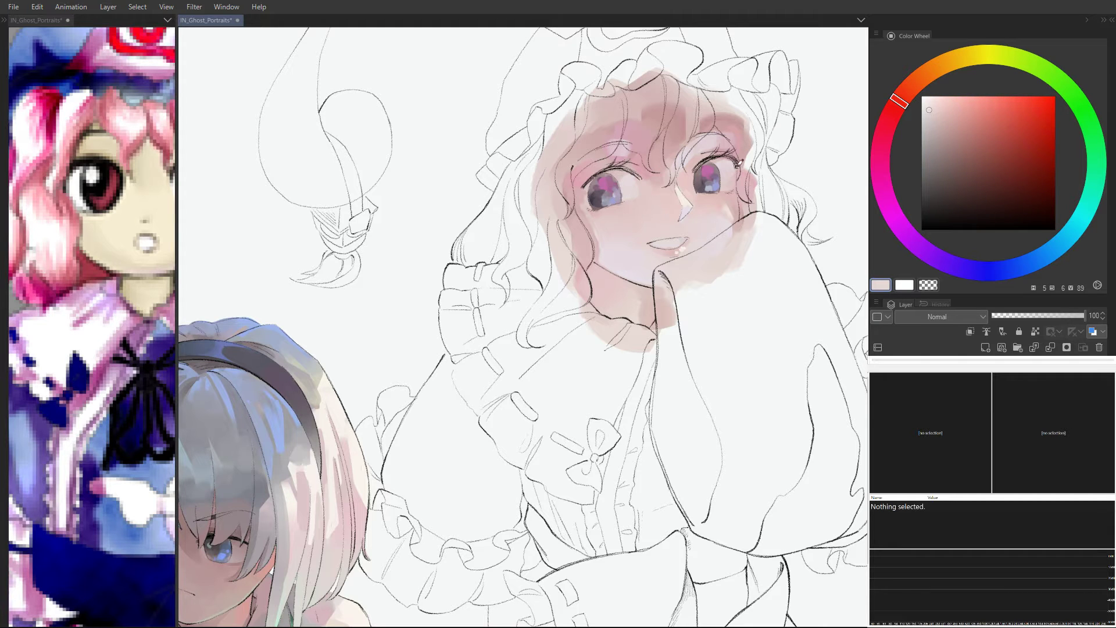
alt+click(725, 176)
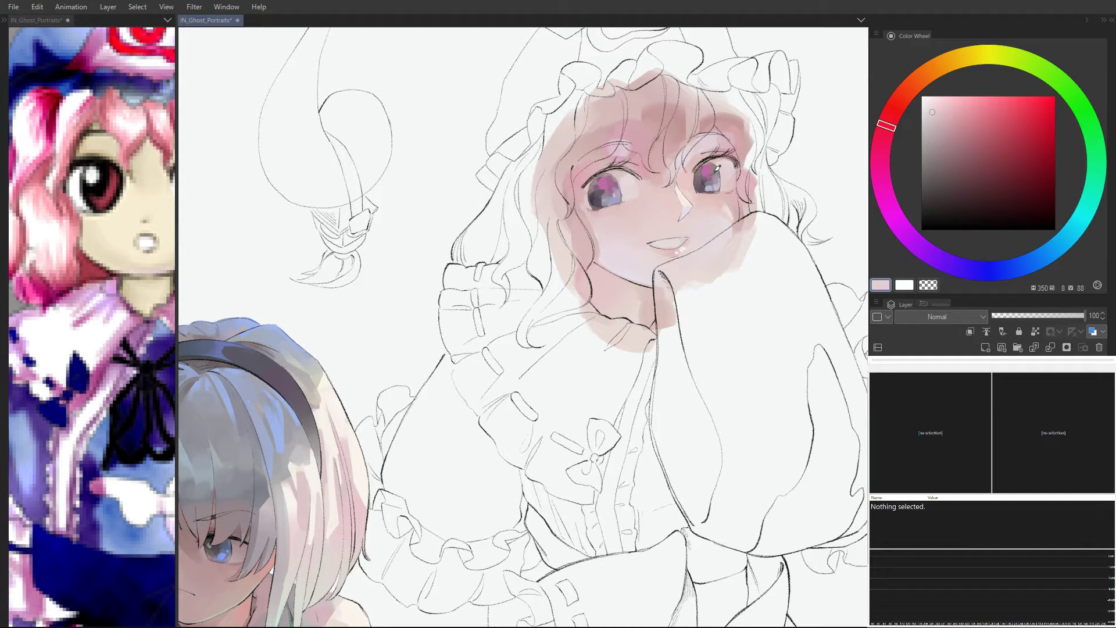
alt+click(719, 163)
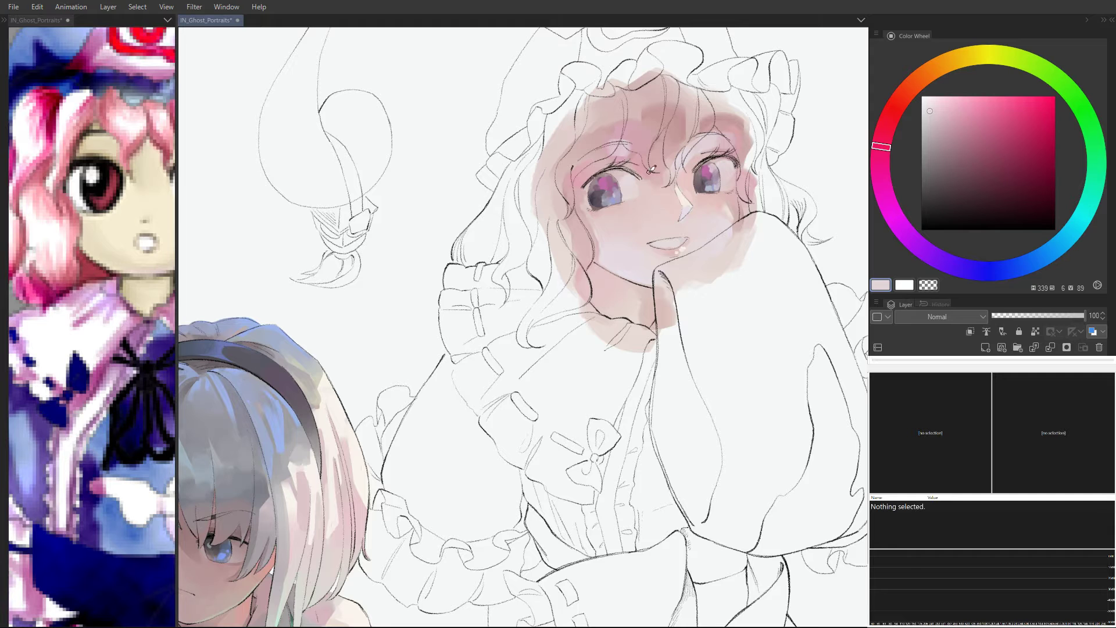
alt+click(616, 175)
alt+click(629, 173)
Step: Mix a brighter pink (hue 317, saturation 49, value 90) from the iris colour and add vivid accents inside both irises
alt+click(703, 169)
click(987, 106)
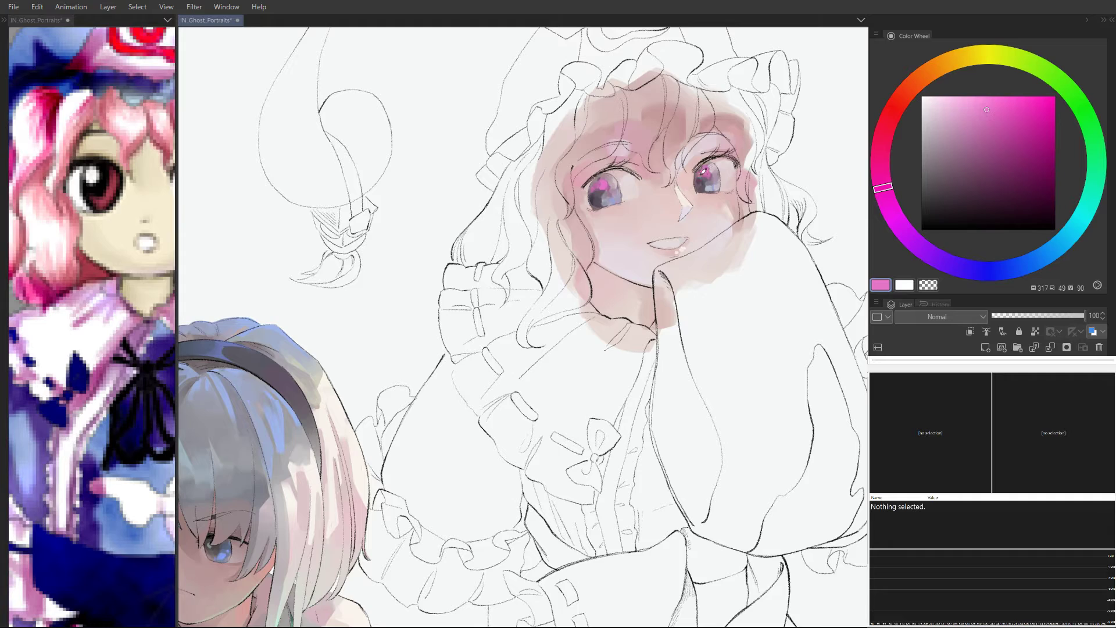
scroll(706, 143, down, 2)
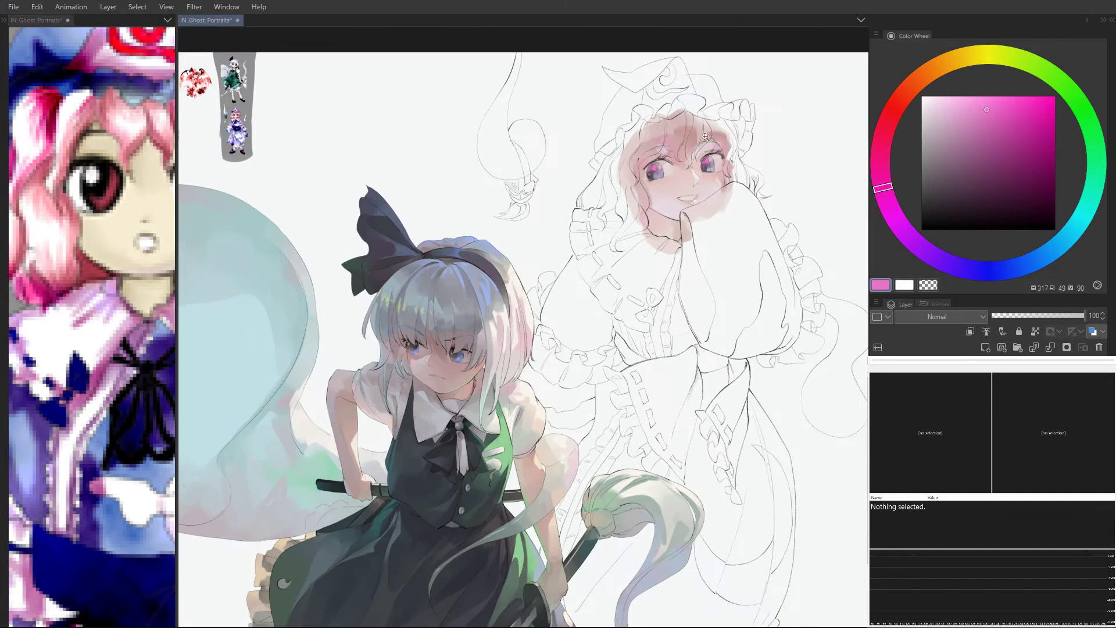
scroll(706, 164, up, 2)
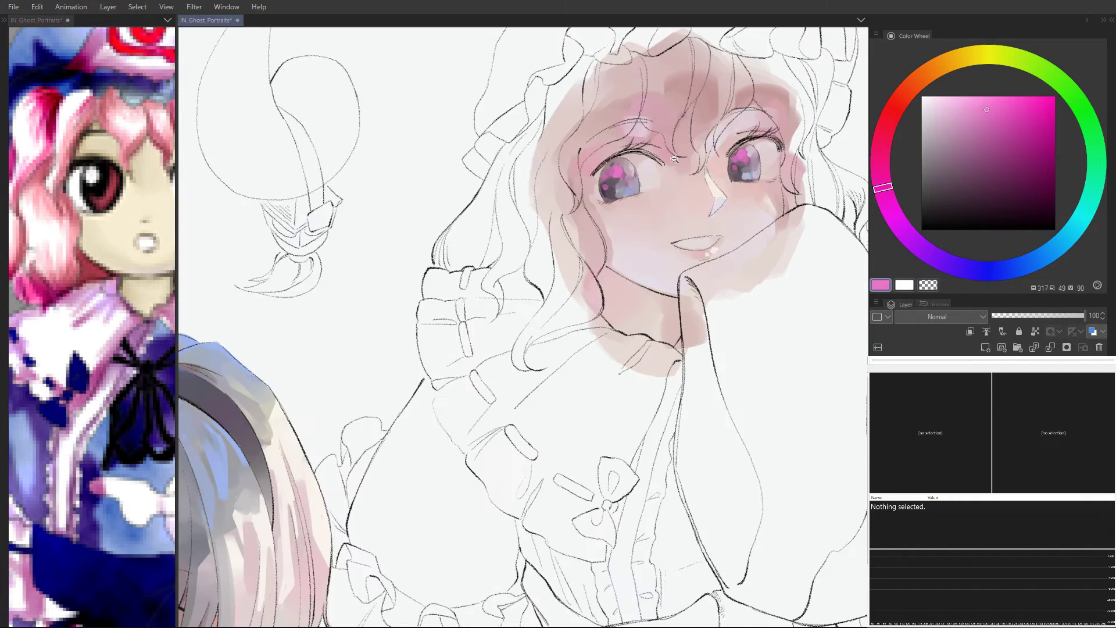
Step: Mix a near-white cream (hue 28, saturation 4, value 99) and dot catchlights at the lower edge of both irises
click(936, 103)
drag(931, 104, 930, 71)
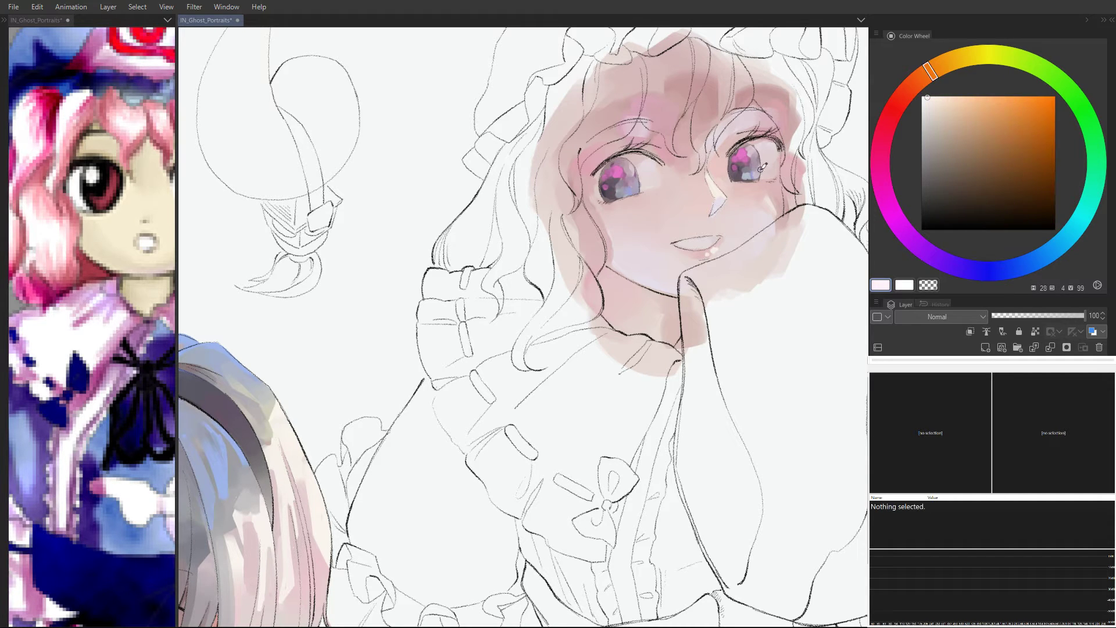
click(760, 172)
click(642, 184)
drag(667, 150, 768, 112)
scroll(724, 135, up, 4)
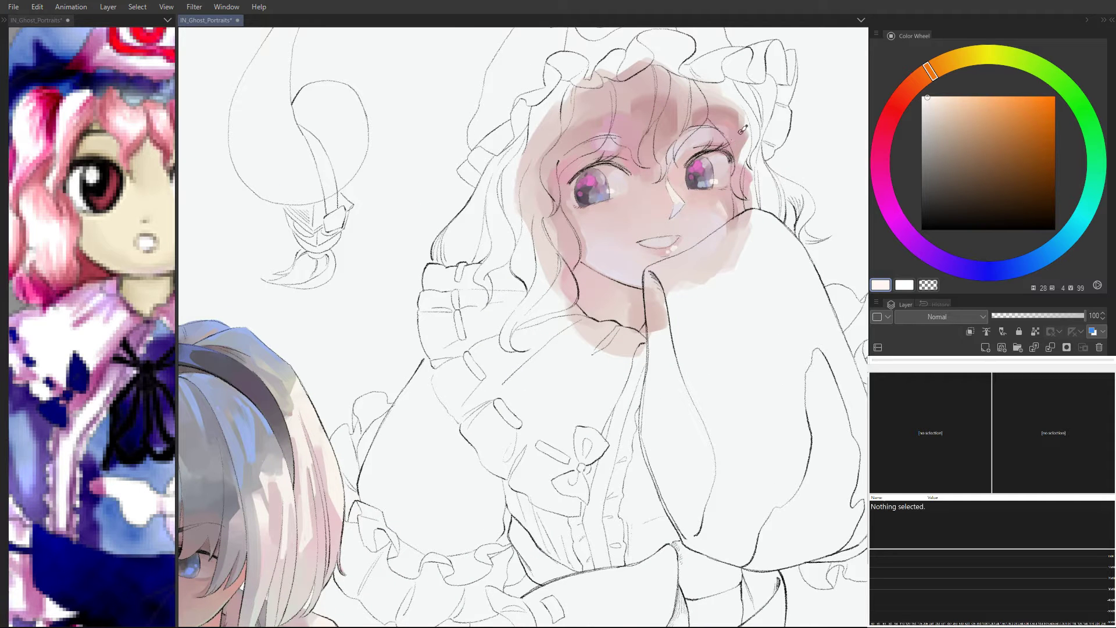
Step: Mix a soft pink (hue 330, saturation 24, value 91) and tint around the lashes of the eye nearer the raised sleeve
mouse_move(929, 75)
mouse_down()
mouse_move(1102, 188)
mouse_move(1093, 191)
mouse_up()
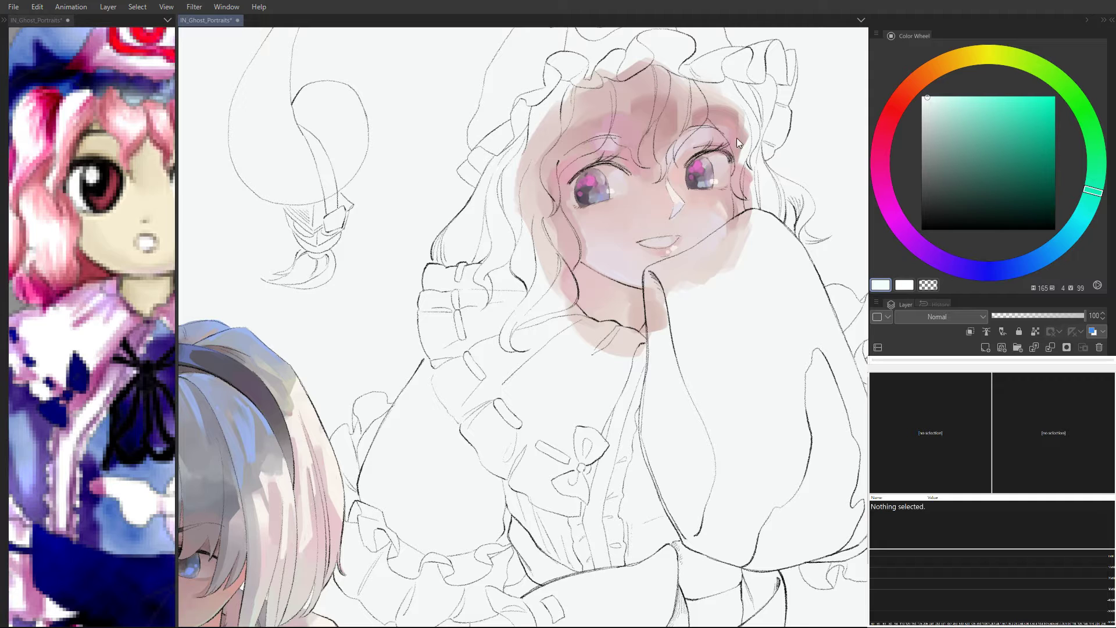
click(881, 163)
drag(935, 106, 944, 107)
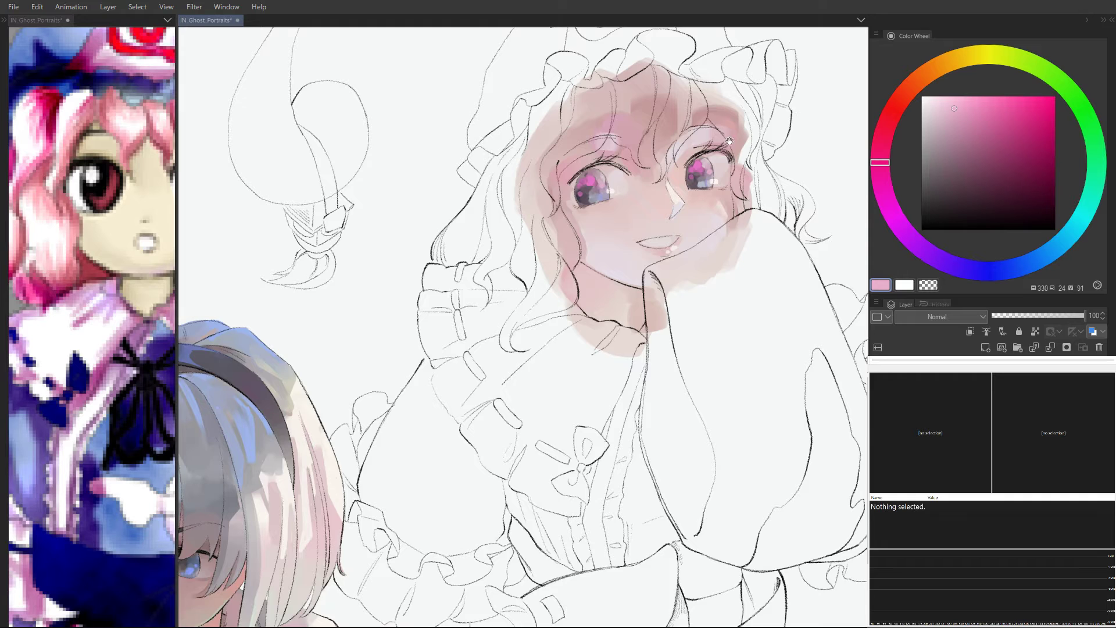
drag(729, 141, 704, 171)
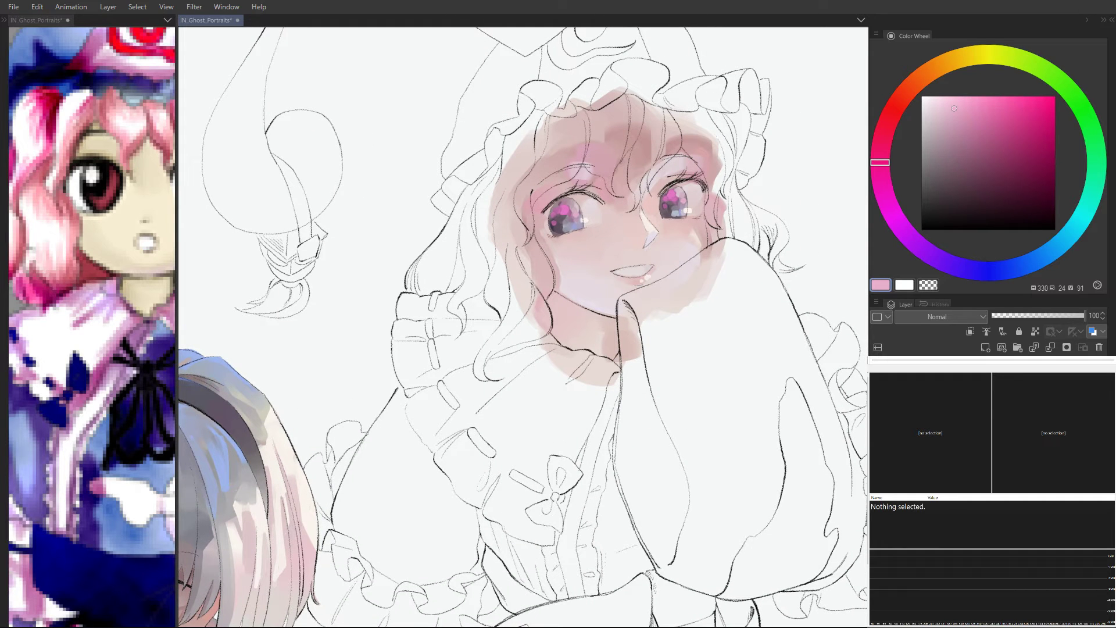
drag(727, 136, 719, 163)
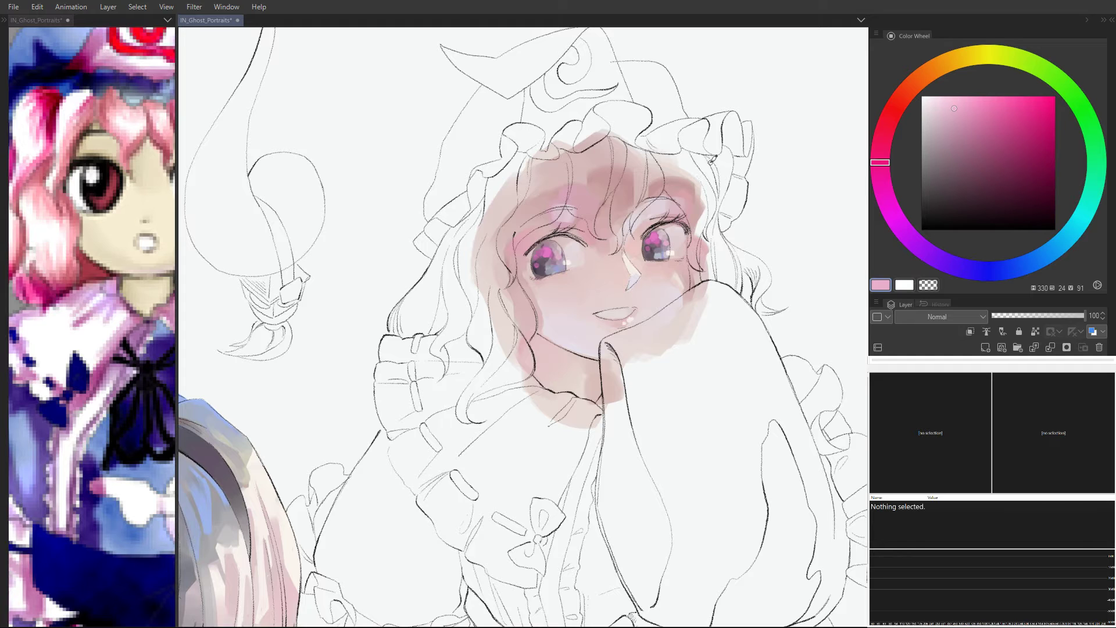
Step: Sample the cheek, shift it to a warmer pink (hue 0, saturation 21, value 88) and brush blush below the eye
ctrl+click(565, 282)
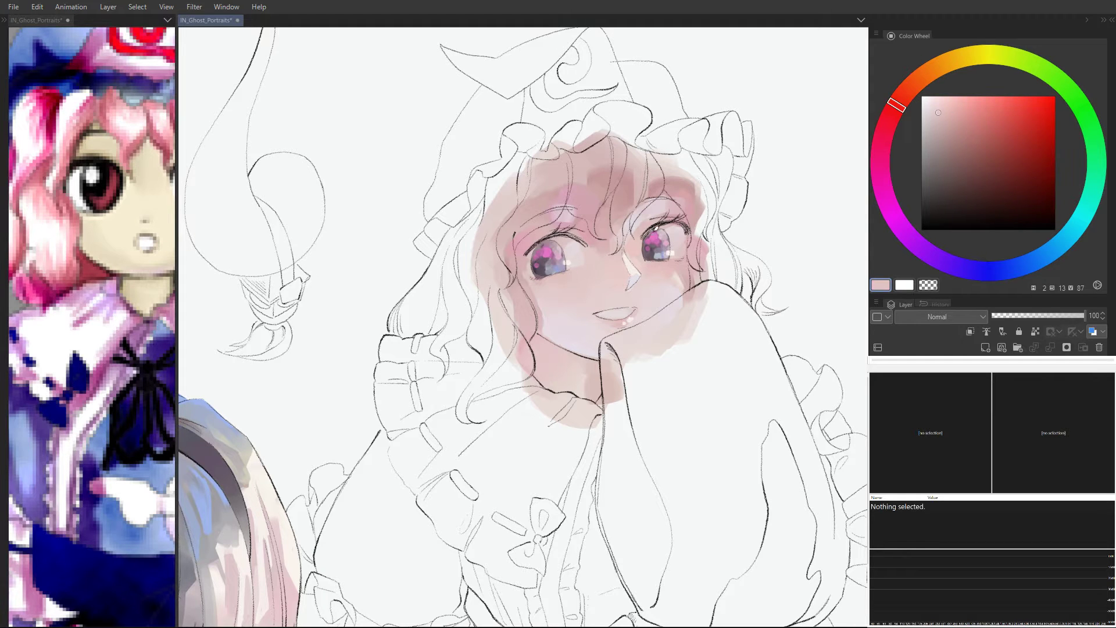
drag(935, 114, 952, 110)
mouse_move(553, 278)
mouse_down()
mouse_move(590, 274)
mouse_move(586, 293)
mouse_move(556, 290)
mouse_move(590, 294)
mouse_move(660, 186)
mouse_move(709, 180)
mouse_move(564, 260)
mouse_move(571, 293)
mouse_move(564, 281)
mouse_move(573, 291)
mouse_move(581, 281)
mouse_move(578, 297)
mouse_move(561, 303)
mouse_move(570, 281)
mouse_up()
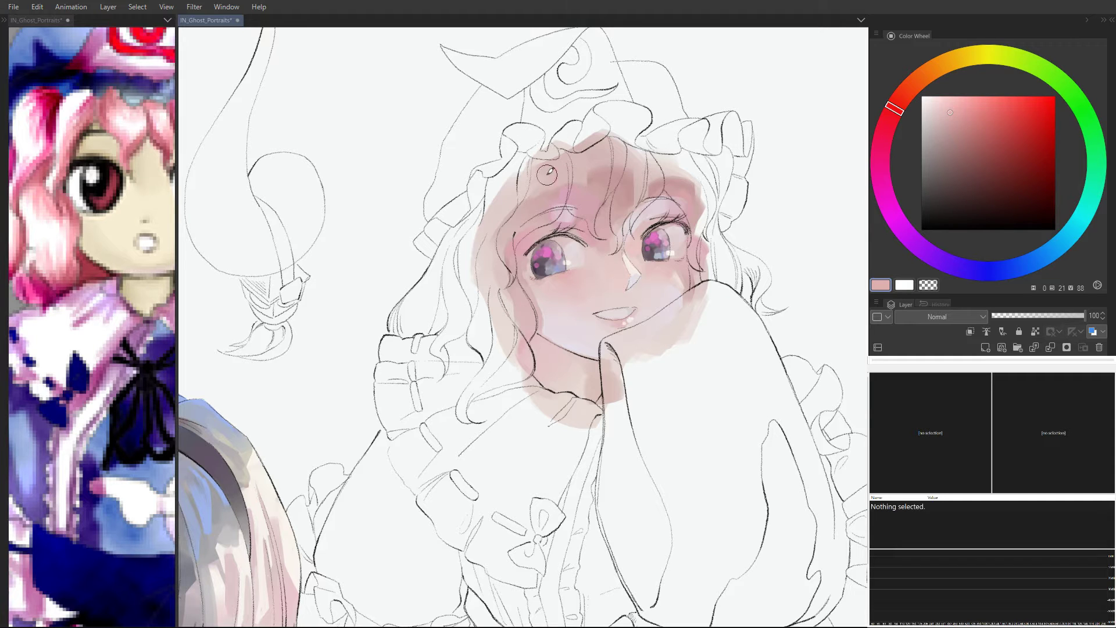
Step: Mix a muted plum (hue 333, saturation 30, value 51) and block in the hair from the hat frill down to the shoulder ruffle
mouse_move(885, 113)
mouse_down()
mouse_move(893, 170)
mouse_move(892, 158)
mouse_up()
mouse_move(988, 117)
mouse_down()
mouse_move(956, 155)
mouse_move(966, 158)
mouse_up()
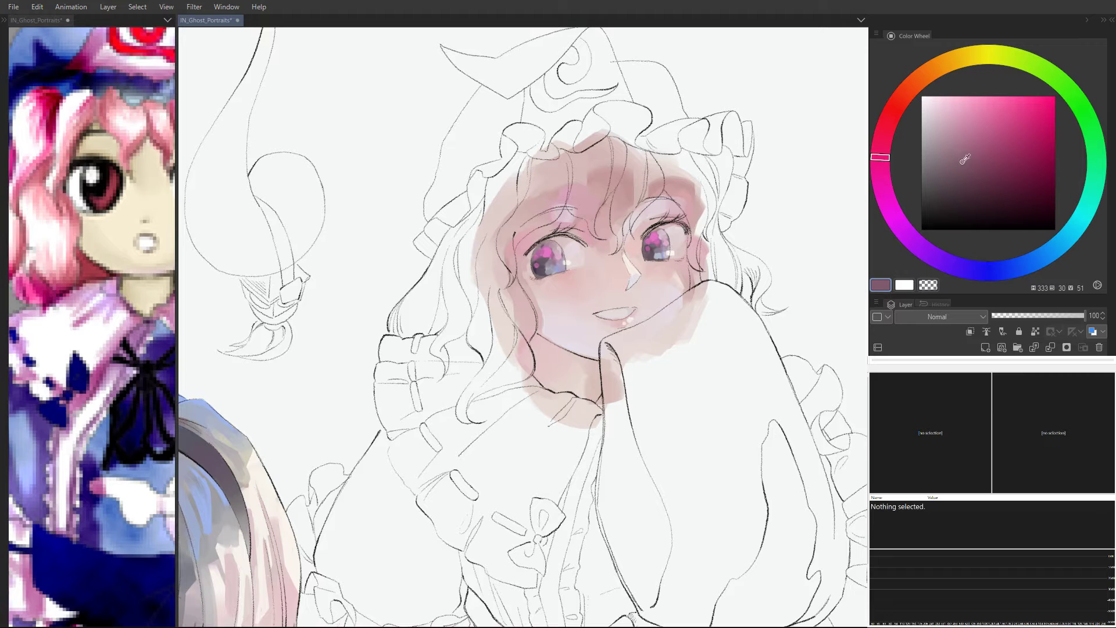
mouse_move(575, 166)
mouse_down()
mouse_move(543, 157)
mouse_move(513, 185)
mouse_move(514, 164)
mouse_move(496, 211)
mouse_move(500, 179)
mouse_move(481, 228)
mouse_move(483, 209)
mouse_move(405, 317)
mouse_move(437, 304)
mouse_move(462, 255)
mouse_move(463, 313)
mouse_move(457, 266)
mouse_move(443, 363)
mouse_move(455, 323)
mouse_move(395, 347)
mouse_move(425, 342)
mouse_move(433, 379)
mouse_move(442, 352)
mouse_up()
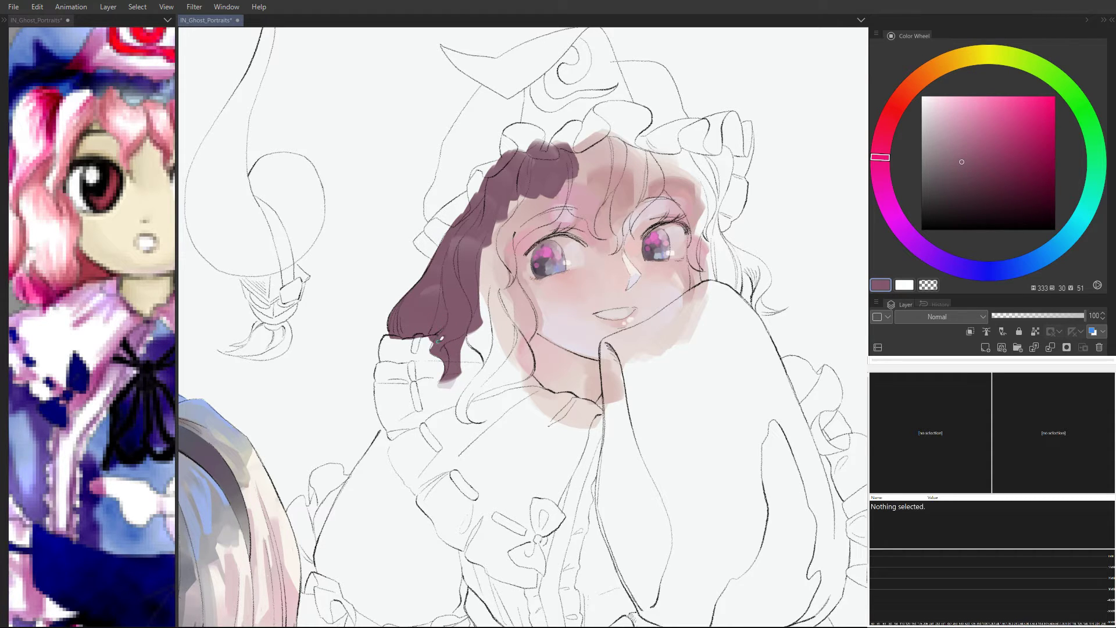
alt+click(433, 348)
drag(427, 340, 429, 334)
scroll(409, 331, up, 1)
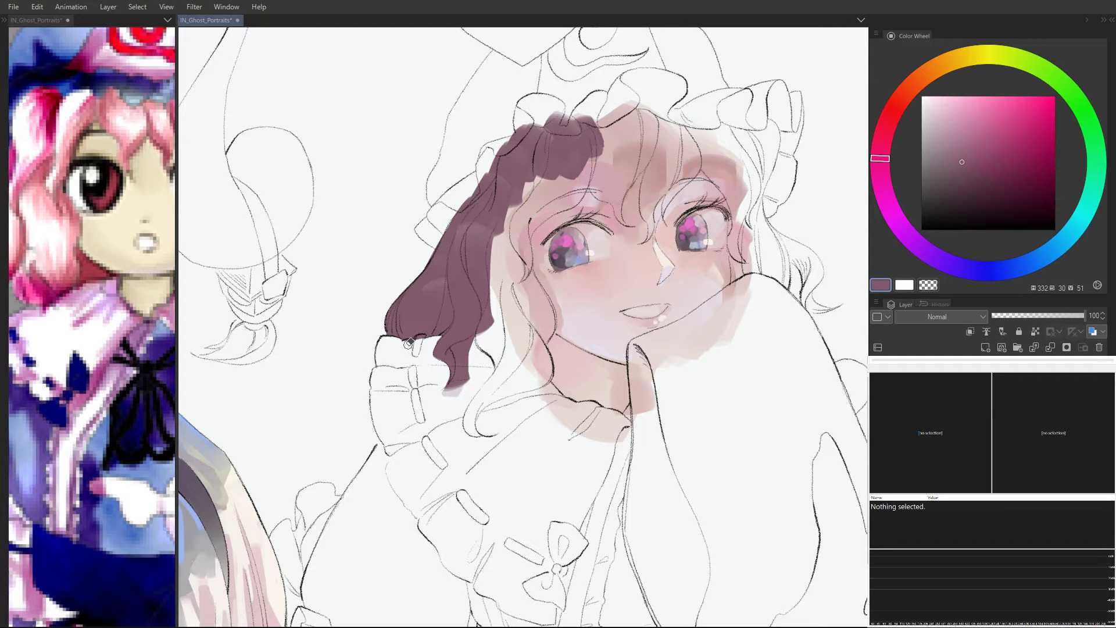
Step: Trim the plum along the shoulder ruffle and shape the outer lock's end into a thin pointed curl
mouse_move(409, 343)
mouse_down()
mouse_move(422, 342)
mouse_move(416, 366)
mouse_move(430, 344)
mouse_move(460, 351)
mouse_up()
mouse_move(455, 352)
mouse_down()
mouse_move(454, 385)
mouse_move(470, 365)
mouse_move(461, 390)
mouse_up()
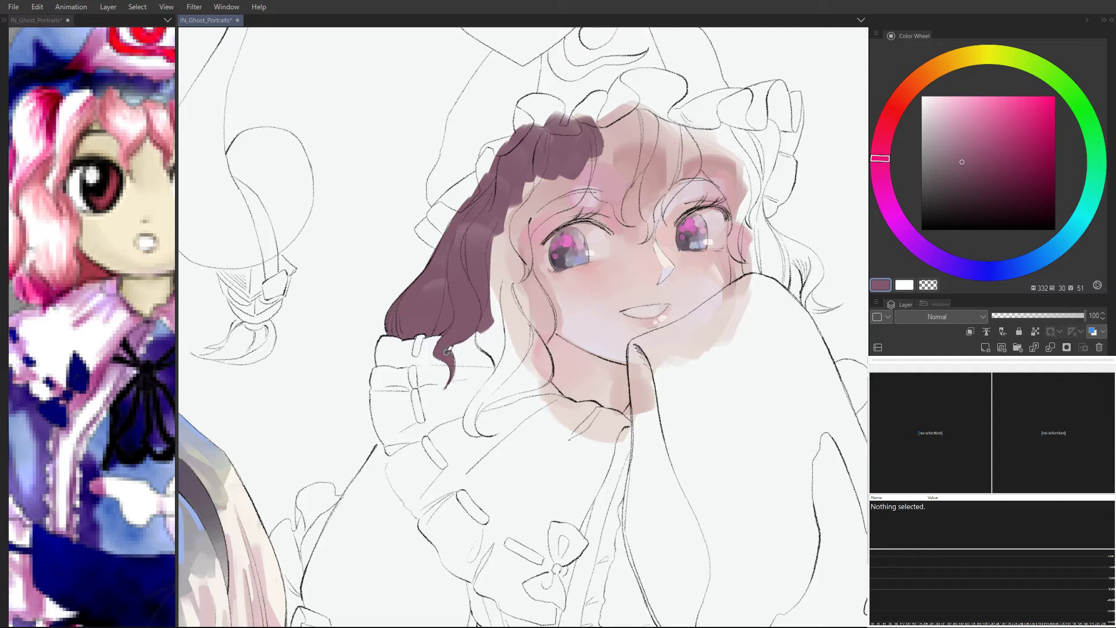
drag(447, 351, 446, 385)
mouse_move(444, 352)
mouse_down()
mouse_move(451, 380)
mouse_move(443, 369)
mouse_move(444, 380)
mouse_move(493, 302)
mouse_move(497, 224)
mouse_move(486, 337)
mouse_move(496, 358)
mouse_up()
Step: Fill the inner lock beside the cheek and neck with plum and taper its end into a curl over the collar
key(e)
mouse_move(493, 381)
mouse_down()
mouse_move(511, 320)
mouse_move(526, 361)
mouse_move(507, 290)
mouse_move(521, 317)
mouse_up()
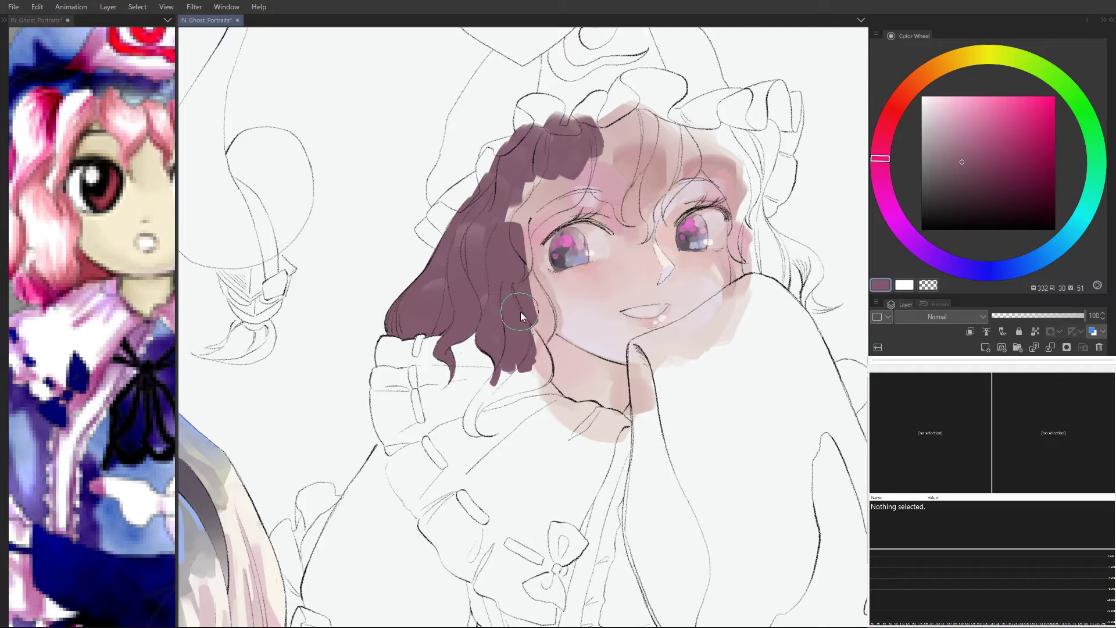
mouse_move(516, 261)
mouse_down()
mouse_move(528, 262)
mouse_move(544, 319)
mouse_move(533, 338)
mouse_up()
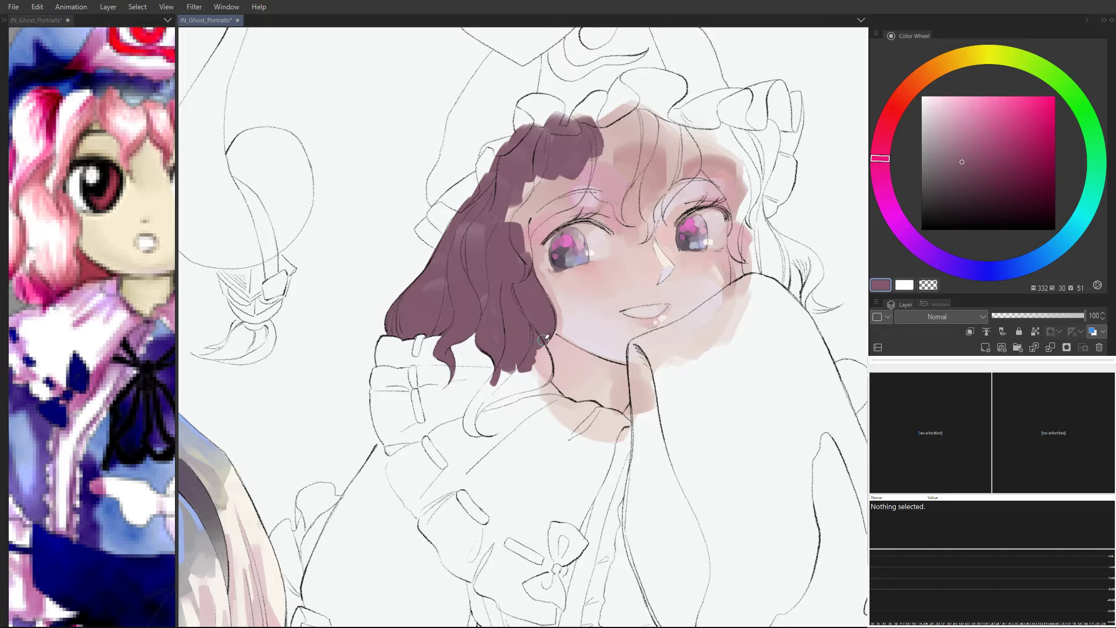
mouse_move(529, 346)
mouse_down()
mouse_move(509, 378)
mouse_move(526, 341)
mouse_move(544, 367)
mouse_move(521, 378)
mouse_move(546, 366)
mouse_move(499, 404)
mouse_move(509, 375)
mouse_move(500, 379)
mouse_move(489, 423)
mouse_up()
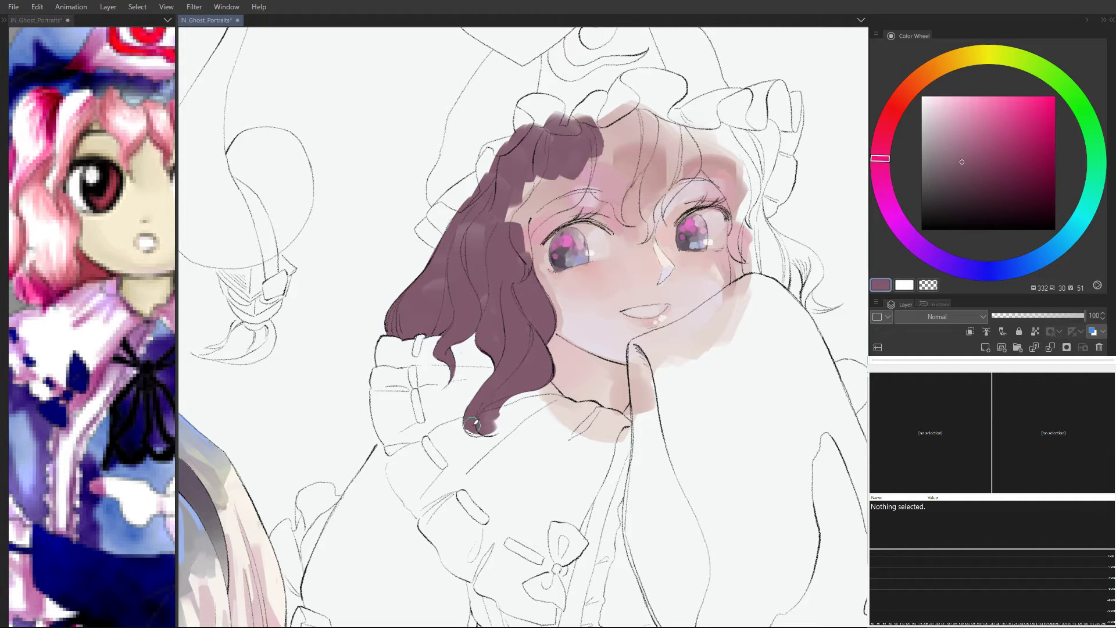
drag(472, 426, 502, 419)
drag(485, 428, 497, 419)
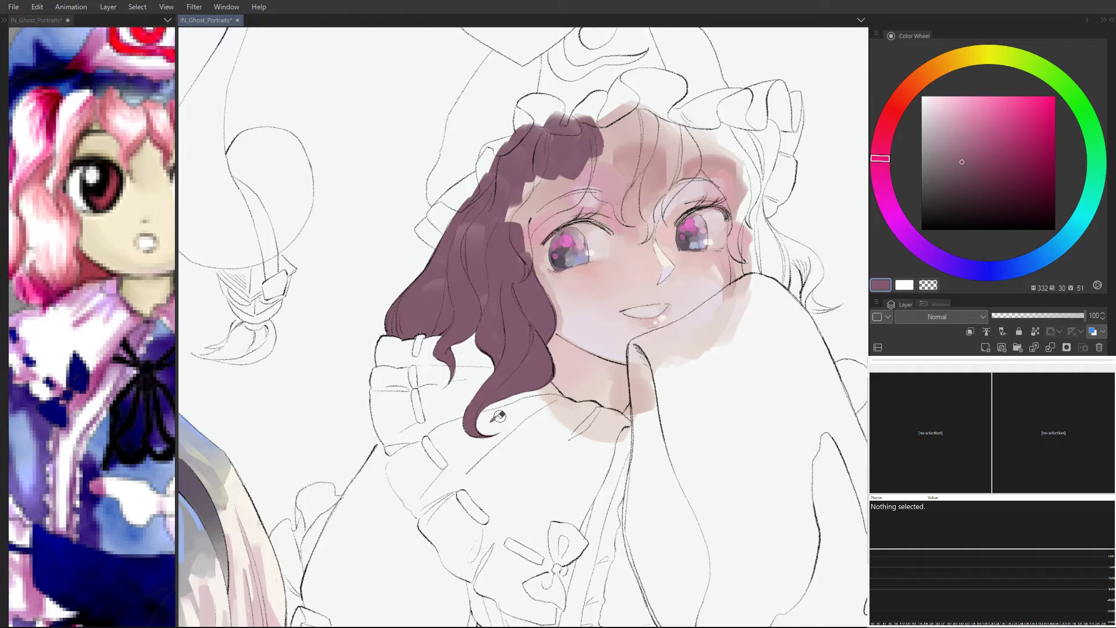
Step: Clean the lock's edge at the neck and fill the fringe and centre bangs with plum along the hat frill
drag(557, 370, 553, 387)
mouse_move(544, 220)
mouse_down()
mouse_move(516, 227)
mouse_move(535, 185)
mouse_move(519, 256)
mouse_move(520, 202)
mouse_move(519, 261)
mouse_move(519, 219)
mouse_move(516, 237)
mouse_move(571, 178)
mouse_move(538, 204)
mouse_move(521, 237)
mouse_move(578, 182)
mouse_move(585, 160)
mouse_up()
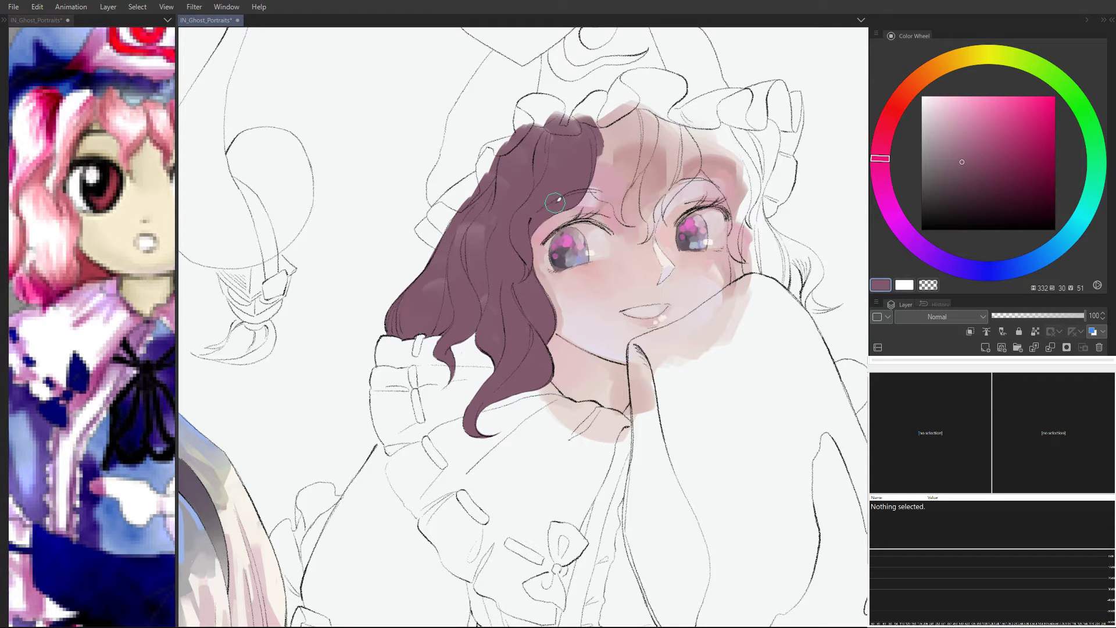
mouse_move(608, 154)
mouse_down()
mouse_move(577, 136)
mouse_move(666, 157)
mouse_move(663, 145)
mouse_move(689, 160)
mouse_move(685, 151)
mouse_move(716, 145)
mouse_move(702, 187)
mouse_move(703, 162)
mouse_move(713, 144)
mouse_move(707, 189)
mouse_move(685, 149)
mouse_move(701, 150)
mouse_move(570, 143)
mouse_move(551, 166)
mouse_move(565, 192)
mouse_move(538, 172)
mouse_move(556, 205)
mouse_move(547, 192)
mouse_move(546, 202)
mouse_move(563, 204)
mouse_move(547, 206)
mouse_move(568, 212)
mouse_move(562, 205)
mouse_move(578, 230)
mouse_move(566, 189)
mouse_move(583, 230)
mouse_up()
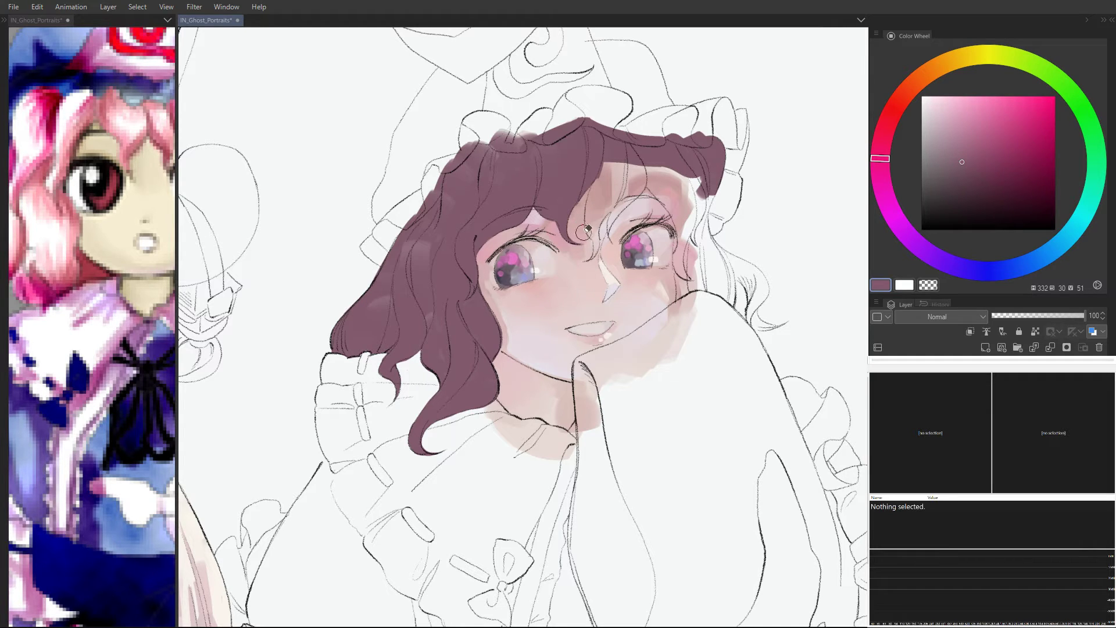
mouse_move(599, 170)
mouse_down()
mouse_move(601, 197)
mouse_move(635, 173)
mouse_move(610, 206)
mouse_move(598, 203)
mouse_move(602, 190)
mouse_move(595, 201)
mouse_move(600, 189)
mouse_move(594, 239)
mouse_up()
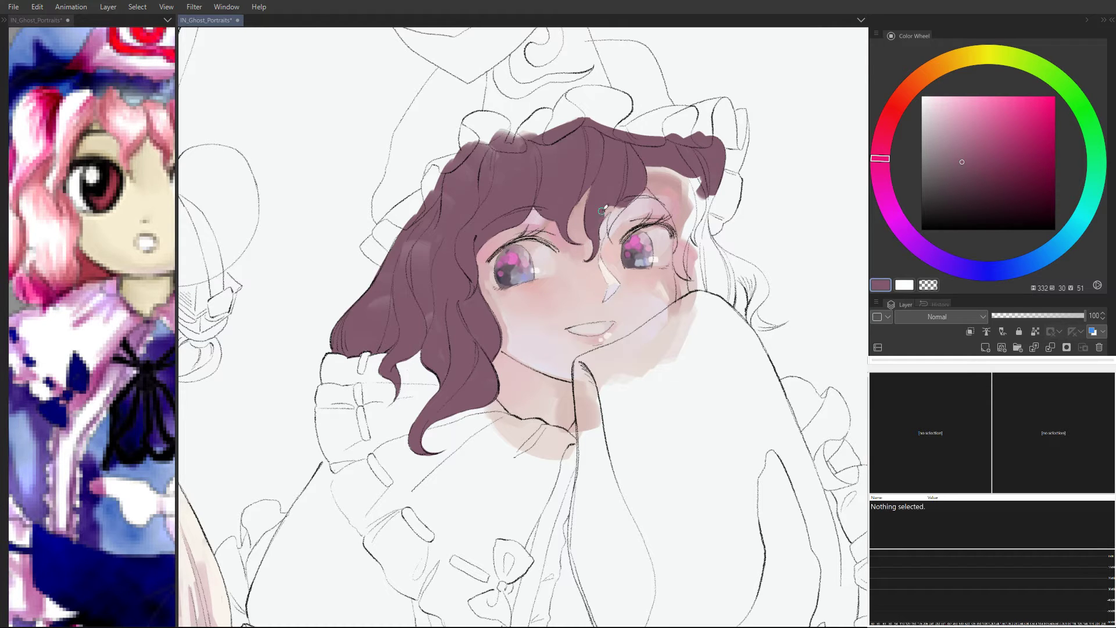
Step: Fill the bangs above the eye nearer the raised sleeve and the hair framing that side of the face
mouse_move(642, 184)
mouse_down()
mouse_move(618, 236)
mouse_move(617, 208)
mouse_up()
drag(642, 197, 619, 242)
mouse_move(639, 204)
mouse_down()
mouse_move(619, 239)
mouse_move(638, 203)
mouse_up()
mouse_move(657, 165)
mouse_down()
mouse_move(678, 196)
mouse_move(640, 163)
mouse_move(675, 207)
mouse_move(647, 173)
mouse_move(677, 200)
mouse_move(673, 178)
mouse_move(691, 207)
mouse_move(653, 185)
mouse_move(669, 198)
mouse_move(655, 178)
mouse_move(668, 198)
mouse_move(688, 177)
mouse_move(695, 224)
mouse_move(698, 196)
mouse_move(698, 240)
mouse_move(692, 211)
mouse_move(691, 243)
mouse_move(676, 211)
mouse_move(683, 308)
mouse_up()
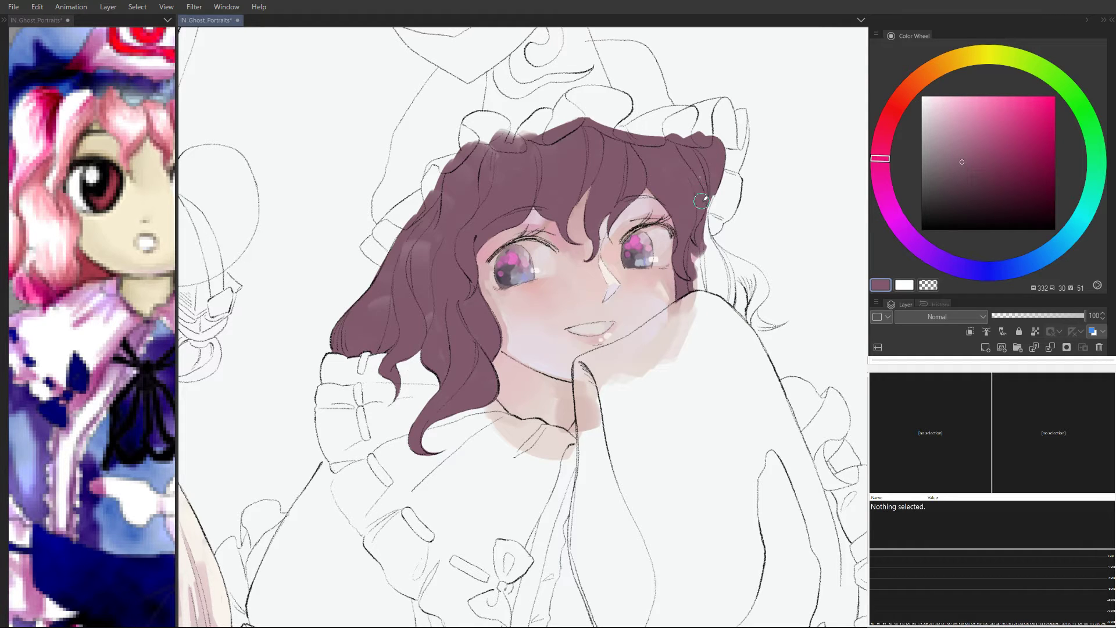
Step: Fill the wavy side lock behind the raised sleeve out to its flicked tip and erase the spill over the hand
mouse_move(704, 198)
mouse_down()
mouse_move(699, 228)
mouse_move(701, 186)
mouse_move(724, 201)
mouse_move(698, 237)
mouse_move(693, 281)
mouse_move(688, 260)
mouse_move(695, 228)
mouse_move(720, 292)
mouse_move(715, 256)
mouse_move(722, 302)
mouse_move(726, 249)
mouse_move(706, 299)
mouse_move(677, 307)
mouse_move(699, 299)
mouse_move(718, 319)
mouse_move(693, 297)
mouse_move(731, 317)
mouse_up()
key(e)
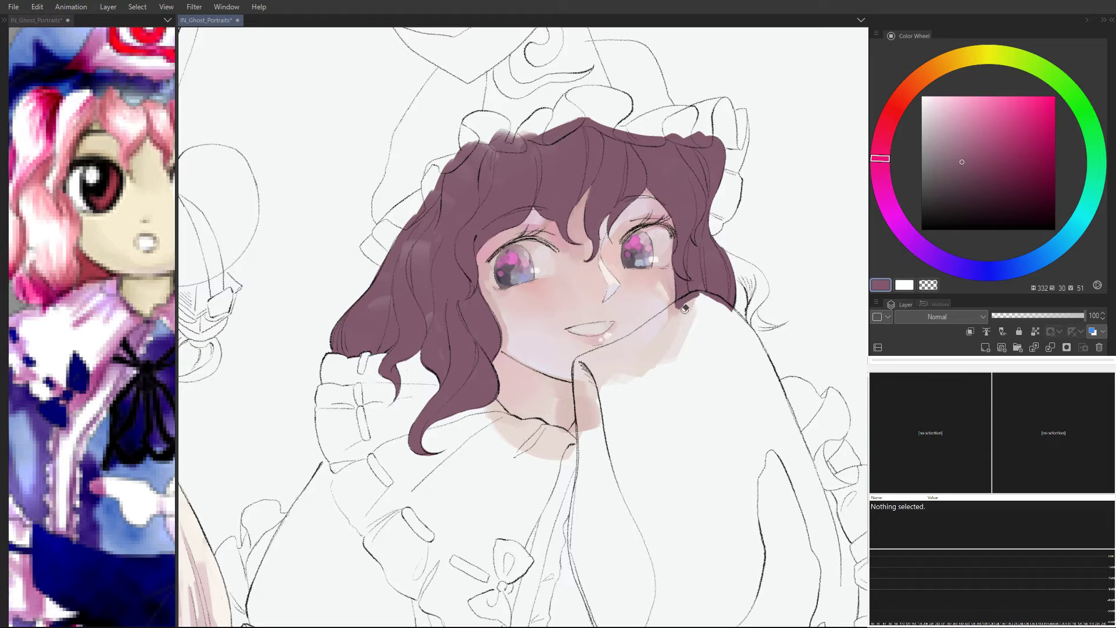
drag(676, 314, 699, 303)
key(b)
mouse_move(720, 254)
mouse_down()
mouse_move(761, 292)
mouse_move(756, 275)
mouse_move(751, 312)
mouse_move(769, 311)
mouse_move(752, 318)
mouse_move(776, 320)
mouse_move(777, 283)
mouse_move(765, 312)
mouse_move(790, 311)
mouse_move(773, 336)
mouse_move(796, 322)
mouse_up()
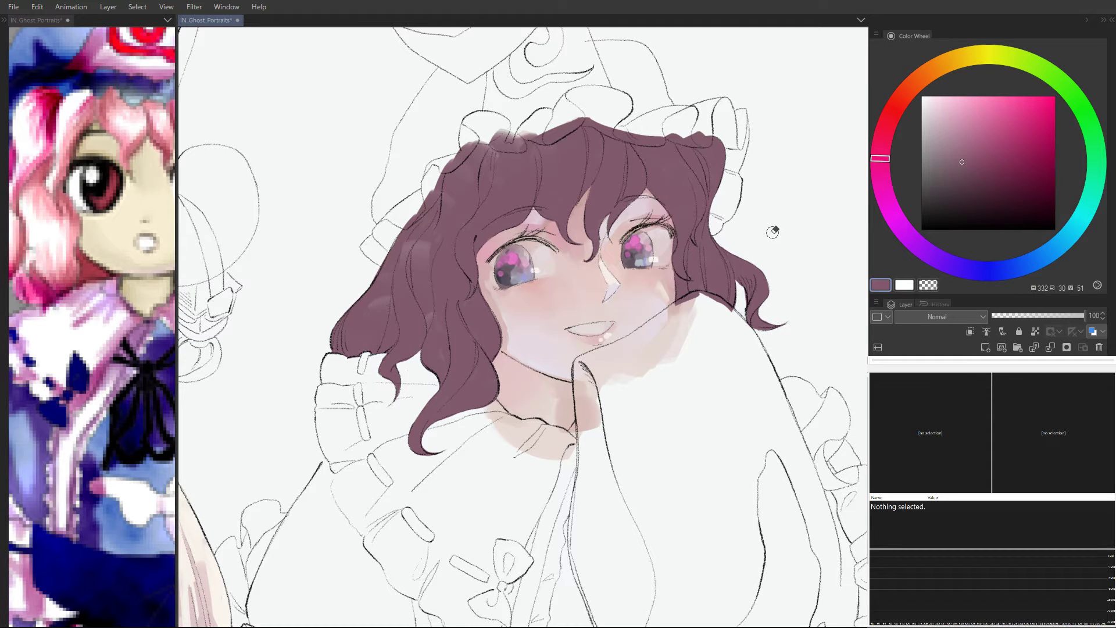
Step: Mix a dark greyish purple (hue 318, saturation 13, value 30) and softly shade the lower hair on both sides of the face
drag(610, 250, 721, 185)
drag(721, 185, 701, 203)
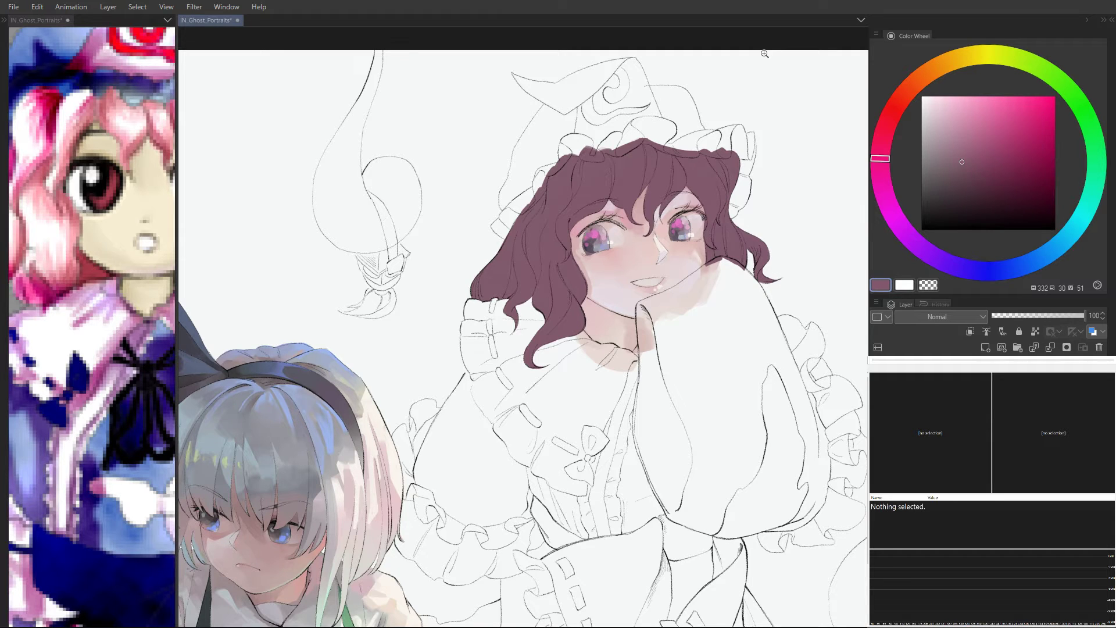
drag(389, 116, 383, 114)
mouse_move(112, 224)
mouse_down()
mouse_move(86, 203)
mouse_move(105, 229)
mouse_move(98, 223)
mouse_up()
click(624, 172)
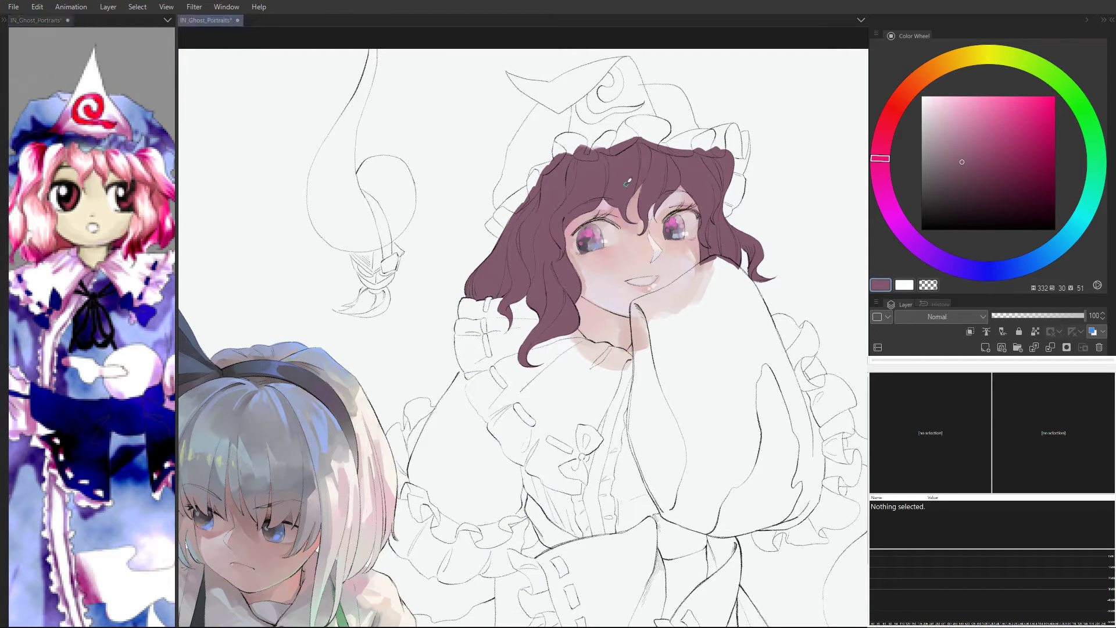
click(960, 185)
drag(882, 160, 883, 185)
click(940, 190)
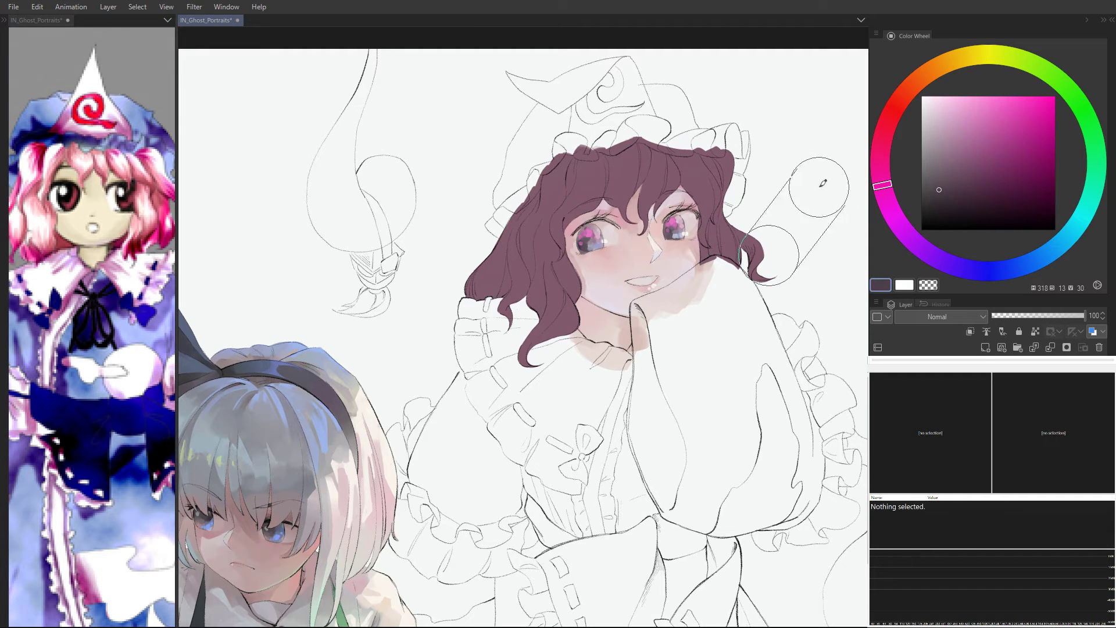
mouse_move(575, 271)
mouse_down()
mouse_move(540, 316)
mouse_move(502, 287)
mouse_move(458, 314)
mouse_up()
mouse_move(498, 263)
mouse_down()
mouse_move(550, 230)
mouse_move(561, 244)
mouse_up()
drag(752, 264, 725, 232)
Step: Mix a deeper purple (hue 316, saturation 22, value 23) and darken the lower locks and the hair around the temples
click(951, 199)
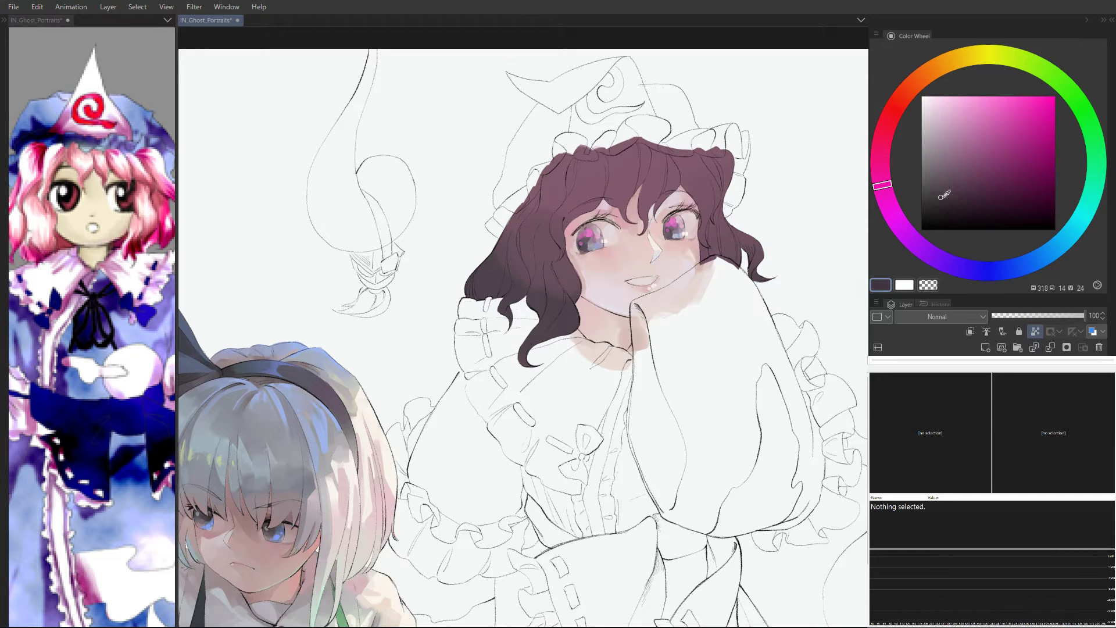
drag(883, 175, 881, 163)
mouse_move(508, 311)
mouse_down()
mouse_move(522, 342)
mouse_move(482, 274)
mouse_move(570, 323)
mouse_move(557, 257)
mouse_up()
click(885, 175)
drag(886, 176, 884, 188)
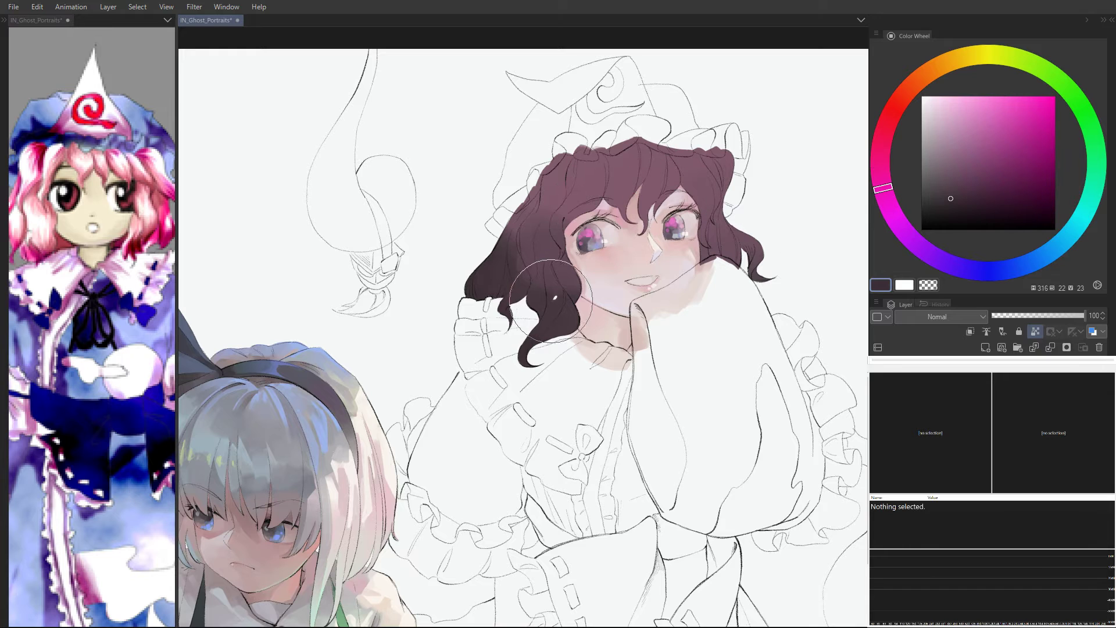
mouse_move(551, 300)
mouse_down()
mouse_move(492, 301)
mouse_move(539, 241)
mouse_up()
mouse_move(734, 265)
mouse_down()
mouse_move(715, 274)
mouse_move(710, 186)
mouse_up()
drag(561, 189, 576, 215)
Step: Sample the fringe, shift it to a richer magenta (hue 327, saturation 42, value 60) and glaze the crown and side hair
alt+click(656, 174)
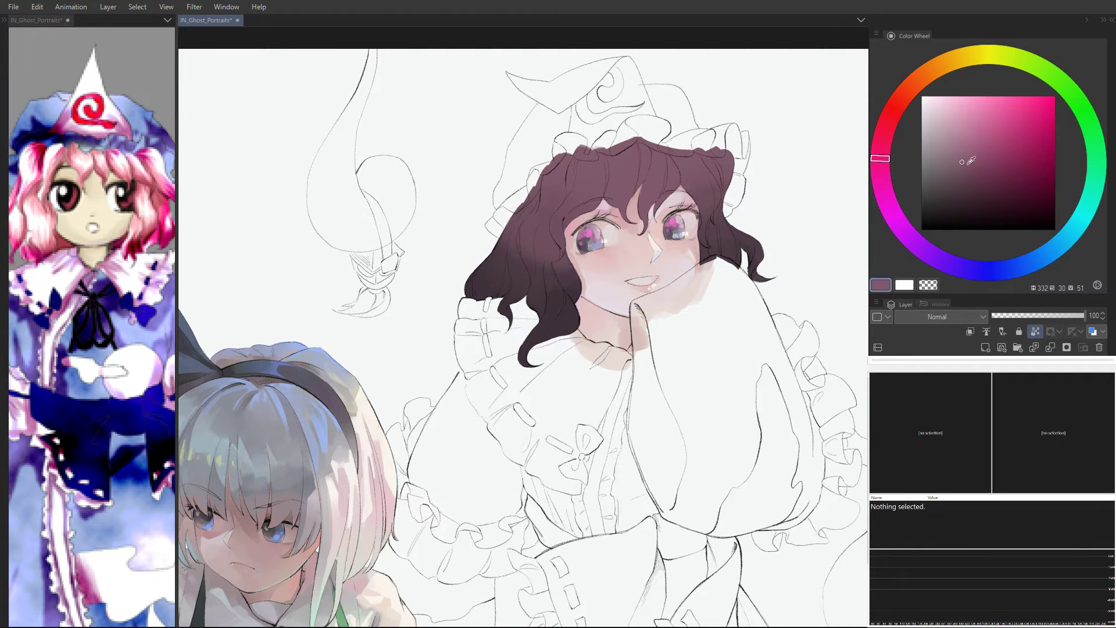
drag(981, 145, 982, 147)
drag(877, 158, 879, 168)
mouse_move(652, 151)
mouse_down()
mouse_move(663, 187)
mouse_move(695, 186)
mouse_move(599, 179)
mouse_move(551, 238)
mouse_move(569, 266)
mouse_up()
drag(710, 205, 750, 251)
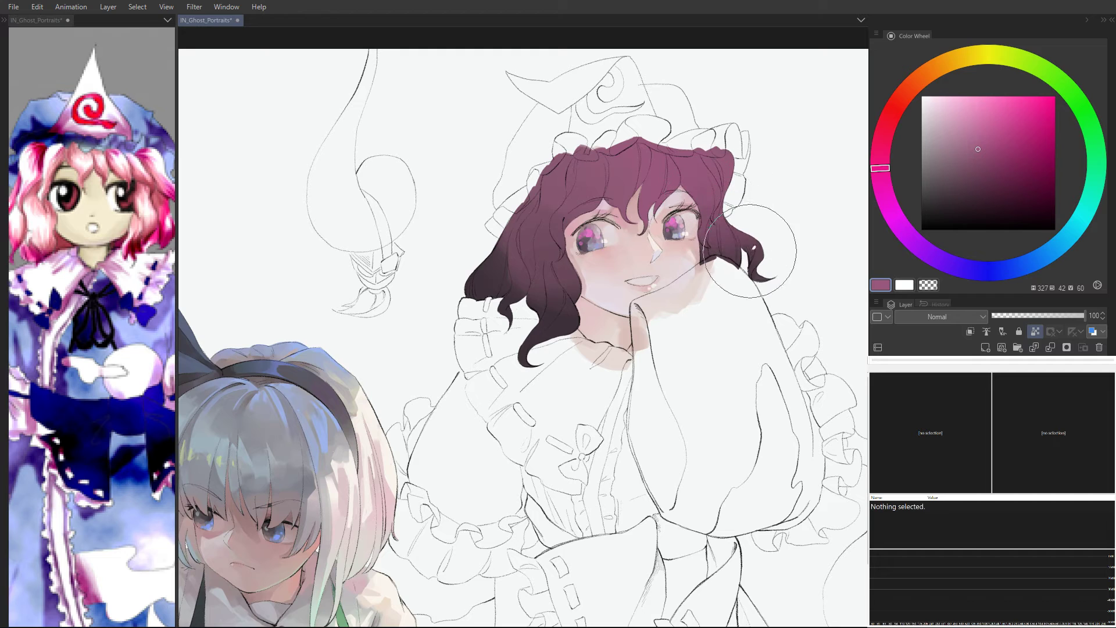
mouse_move(552, 264)
mouse_down()
mouse_move(520, 295)
mouse_move(567, 298)
mouse_up()
Step: Mix a cool grey (hue 216, saturation 4, value 55) and airbrush it with a larger brush over the bangs and cheek-side hair
click(881, 181)
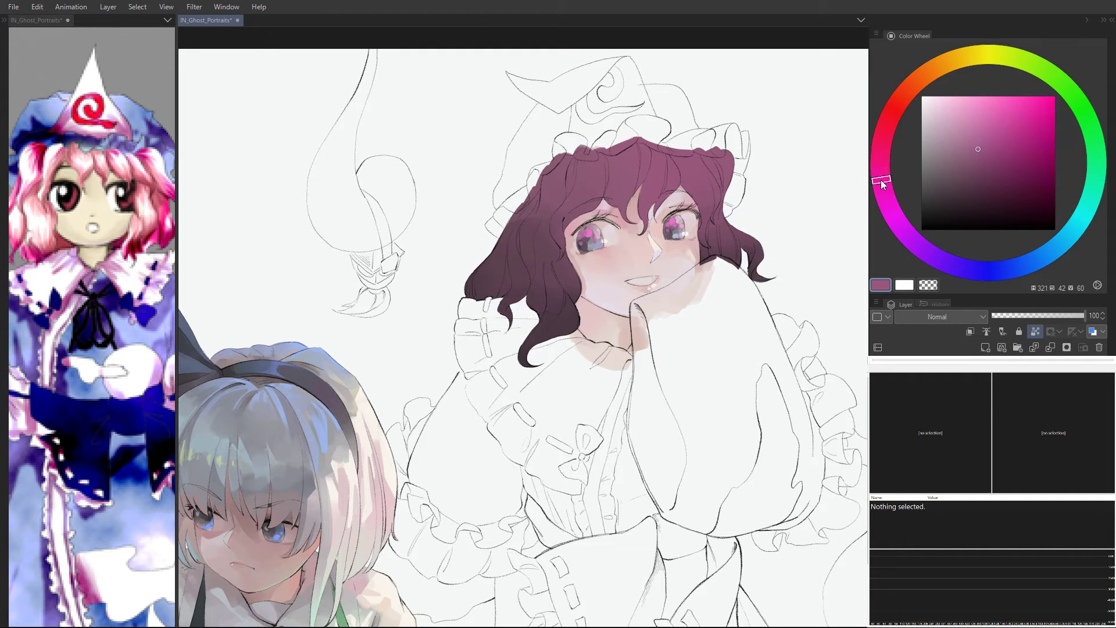
mouse_move(882, 184)
mouse_down()
mouse_move(925, 244)
mouse_move(1033, 262)
mouse_up()
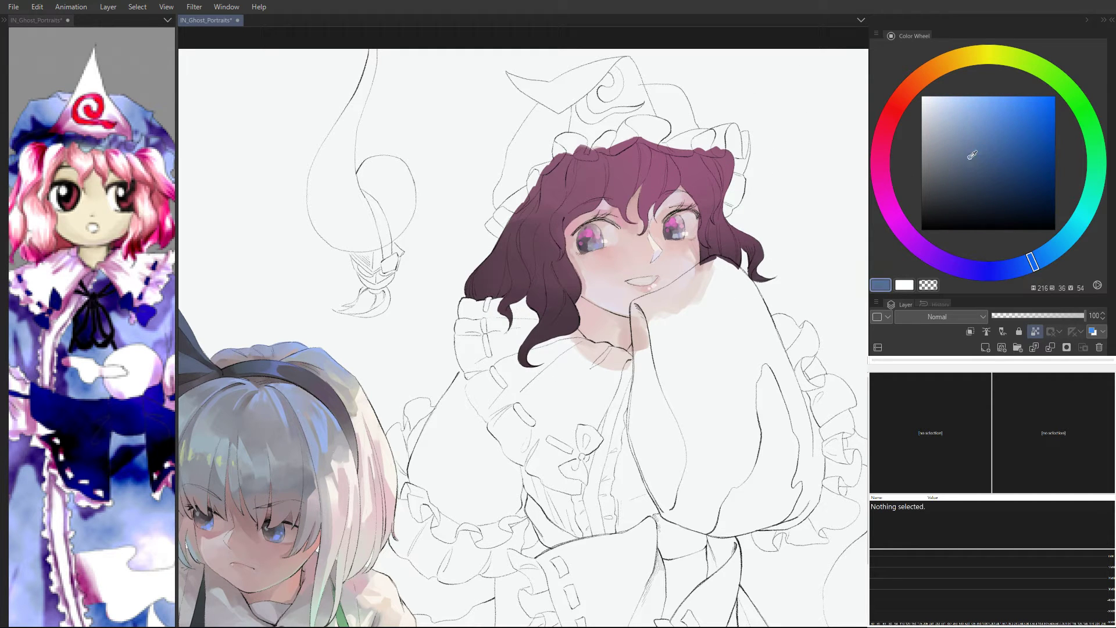
drag(972, 155, 926, 155)
mouse_move(710, 239)
mouse_down()
mouse_move(713, 201)
mouse_move(700, 205)
mouse_move(721, 250)
mouse_up()
key(])
mouse_move(608, 206)
mouse_down()
mouse_move(656, 207)
mouse_move(581, 224)
mouse_move(546, 331)
mouse_move(536, 267)
mouse_move(537, 330)
mouse_move(589, 194)
mouse_move(695, 178)
mouse_move(556, 251)
mouse_up()
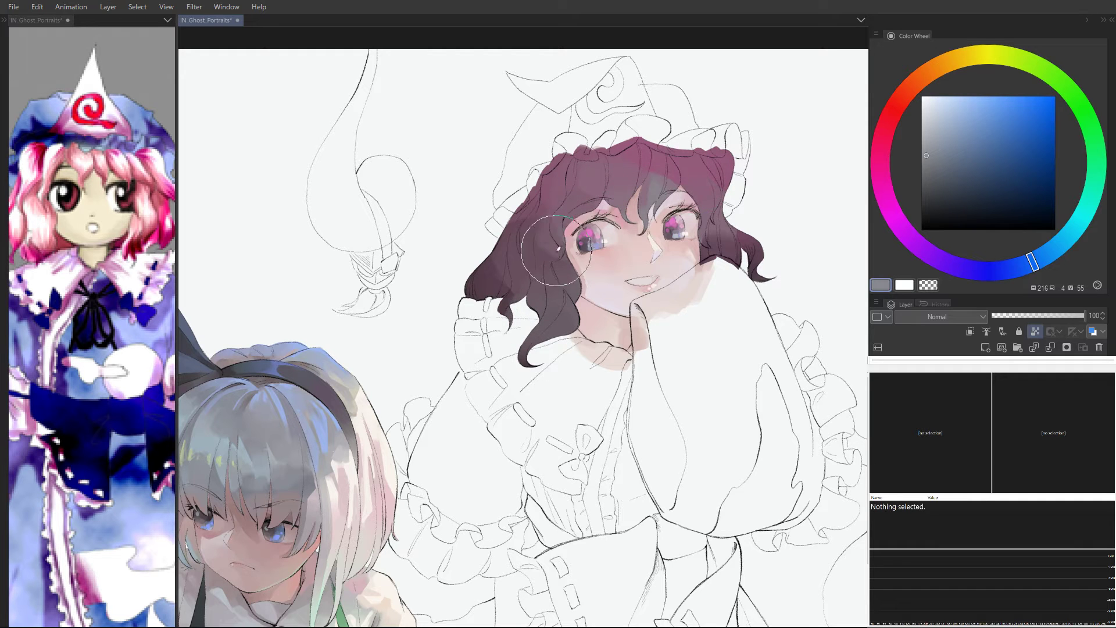
mouse_move(665, 200)
mouse_down()
mouse_move(706, 194)
mouse_move(666, 154)
mouse_up()
Step: Sample the skin pink between the bangs (hue 357, saturation 19, value 82) and softly tint the bang tips and cheek-side locks
alt+click(628, 217)
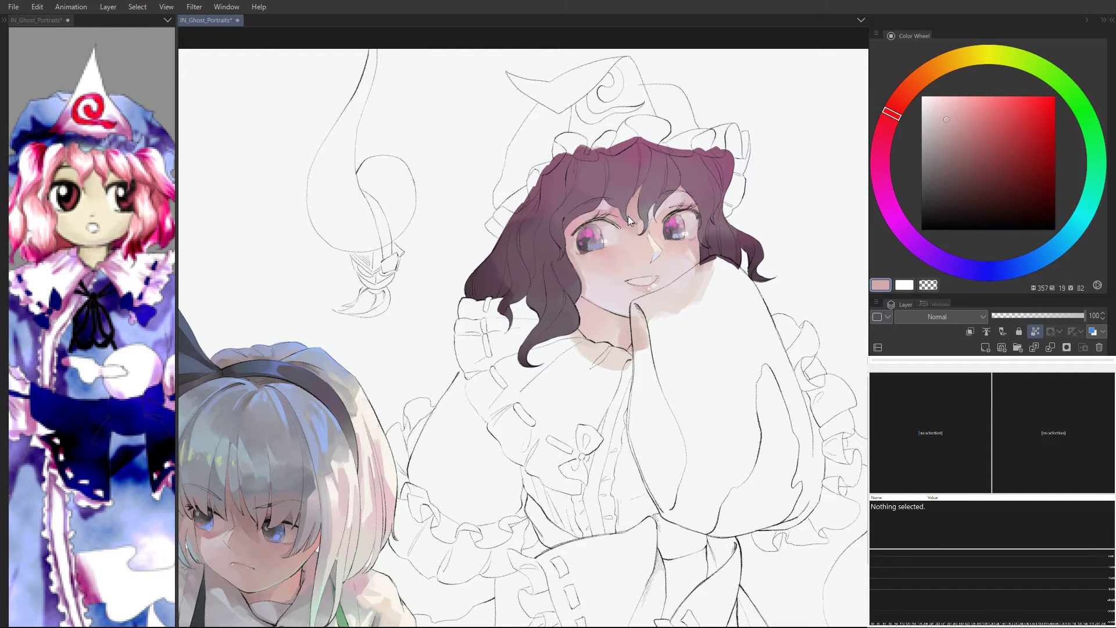
mouse_move(629, 219)
mouse_down()
mouse_move(645, 192)
mouse_move(639, 203)
mouse_up()
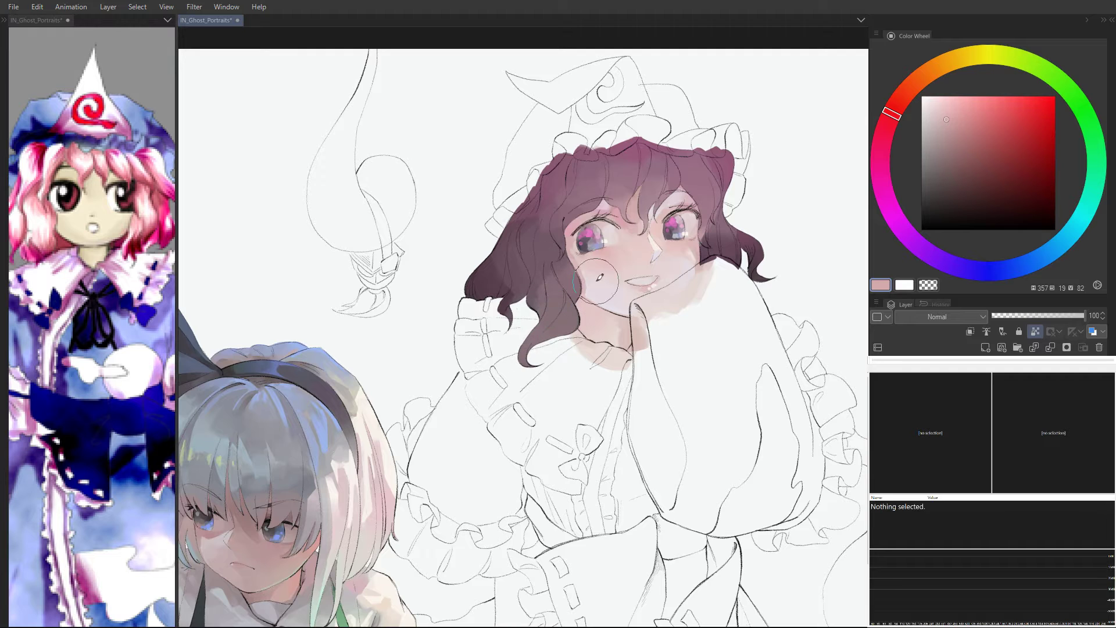
mouse_move(530, 260)
mouse_down()
mouse_move(531, 282)
mouse_move(500, 286)
mouse_move(540, 283)
mouse_move(531, 235)
mouse_move(557, 307)
mouse_move(543, 317)
mouse_move(555, 258)
mouse_move(556, 305)
mouse_up()
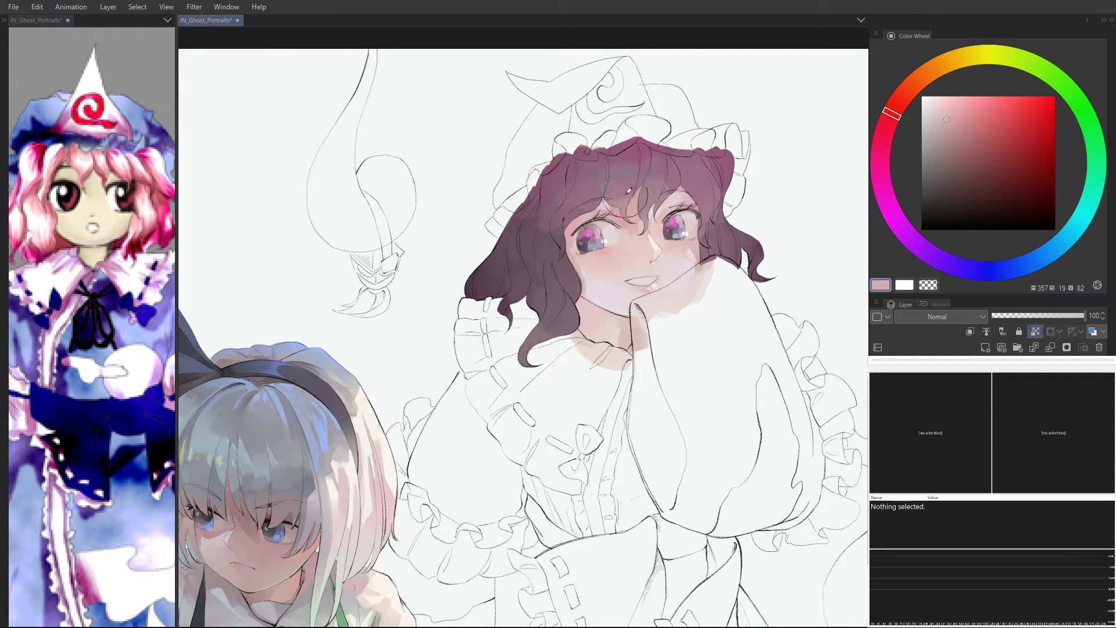
Step: Sample the plum by the hat frill and mix a dusty rose (hue 354, saturation 22, value 69) for warming the hair
alt+click(726, 161)
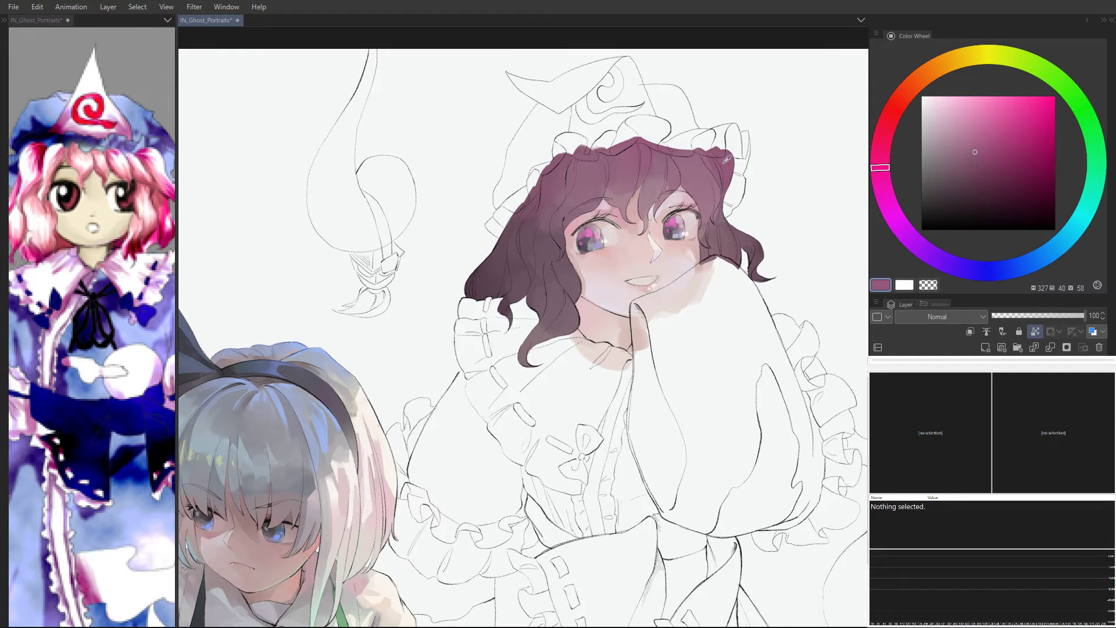
click(950, 137)
drag(880, 167, 889, 118)
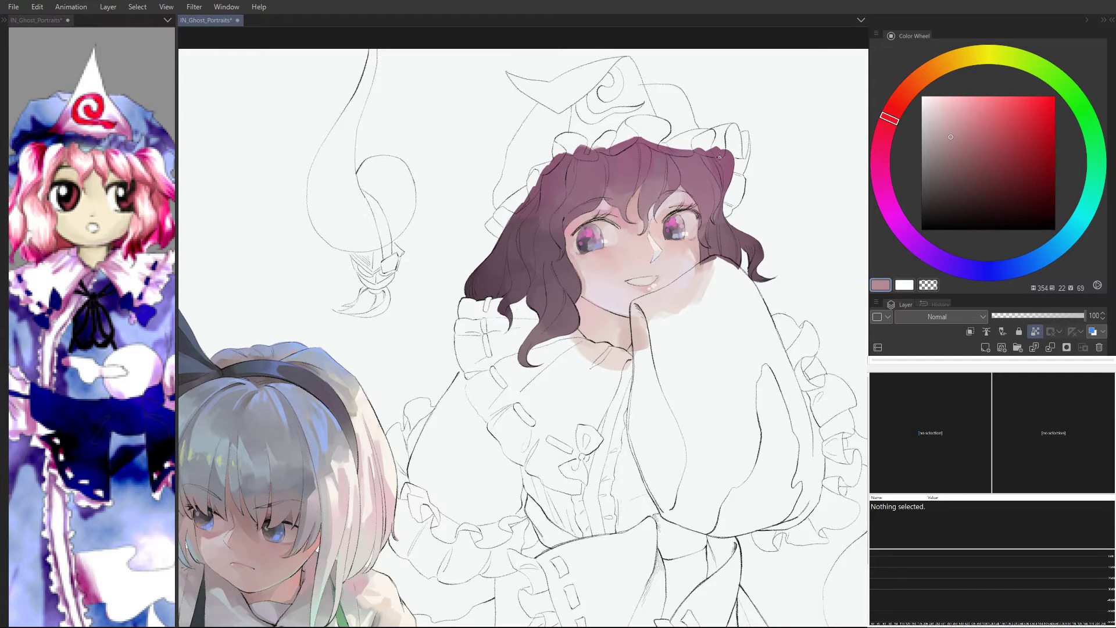
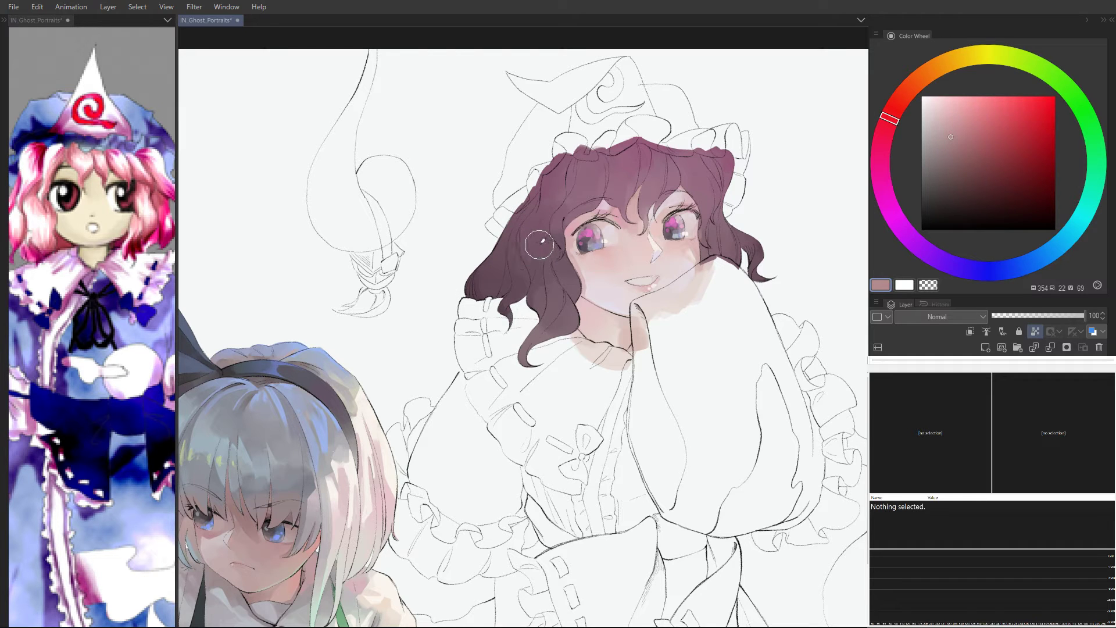
Step: Sample the outer lock, shift it to a saturated plum (hue 328, saturation 40, value 52) and brighten the lock's lower end
alt+click(505, 278)
click(975, 160)
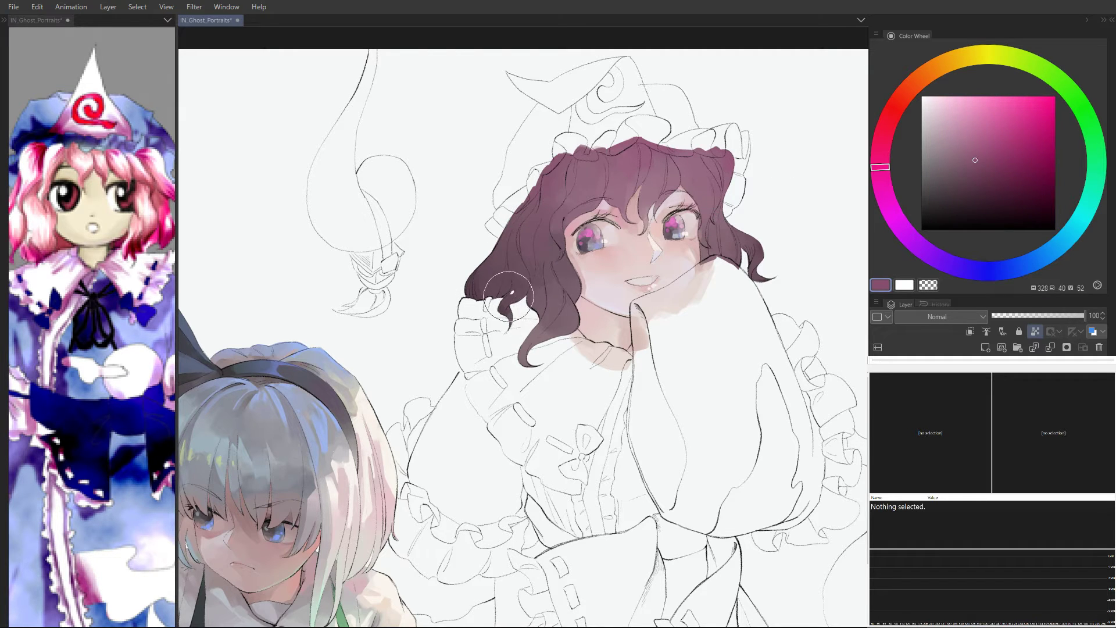
mouse_move(509, 296)
mouse_down()
mouse_move(515, 264)
mouse_move(477, 283)
mouse_up()
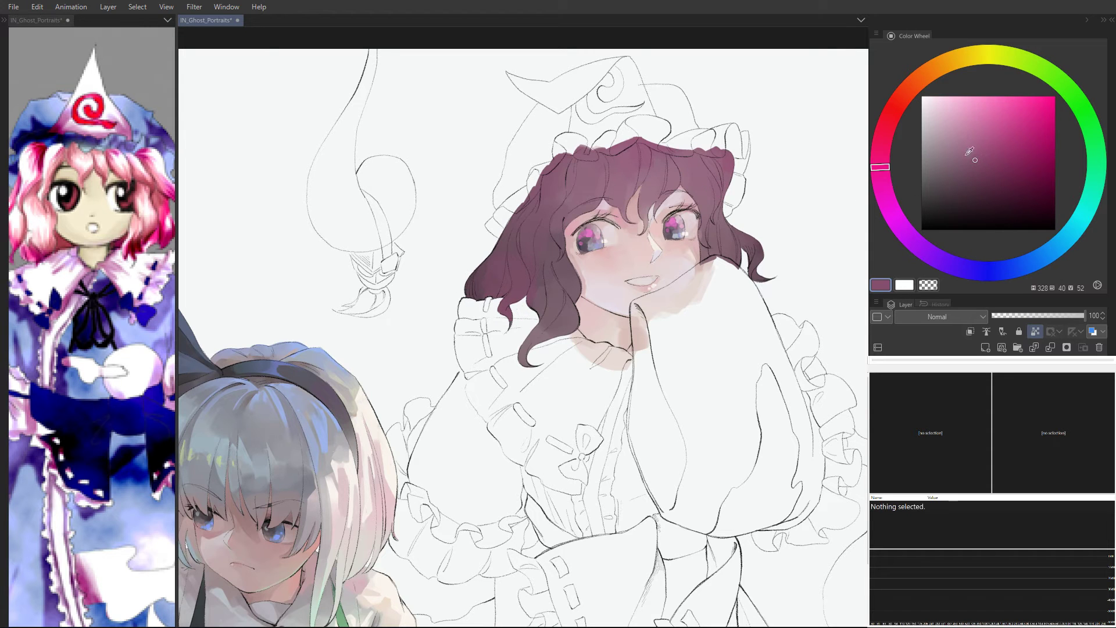
Step: Mix a dark reddish brown (hue 350, saturation 27, value 39), warm it further and tint the lower locks on both sides
click(957, 174)
drag(879, 175, 887, 125)
mouse_move(528, 284)
mouse_down()
mouse_move(470, 301)
mouse_move(513, 272)
mouse_up()
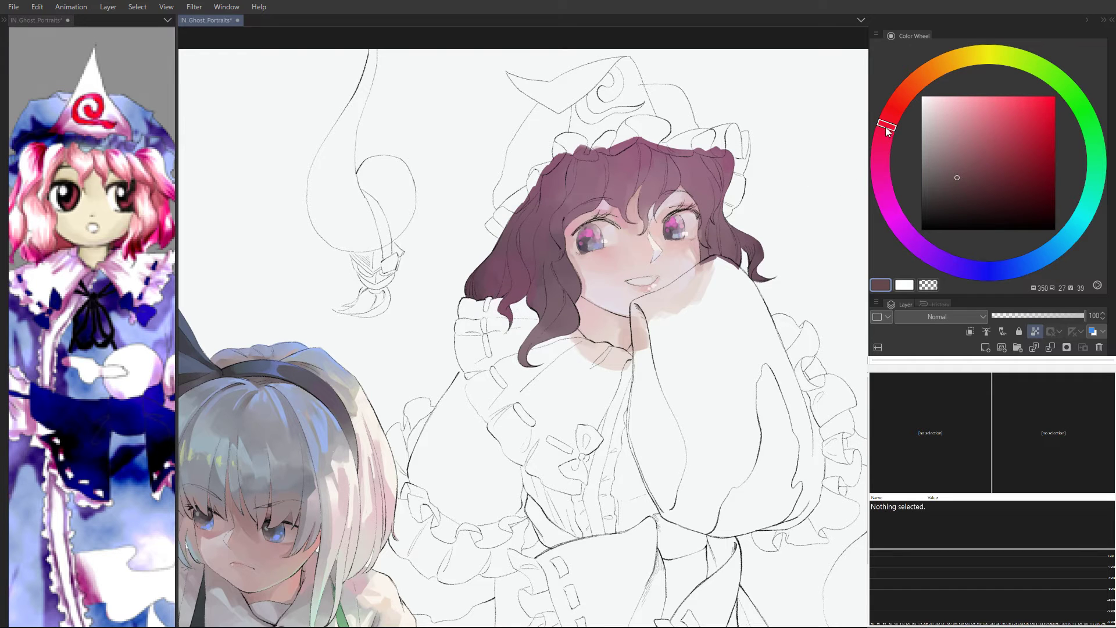
drag(887, 132, 891, 114)
mouse_move(532, 293)
mouse_down()
mouse_move(509, 293)
mouse_move(581, 312)
mouse_move(532, 291)
mouse_move(492, 305)
mouse_up()
mouse_move(721, 234)
mouse_down()
mouse_move(709, 263)
mouse_move(728, 233)
mouse_up()
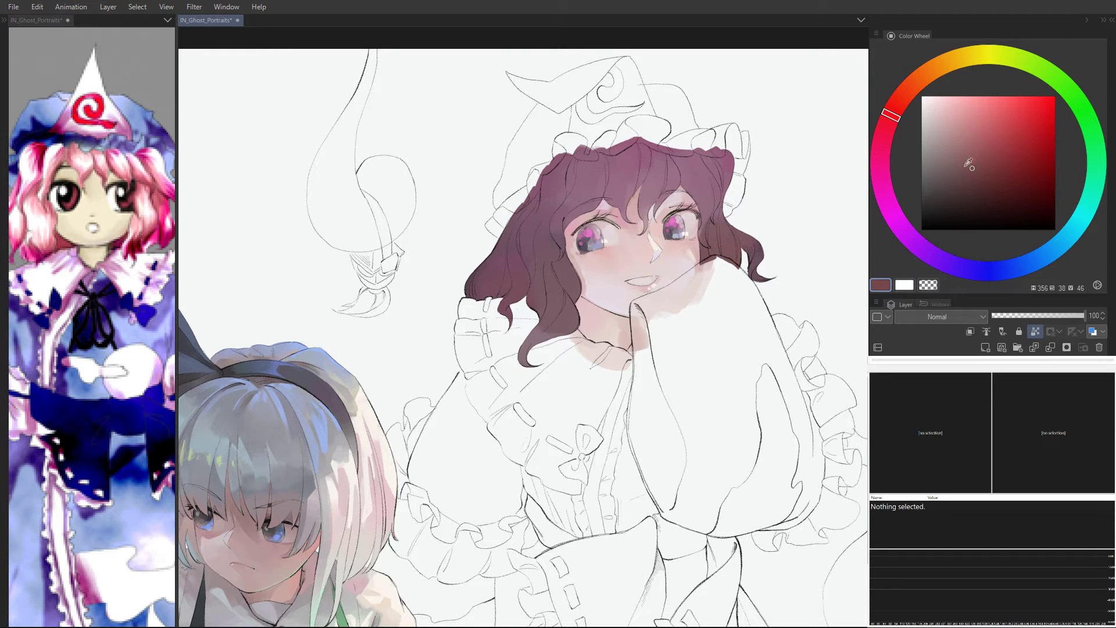
Step: Mix a muted blue-grey (hue 231, saturation 21, value 58) and tint the neck-side lock, the central bang tips and the hair beside the far eye
mouse_move(889, 197)
mouse_down()
mouse_move(982, 271)
mouse_move(1005, 269)
mouse_up()
click(950, 152)
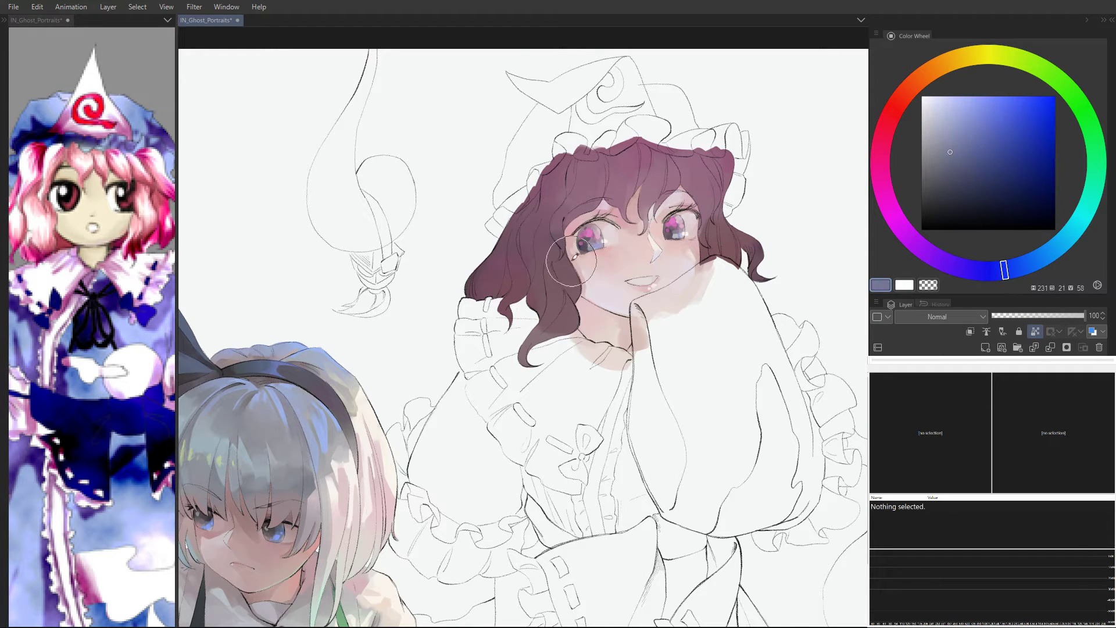
mouse_move(573, 262)
mouse_down()
mouse_move(591, 297)
mouse_move(576, 319)
mouse_move(544, 274)
mouse_up()
mouse_move(651, 233)
mouse_down()
mouse_move(632, 208)
mouse_move(585, 235)
mouse_move(670, 186)
mouse_move(550, 200)
mouse_up()
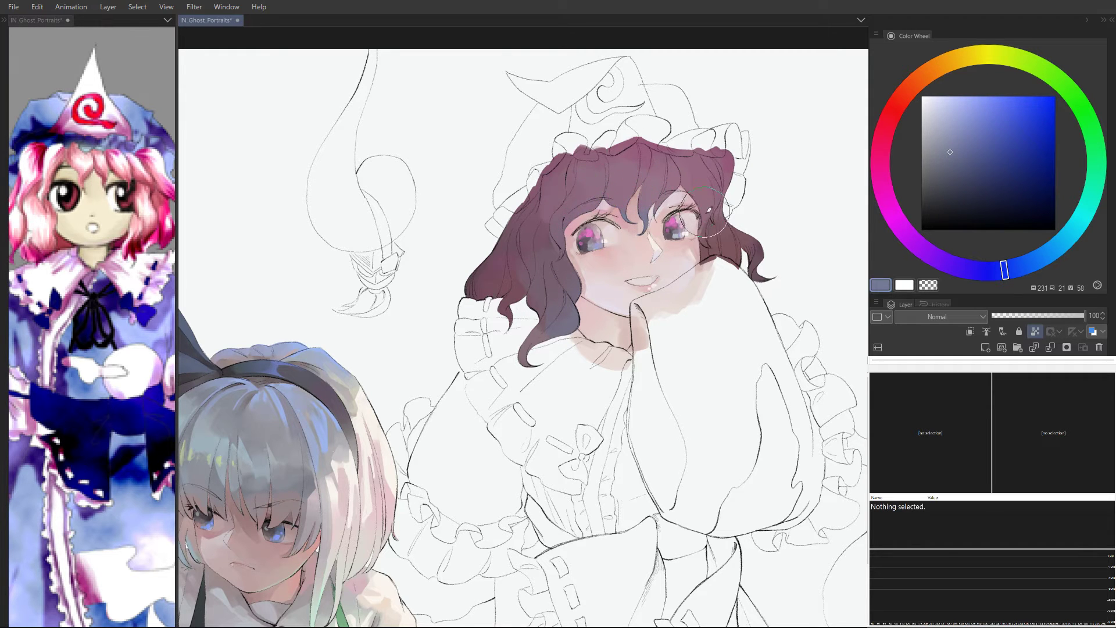
mouse_move(705, 219)
mouse_down()
mouse_move(723, 256)
mouse_move(727, 232)
mouse_up()
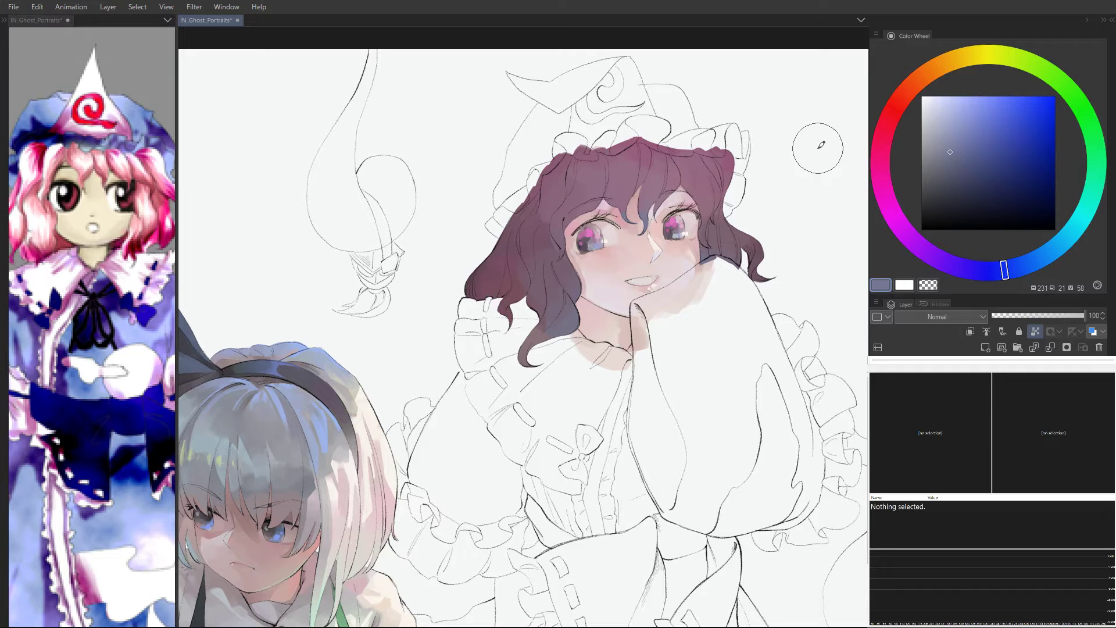
Step: Sample the hair by the frill, mix a bright pink (hue 338, saturation 37, value 85) and glaze the centre and far side of the bangs
alt+click(713, 167)
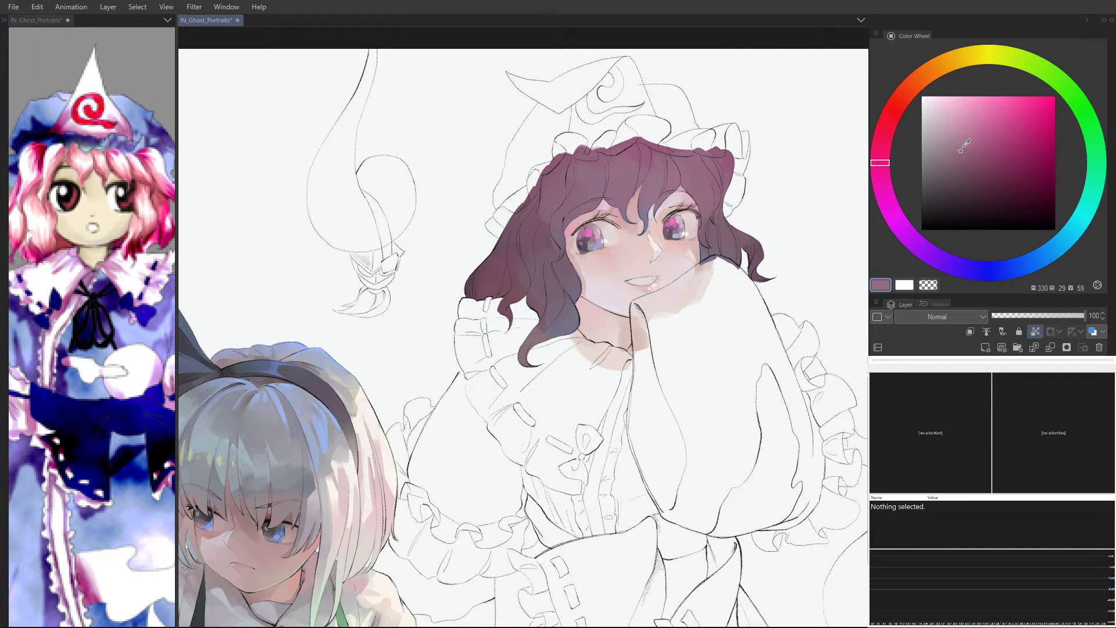
click(999, 111)
drag(881, 161, 882, 147)
click(971, 115)
mouse_move(701, 164)
mouse_down()
mouse_move(714, 192)
mouse_move(669, 165)
mouse_move(665, 176)
mouse_move(658, 166)
mouse_move(604, 174)
mouse_move(644, 180)
mouse_move(653, 128)
mouse_up()
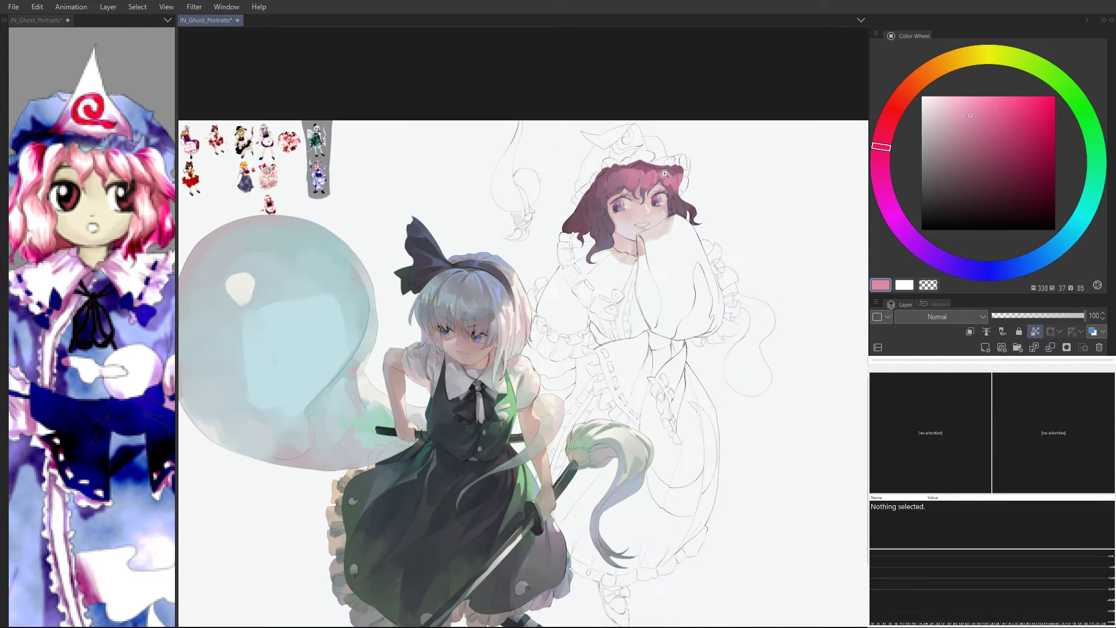
scroll(665, 174, up, 4)
Step: Recolour the wavy lock above the raised sleeve with rose pinks (hue 337), from saturation 53, value 58 to saturation 48, value 70
alt+click(737, 239)
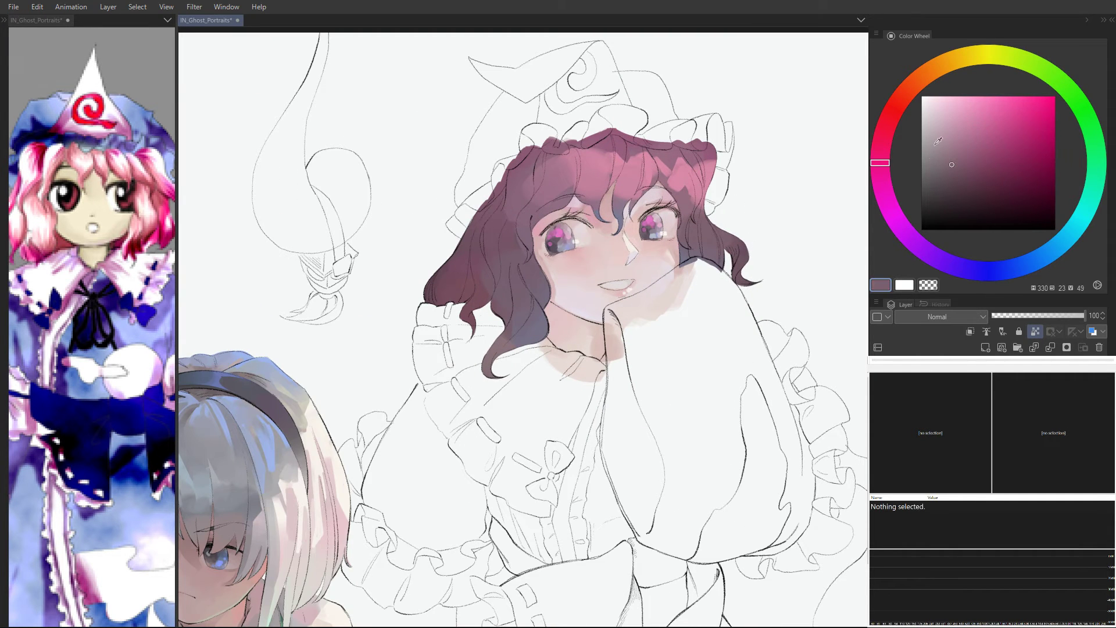
click(946, 153)
drag(721, 225, 709, 235)
key(ctrl+z)
click(955, 160)
click(992, 152)
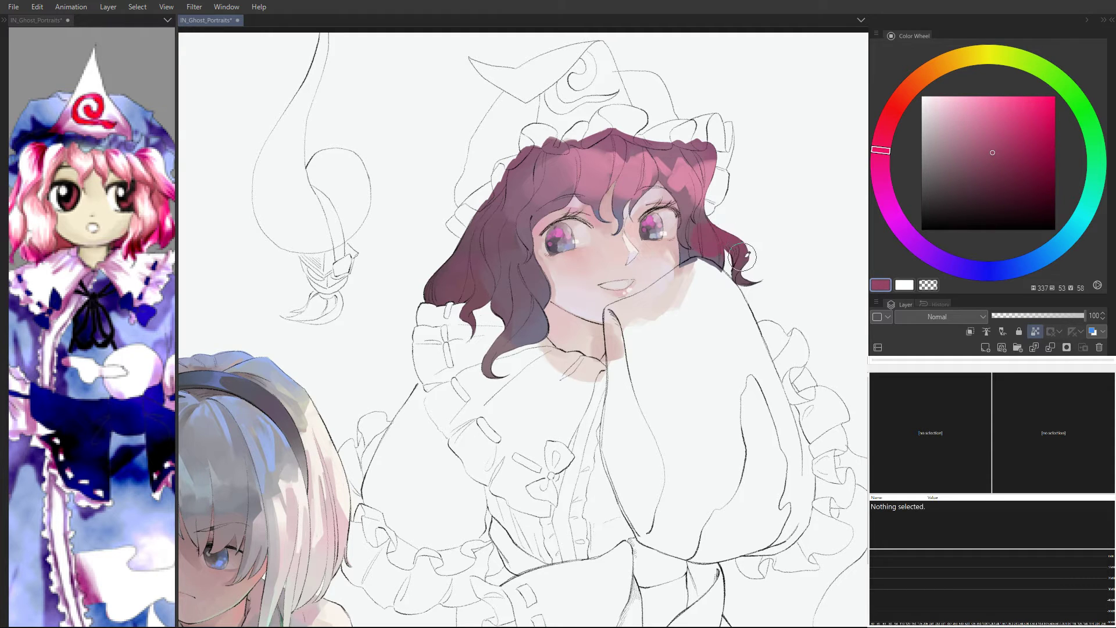
click(989, 135)
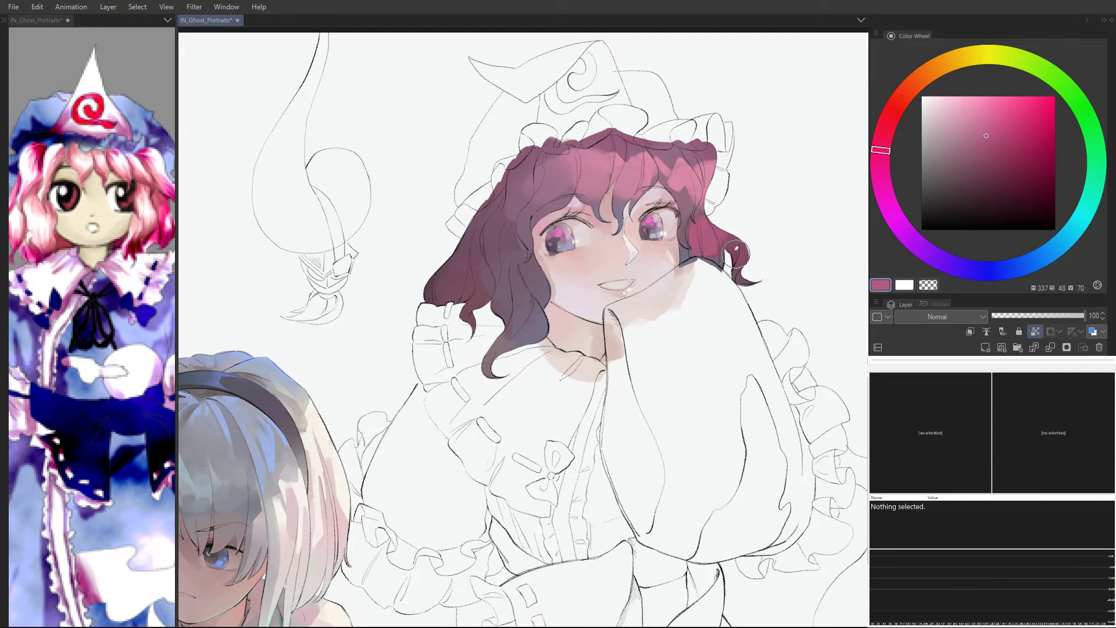
Step: Mix a pale pink (hue 345, saturation 20, value 92) and paint highlights across the bangs and along the lock above the sleeve
click(958, 100)
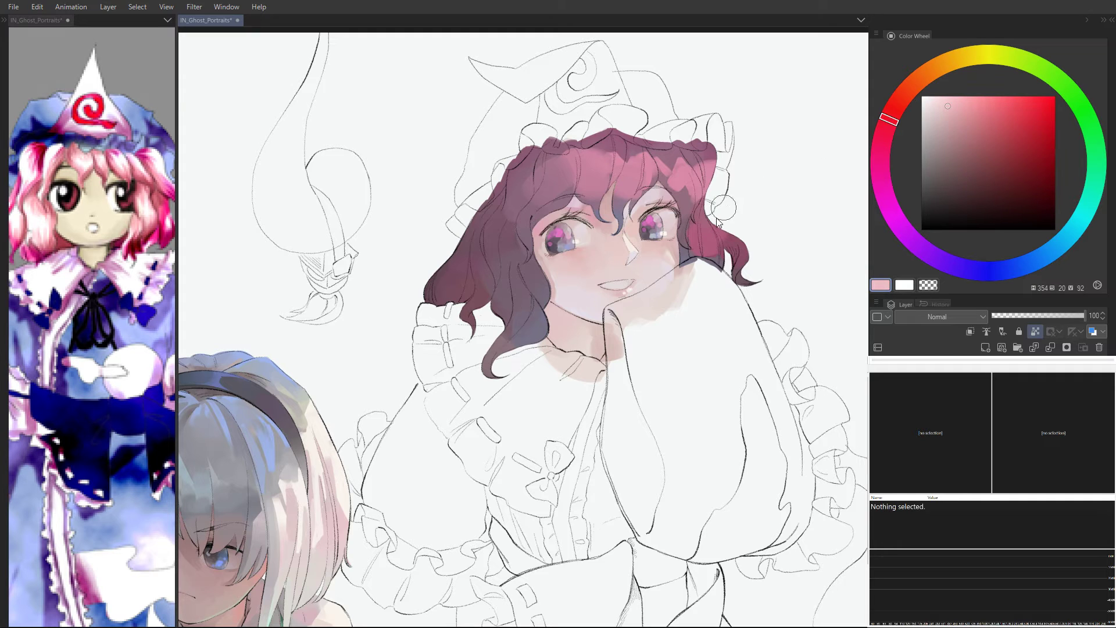
click(884, 135)
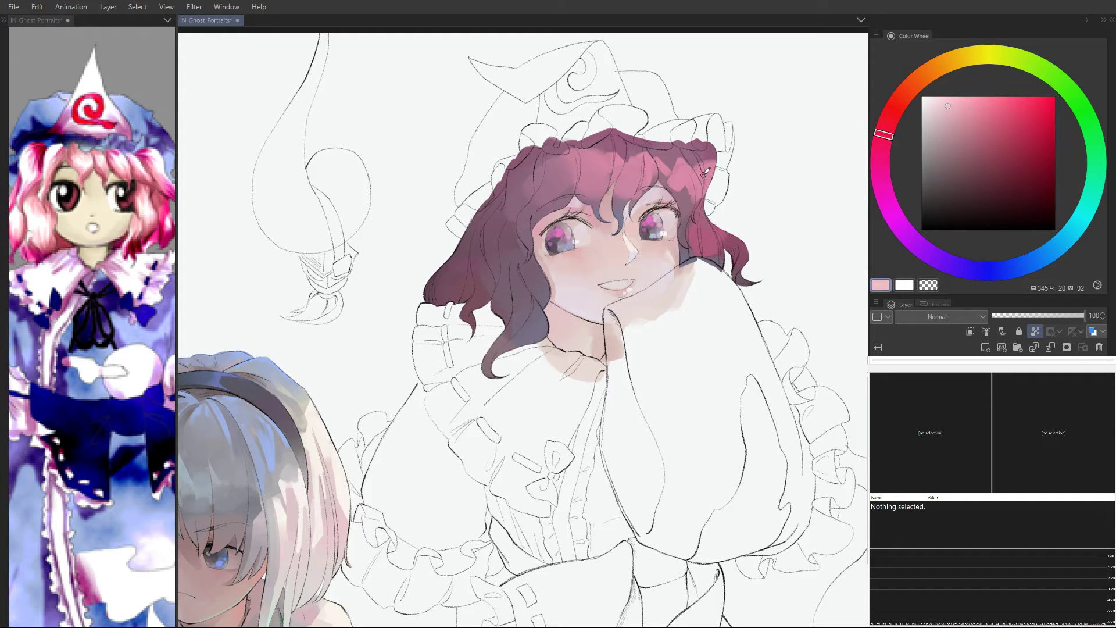
drag(705, 171, 709, 155)
mouse_move(706, 202)
mouse_down()
mouse_move(710, 235)
mouse_move(744, 226)
mouse_move(723, 230)
mouse_move(742, 271)
mouse_up()
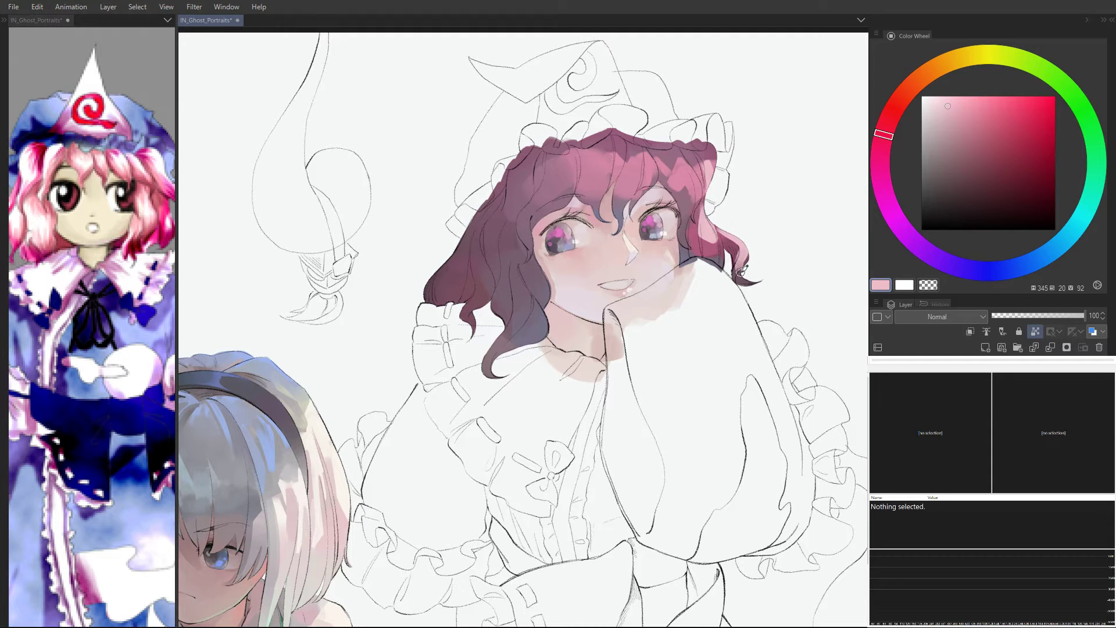
mouse_move(622, 164)
mouse_down()
mouse_move(650, 153)
mouse_move(637, 170)
mouse_move(600, 163)
mouse_move(583, 191)
mouse_move(656, 168)
mouse_move(697, 173)
mouse_move(695, 183)
mouse_move(680, 165)
mouse_move(691, 137)
mouse_move(676, 165)
mouse_move(647, 162)
mouse_up()
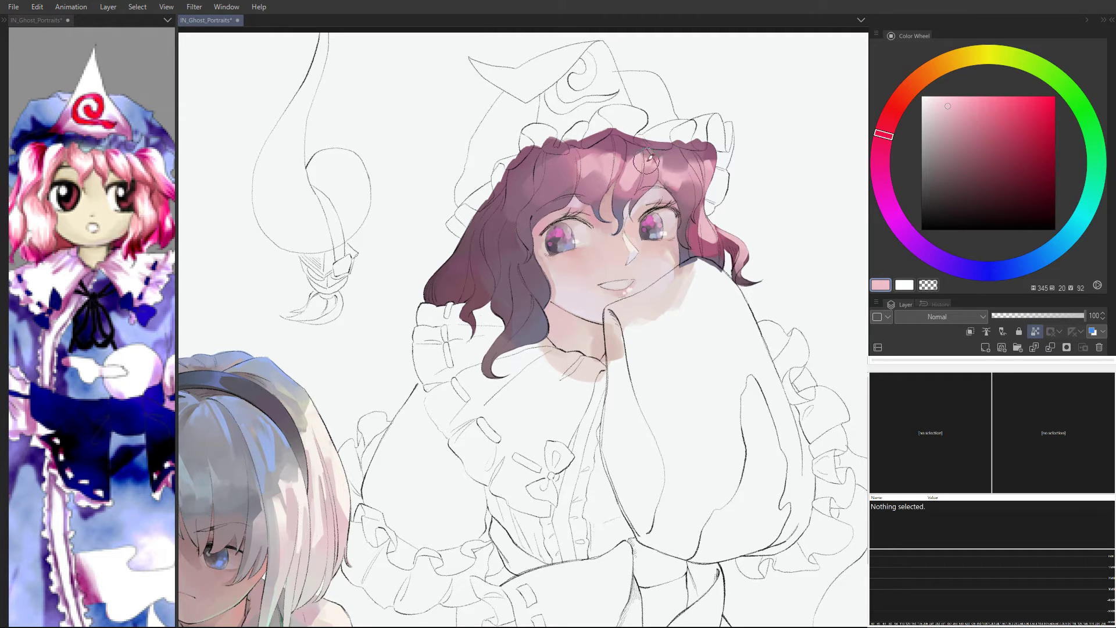
Step: Mix a muted violet (hue 276, saturation 25, value 64) and shade the hair under the hat frill and over the shadowed side of the crown
alt+click(614, 138)
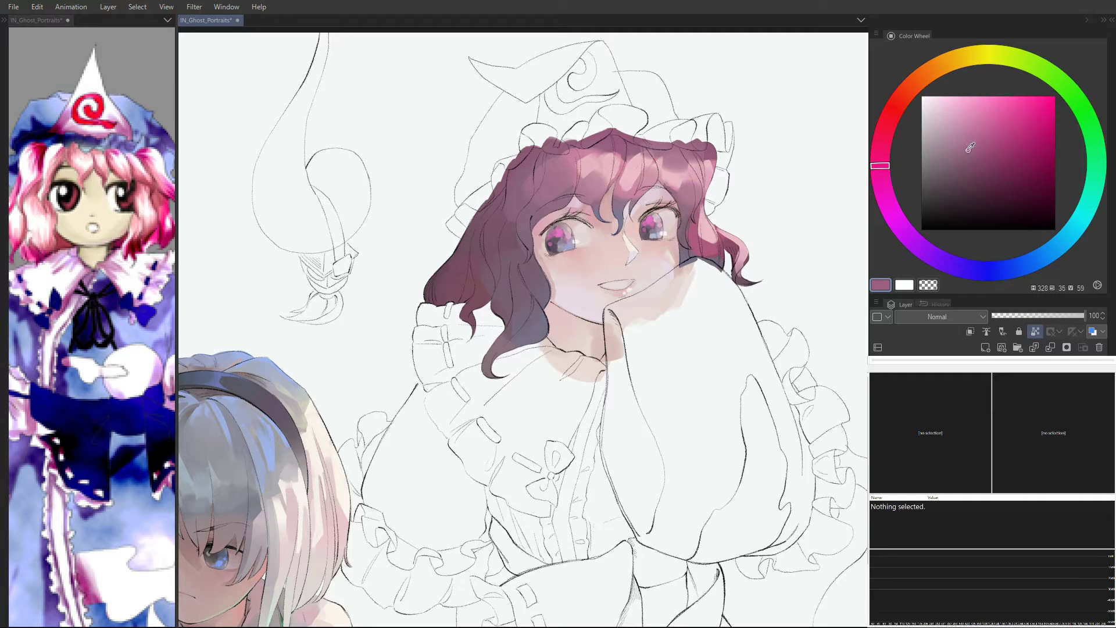
drag(970, 147, 939, 142)
click(882, 183)
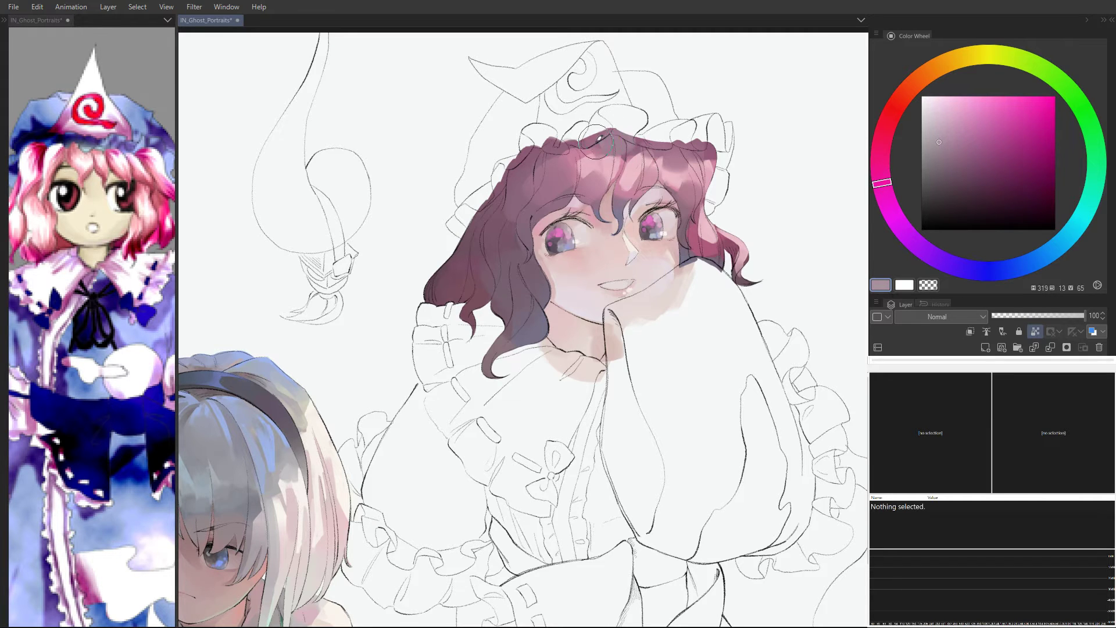
key(ctrl+z)
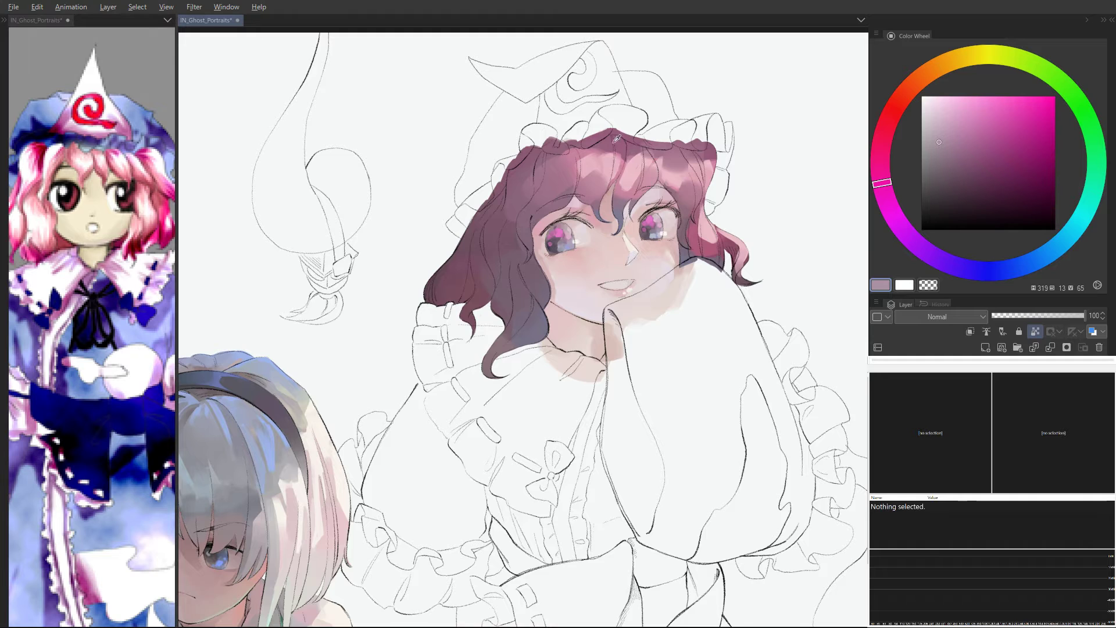
click(929, 250)
mouse_move(610, 142)
mouse_down()
mouse_move(511, 170)
mouse_move(483, 247)
mouse_move(442, 251)
mouse_move(484, 229)
mouse_move(470, 256)
mouse_move(492, 218)
mouse_move(554, 200)
mouse_move(496, 225)
mouse_move(449, 295)
mouse_move(475, 268)
mouse_move(504, 187)
mouse_move(575, 156)
mouse_move(646, 139)
mouse_move(691, 150)
mouse_move(702, 135)
mouse_move(723, 154)
mouse_move(725, 202)
mouse_move(706, 151)
mouse_move(716, 186)
mouse_up()
click(955, 145)
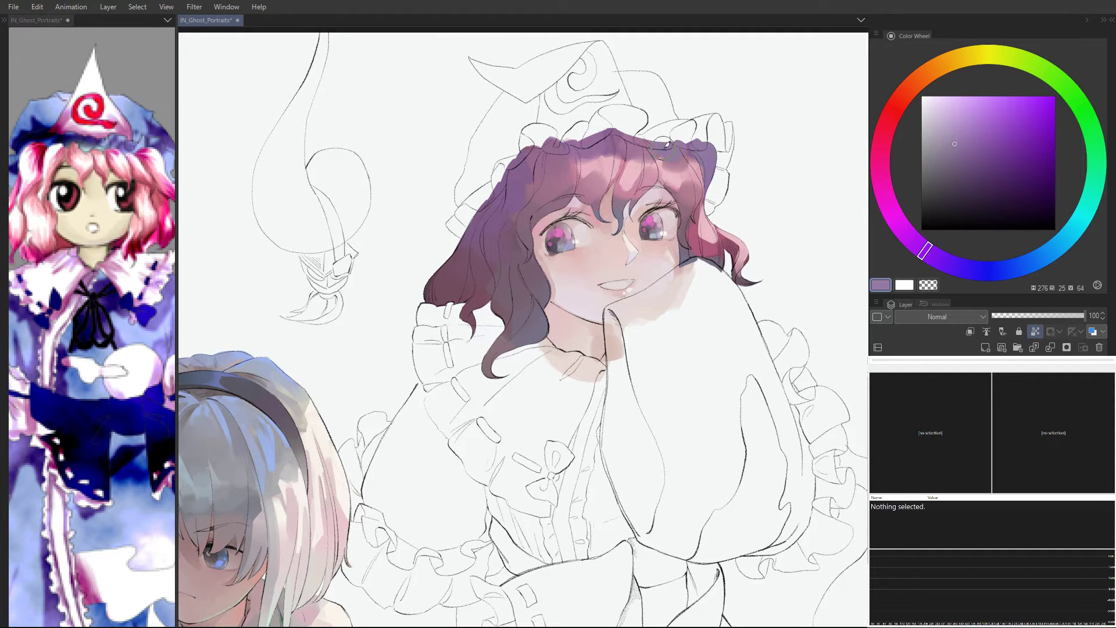
mouse_move(664, 145)
mouse_down()
mouse_move(568, 154)
mouse_move(597, 150)
mouse_move(565, 155)
mouse_move(551, 196)
mouse_move(512, 193)
mouse_move(584, 169)
mouse_up()
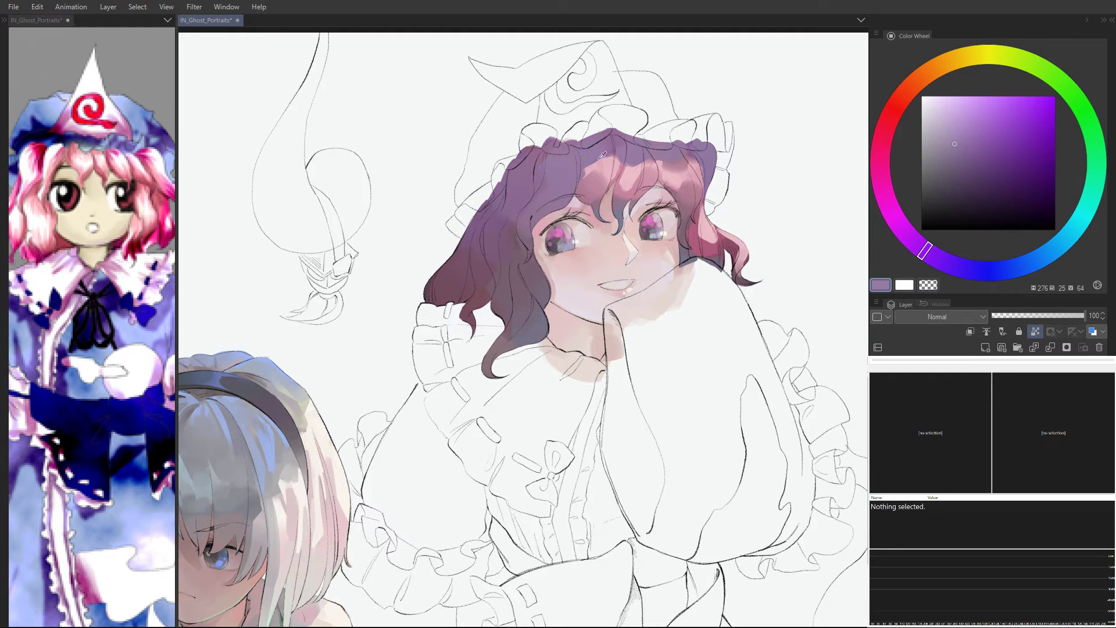
Step: Reshape the bang highlights with sampled pale pink and violet (hue 295, saturation 28, value 61), adding a light streak over the near eye
alt+click(608, 158)
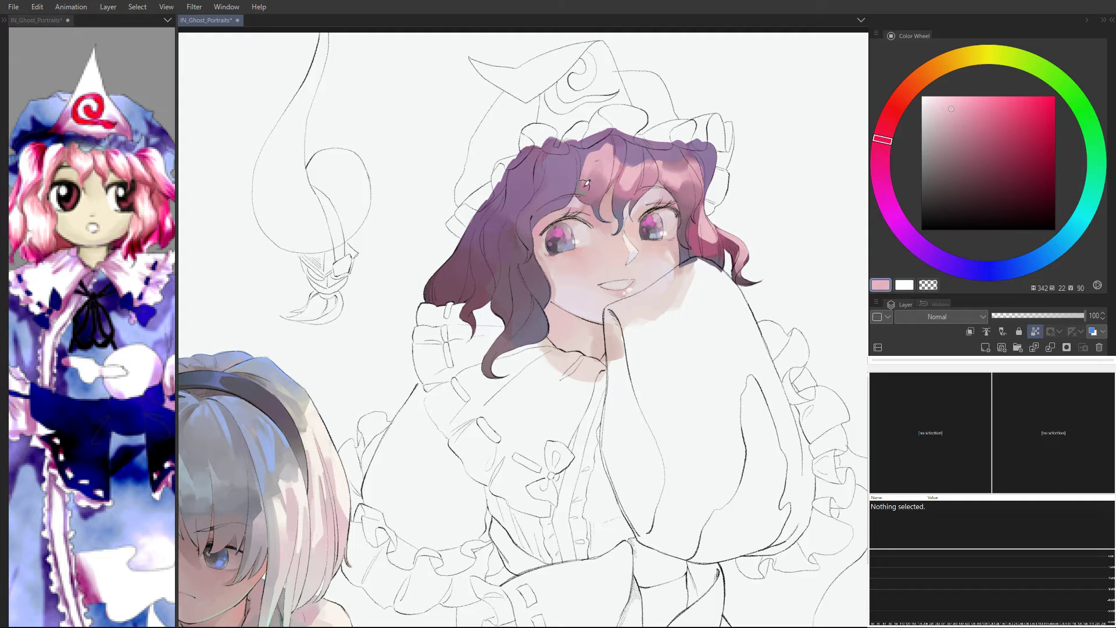
mouse_move(585, 185)
mouse_down()
mouse_move(599, 186)
mouse_move(603, 167)
mouse_up()
alt+click(607, 165)
alt+click(596, 184)
alt+click(604, 156)
alt+click(611, 138)
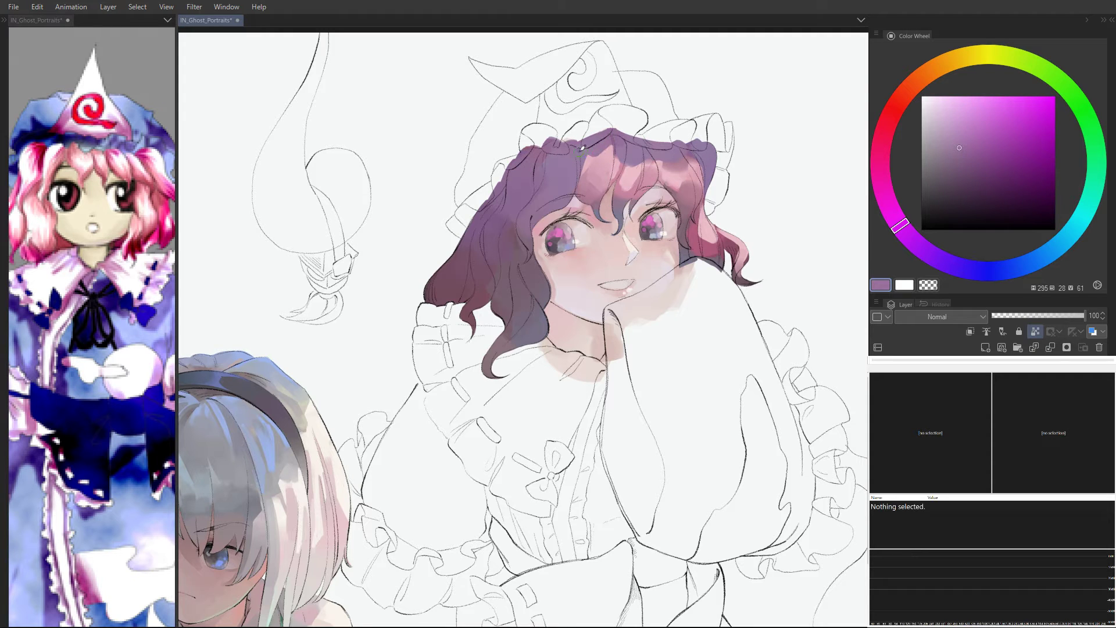
alt+click(595, 154)
alt+click(576, 169)
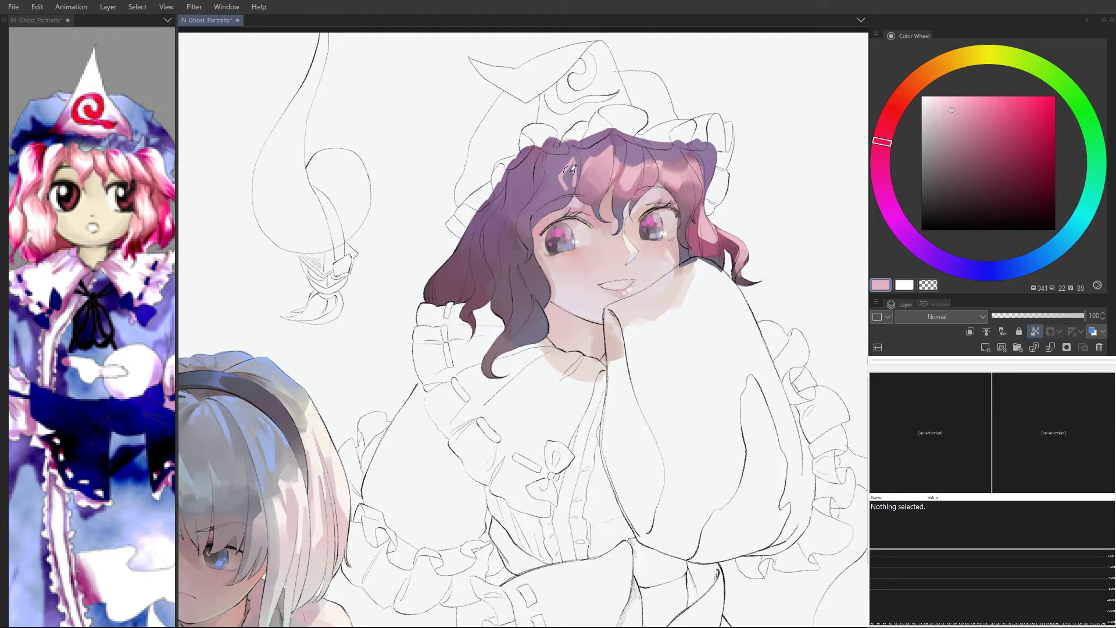
scroll(598, 154, down, 4)
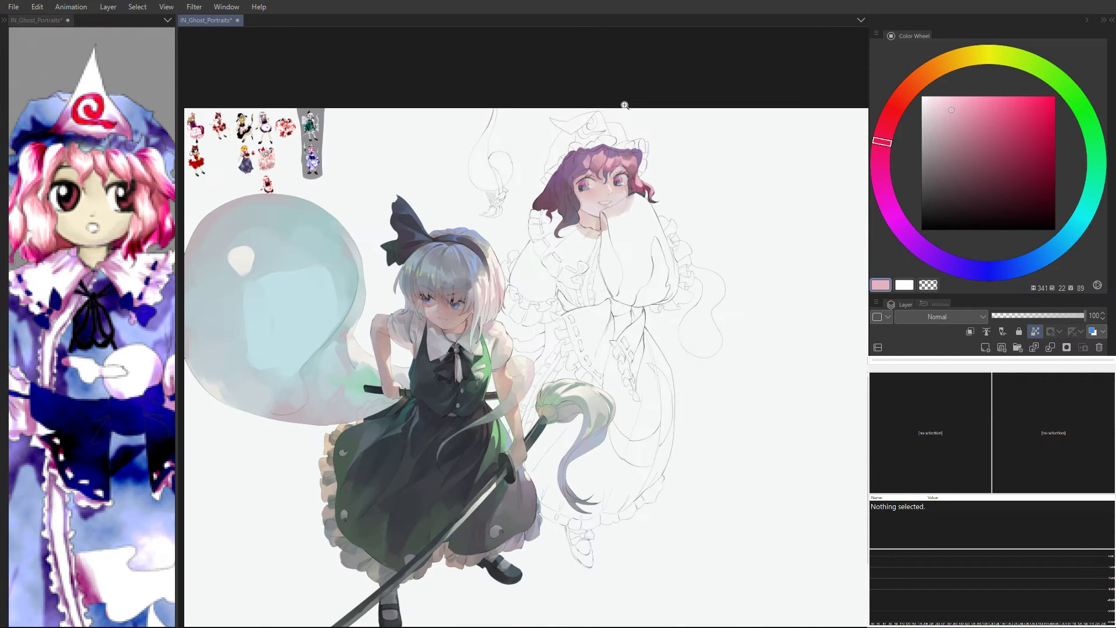
scroll(607, 161, up, 4)
Step: Sample the violet shadow, shift it to a saturated magenta pink (hue 327, saturation 48, value 75) and deepen the lower edge of the bang highlights
alt+click(566, 170)
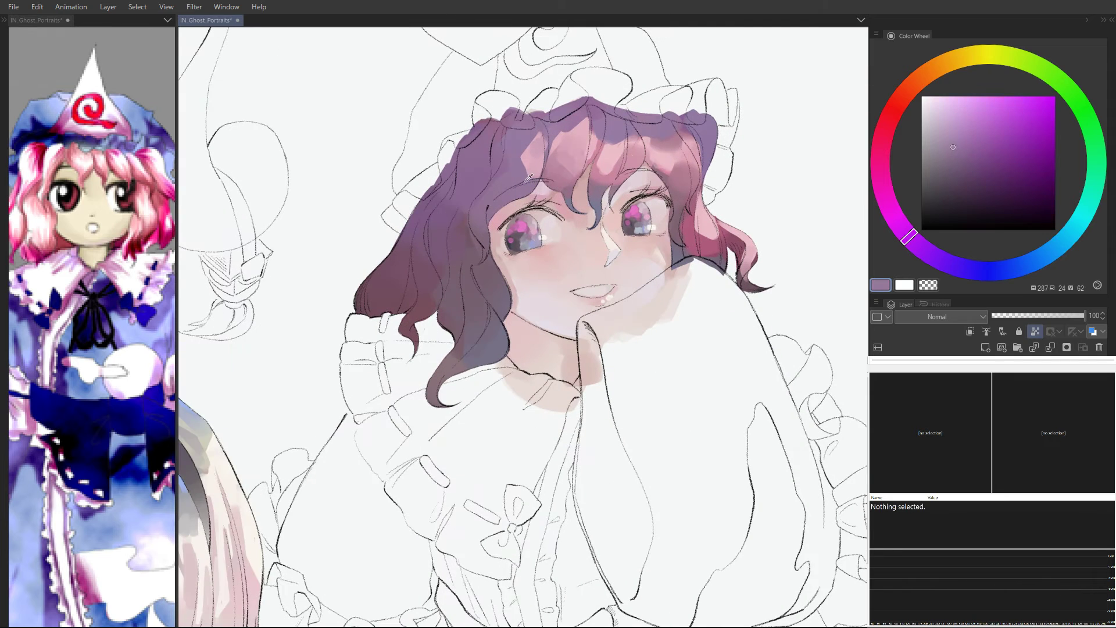
drag(898, 234, 889, 208)
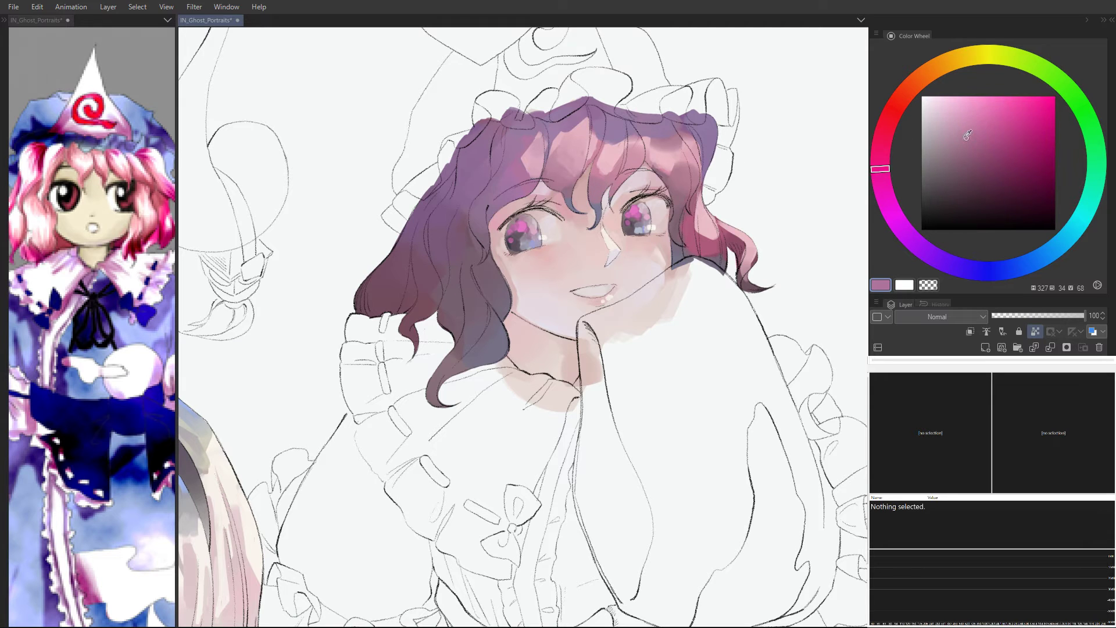
drag(967, 135, 977, 145)
drag(984, 140, 986, 131)
mouse_move(581, 177)
mouse_down()
mouse_move(559, 156)
mouse_move(560, 181)
mouse_move(607, 185)
mouse_up()
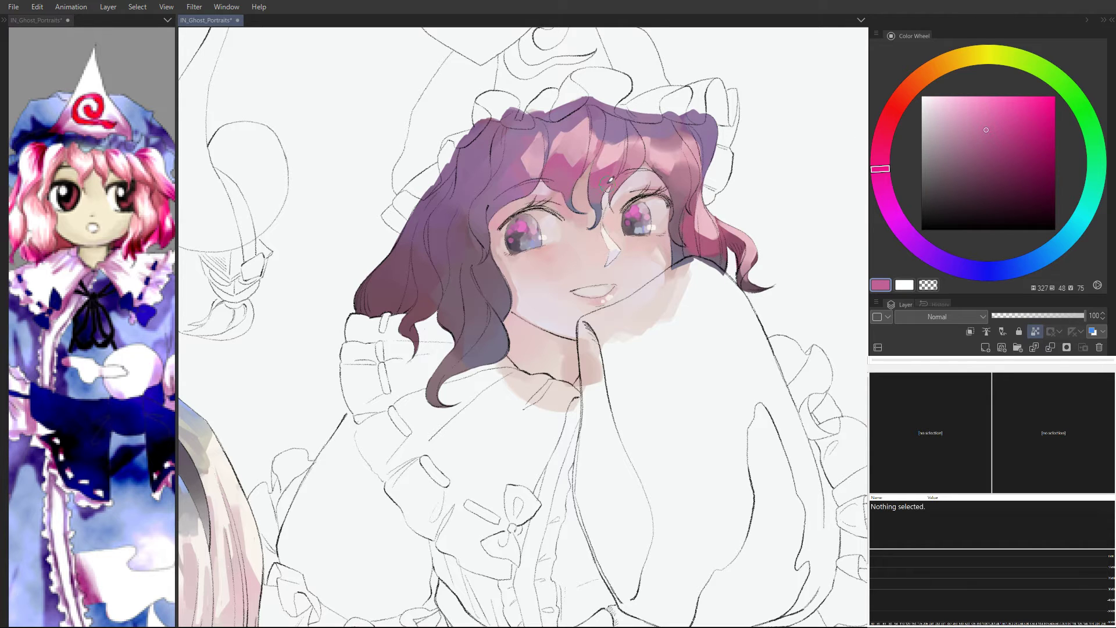
Step: Blend sampled skin pink into the bang tips and cheek-side strand, and glaze rose (hue 331, saturation 39, value 78) over the far-side bangs
alt+click(605, 231)
mouse_move(605, 226)
mouse_down()
mouse_move(611, 194)
mouse_move(564, 184)
mouse_up()
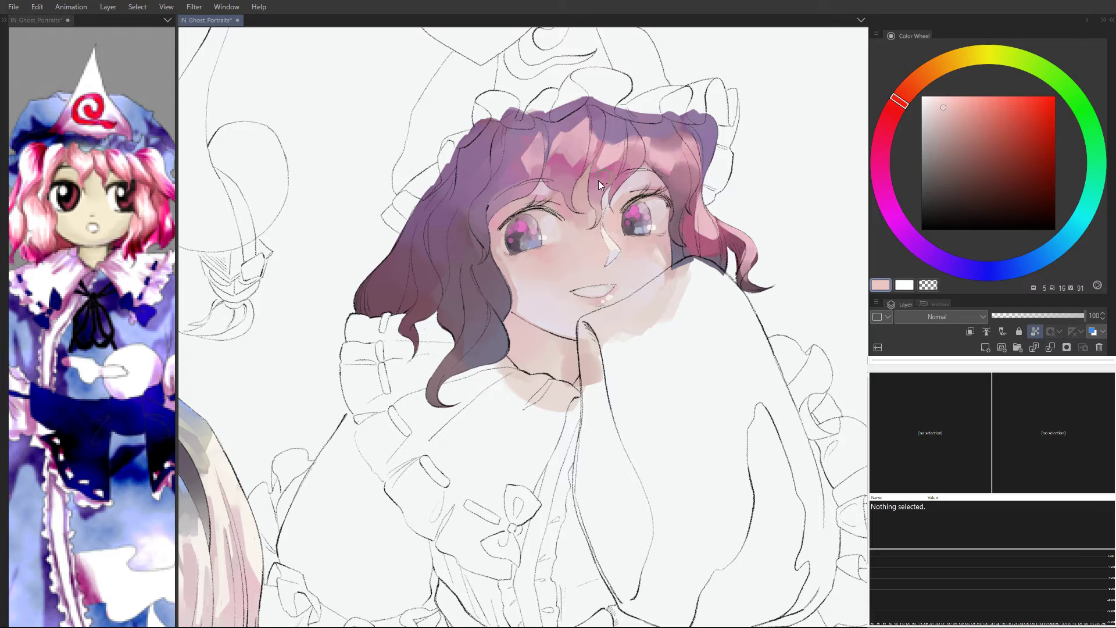
alt+click(630, 167)
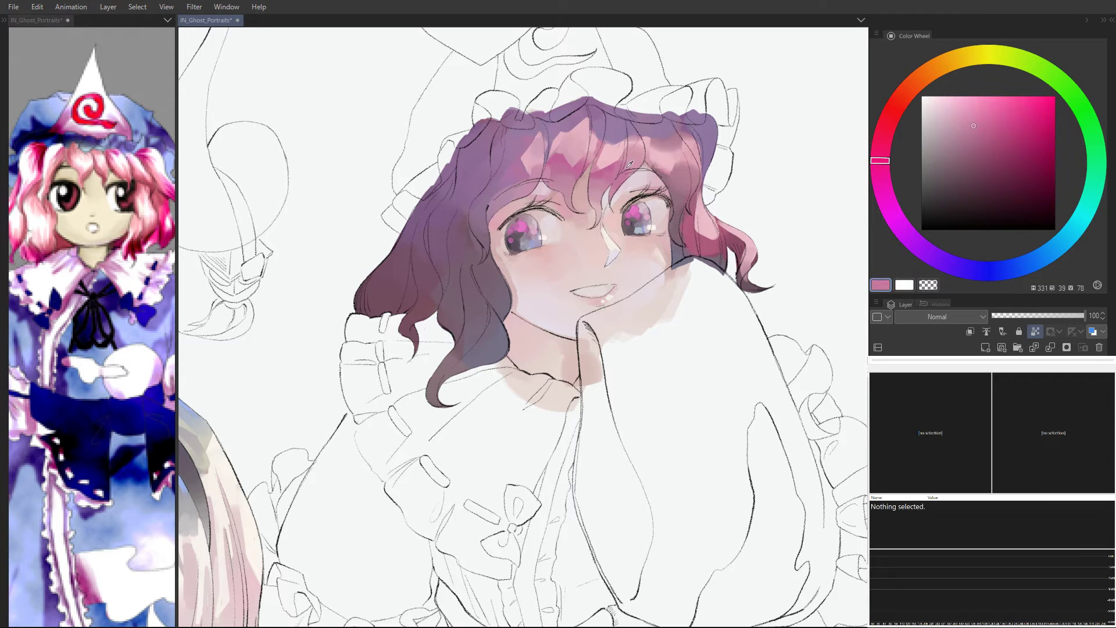
mouse_move(646, 168)
mouse_down()
mouse_move(689, 166)
mouse_move(657, 204)
mouse_move(671, 218)
mouse_up()
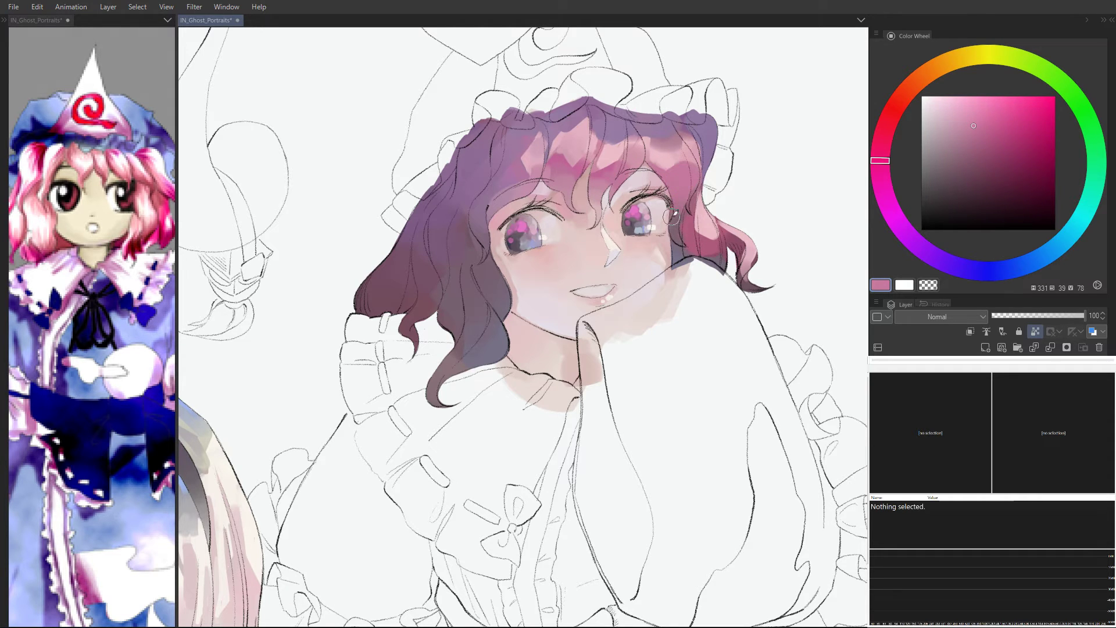
alt+click(667, 231)
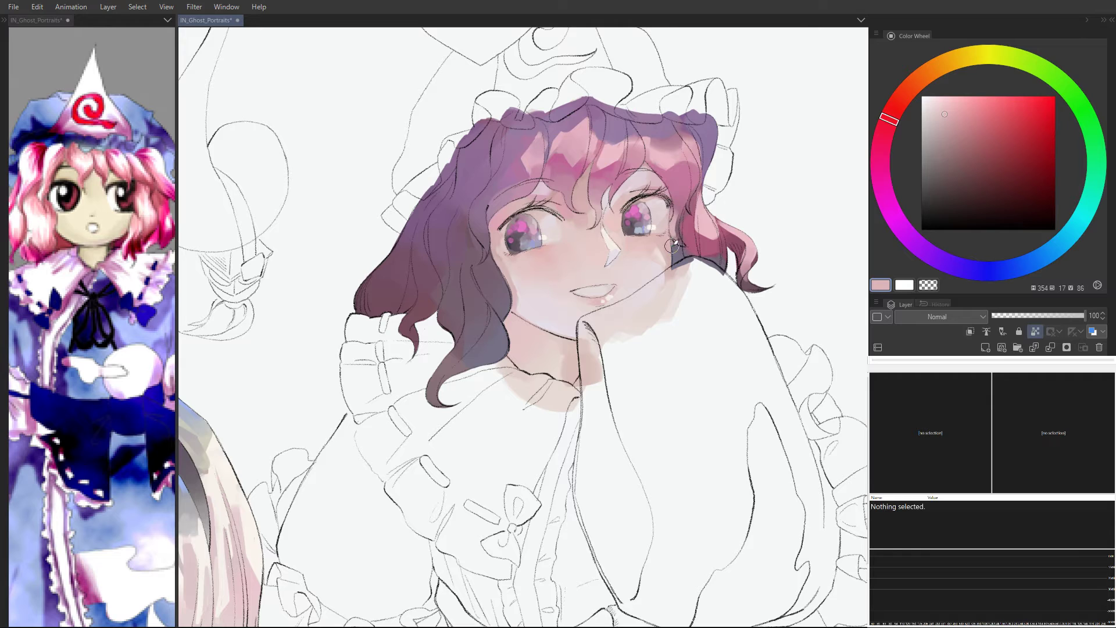
drag(675, 211, 676, 239)
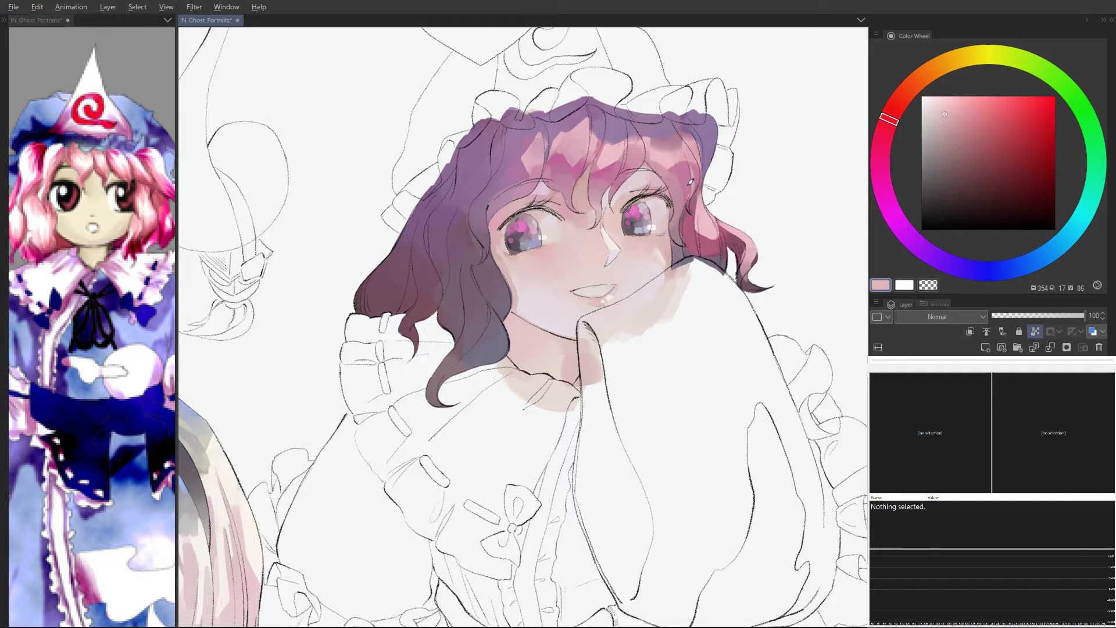
Step: Define the upper strands of the lock above the sleeve by alternating sampled deep rose (hue 337, saturation 47, value 68) and pale pink
alt+click(691, 182)
drag(690, 174, 738, 183)
alt+click(695, 233)
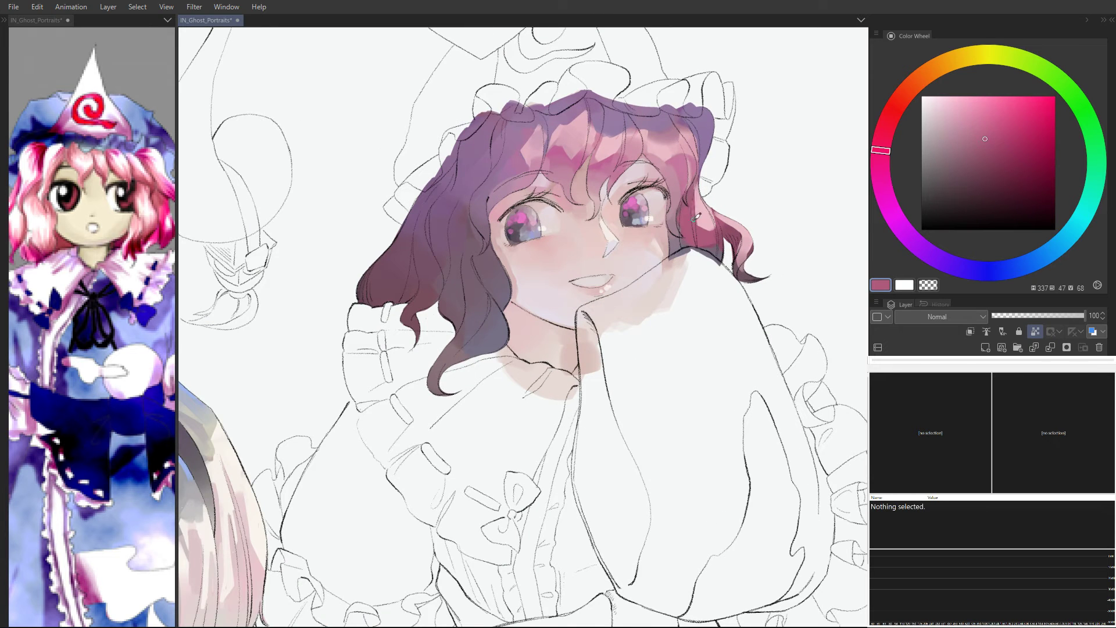
alt+click(702, 194)
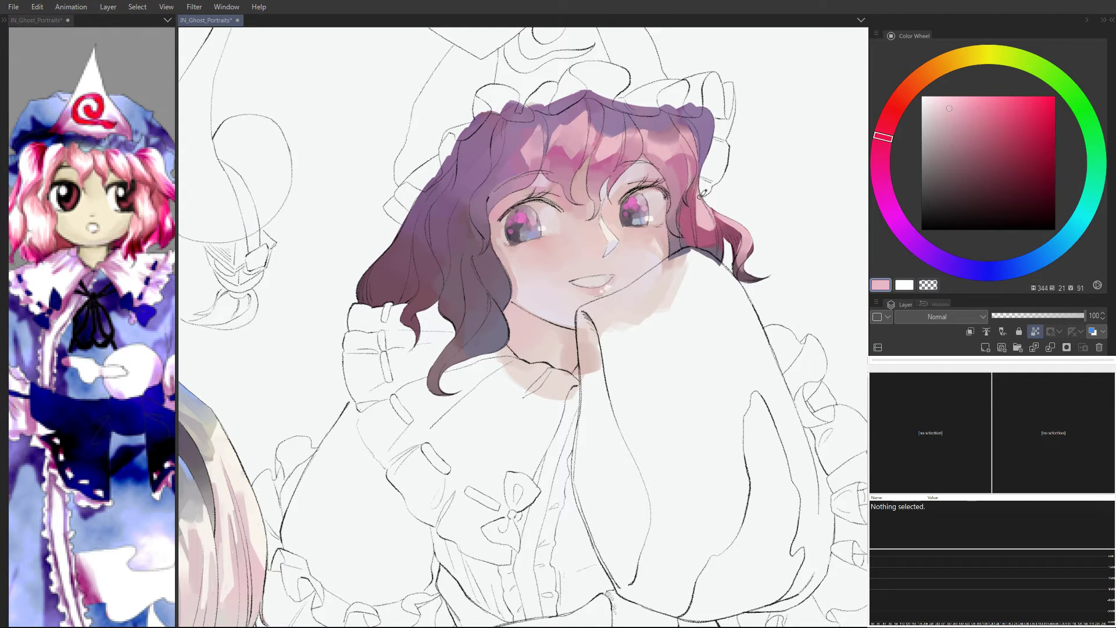
alt+click(709, 232)
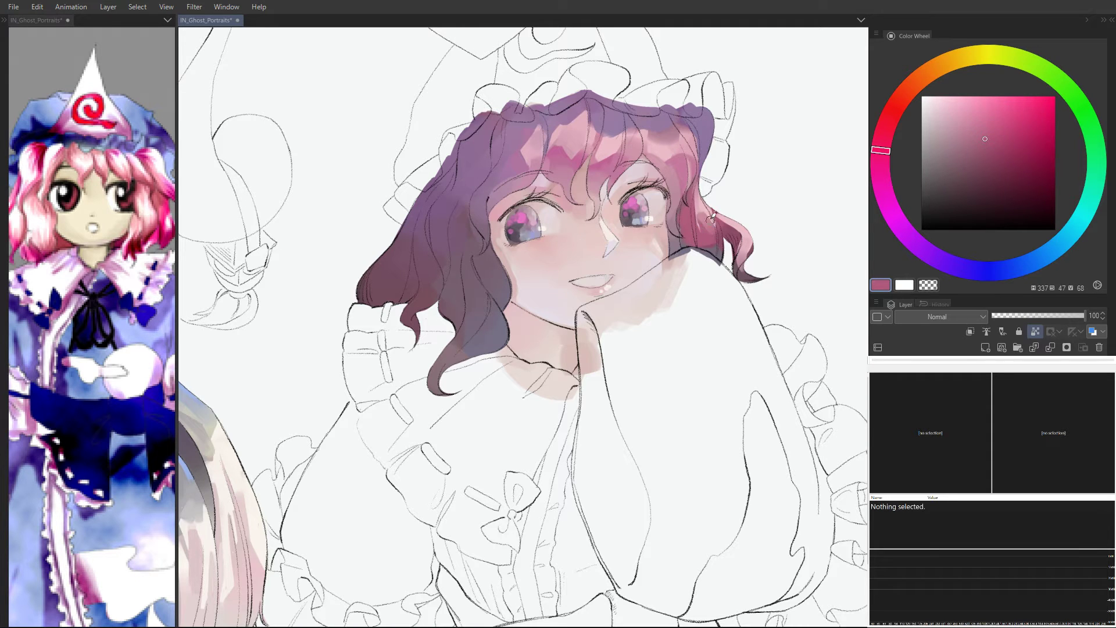
alt+click(705, 211)
alt+click(714, 237)
alt+click(712, 212)
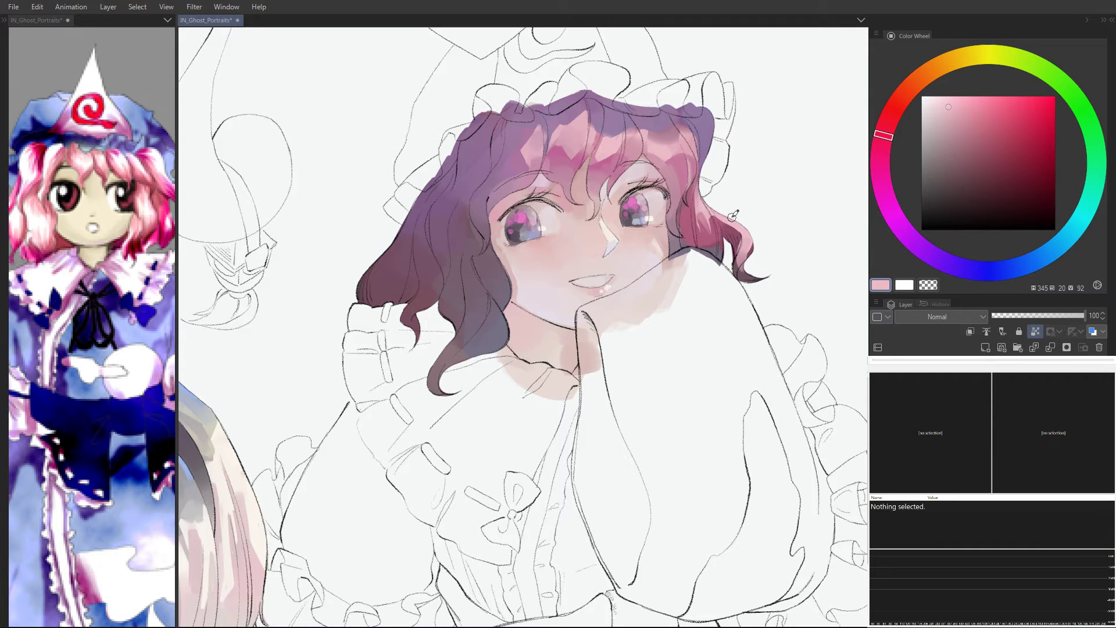
Step: Shade the curled end and underside of the sleeve-side lock with sampled dark rose (hue 335, saturation 46, value 56) and greyed purple
alt+click(755, 240)
alt+click(754, 241)
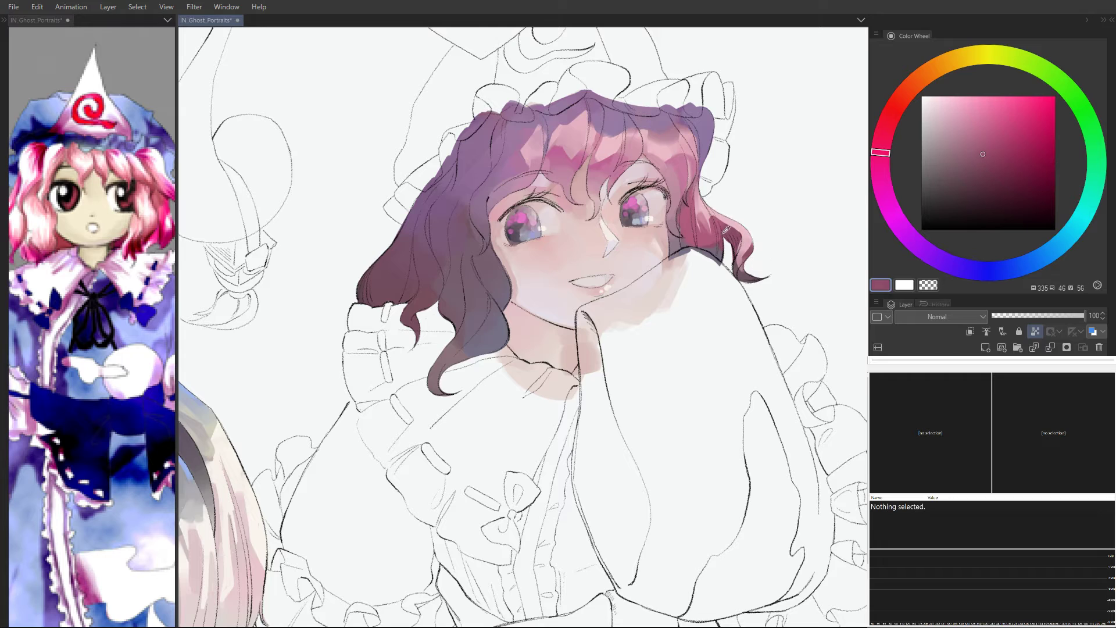
alt+click(752, 234)
alt+click(740, 241)
alt+click(711, 247)
alt+click(713, 248)
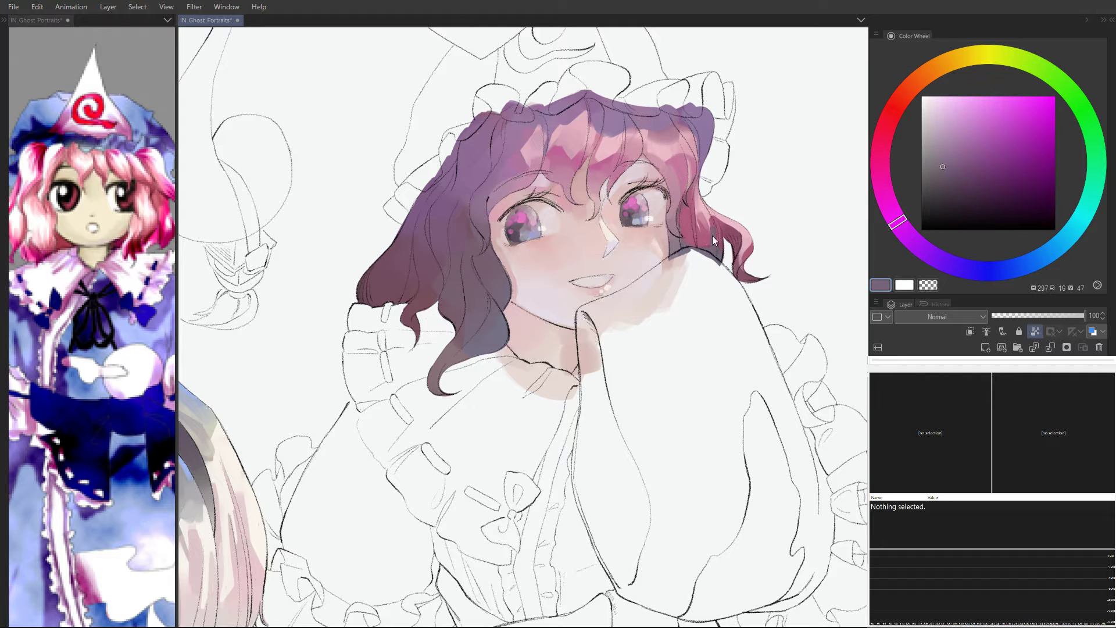
Step: Refine the inner strands of the sleeve-side lock, blending sampled pale pink (hue 343, saturation 21, value 91) with deep rose
mouse_move(698, 222)
mouse_down()
mouse_move(698, 190)
mouse_move(703, 241)
mouse_up()
alt+click(703, 240)
alt+click(699, 205)
key(ctrl+z)
drag(697, 190, 701, 239)
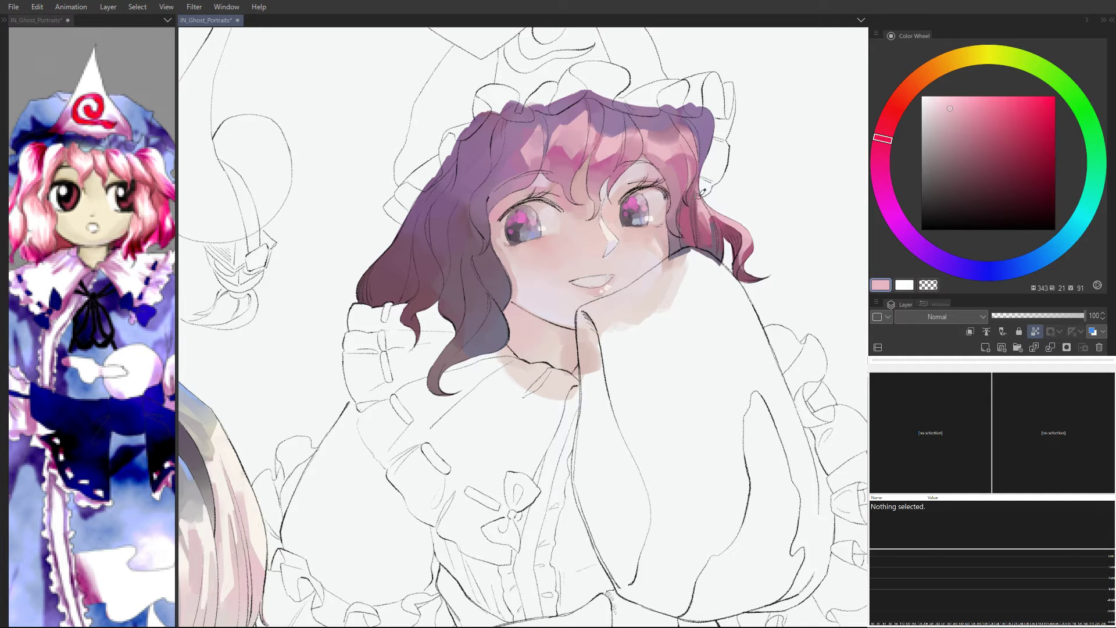
alt+click(704, 215)
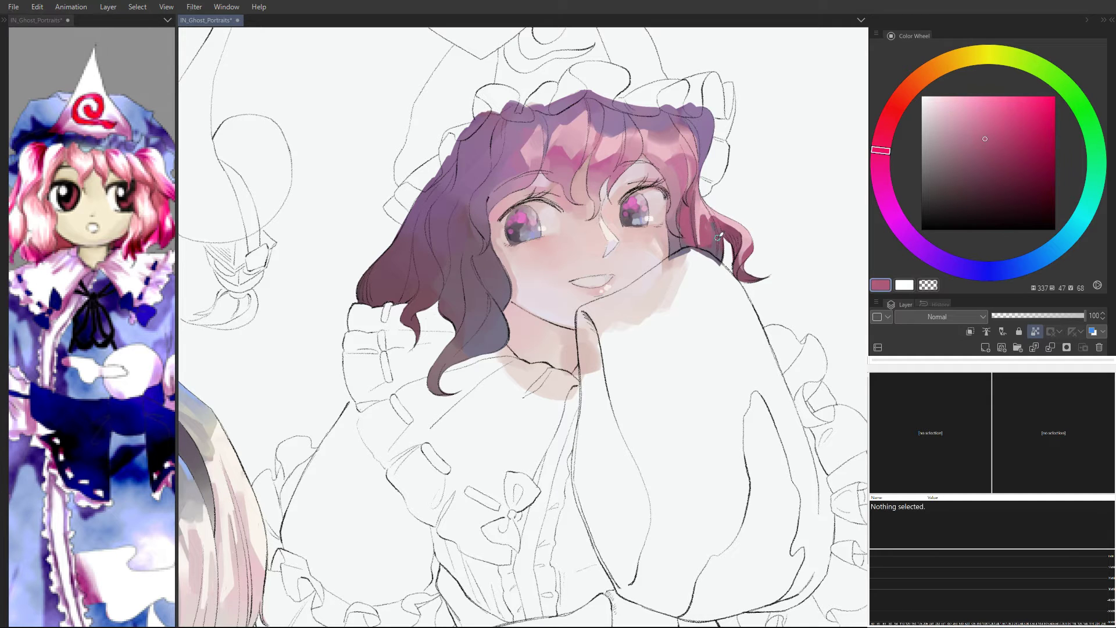
alt+click(705, 208)
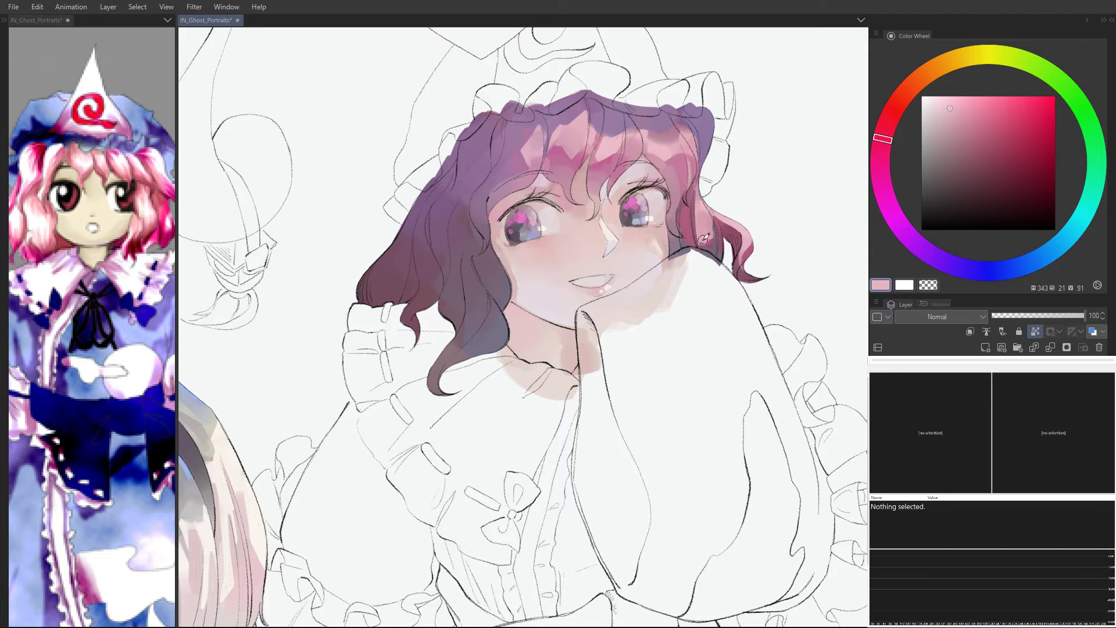
alt+click(708, 237)
alt+click(706, 216)
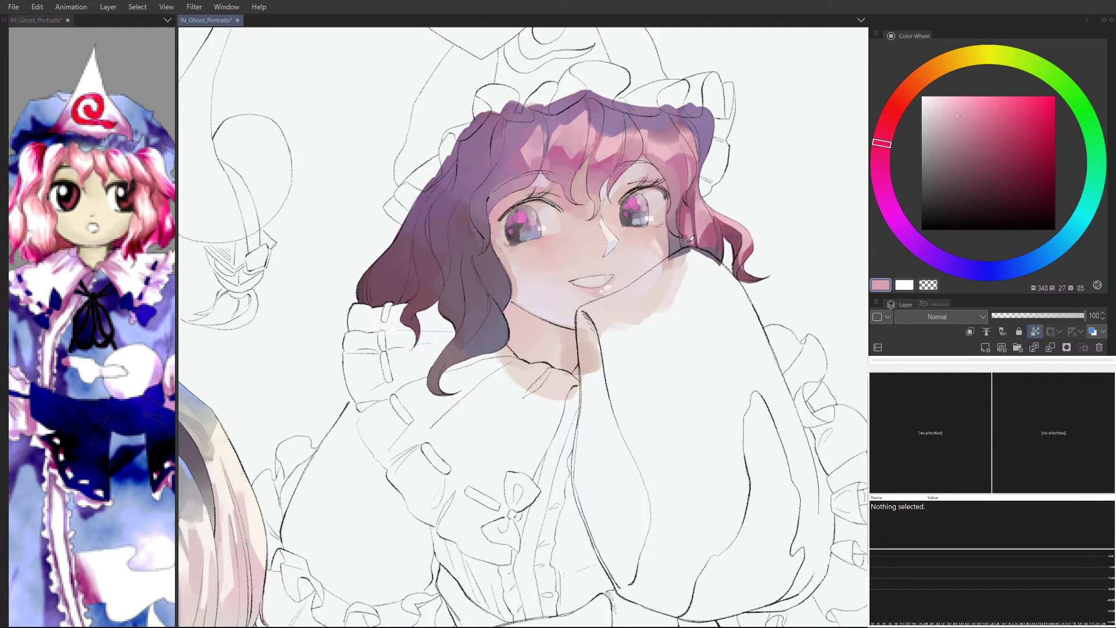
Step: Tint the lower hair curl beside the pink-haired girl's cheek with a muted yellow-green grey of H 86, S 5, V 65
scroll(724, 198, down, 3)
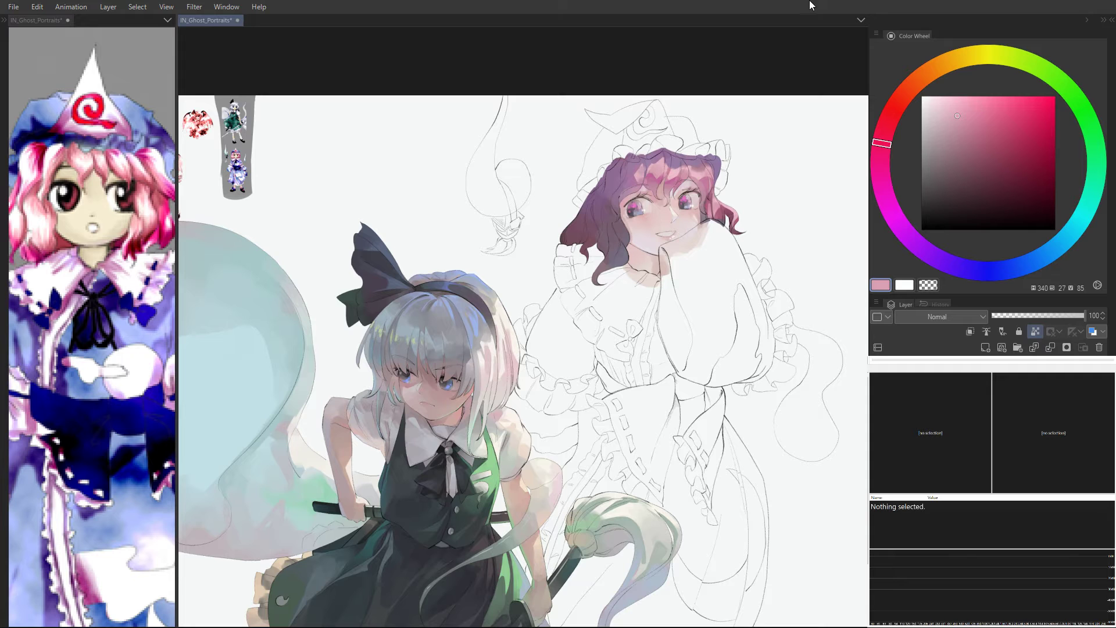
drag(643, 206, 665, 206)
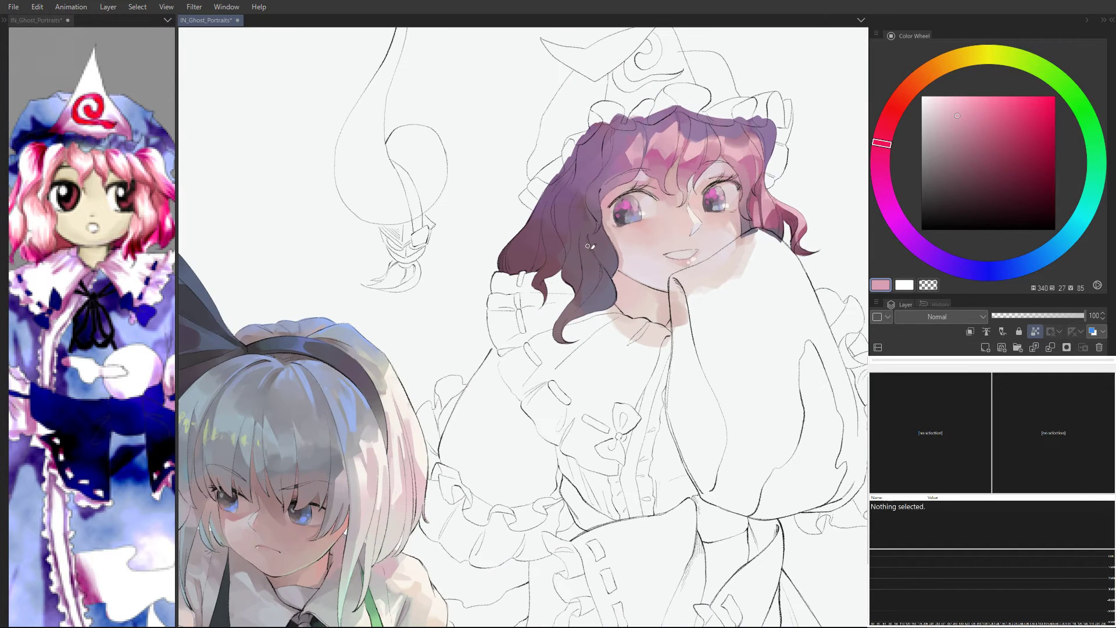
alt+click(601, 286)
click(928, 142)
drag(890, 139, 1037, 65)
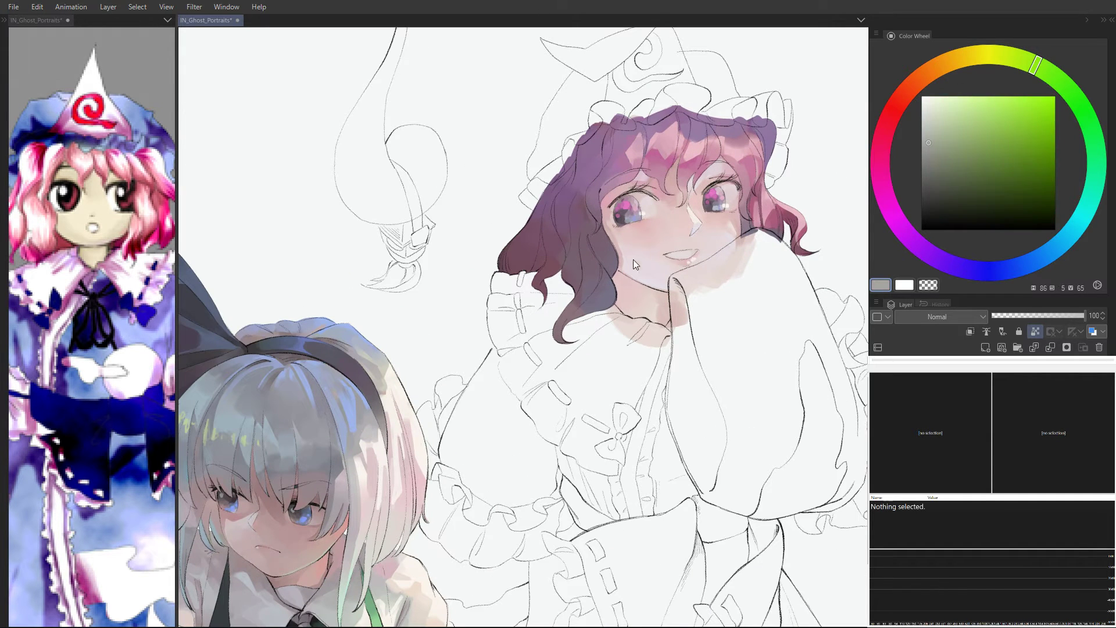
mouse_move(599, 306)
mouse_down()
mouse_move(561, 333)
mouse_move(561, 293)
mouse_move(596, 282)
mouse_move(566, 248)
mouse_move(577, 261)
mouse_move(527, 288)
mouse_move(509, 282)
mouse_move(529, 245)
mouse_up()
alt+click(594, 212)
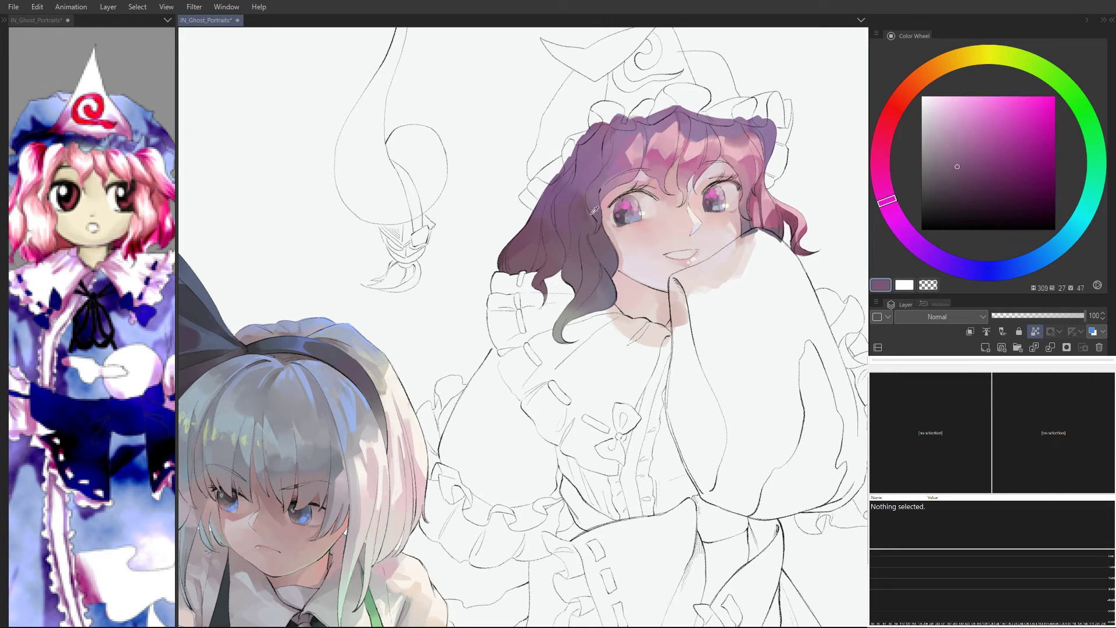
Step: Tint the hair along the cheek with a soft skin pink of H 352, S 15, V 84, redoing unsatisfactory strokes
alt+click(747, 198)
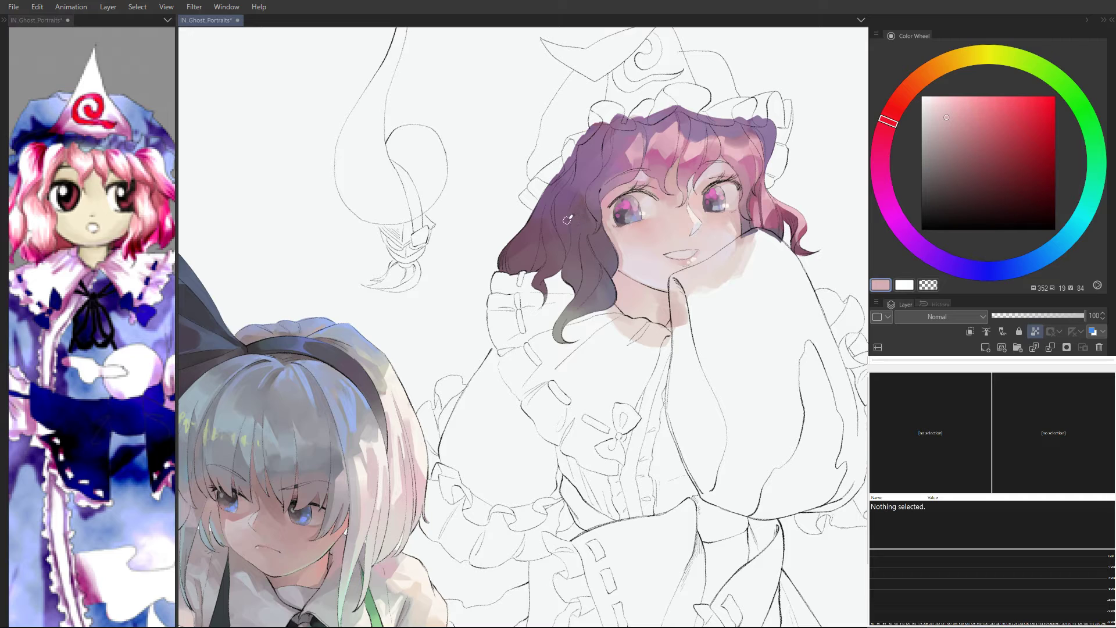
key(ctrl+z)
mouse_move(561, 228)
mouse_down()
mouse_move(581, 259)
mouse_move(577, 247)
mouse_move(596, 246)
mouse_move(614, 269)
mouse_up()
key(ctrl+z)
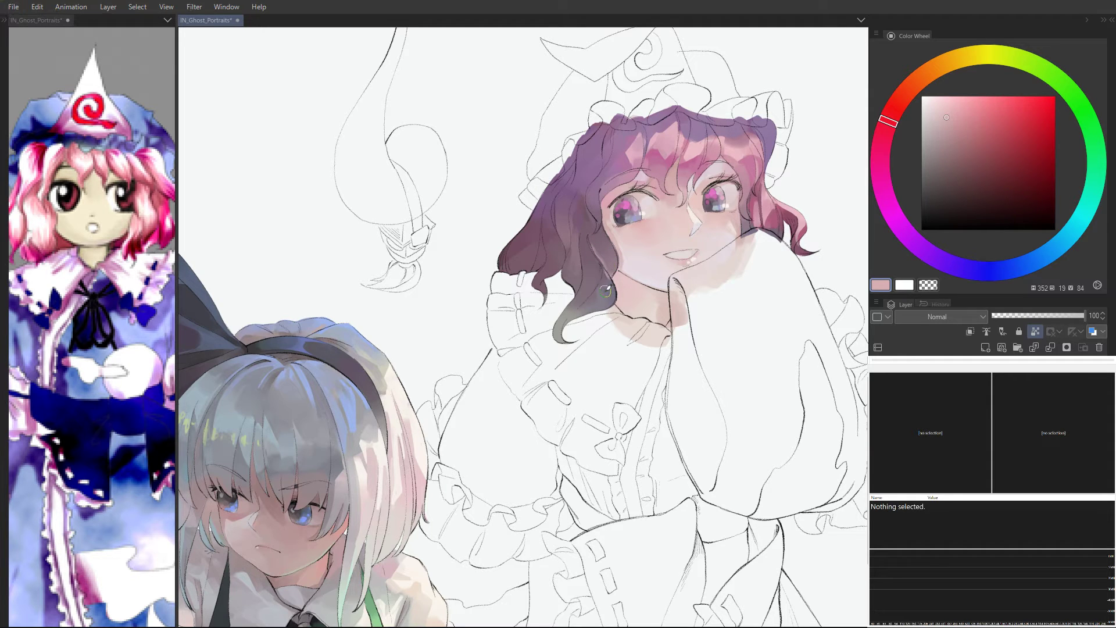
mouse_move(607, 274)
mouse_down()
mouse_move(616, 301)
mouse_move(588, 315)
mouse_move(608, 285)
mouse_up()
alt+click(598, 294)
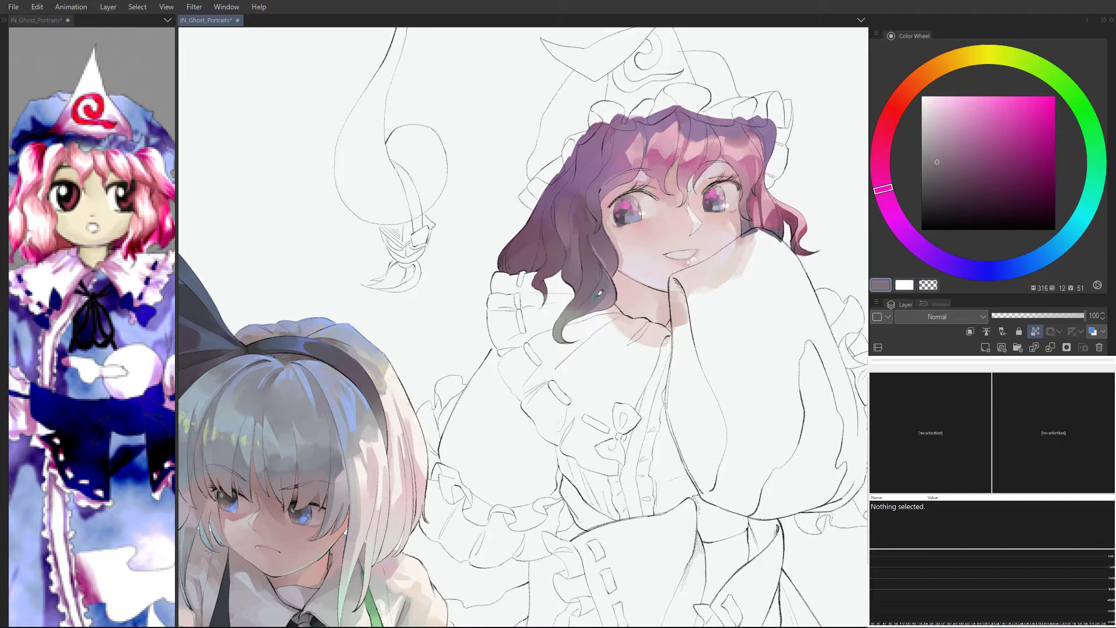
Step: Blend the hair edge into the cheek using mauve and pale skin tones sampled from the painting
alt+click(613, 252)
alt+click(617, 256)
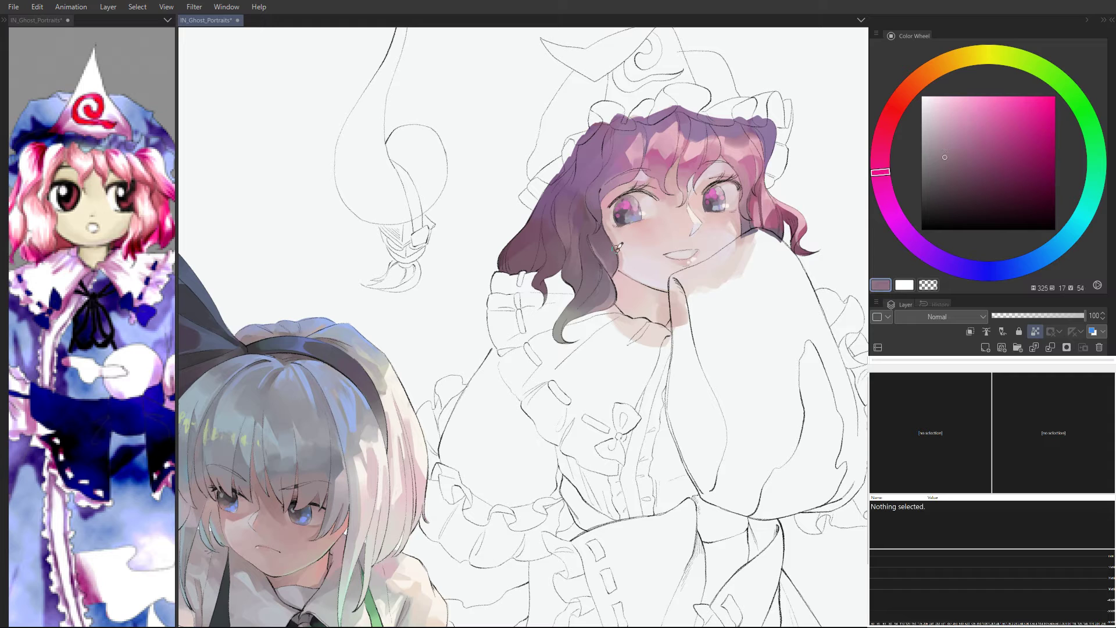
alt+click(618, 249)
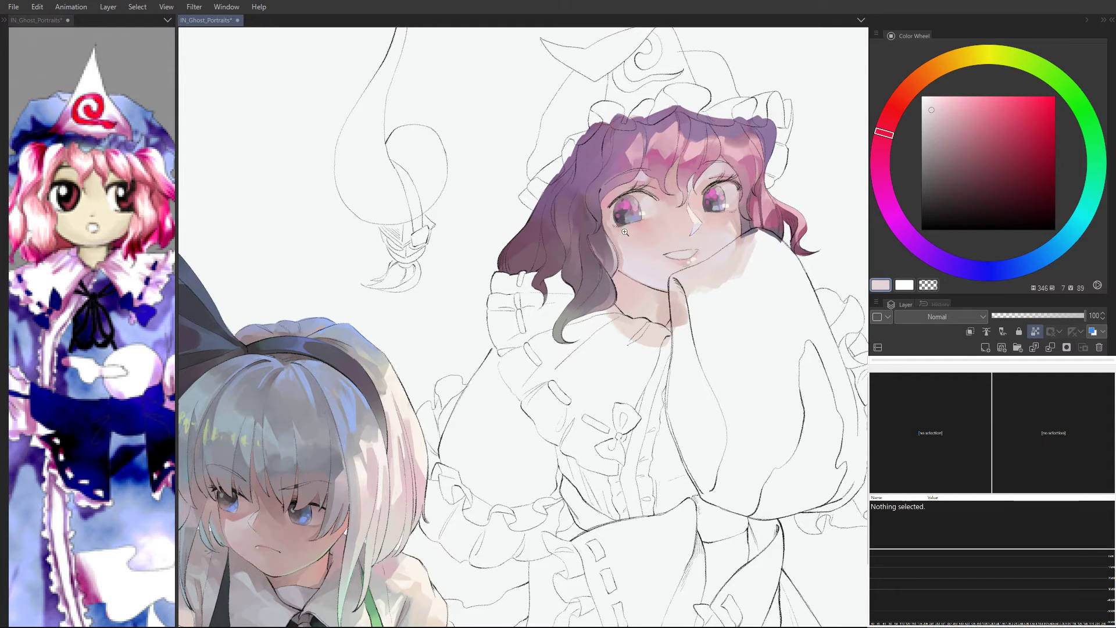
scroll(617, 223, down, 3)
scroll(607, 227, up, 3)
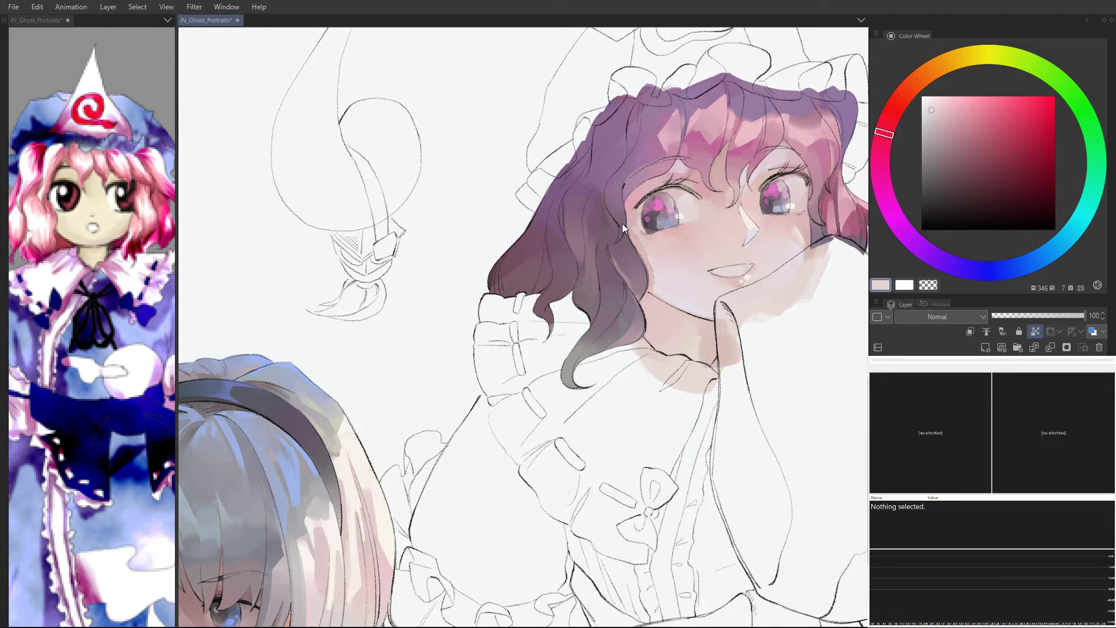
Step: Refine the lock framing the cheek with greyish mauve sampled from the surrounding hair
alt+click(637, 279)
alt+click(639, 276)
alt+click(631, 272)
alt+click(631, 268)
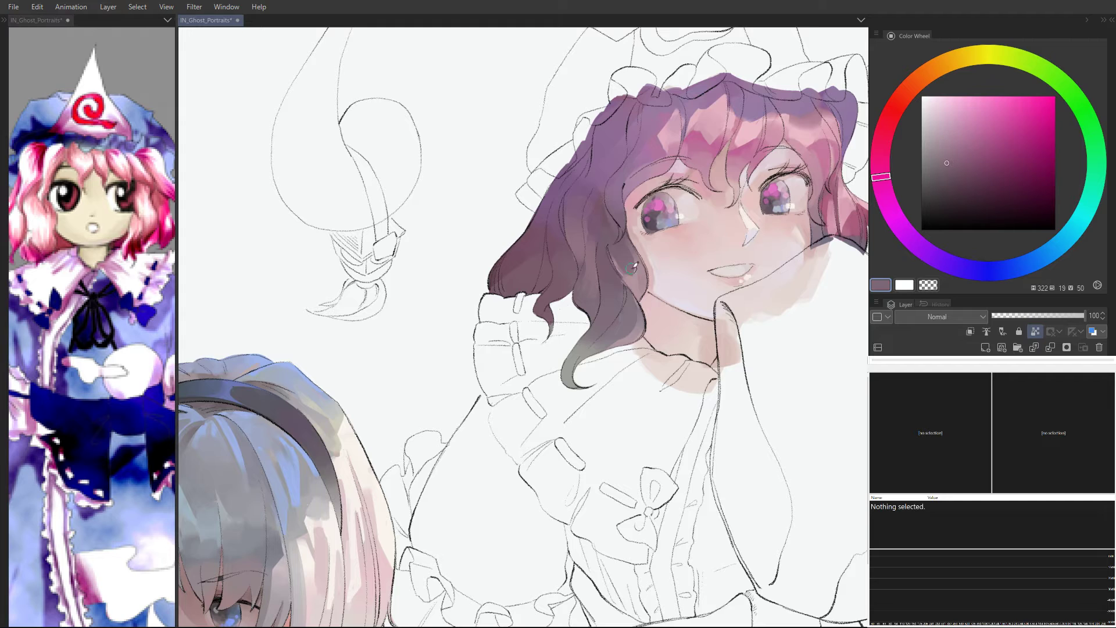
scroll(637, 236, down, 5)
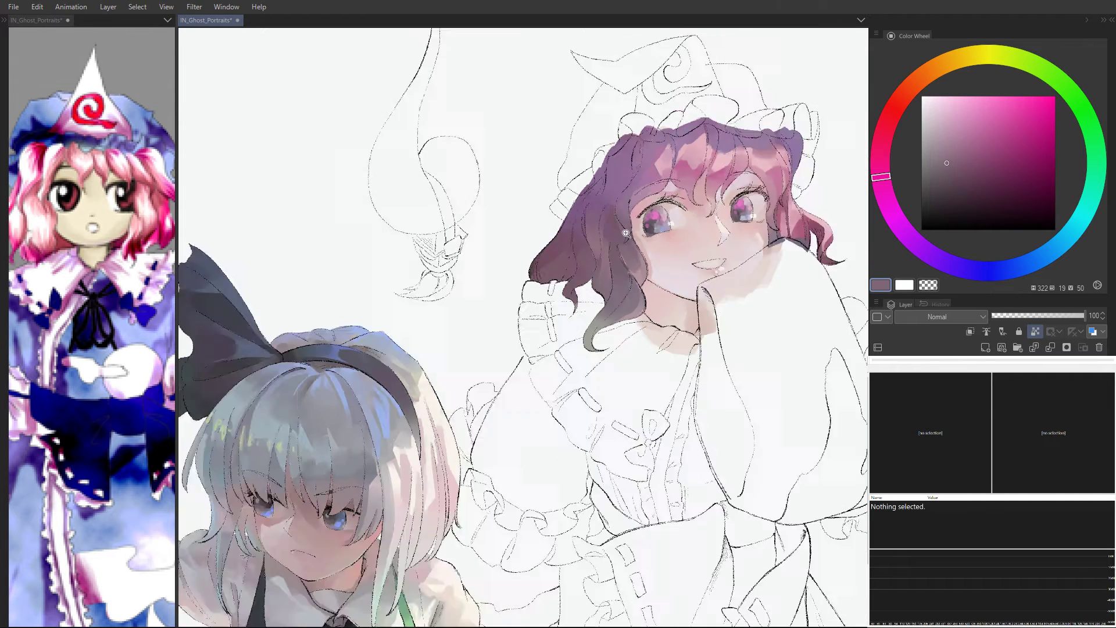
scroll(635, 236, up, 4)
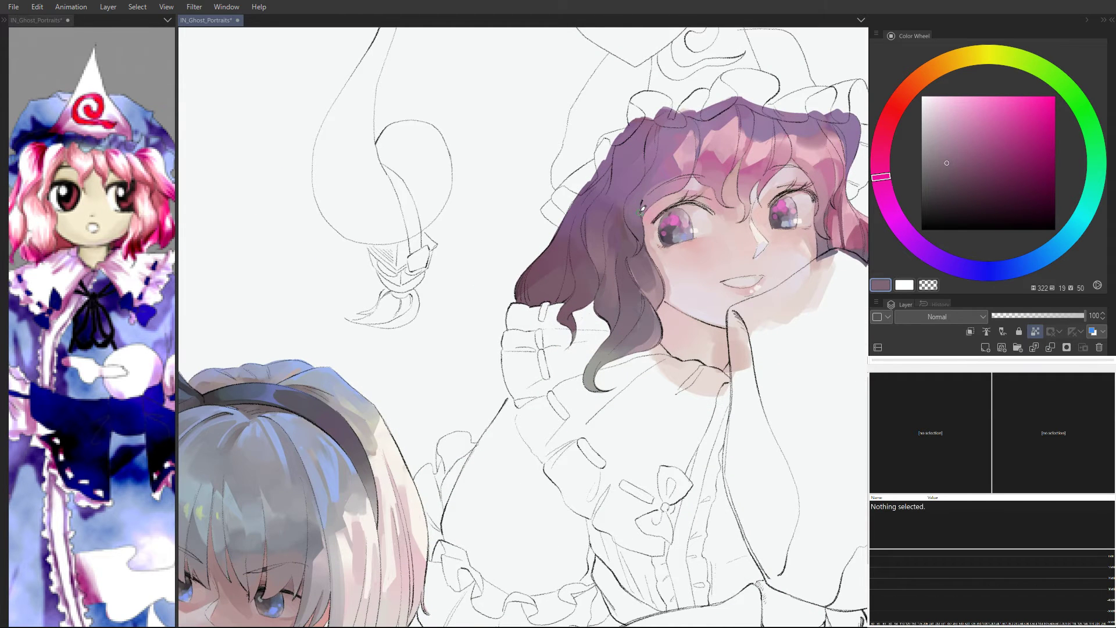
Step: Shape the hair strands from the temple down past the ear area with sampled pinkish and mauve tones
alt+click(649, 267)
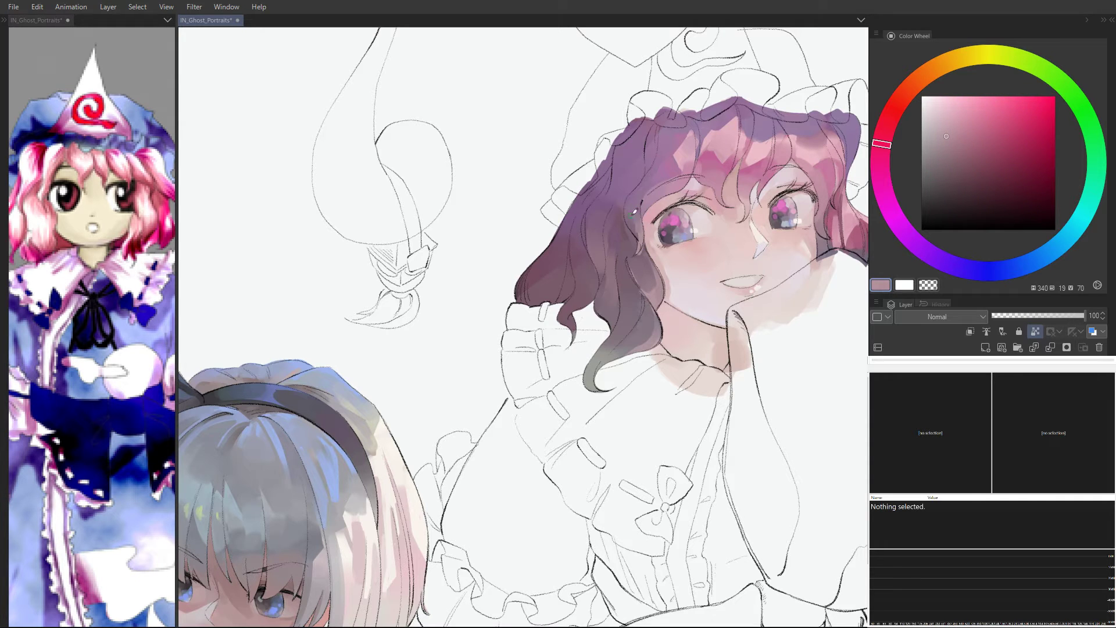
alt+click(636, 216)
alt+click(644, 247)
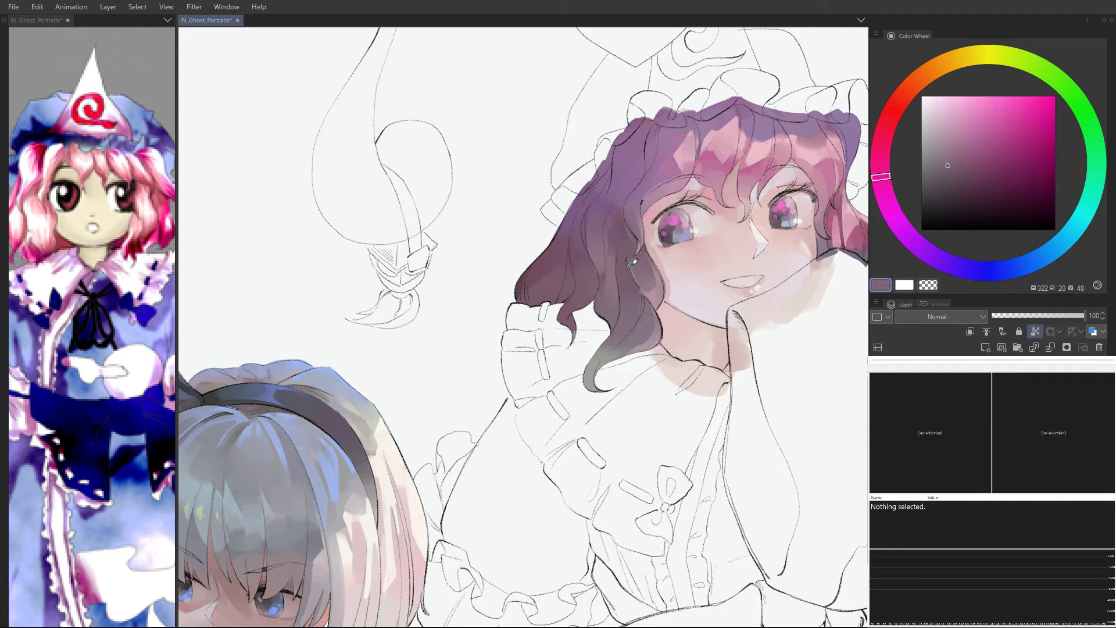
alt+click(608, 253)
alt+click(604, 258)
alt+click(591, 317)
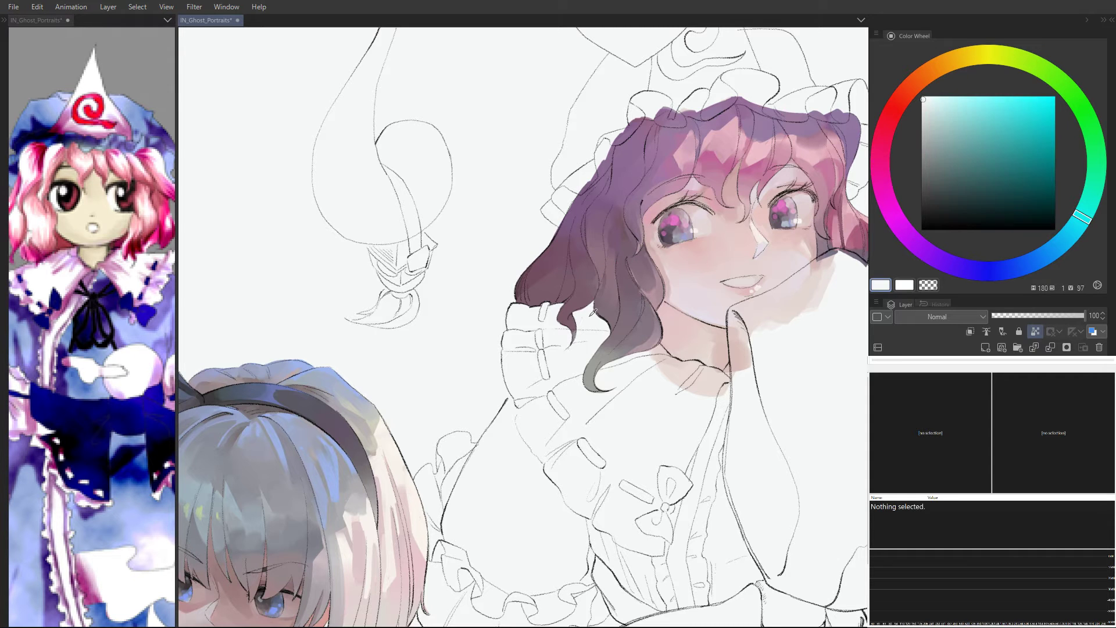
Step: Paint a blue-grey strand of H 240, S 4, V 58 into the outer side hair
drag(627, 267, 579, 249)
alt+click(574, 301)
alt+click(564, 323)
mouse_move(587, 308)
mouse_down()
mouse_move(577, 326)
mouse_move(598, 302)
mouse_up()
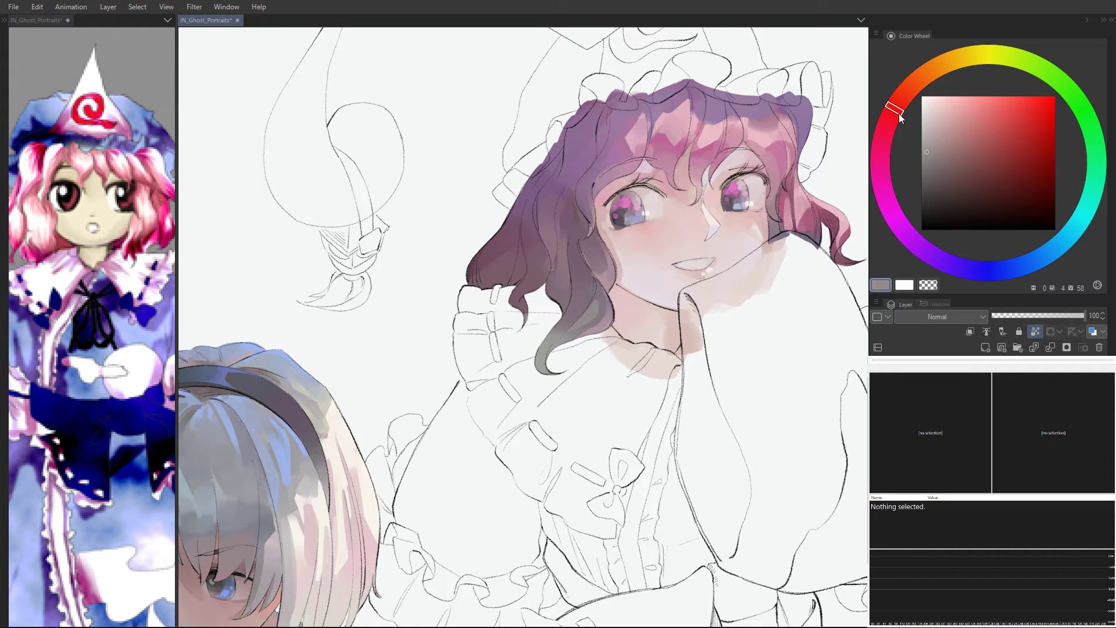
mouse_move(900, 116)
mouse_down()
mouse_move(922, 229)
mouse_move(979, 243)
mouse_up()
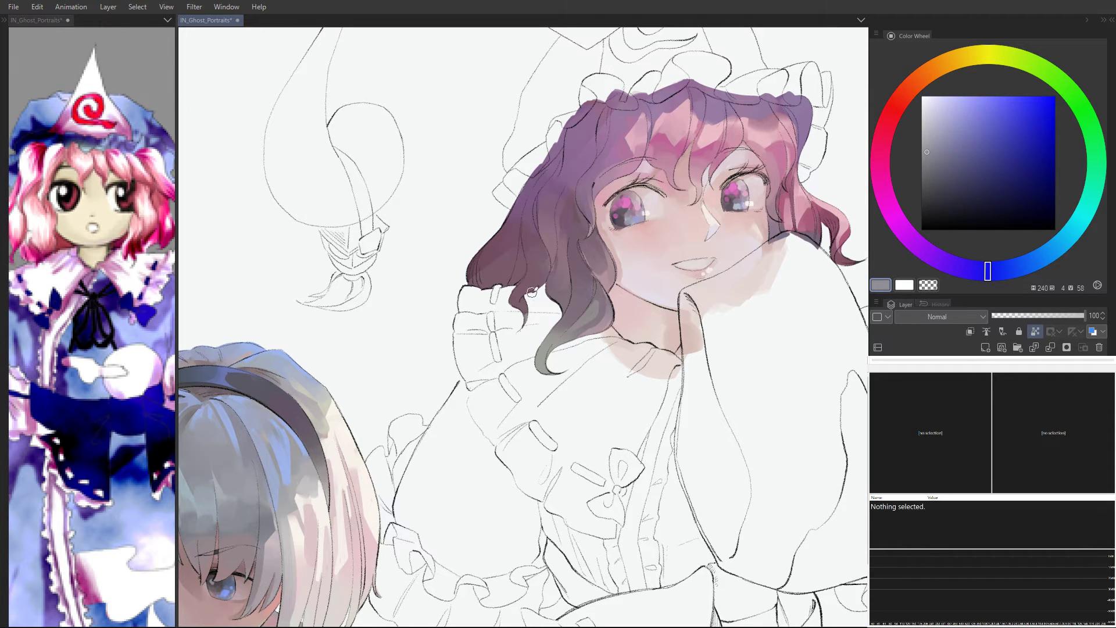
mouse_move(532, 292)
mouse_down()
mouse_move(511, 301)
mouse_move(539, 264)
mouse_move(523, 235)
mouse_move(533, 269)
mouse_move(517, 287)
mouse_up()
key(ctrl+z)
drag(525, 229, 538, 265)
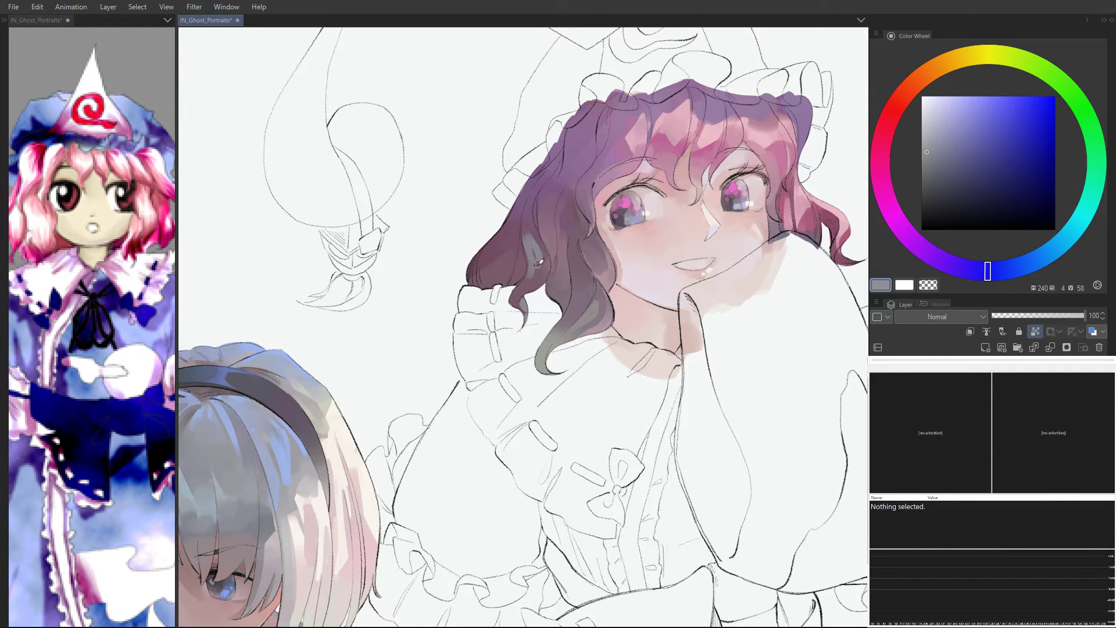
Step: Soften the blue-grey strand in the outer side hair with sampled mauve and grey-violet tones
alt+click(534, 255)
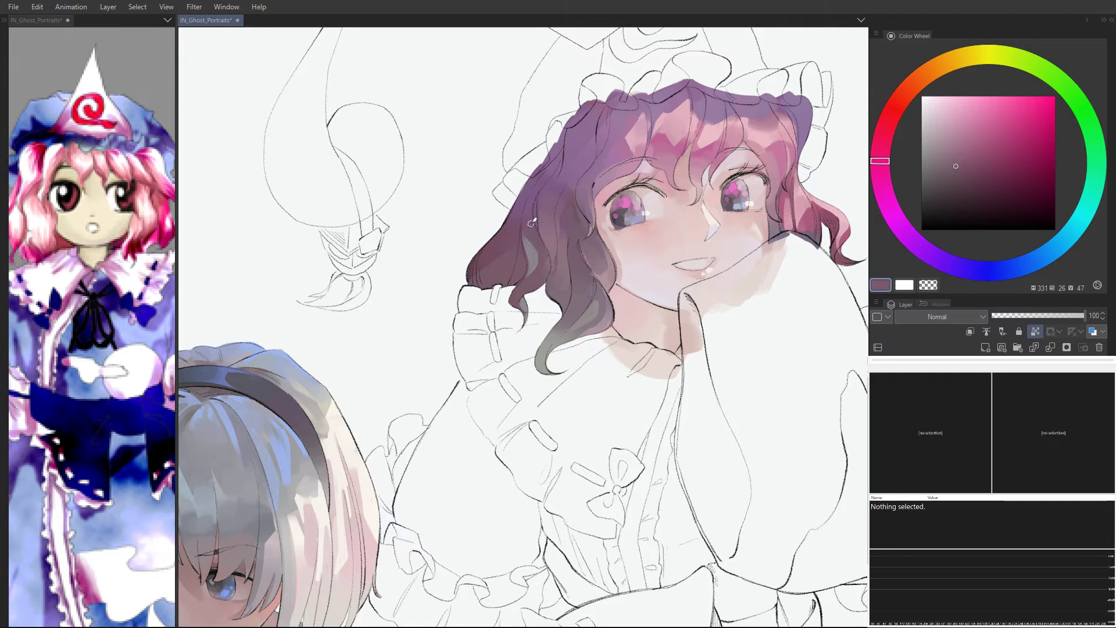
alt+click(532, 256)
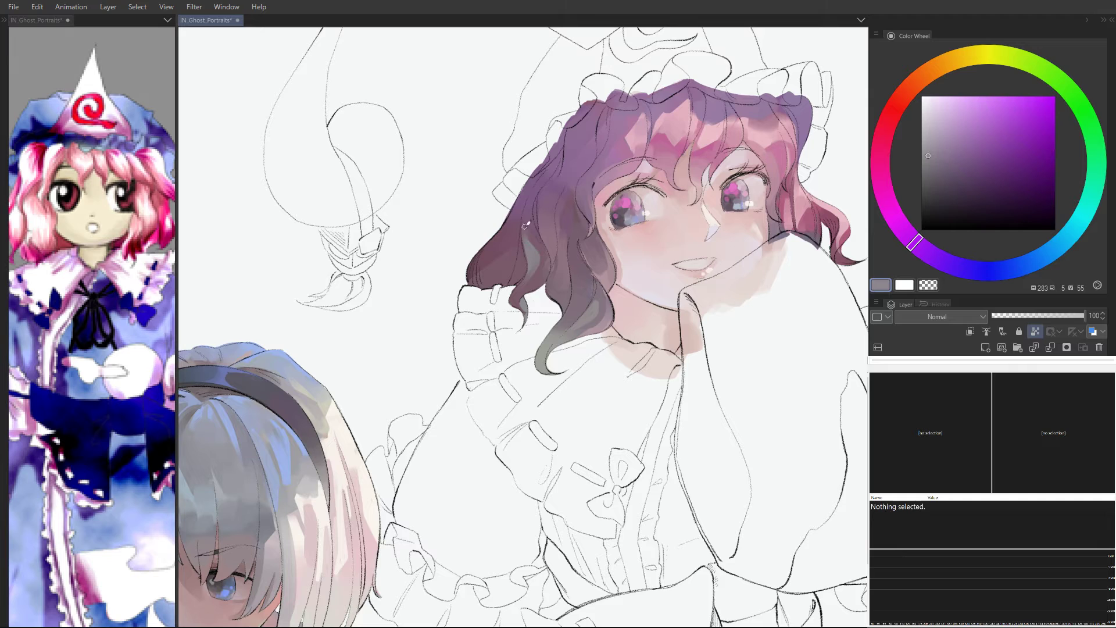
drag(524, 227, 532, 278)
alt+click(534, 253)
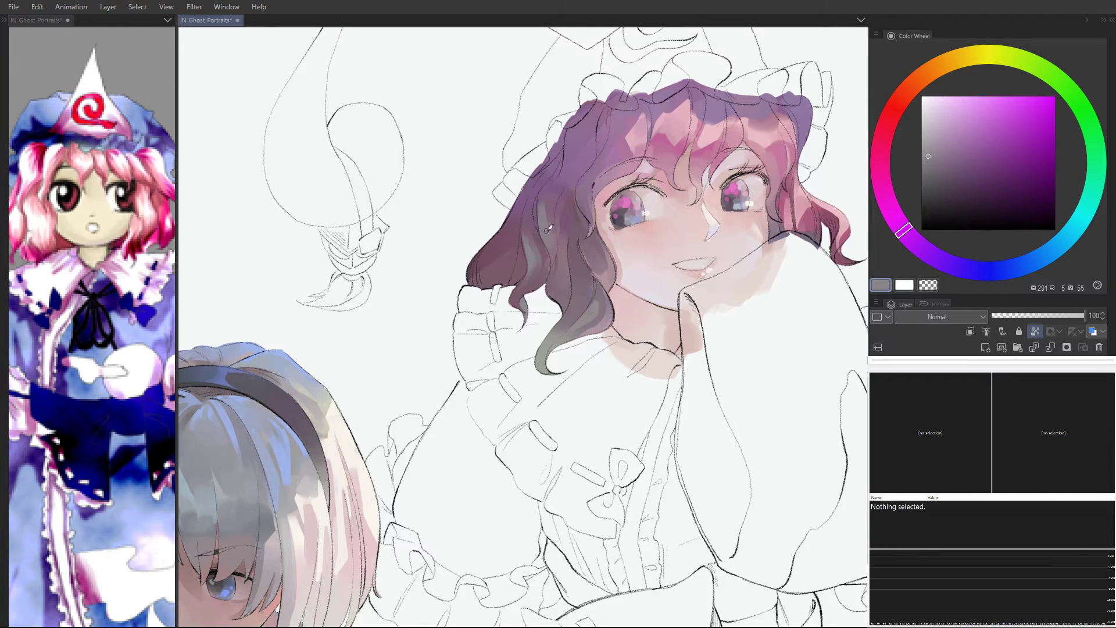
key(ctrl+z)
Step: Add grey-violet strands to the middle of the side hair using tones sampled from nearby locks
mouse_move(560, 205)
mouse_down()
mouse_move(568, 236)
mouse_move(548, 230)
mouse_up()
alt+click(550, 201)
alt+click(559, 235)
drag(543, 206, 549, 236)
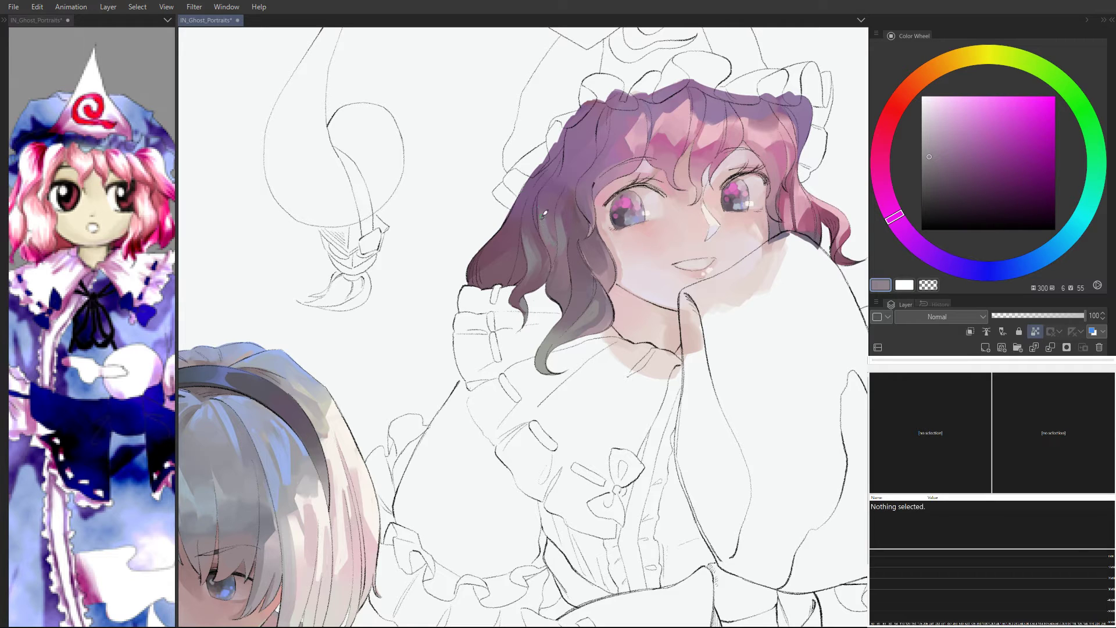
alt+click(549, 205)
alt+click(541, 218)
Step: Extend the grey-violet strands down the side hair towards the wavy lower locks
drag(538, 228, 552, 264)
alt+click(570, 229)
drag(569, 241, 573, 272)
drag(575, 208, 604, 72)
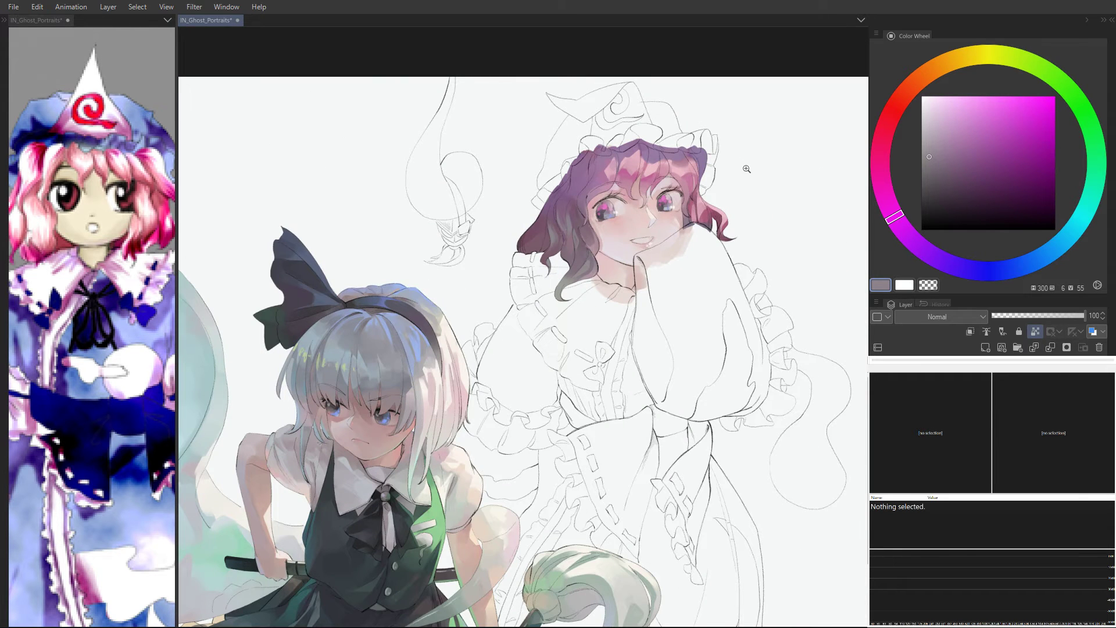
drag(547, 225, 582, 244)
Step: Paint a warm, saturated red accent over the outer tip of the side hair above the shoulder ruffle
alt+click(520, 267)
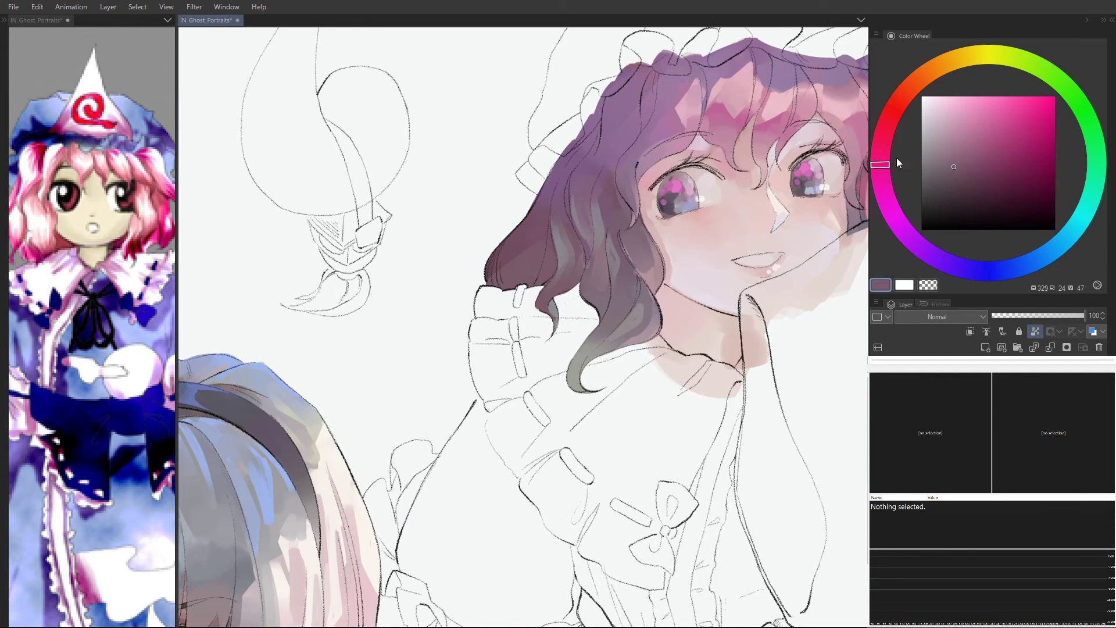
drag(954, 165, 978, 144)
drag(549, 235, 543, 283)
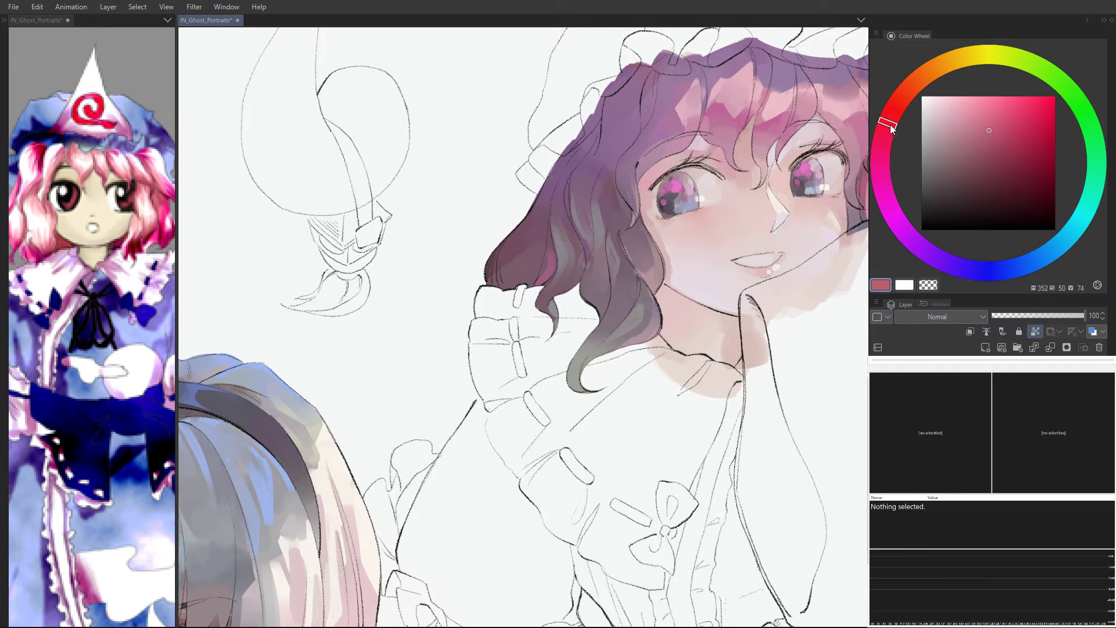
drag(891, 124, 890, 126)
key(ctrl+z)
mouse_move(547, 251)
mouse_down()
mouse_move(535, 286)
mouse_move(542, 265)
mouse_move(523, 252)
mouse_move(501, 277)
mouse_up()
drag(501, 277, 544, 230)
drag(496, 279, 498, 259)
Step: Blend the upper edge of the red hair tip into the surrounding hair with sampled purple and mauve
alt+click(550, 185)
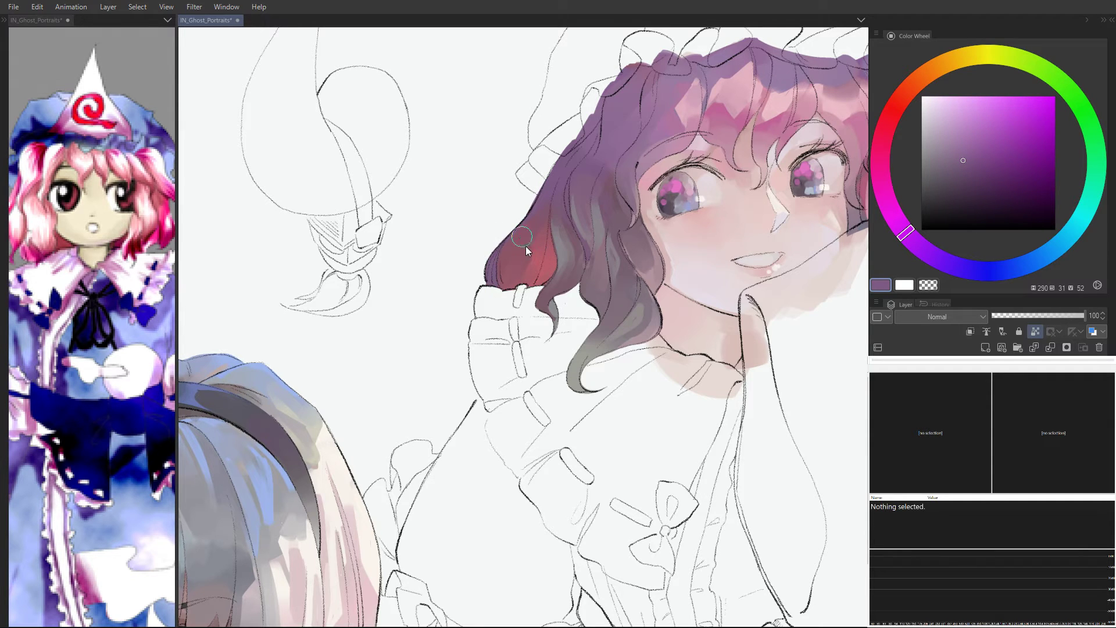
alt+click(545, 200)
alt+click(535, 236)
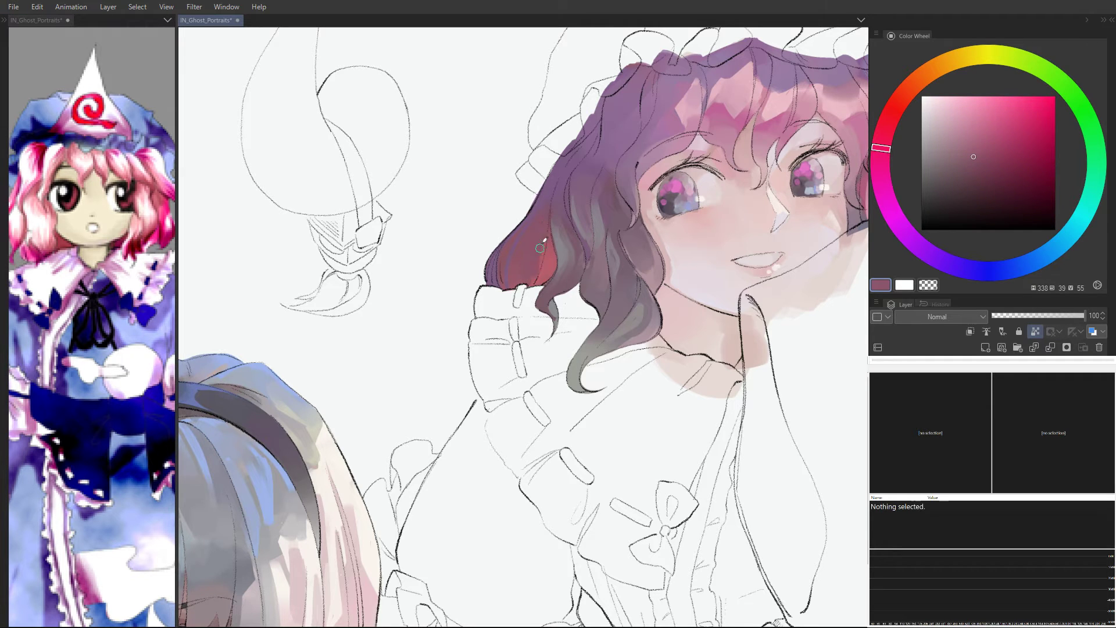
alt+click(532, 222)
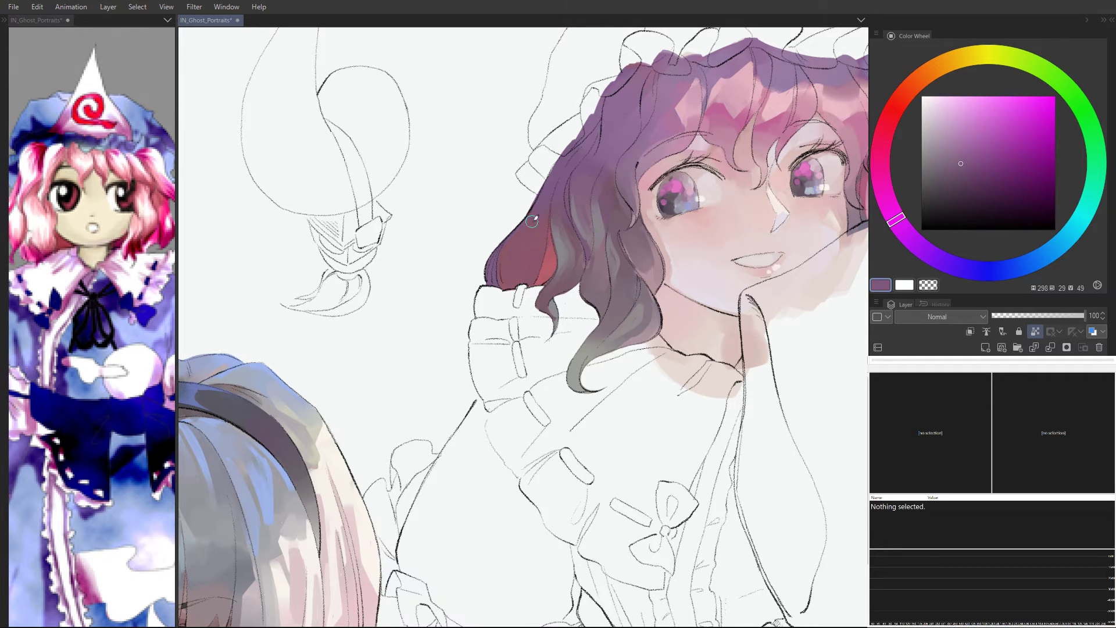
drag(552, 221, 533, 201)
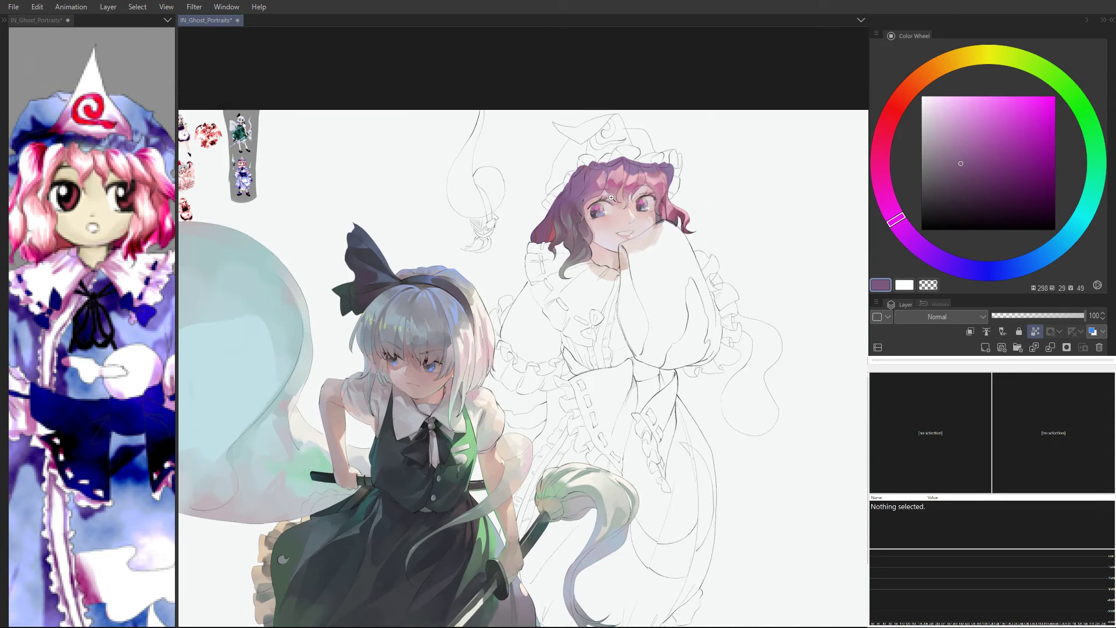
Step: Carry the red accent into the curls on the opposite side of the face and sample light pink
scroll(610, 215, up, 4)
alt+click(448, 247)
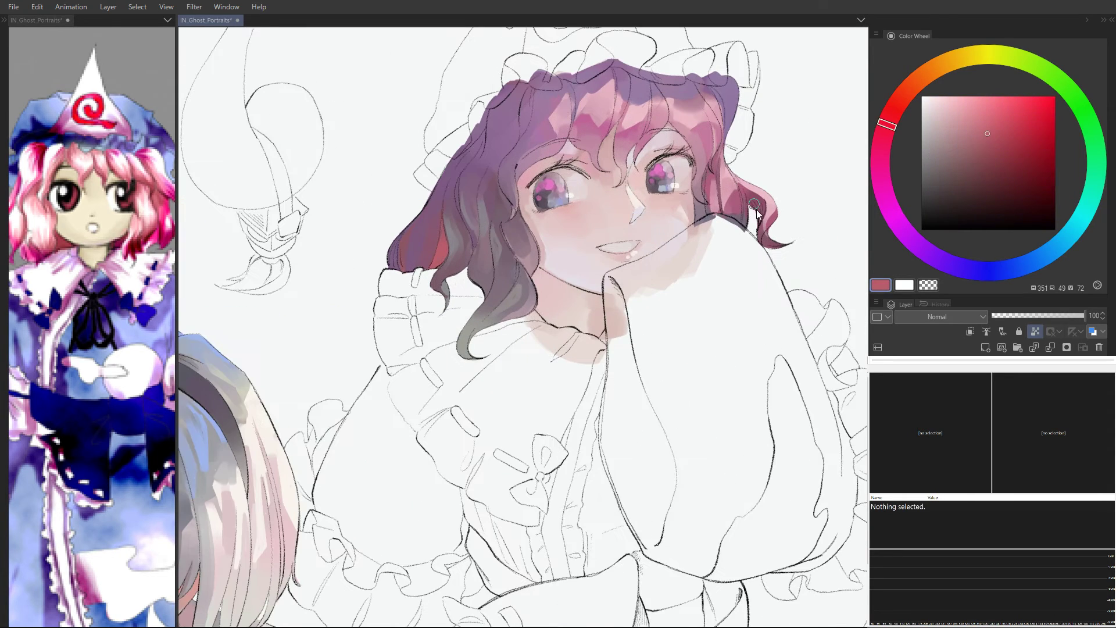
drag(757, 210, 747, 192)
alt+click(775, 233)
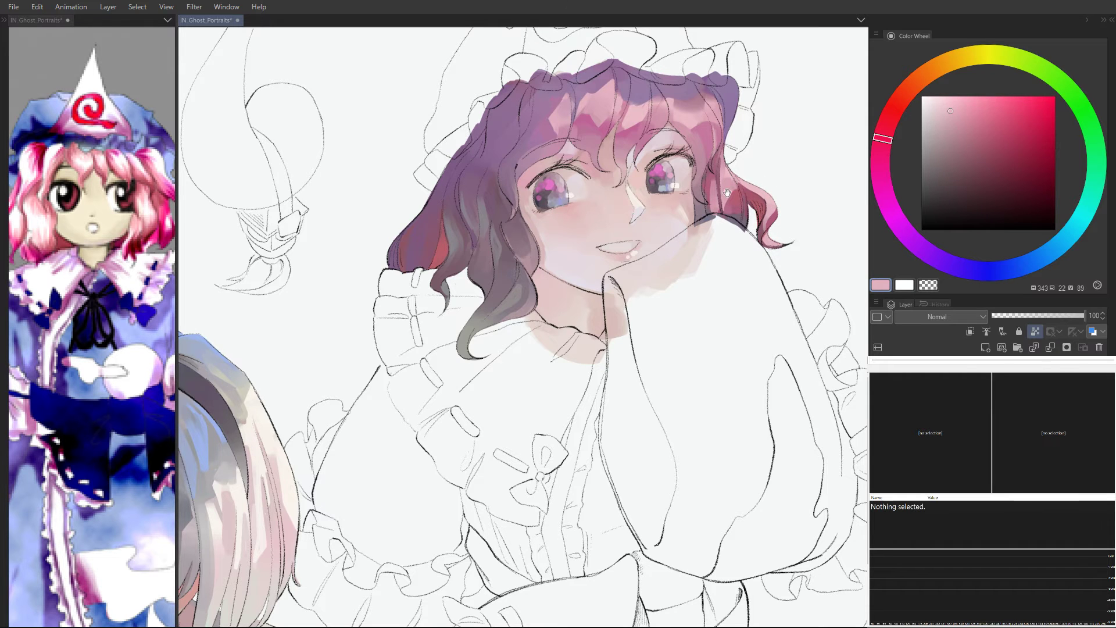
drag(705, 185, 674, 118)
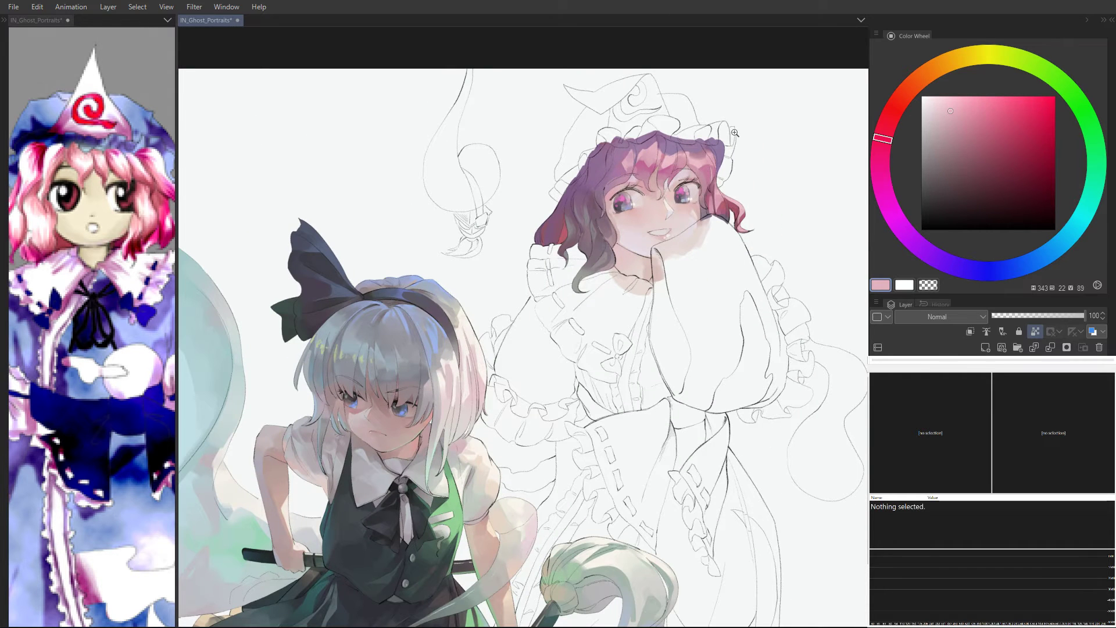
Step: Blend sampled light pink, purple and mid-pink into the fringe highlight above the eye nearest the raised hand
scroll(735, 132, up, 2)
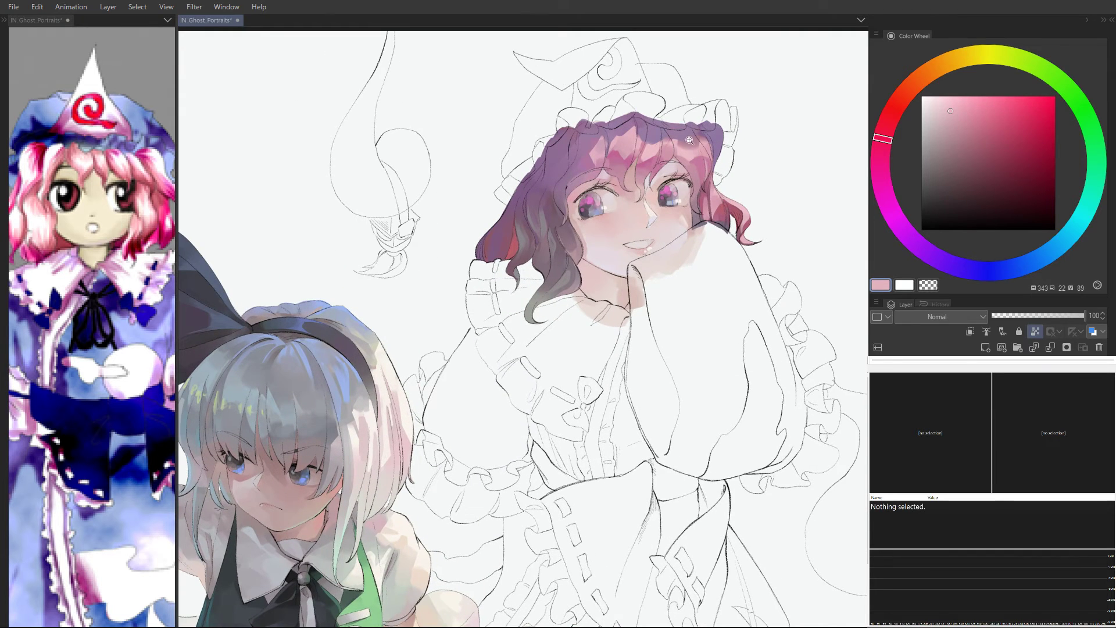
scroll(689, 141, up, 1)
click(680, 149)
click(681, 150)
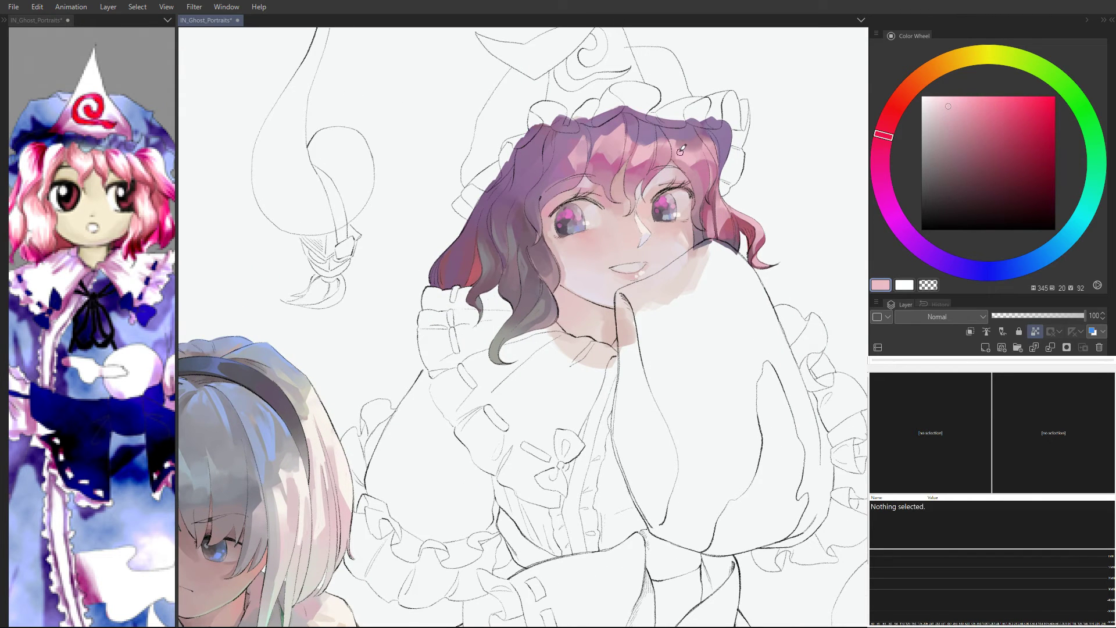
click(698, 138)
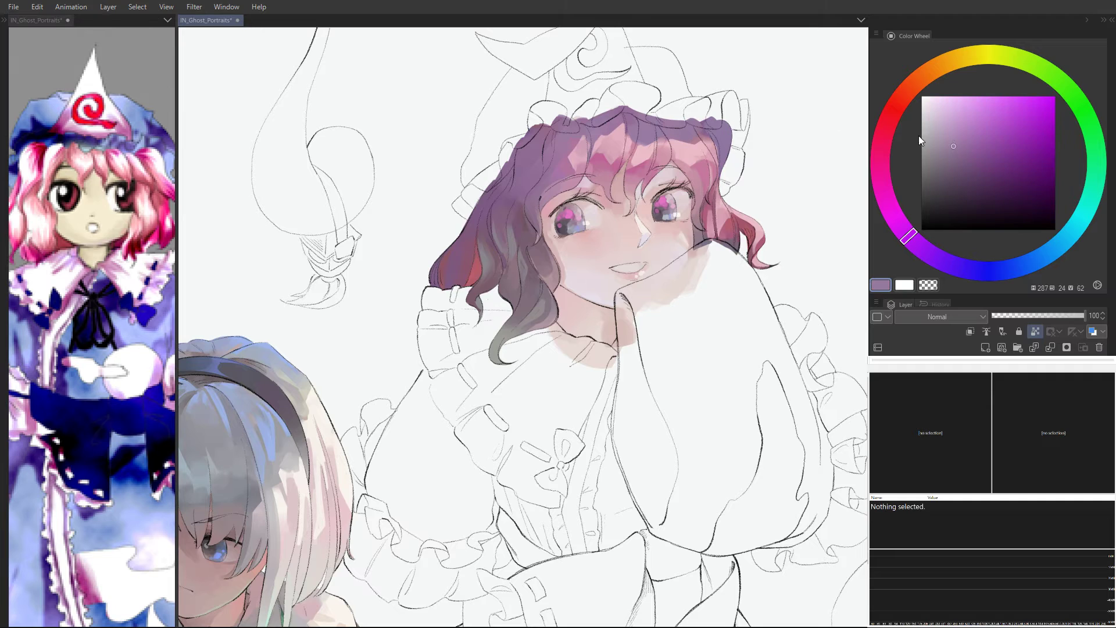
click(706, 153)
click(699, 168)
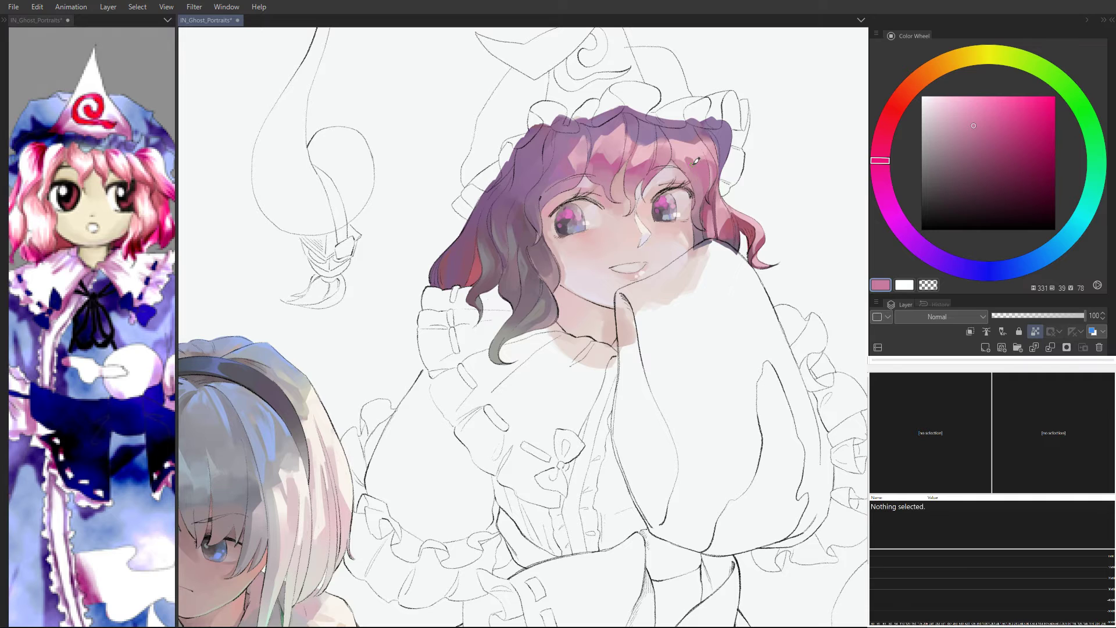
click(700, 182)
click(692, 163)
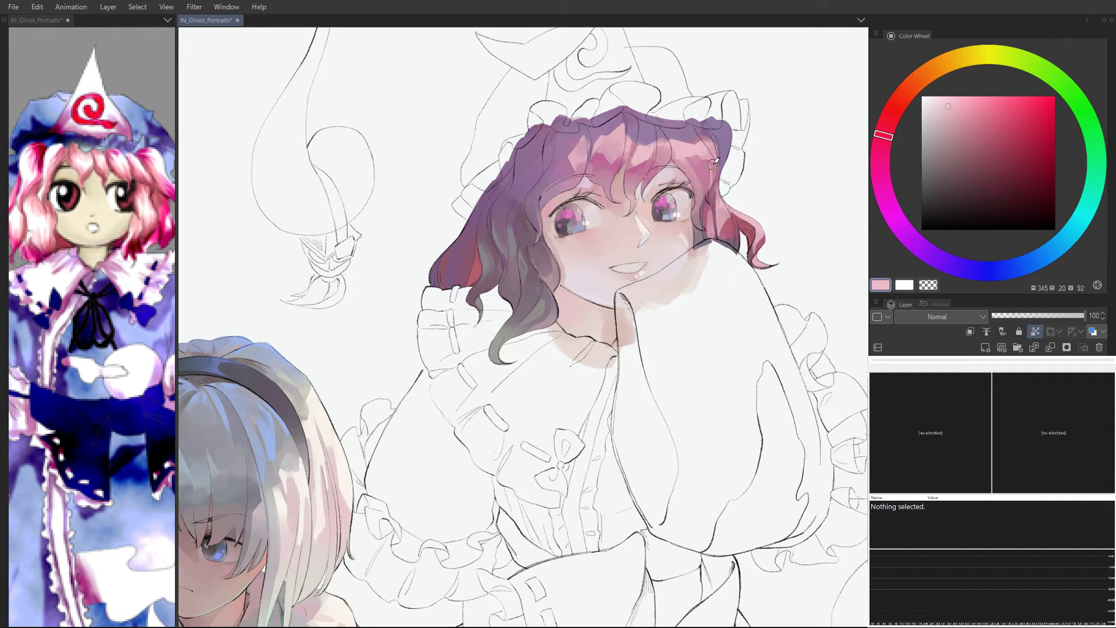
Step: Work pink and muted grey-mauve tones down the side hair between the temple and the raised hand
click(713, 162)
click(715, 158)
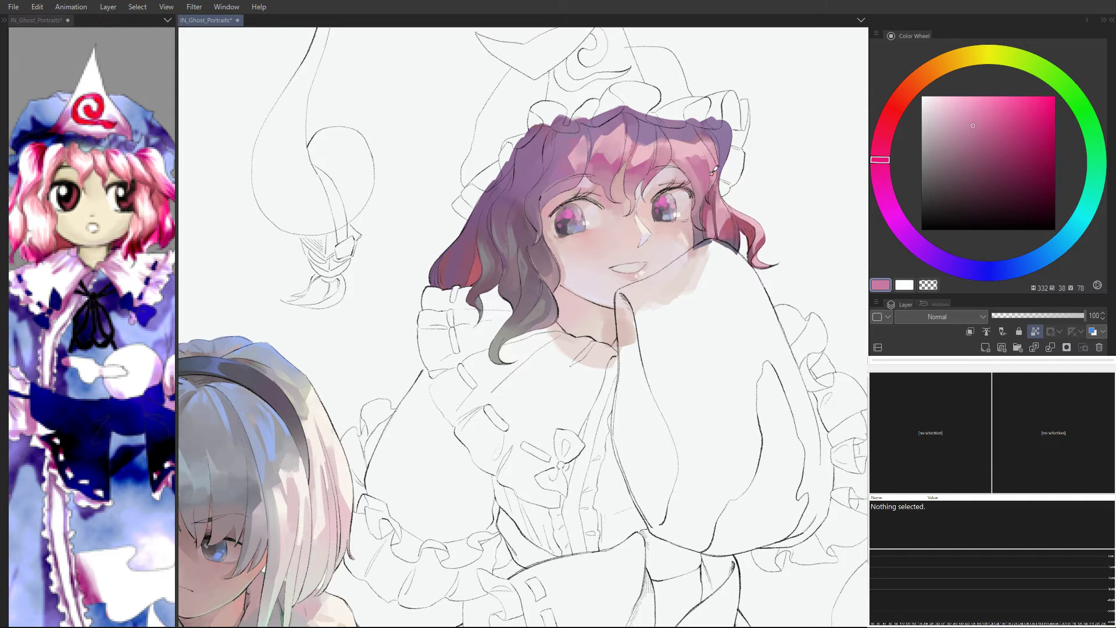
click(693, 167)
click(697, 182)
click(702, 227)
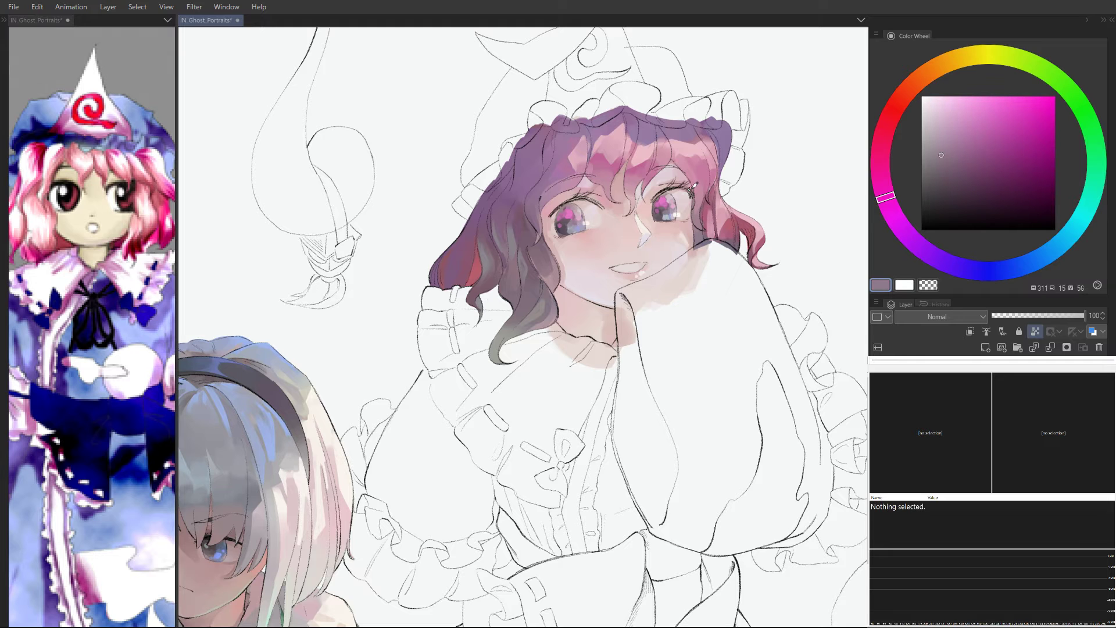
click(699, 230)
mouse_move(702, 224)
mouse_down()
mouse_move(718, 223)
mouse_move(702, 239)
mouse_move(711, 227)
mouse_up()
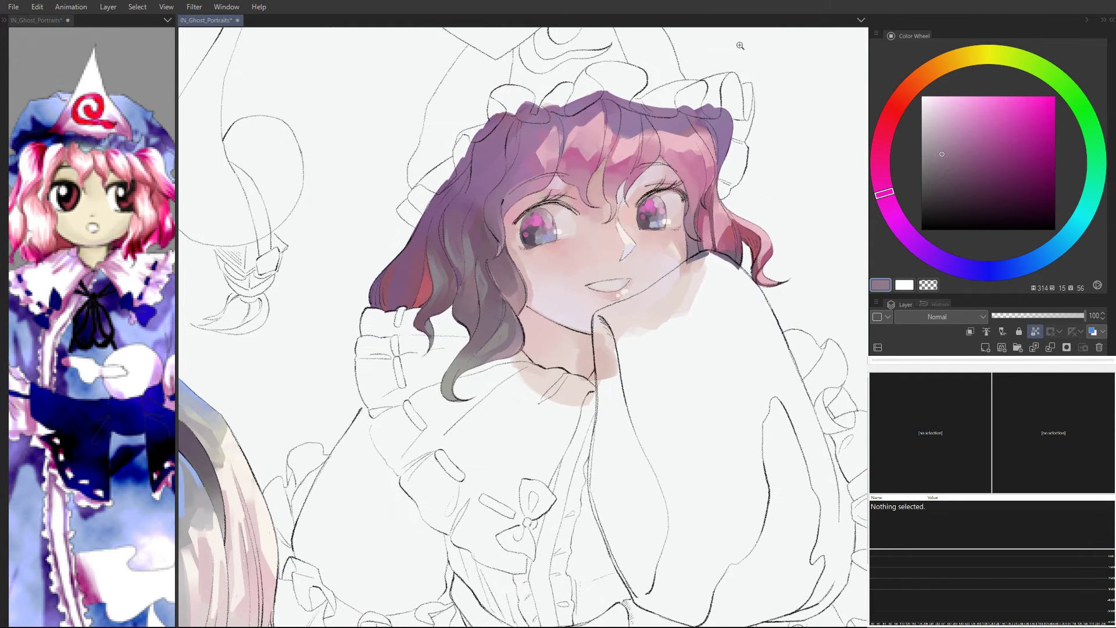
drag(698, 147, 709, 188)
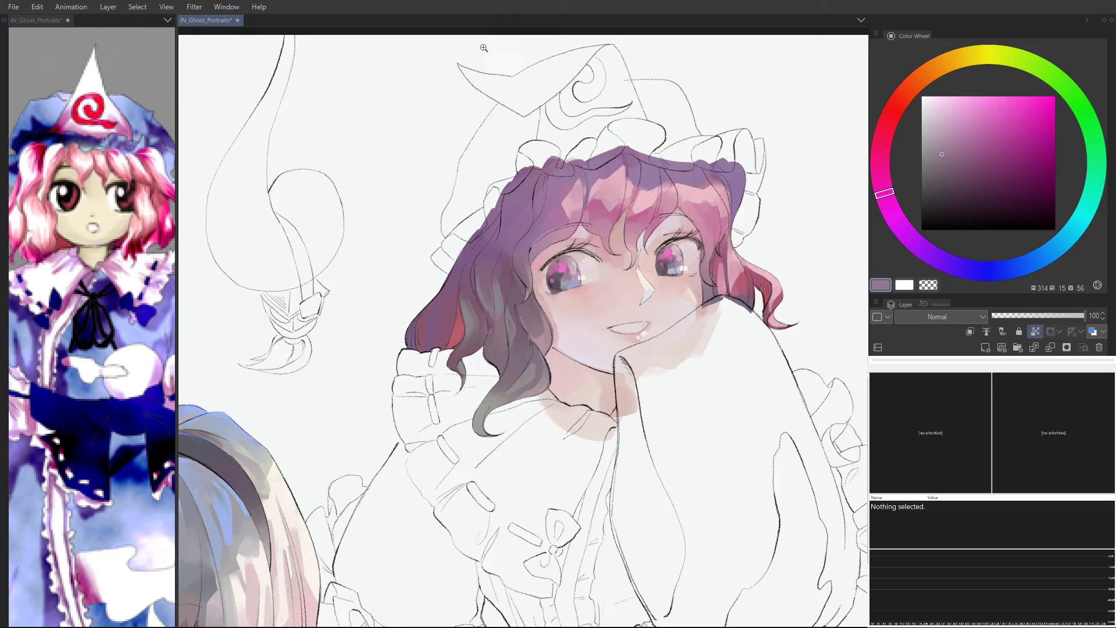
Step: Draw a bold upper lash line in dark grey-purple over the eye on the long-haired side of the face
key(slash)
drag(946, 155, 932, 192)
drag(557, 228, 589, 221)
key(ctrl+z)
drag(667, 216, 691, 226)
key(e)
scroll(573, 269, up, 1)
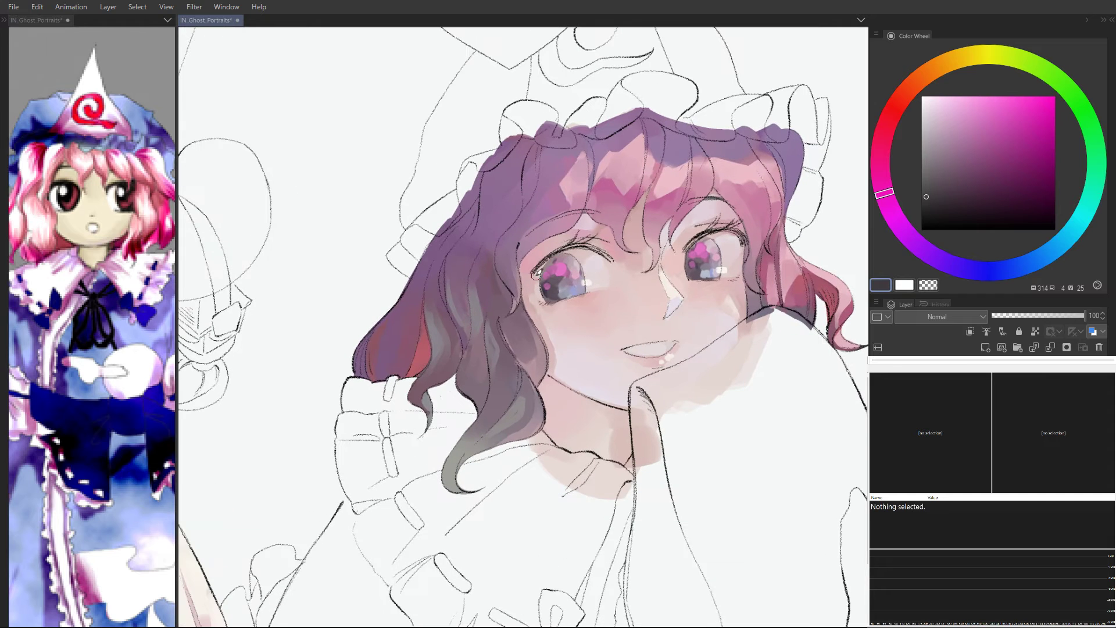
mouse_move(570, 250)
mouse_down()
mouse_move(553, 255)
mouse_move(585, 248)
mouse_move(617, 262)
mouse_up()
mouse_move(538, 276)
mouse_down()
mouse_move(579, 264)
mouse_move(550, 269)
mouse_move(568, 255)
mouse_move(607, 270)
mouse_move(544, 273)
mouse_move(572, 254)
mouse_move(543, 273)
mouse_move(603, 264)
mouse_up()
key(ctrl+z)
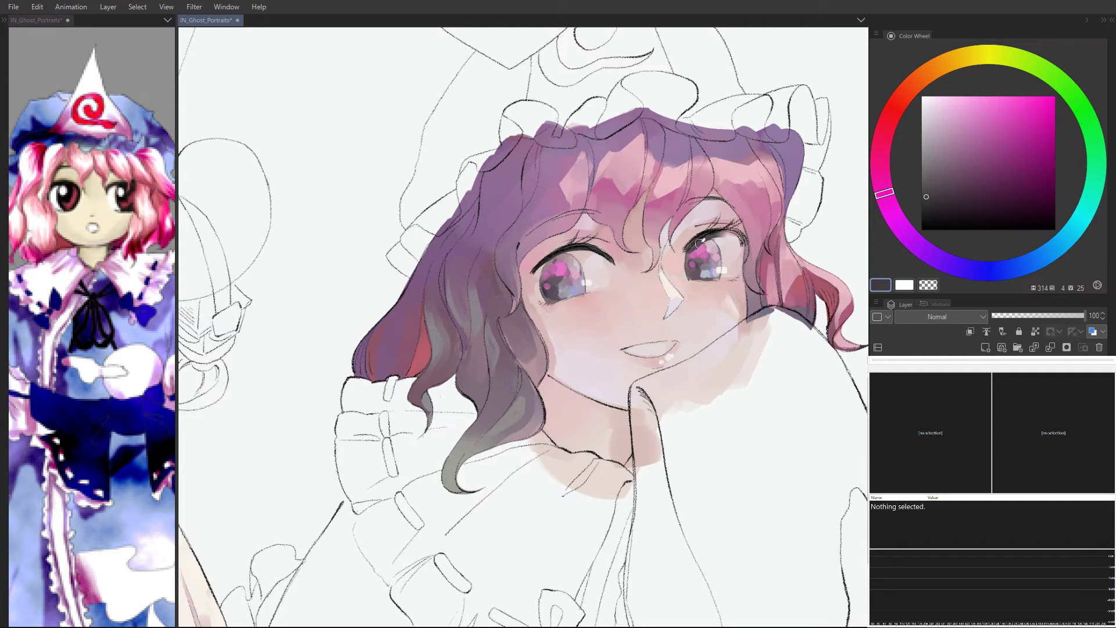
Step: Thicken the upper lash line of the eye nearest the raised hand and add fine black lashes above it
mouse_move(729, 232)
mouse_down()
mouse_move(745, 241)
mouse_move(691, 249)
mouse_move(732, 240)
mouse_move(737, 253)
mouse_up()
key(e)
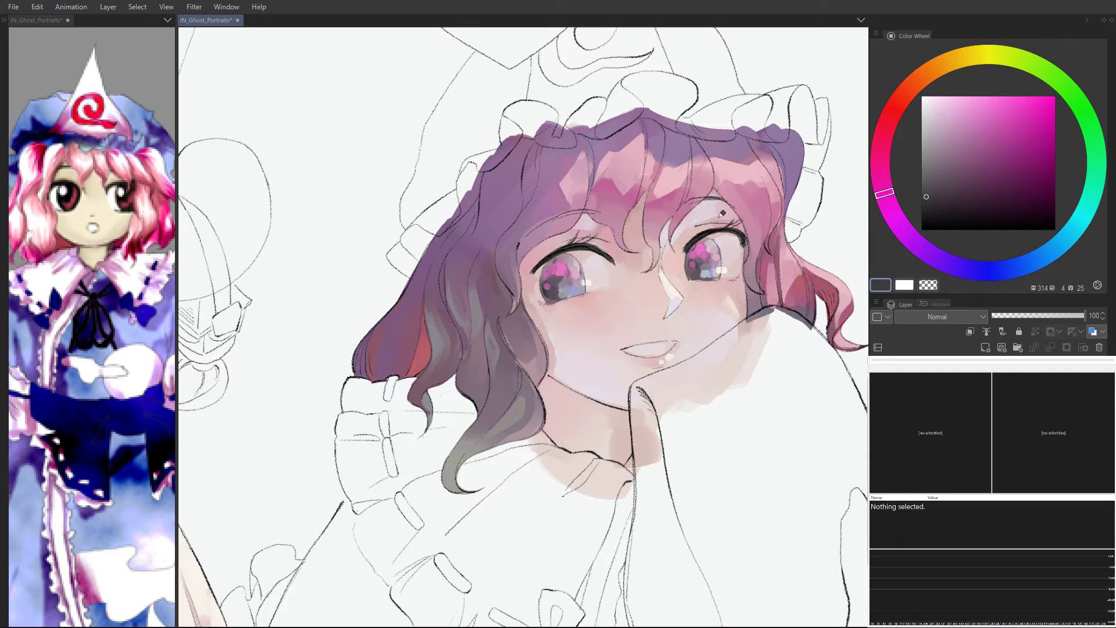
drag(925, 217, 914, 231)
click(983, 407)
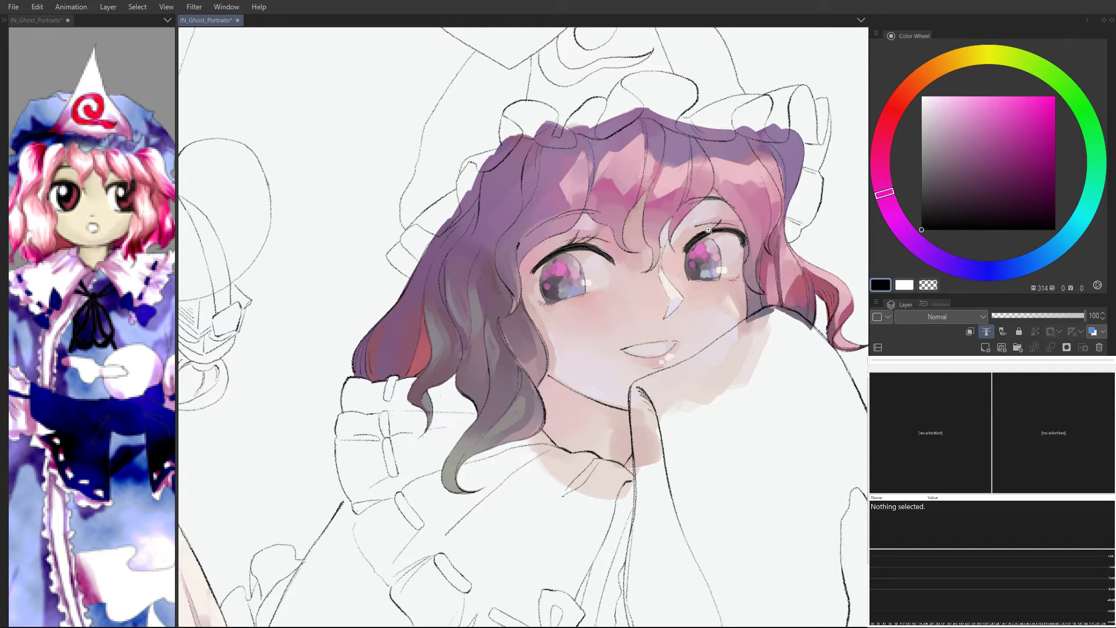
mouse_move(708, 229)
mouse_down()
mouse_move(748, 221)
mouse_move(725, 226)
mouse_move(732, 215)
mouse_up()
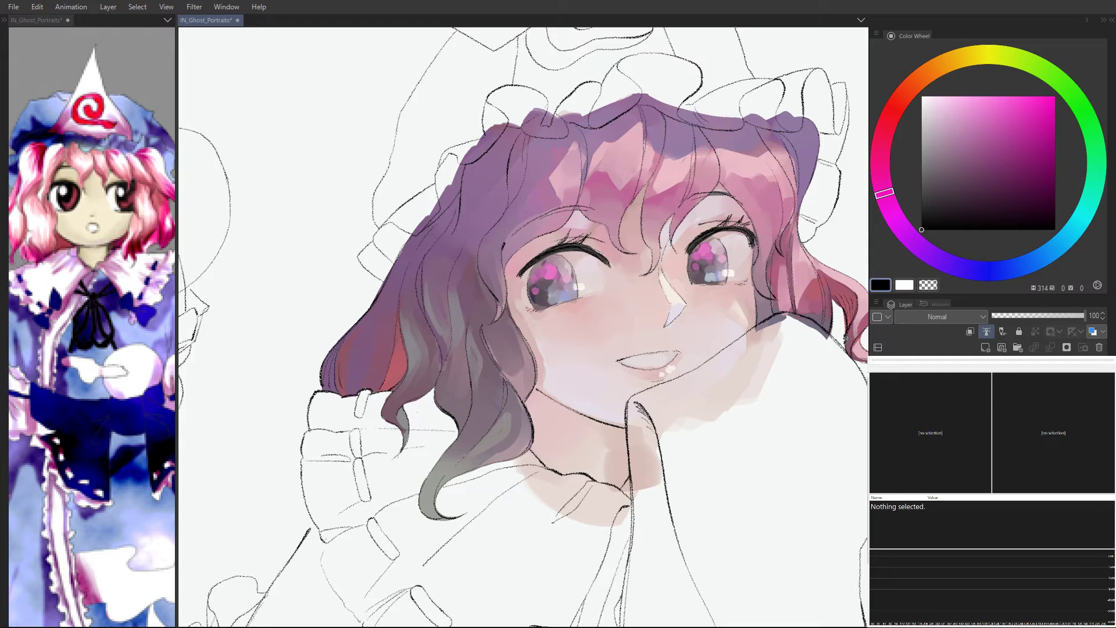
Step: Touch up the lashes of both eyes with light warm-grey accents and switch the brush colour to near-black
click(953, 430)
click(932, 150)
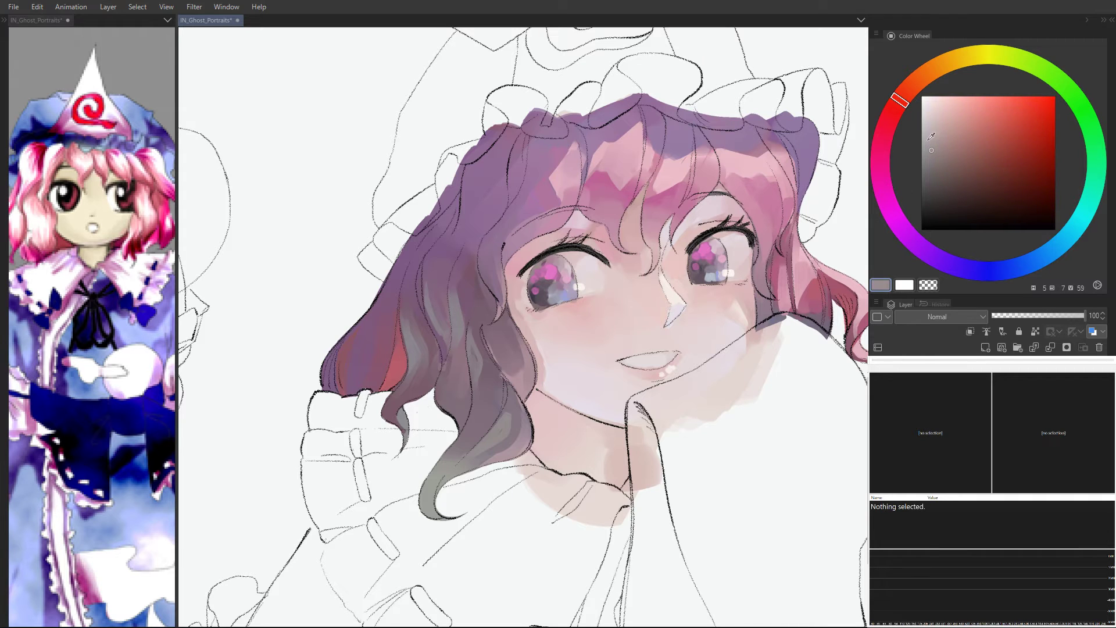
click(927, 116)
drag(740, 224, 747, 220)
click(596, 231)
click(922, 216)
scroll(615, 201, down, 2)
scroll(688, 189, down, 1)
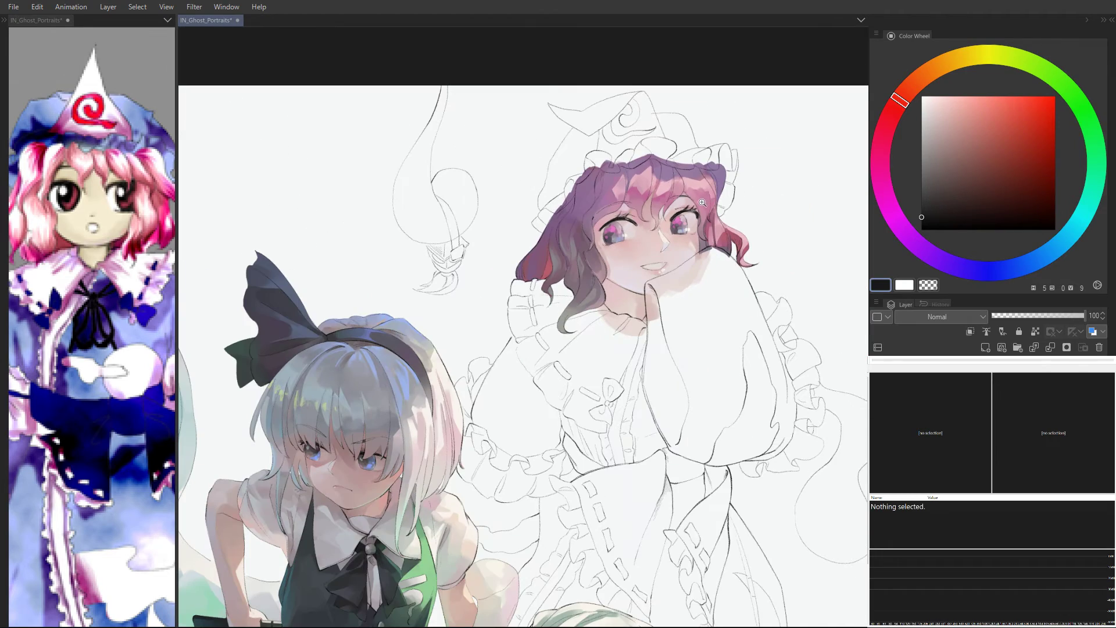
scroll(692, 205, up, 3)
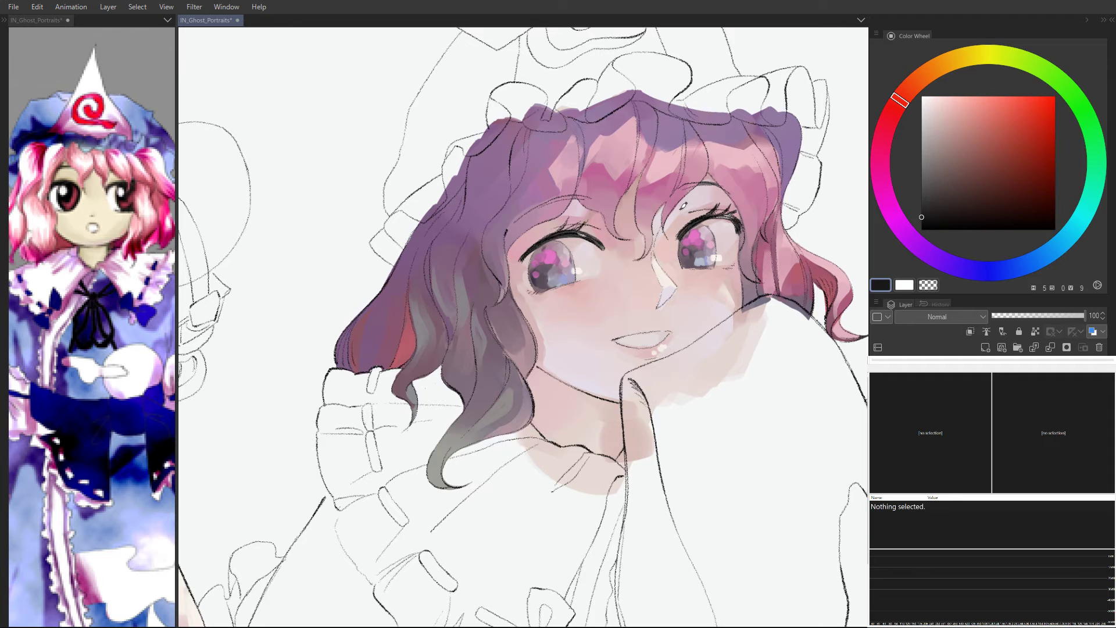
Step: Repaint the iris highlights of both eyes in a warmer pink with hue 342, saturation 48 and value 89
alt+click(554, 255)
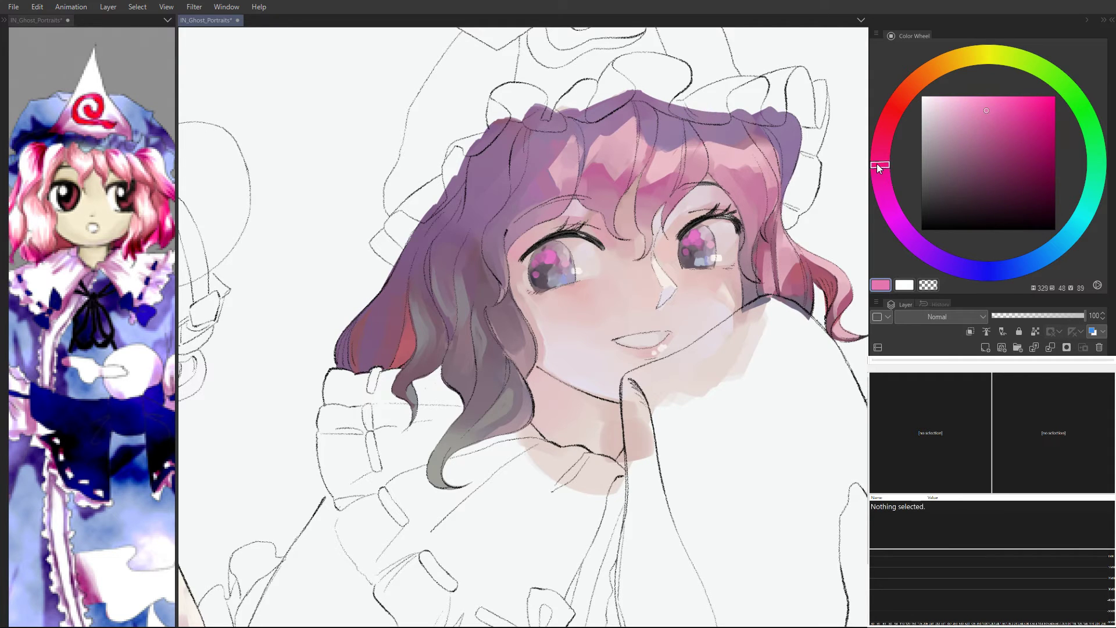
drag(879, 147, 881, 141)
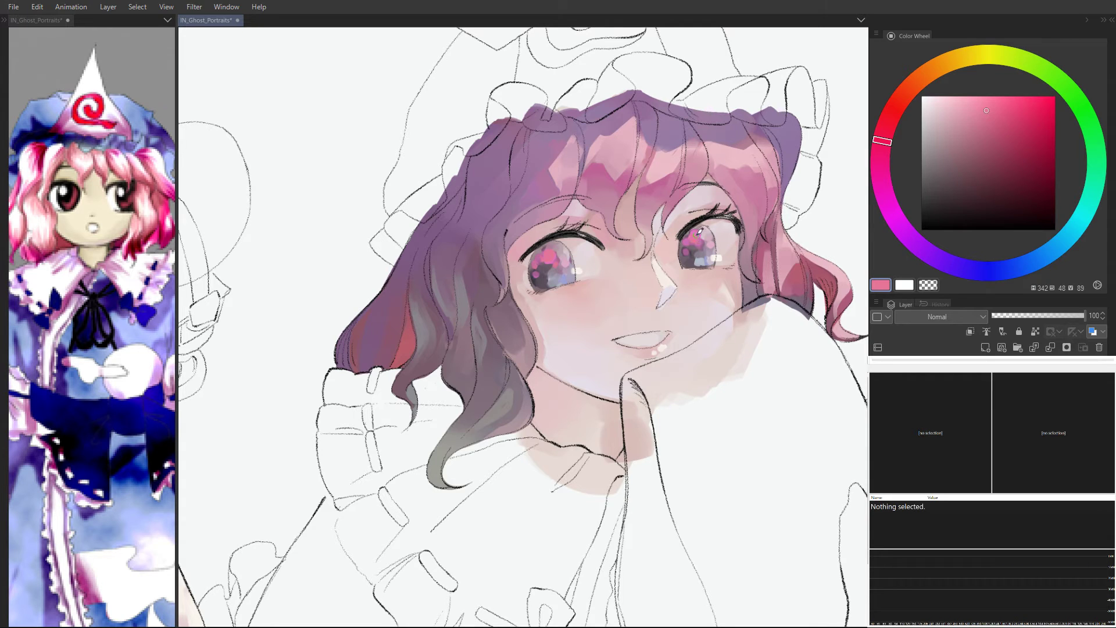
scroll(718, 201, down, 5)
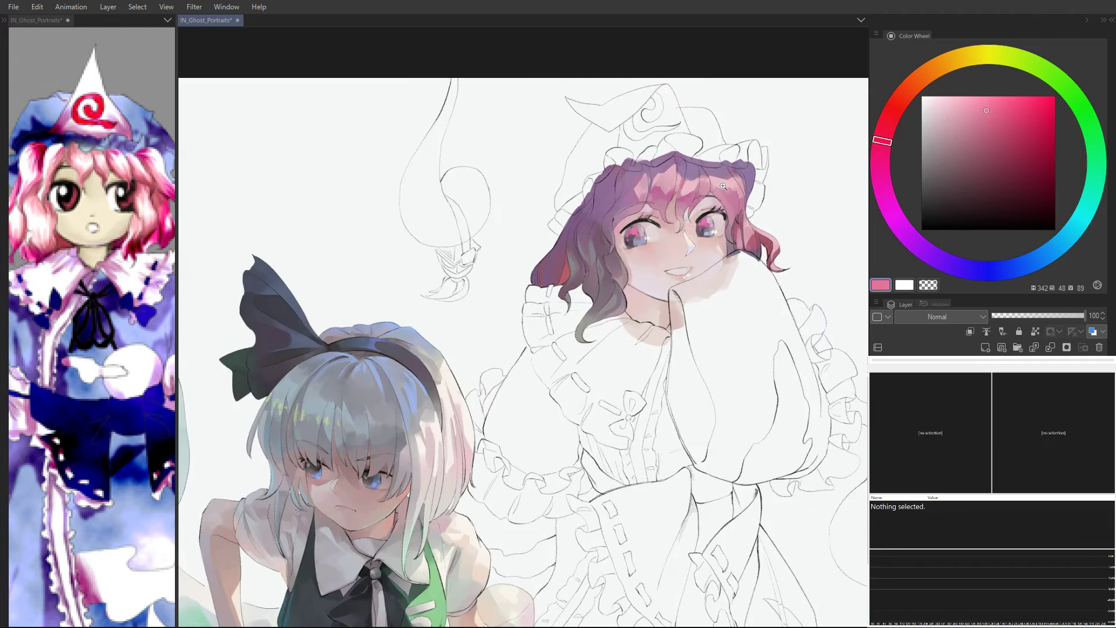
scroll(722, 186, up, 3)
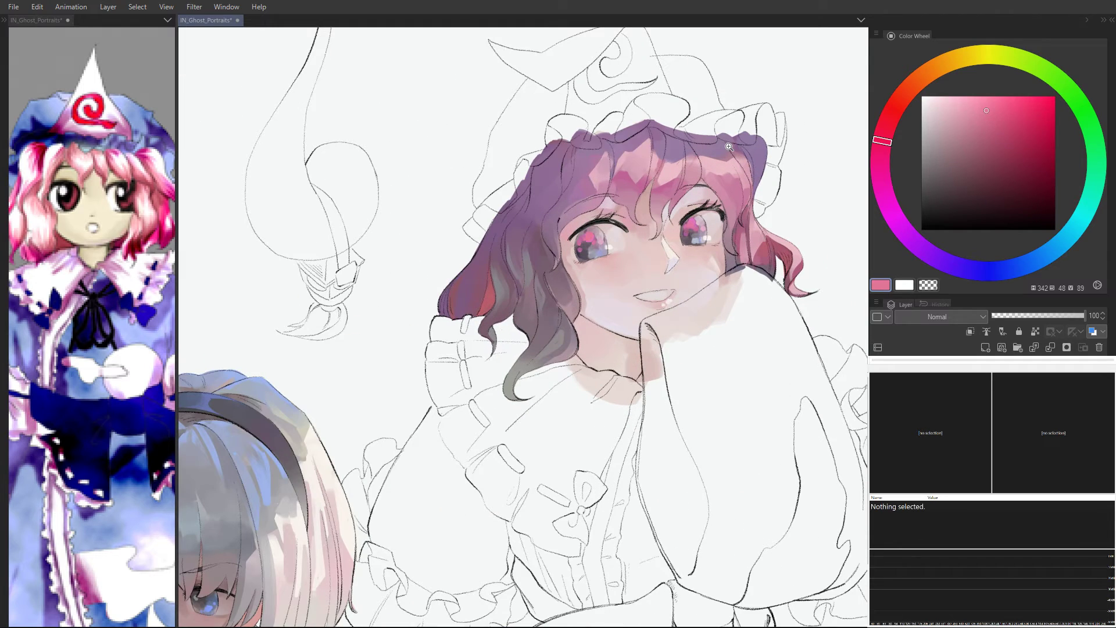
click(690, 236)
Step: Darken the pupils with a muted dark purple of hue 313, saturation 17 and value 33
alt+click(736, 216)
drag(948, 164, 945, 185)
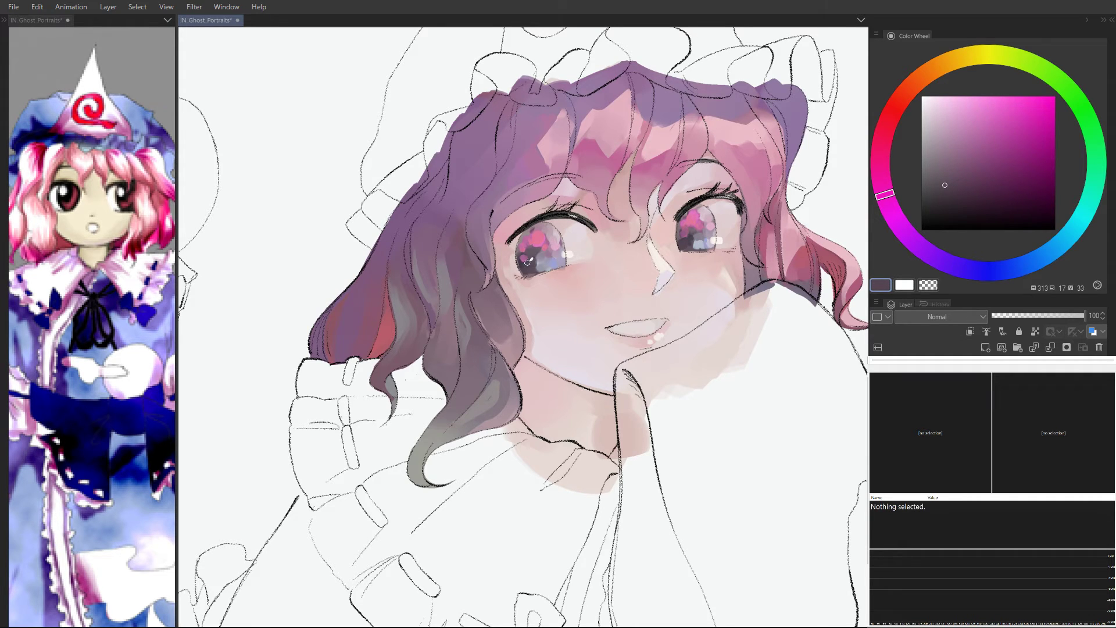
scroll(594, 191, down, 2)
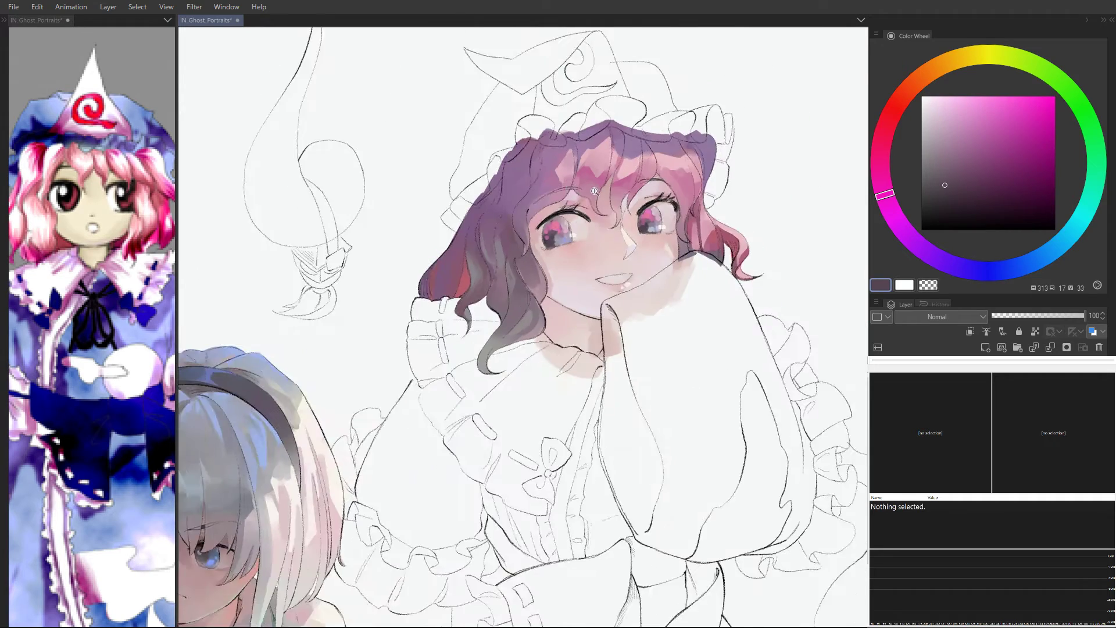
scroll(594, 190, down, 2)
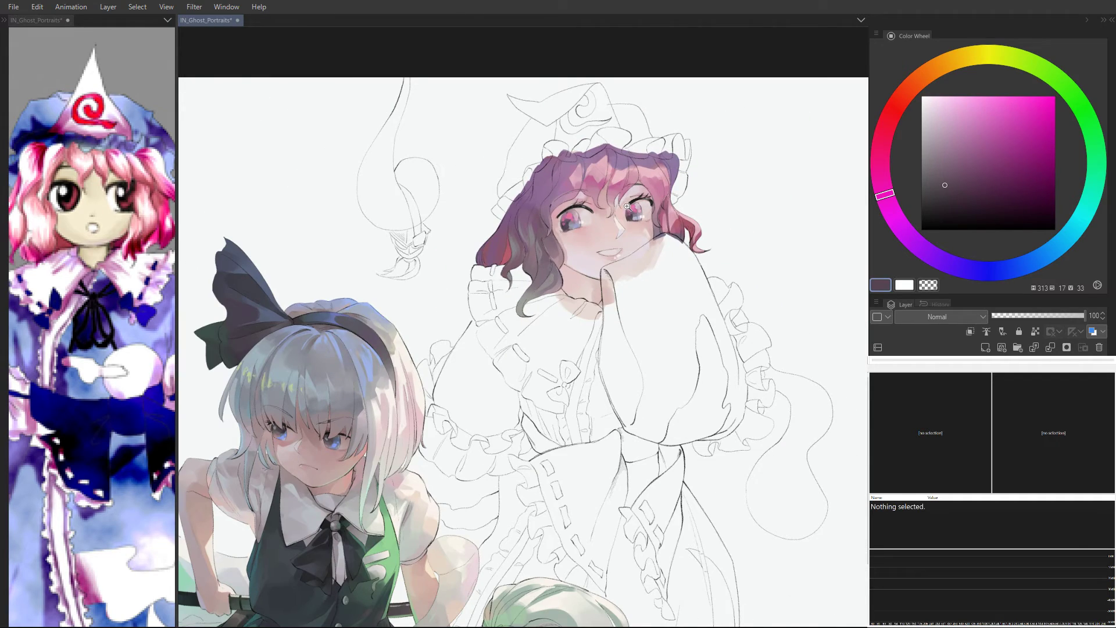
scroll(631, 203, up, 2)
scroll(630, 201, down, 2)
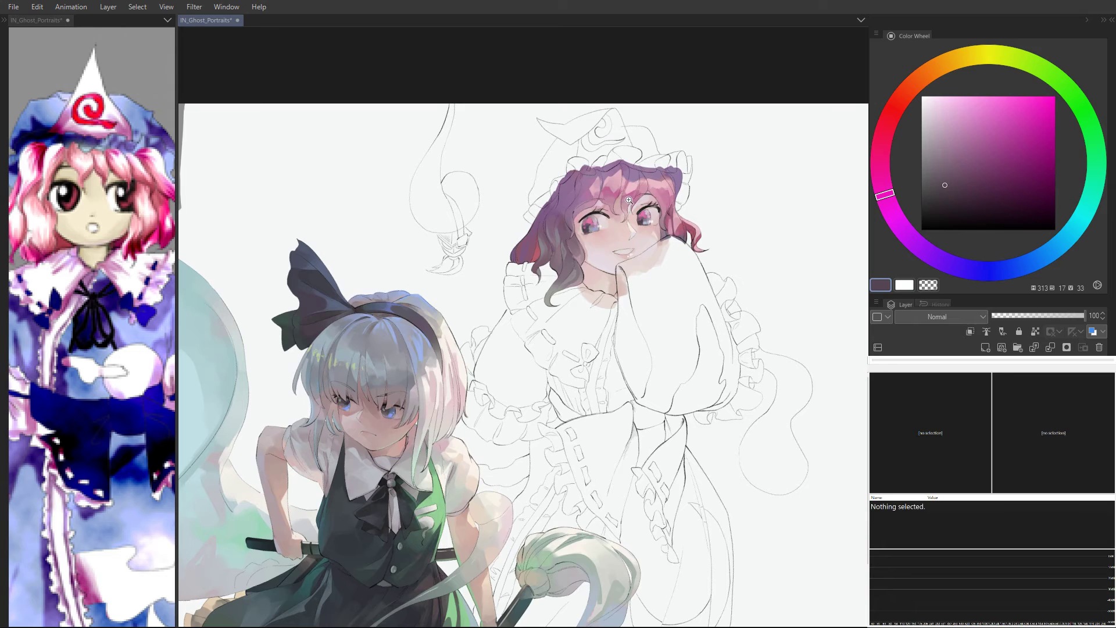
scroll(642, 200, up, 2)
scroll(644, 197, up, 2)
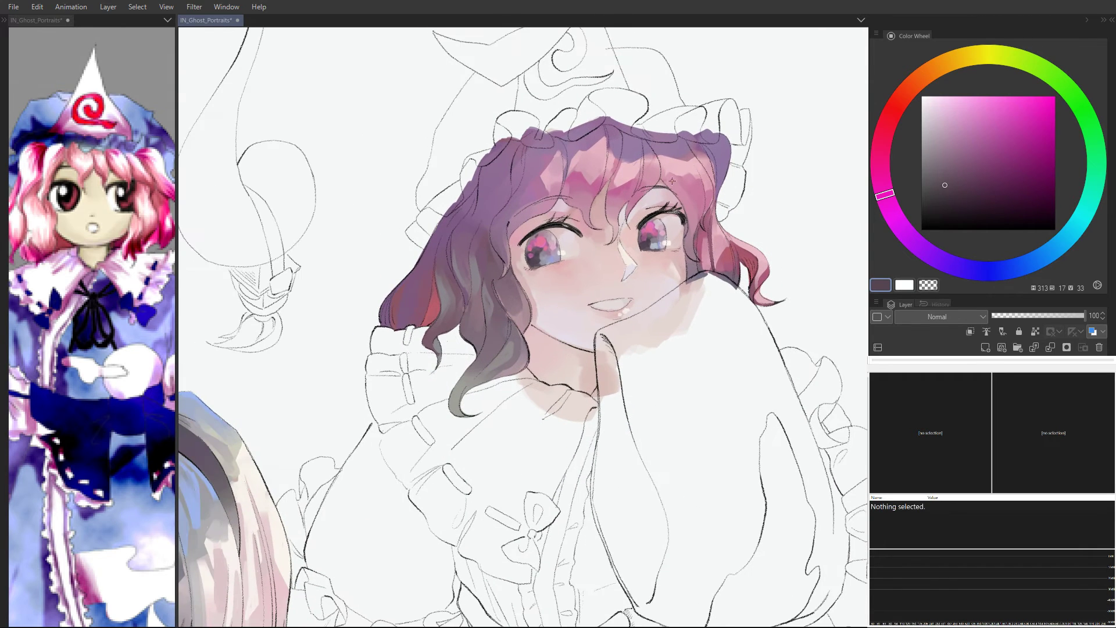
Step: Brighten the fringe highlights with a pale warm pink of hue 356, saturation 11 and value 95
ctrl+shift+click(702, 167)
alt+click(702, 167)
drag(950, 105, 937, 102)
click(897, 118)
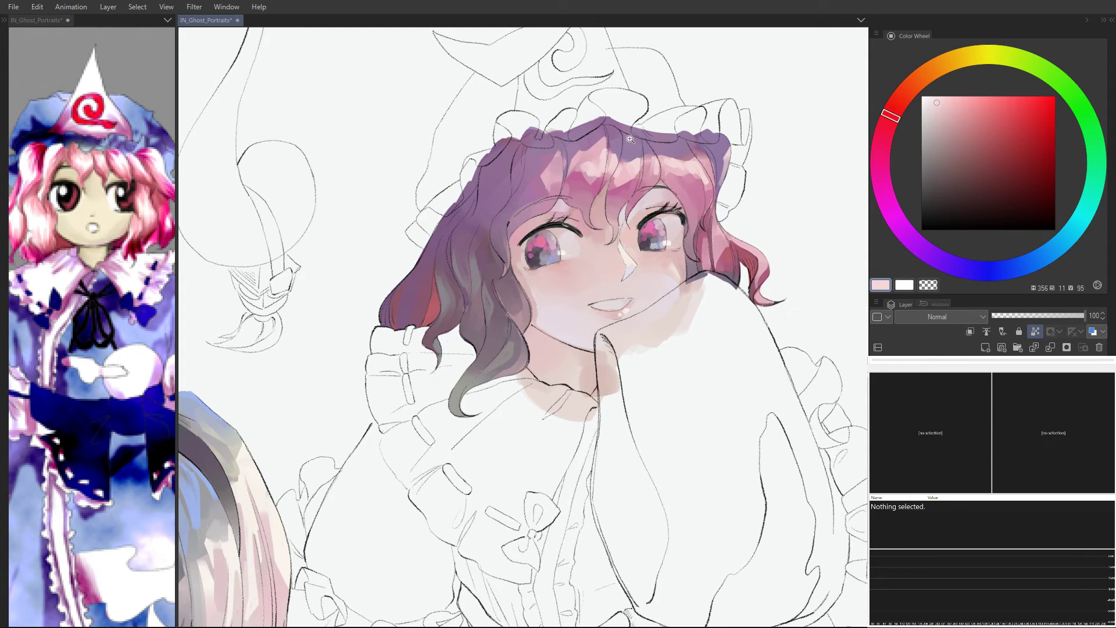
scroll(640, 116, down, 3)
drag(641, 116, 705, 133)
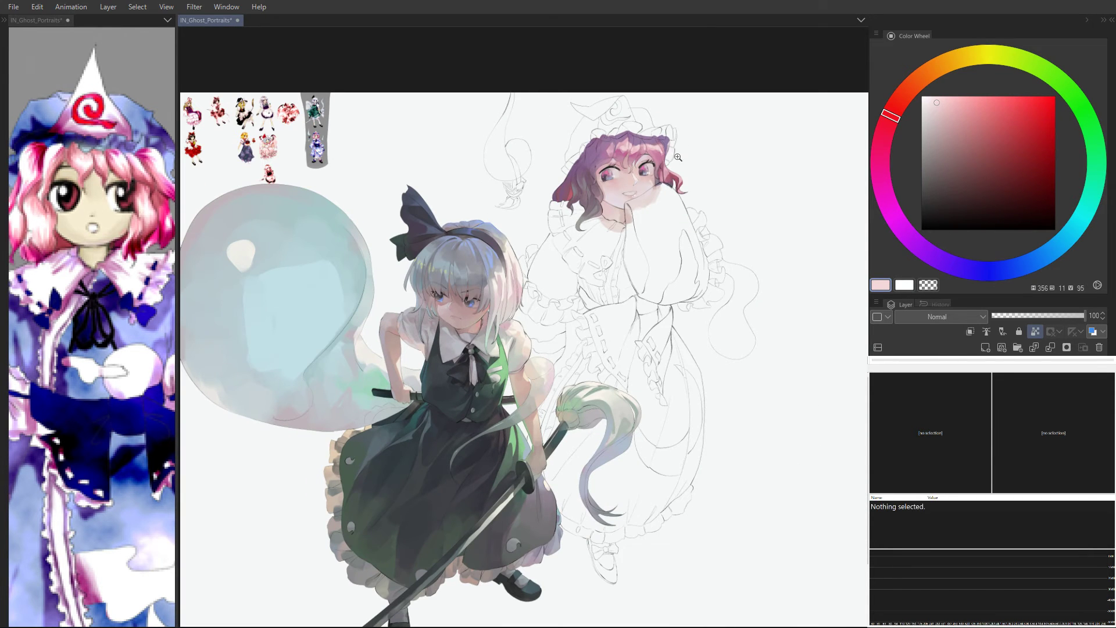
Step: Paint muted rose and a more saturated pink onto the inner edge of the wavy lock beside the neck
scroll(677, 151, up, 3)
scroll(679, 174, up, 1)
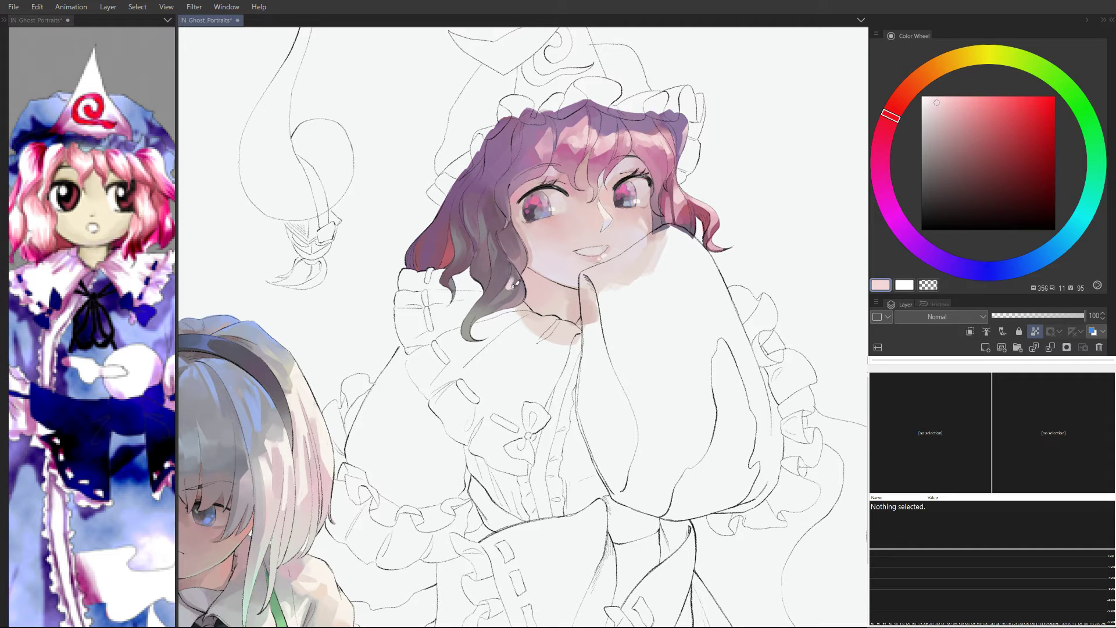
click(536, 226)
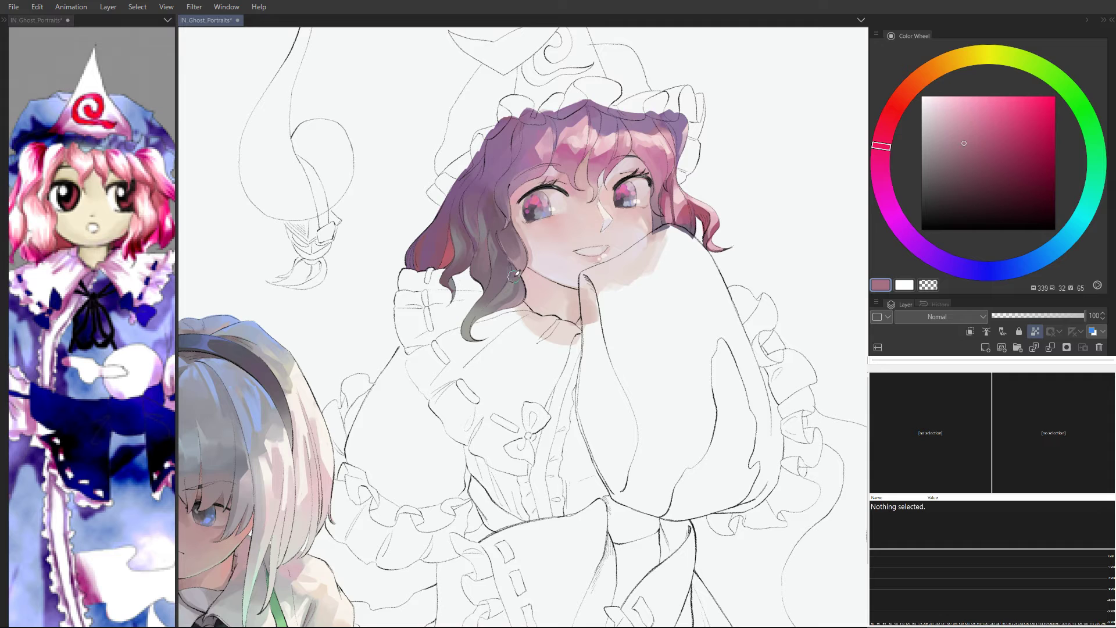
drag(514, 281, 520, 290)
click(988, 126)
drag(491, 305, 509, 304)
Step: Add a light pink highlight of hue 357, saturation 18 and value 93 to the neck-side lock and sample its rose tone
click(981, 122)
drag(981, 122, 952, 103)
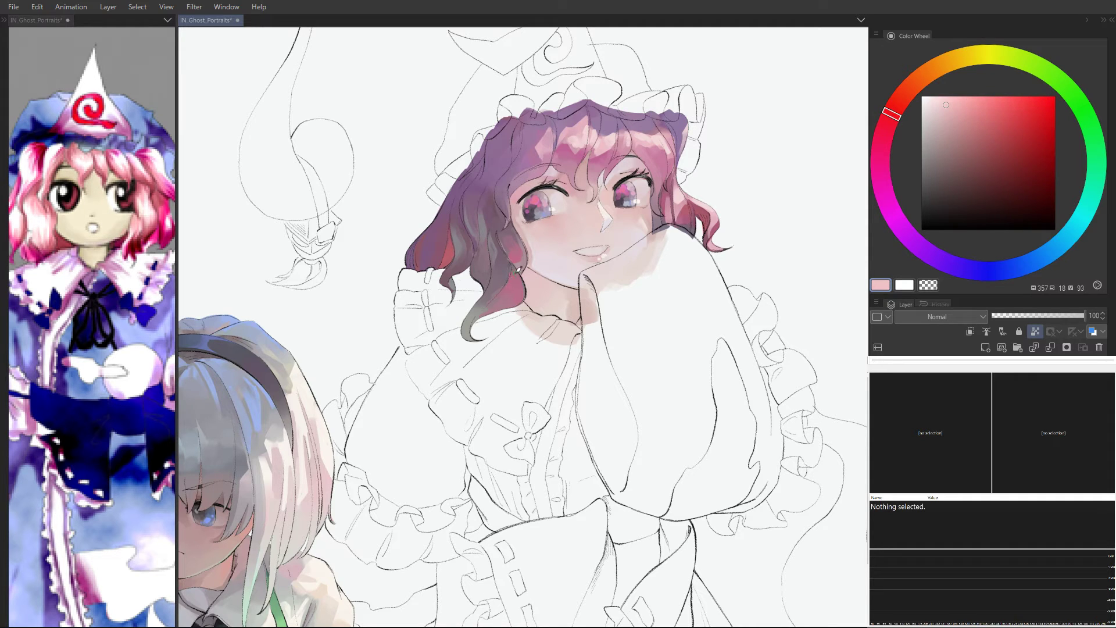
drag(517, 273, 519, 287)
alt+click(507, 298)
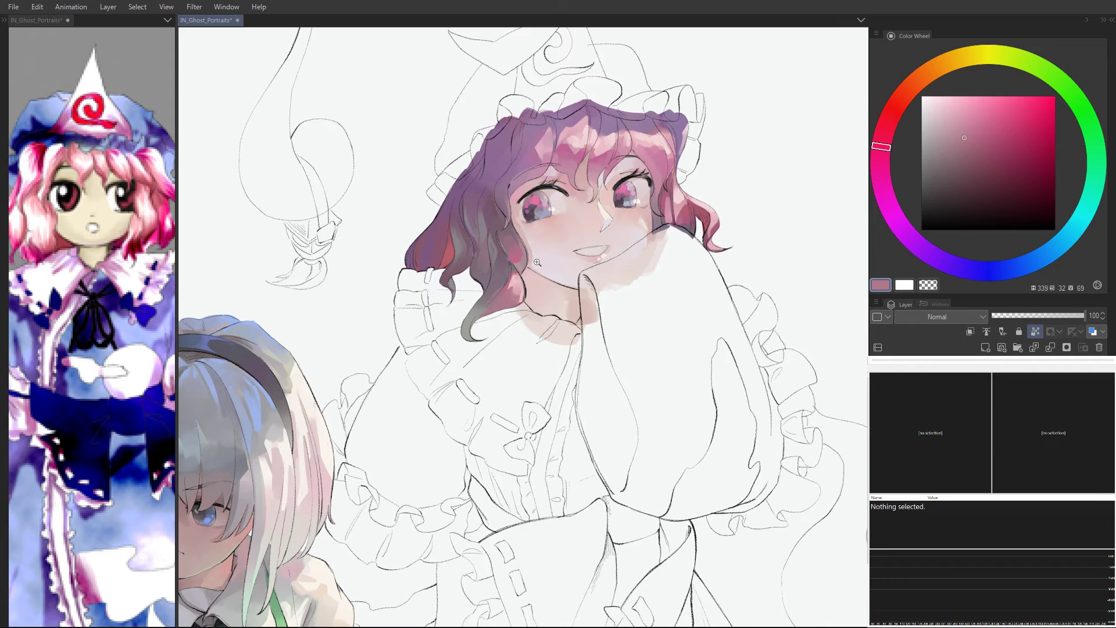
scroll(538, 263, down, 2)
drag(531, 239, 586, 205)
drag(586, 205, 624, 205)
scroll(620, 204, up, 1)
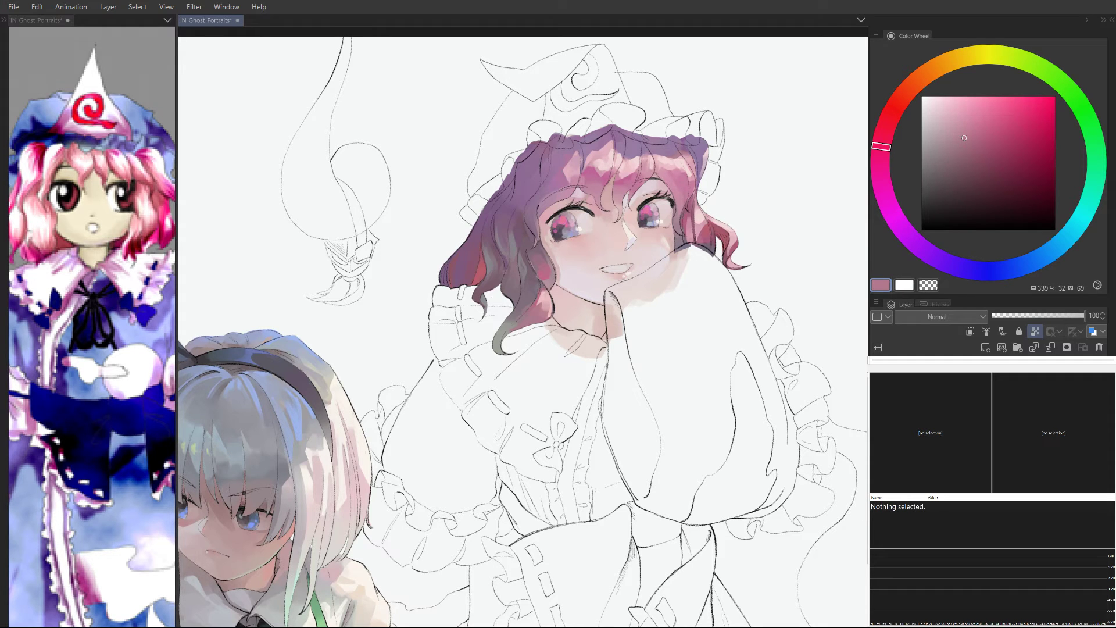
Step: Bring the blue dress into view on the reference and start the raised sleeve with dark violet of hue 268, saturation 21 and value 38
click(989, 430)
click(70, 318)
drag(160, 359, 64, 225)
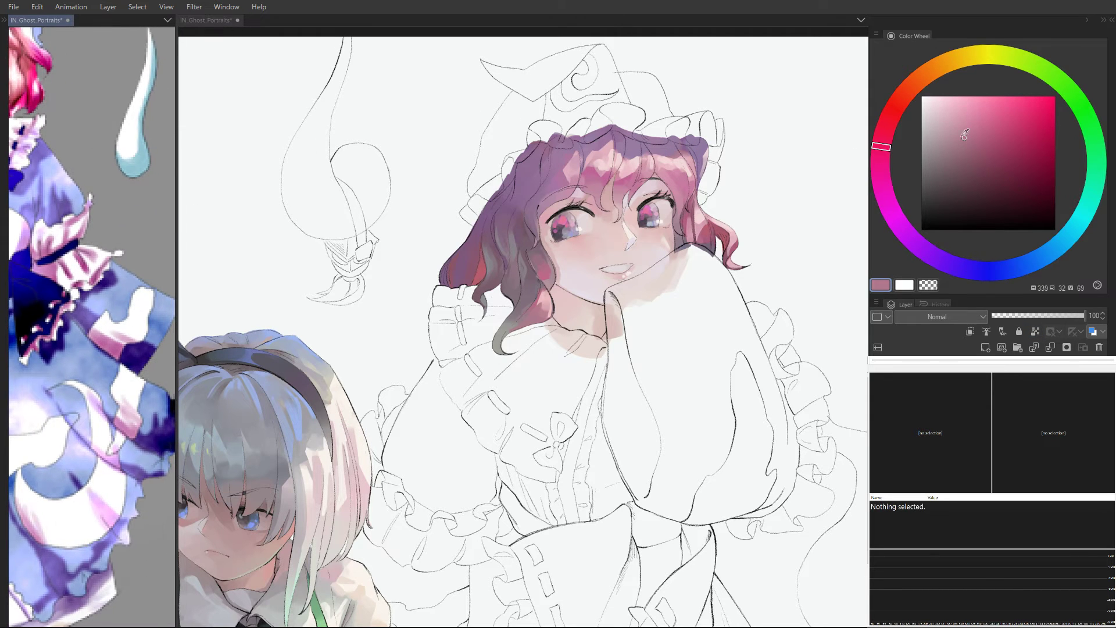
mouse_move(888, 139)
mouse_down()
mouse_move(885, 198)
mouse_move(955, 176)
mouse_up()
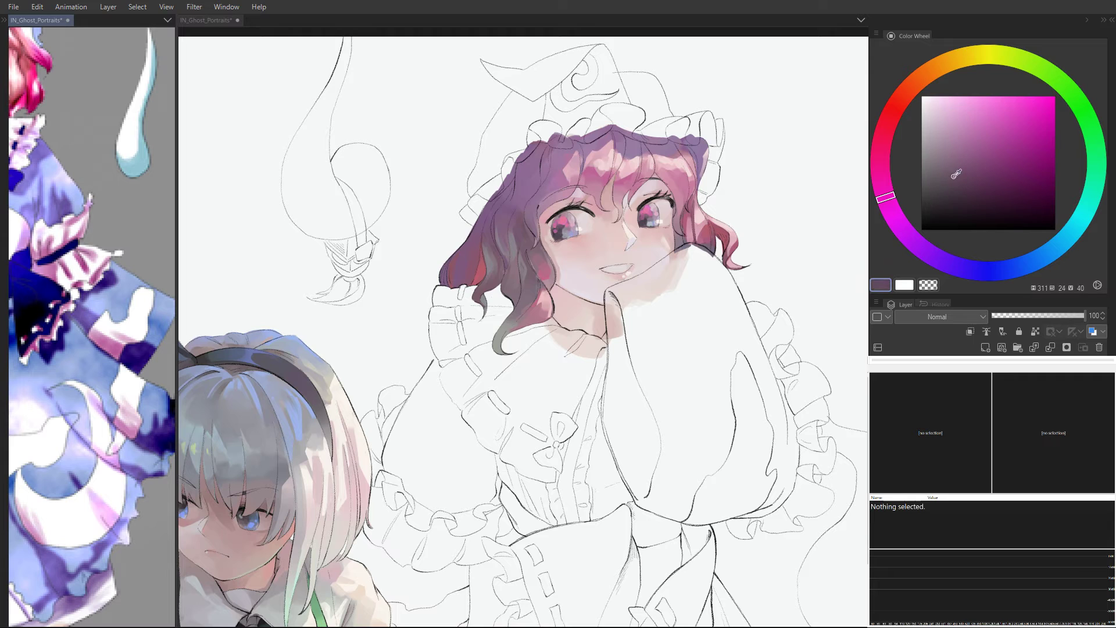
mouse_move(886, 198)
mouse_down()
mouse_move(940, 236)
mouse_move(937, 257)
mouse_up()
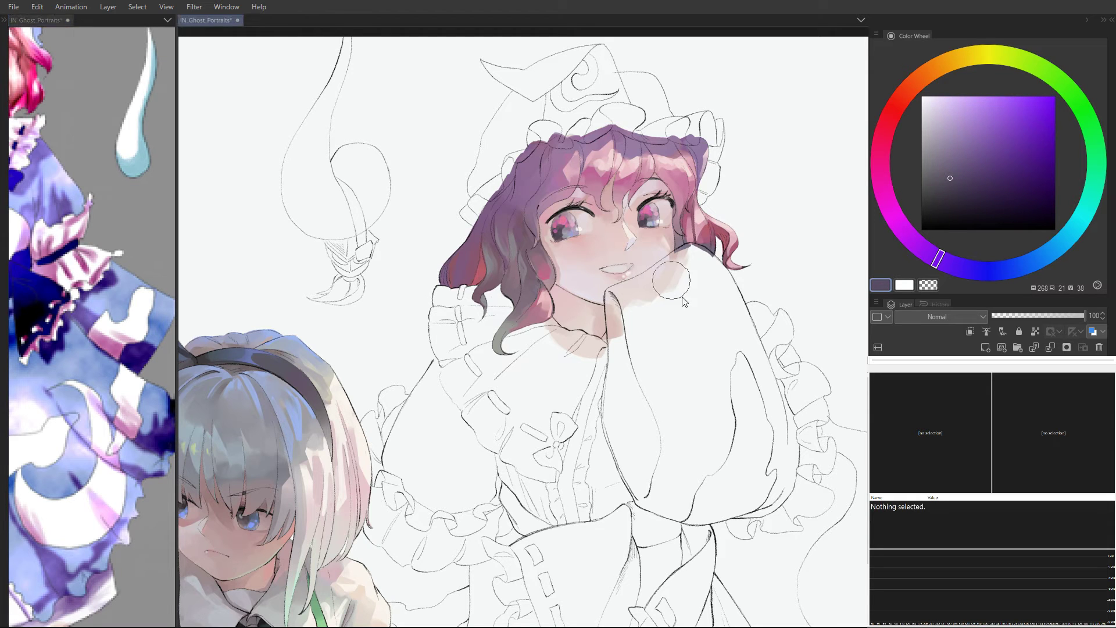
mouse_move(672, 280)
mouse_down()
mouse_move(643, 317)
mouse_move(692, 273)
mouse_move(669, 291)
mouse_up()
Step: Block in the raised sleeve's opening below the chin and its upper inner edge with dark blue-violet of hue 250, saturation 24 and value 37
drag(942, 248, 970, 267)
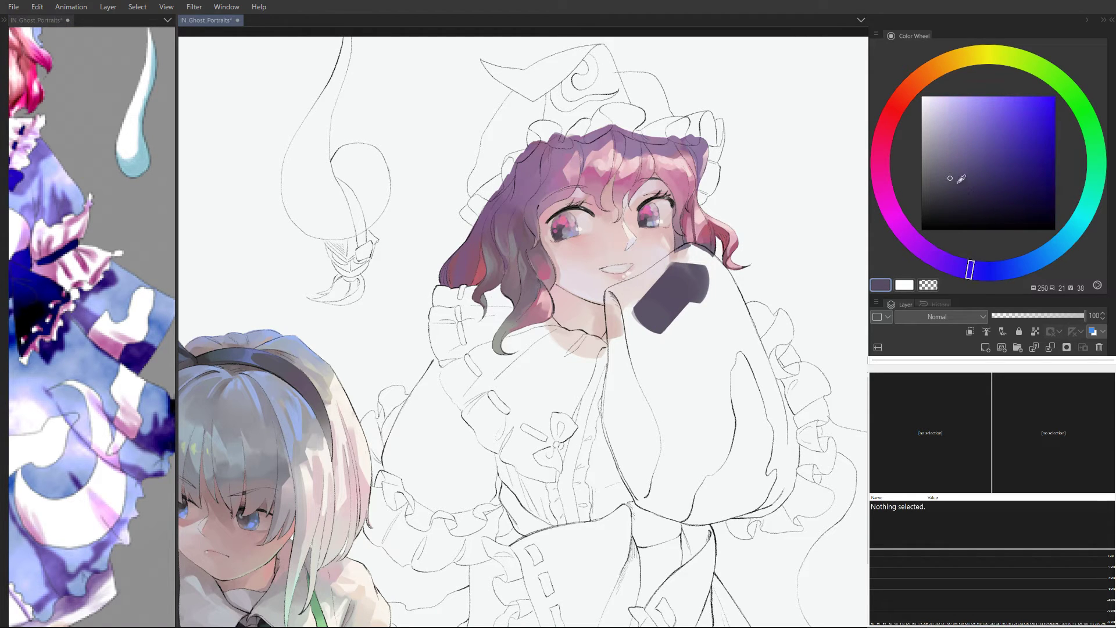
click(955, 179)
mouse_move(651, 279)
mouse_down()
mouse_move(654, 299)
mouse_move(676, 268)
mouse_up()
mouse_move(654, 284)
mouse_down()
mouse_move(612, 305)
mouse_move(627, 289)
mouse_move(624, 402)
mouse_up()
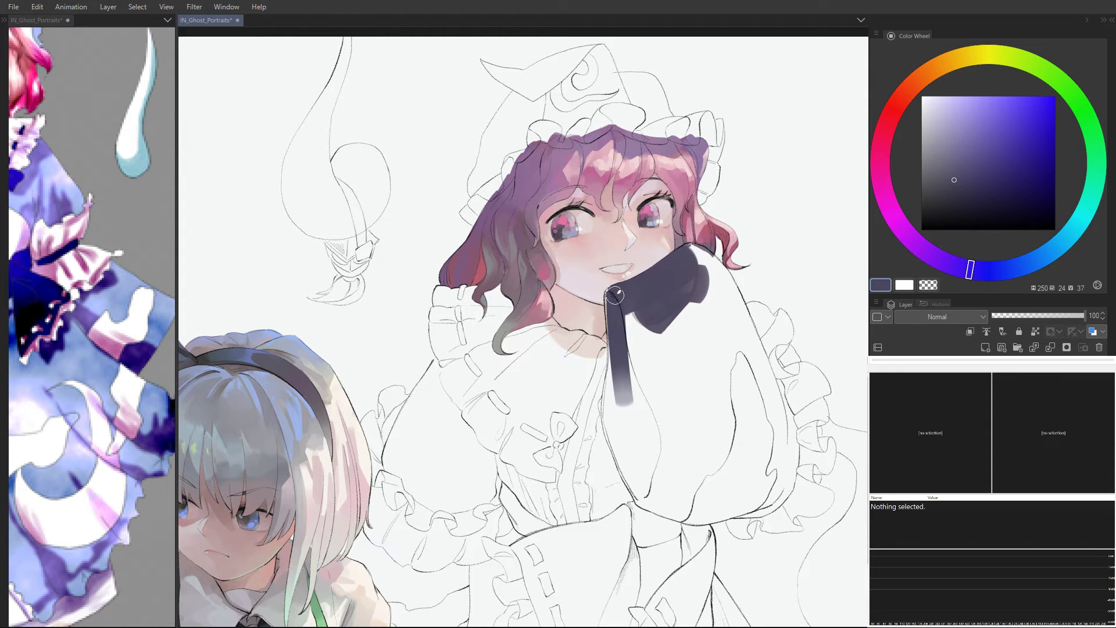
drag(614, 294, 624, 381)
drag(614, 319, 618, 382)
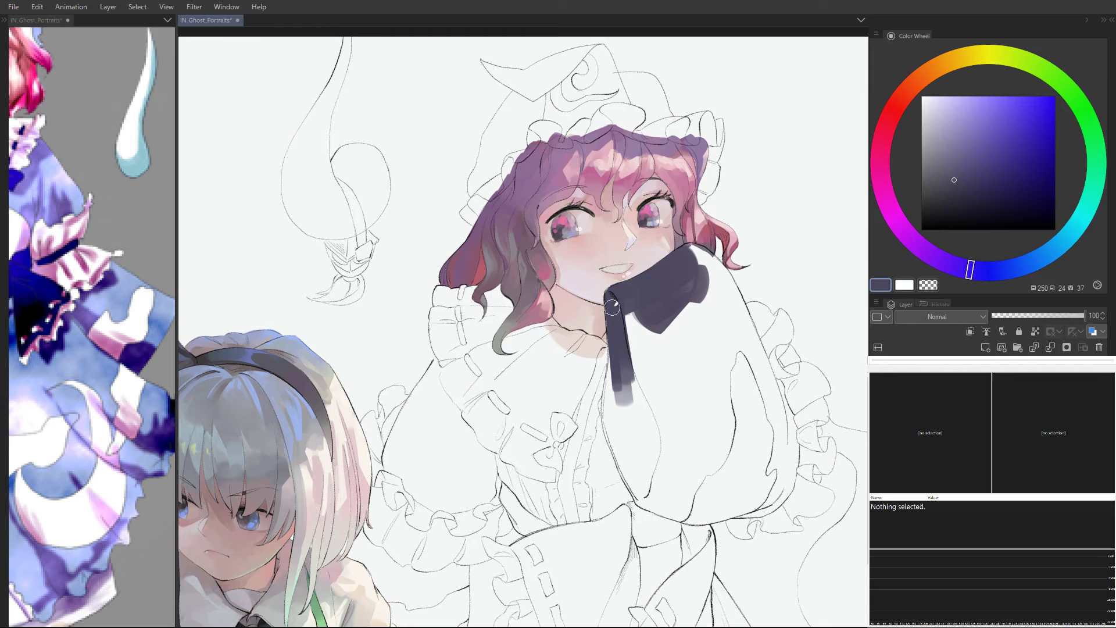
drag(612, 308, 615, 369)
mouse_move(617, 364)
mouse_down()
mouse_move(621, 387)
mouse_move(616, 311)
mouse_move(615, 368)
mouse_up()
drag(615, 324, 620, 414)
drag(615, 317, 617, 397)
Step: Extend the dark blue-violet base down the raised sleeve's inner edge to its lower corner
scroll(616, 361, down, 1)
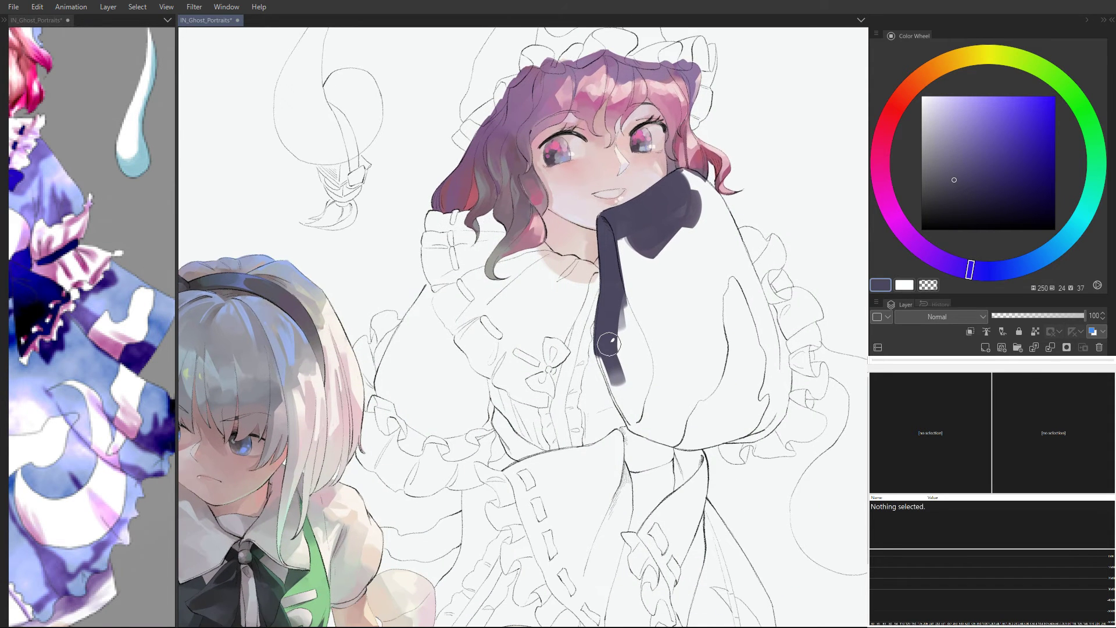
drag(607, 341, 635, 408)
drag(606, 351, 637, 418)
key(e)
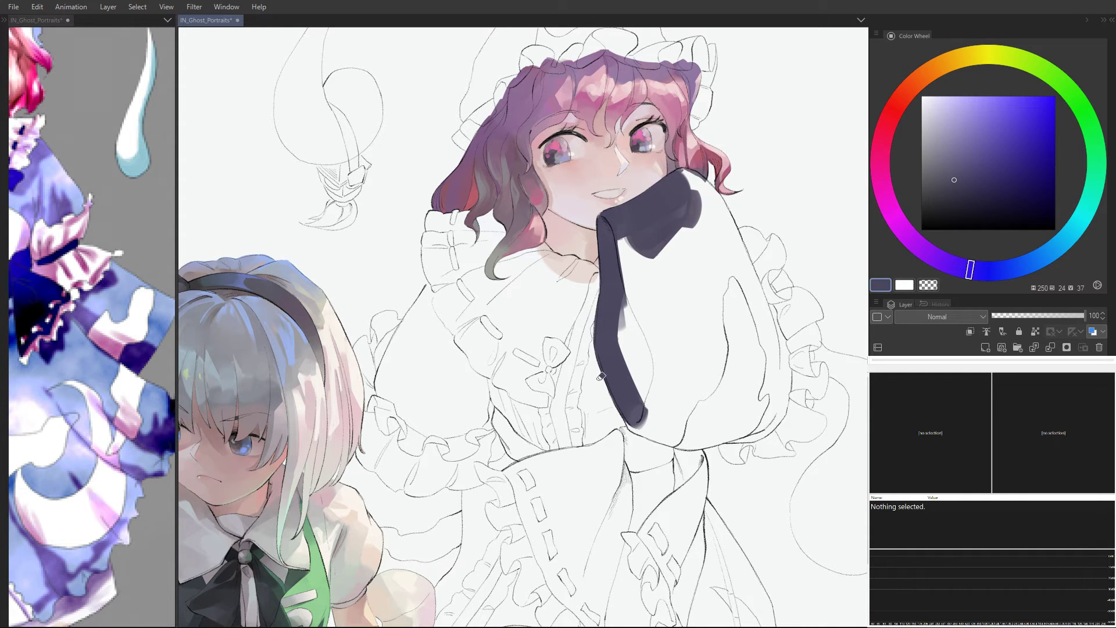
Step: Fill the rest of the raised sleeve with an even dark blue-violet up to its outlines
mouse_move(647, 282)
mouse_down()
mouse_move(640, 250)
mouse_move(658, 374)
mouse_move(699, 291)
mouse_move(692, 174)
mouse_move(724, 256)
mouse_up()
mouse_move(685, 177)
mouse_down()
mouse_move(712, 212)
mouse_move(654, 196)
mouse_move(681, 244)
mouse_up()
scroll(658, 201, up, 2)
drag(679, 265, 666, 239)
mouse_move(641, 182)
mouse_down()
mouse_move(675, 230)
mouse_move(706, 414)
mouse_up()
drag(661, 229, 702, 344)
mouse_move(675, 262)
mouse_down()
mouse_move(723, 410)
mouse_move(711, 370)
mouse_move(739, 394)
mouse_move(736, 486)
mouse_move(745, 438)
mouse_move(737, 475)
mouse_move(745, 440)
mouse_move(734, 458)
mouse_move(706, 434)
mouse_move(600, 445)
mouse_move(540, 364)
mouse_move(573, 483)
mouse_move(535, 497)
mouse_move(586, 519)
mouse_move(564, 499)
mouse_move(535, 507)
mouse_move(562, 524)
mouse_move(606, 503)
mouse_move(575, 459)
mouse_move(586, 440)
mouse_move(619, 436)
mouse_move(618, 483)
mouse_move(591, 504)
mouse_move(714, 454)
mouse_move(688, 504)
mouse_move(716, 499)
mouse_move(636, 520)
mouse_move(560, 515)
mouse_move(622, 535)
mouse_move(707, 500)
mouse_move(644, 477)
mouse_move(705, 498)
mouse_move(581, 475)
mouse_move(715, 506)
mouse_move(673, 518)
mouse_move(698, 524)
mouse_move(730, 503)
mouse_move(716, 516)
mouse_move(723, 496)
mouse_move(718, 517)
mouse_move(735, 494)
mouse_move(717, 517)
mouse_up()
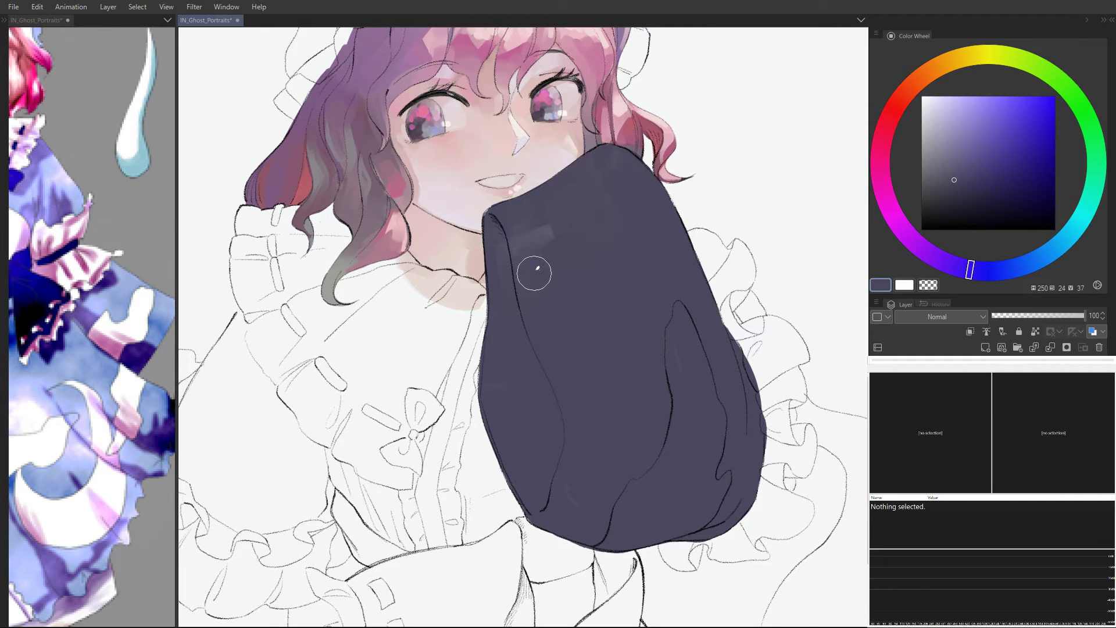
mouse_move(529, 267)
mouse_down()
mouse_move(527, 237)
mouse_move(555, 228)
mouse_up()
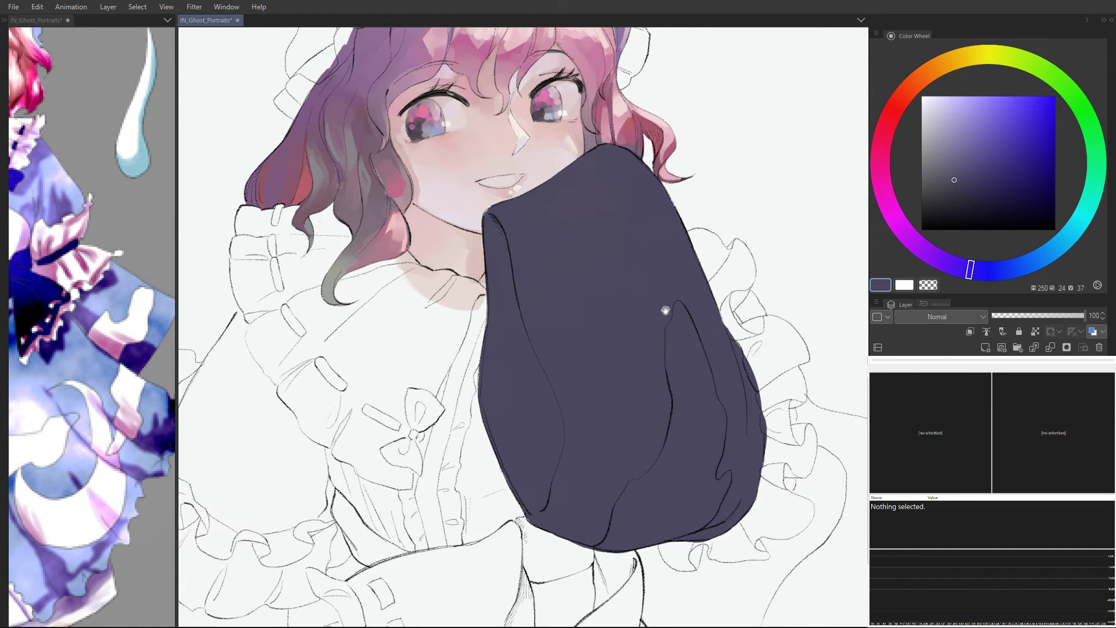
drag(666, 311, 676, 344)
drag(530, 323, 577, 366)
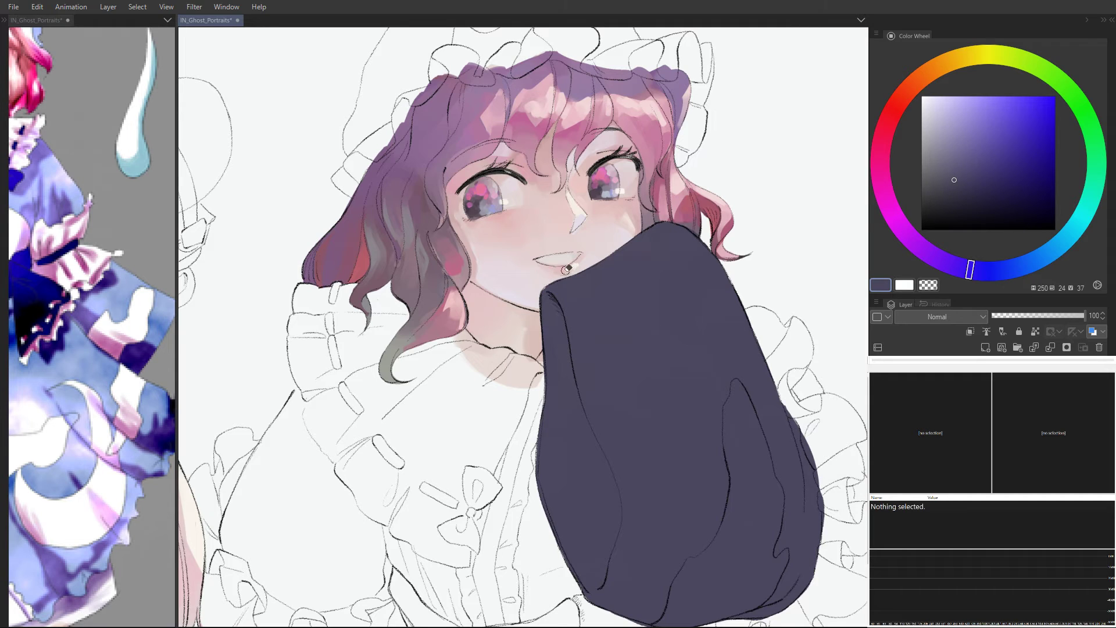
Step: Block in the central part of the wide collar with a muted purple-grey of hue 279, saturation 4 and value 57
scroll(572, 267, down, 4)
scroll(563, 241, up, 3)
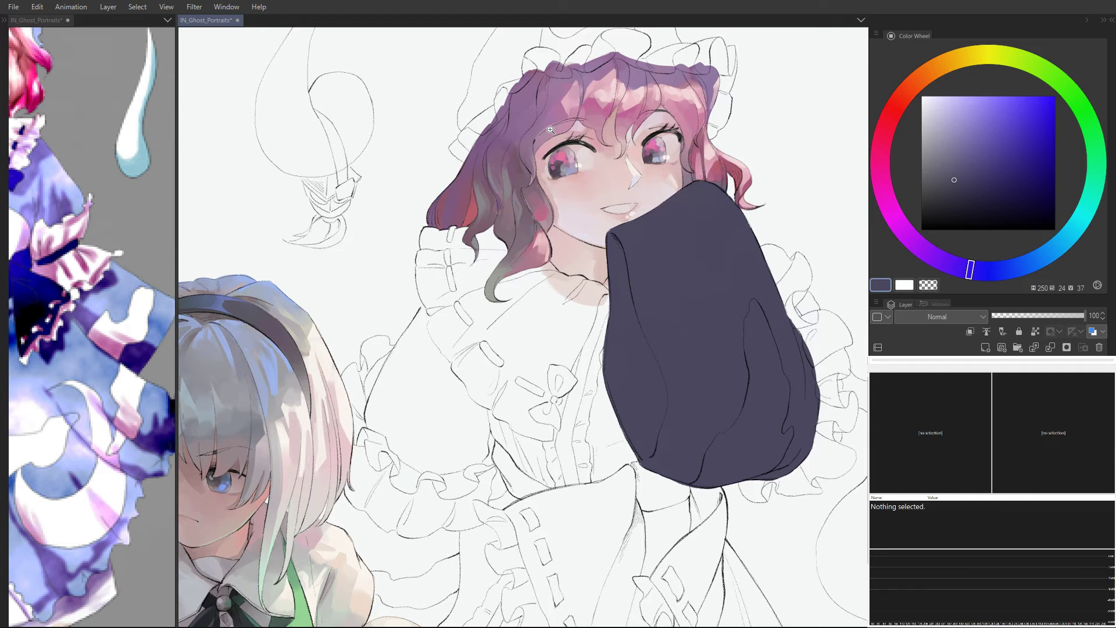
key(slash)
key(slash)
click(932, 157)
click(920, 247)
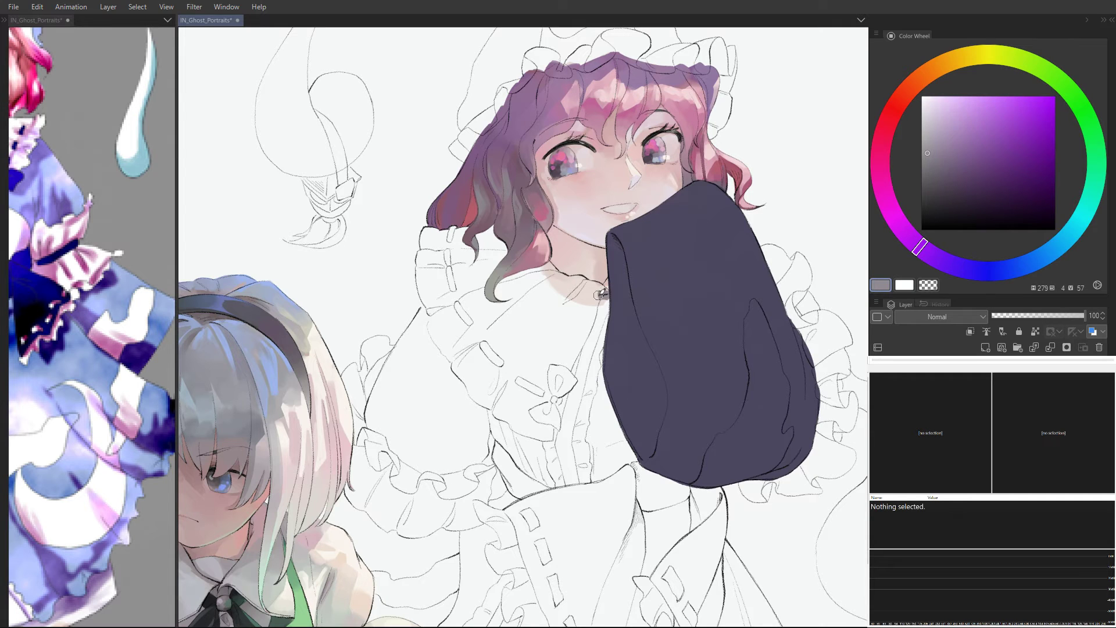
drag(600, 297, 579, 336)
mouse_move(599, 298)
mouse_down()
mouse_move(532, 300)
mouse_move(571, 282)
mouse_move(528, 291)
mouse_move(567, 284)
mouse_move(519, 285)
mouse_move(556, 280)
mouse_move(519, 266)
mouse_move(486, 296)
mouse_move(463, 266)
mouse_move(471, 243)
mouse_move(498, 235)
mouse_move(464, 252)
mouse_move(464, 292)
mouse_move(509, 350)
mouse_move(569, 305)
mouse_move(553, 275)
mouse_move(558, 313)
mouse_move(589, 299)
mouse_move(573, 330)
mouse_move(599, 313)
mouse_up()
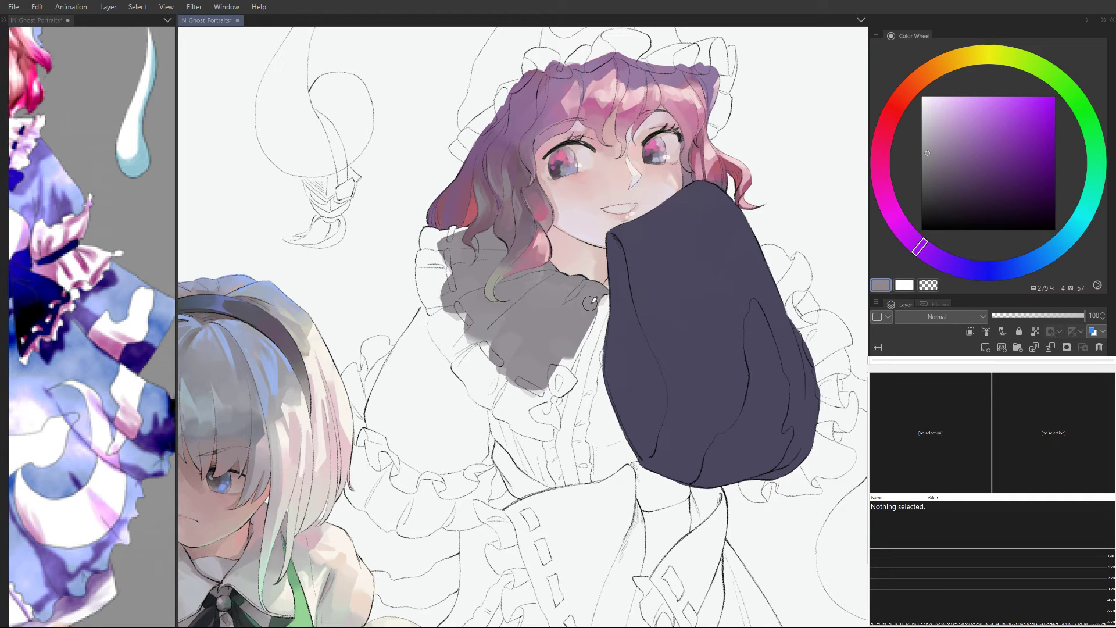
mouse_move(593, 297)
mouse_down()
mouse_move(557, 381)
mouse_move(568, 349)
mouse_move(547, 401)
mouse_up()
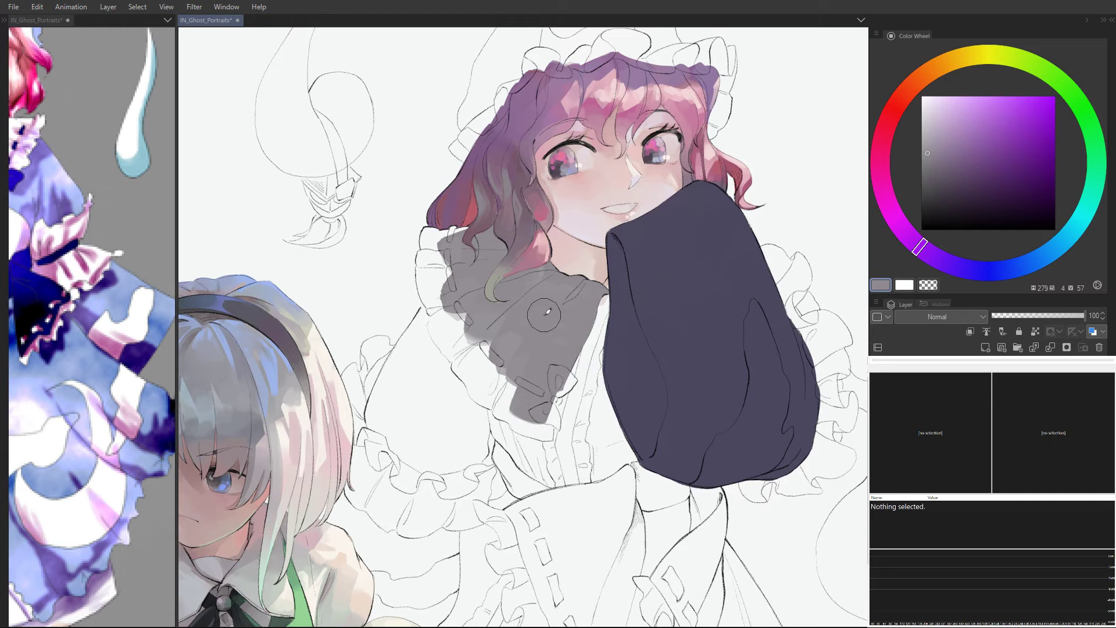
Step: Extend the purple-grey base over the collar's ruffled outer edge and down to its tip behind the bow
mouse_move(488, 342)
mouse_down()
mouse_move(498, 404)
mouse_move(460, 366)
mouse_move(469, 376)
mouse_move(467, 331)
mouse_move(481, 334)
mouse_move(500, 397)
mouse_move(507, 366)
mouse_move(446, 351)
mouse_move(458, 361)
mouse_move(437, 332)
mouse_move(453, 336)
mouse_move(457, 298)
mouse_move(425, 295)
mouse_move(435, 310)
mouse_move(424, 269)
mouse_move(448, 269)
mouse_move(425, 273)
mouse_move(418, 255)
mouse_move(447, 261)
mouse_move(429, 238)
mouse_up()
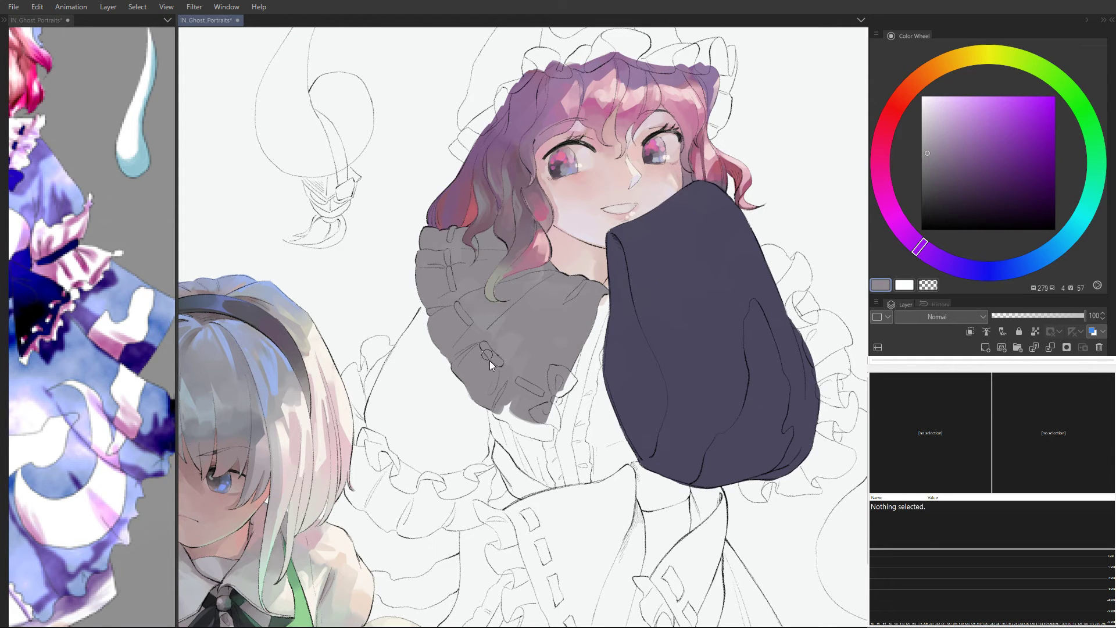
drag(505, 409, 485, 375)
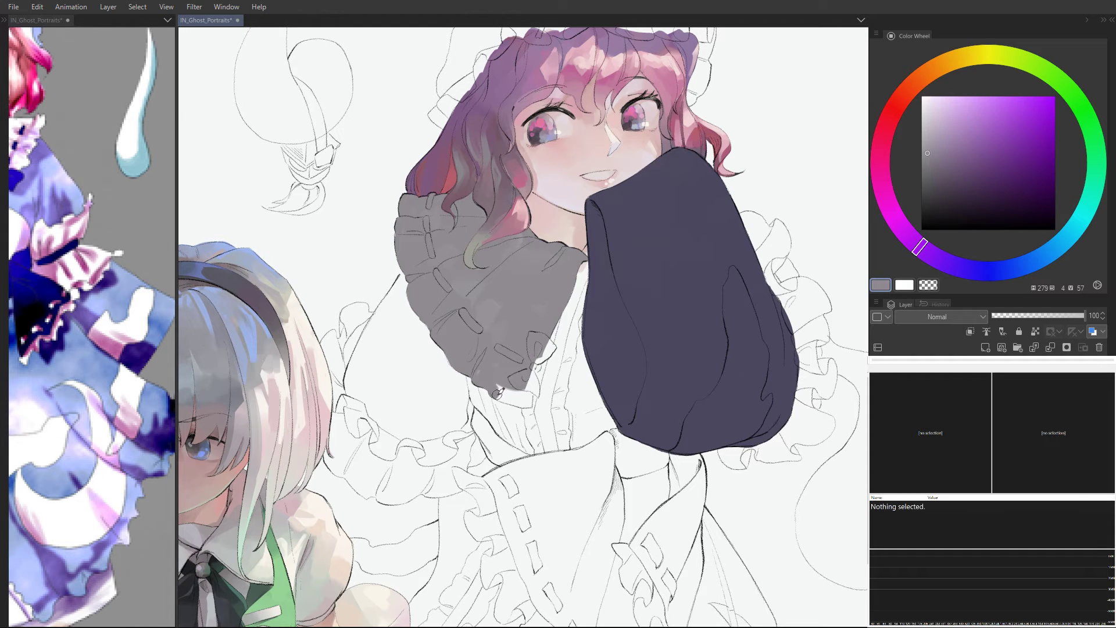
mouse_move(498, 393)
mouse_down()
mouse_move(527, 401)
mouse_move(482, 358)
mouse_move(481, 372)
mouse_move(528, 402)
mouse_up()
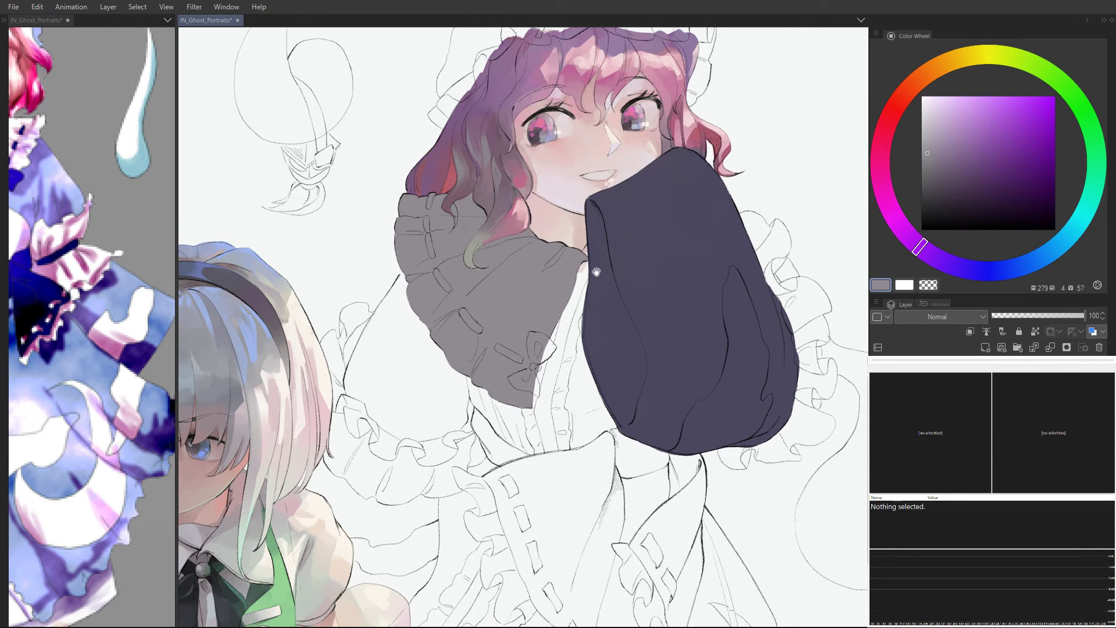
Step: Lock the sleeve layer's transparent pixels and shade the sleeve's lower half with near-black blue of hue 232, saturation 14 and value 22
scroll(614, 291, down, 3)
scroll(614, 293, up, 2)
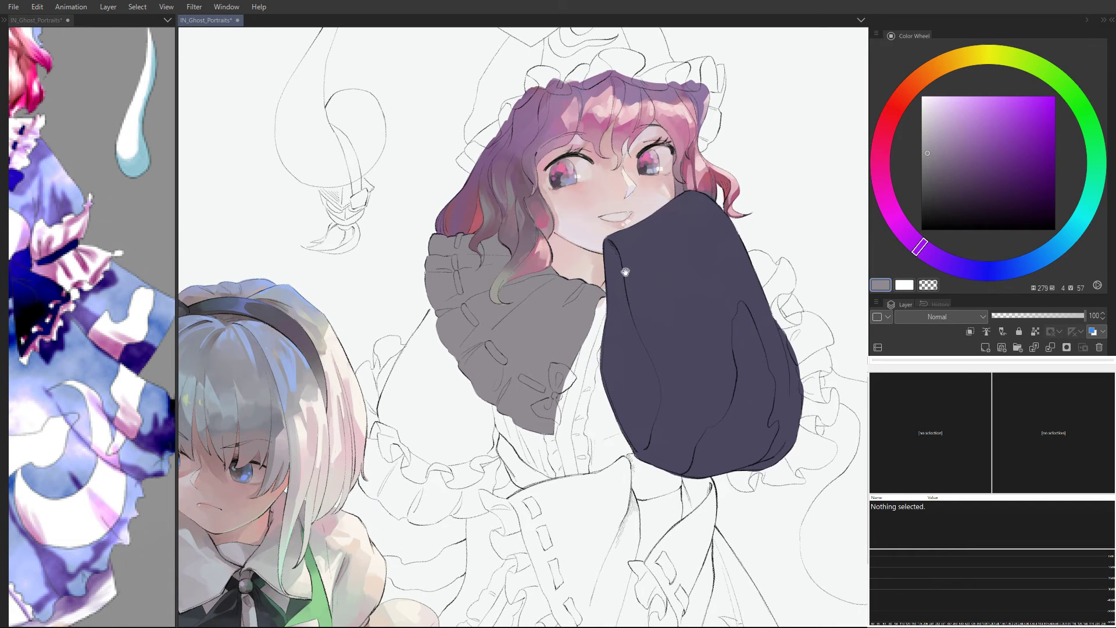
drag(625, 272, 598, 289)
alt+click(656, 306)
key(shift+/)
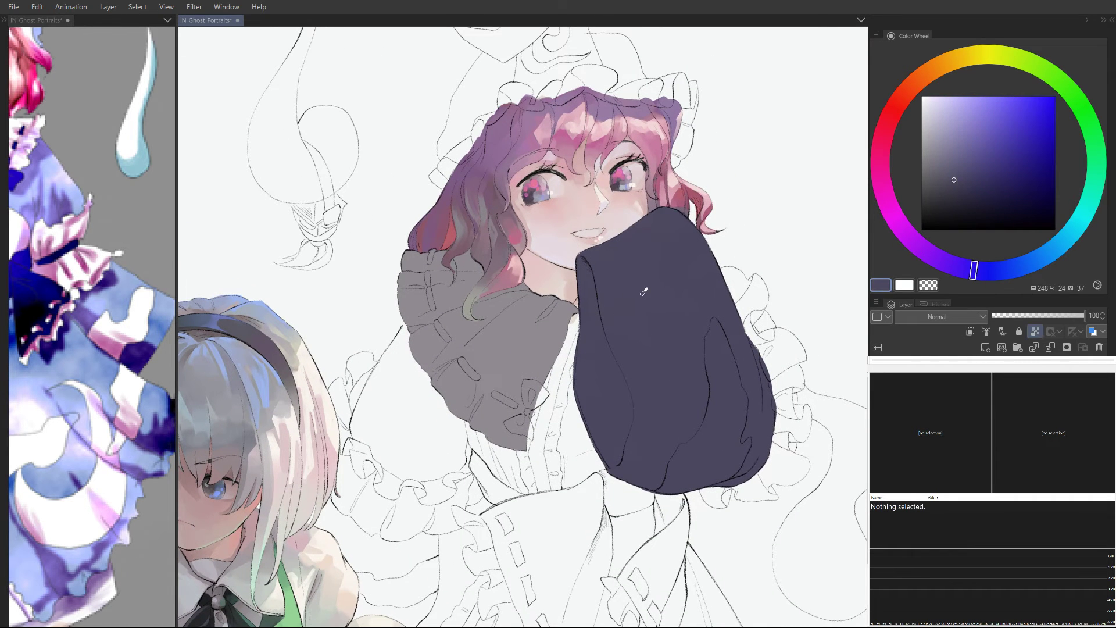
drag(991, 265, 1004, 269)
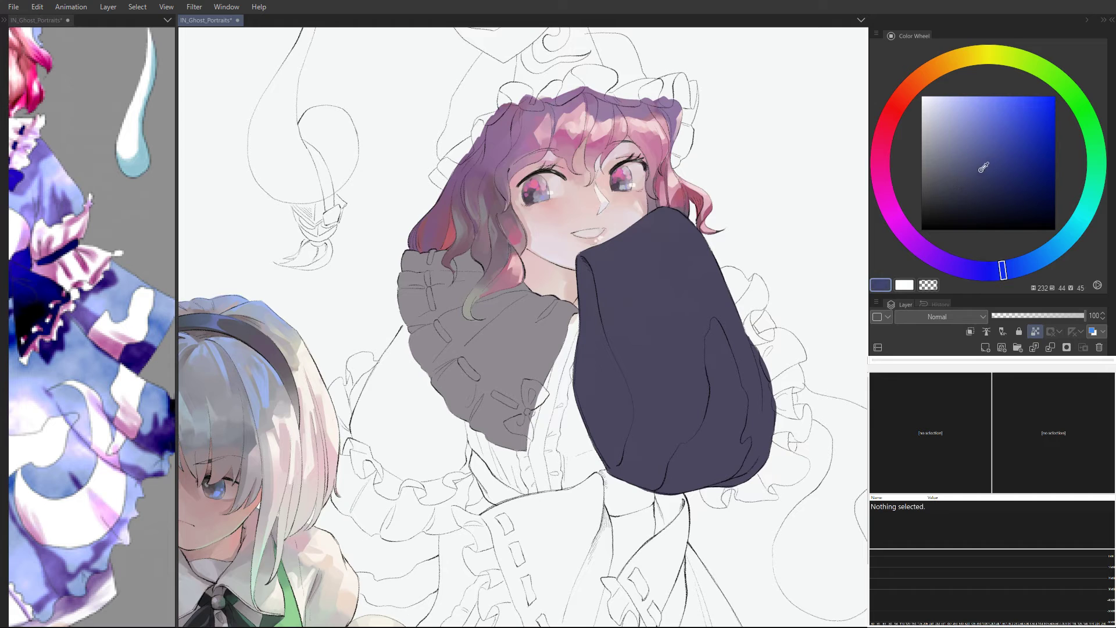
click(946, 202)
mouse_move(658, 315)
mouse_down()
mouse_move(635, 436)
mouse_move(716, 456)
mouse_up()
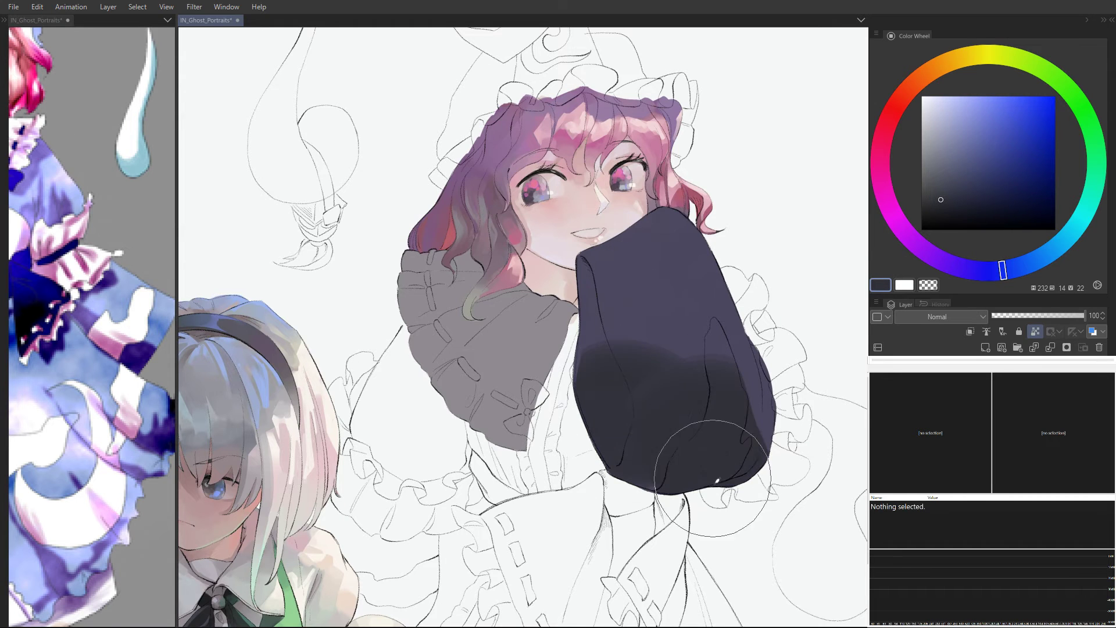
Step: Soften the sleeve's lower shadow with grey and glaze its middle with blue of hue 234, saturation 42 and value 42
click(929, 174)
mouse_move(634, 372)
mouse_down()
mouse_move(646, 435)
mouse_move(710, 483)
mouse_move(731, 389)
mouse_move(745, 410)
mouse_move(712, 356)
mouse_move(672, 328)
mouse_move(639, 333)
mouse_move(638, 284)
mouse_up()
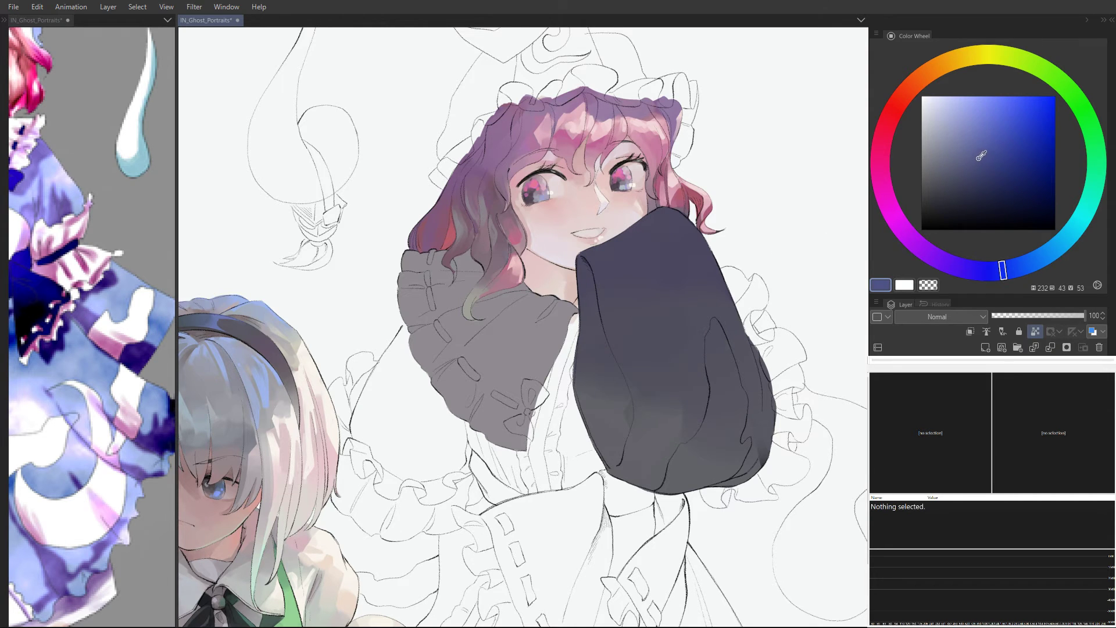
alt+click(690, 242)
click(999, 270)
mouse_move(727, 326)
mouse_down()
mouse_move(673, 308)
mouse_move(607, 347)
mouse_move(688, 364)
mouse_move(722, 339)
mouse_move(586, 421)
mouse_move(581, 297)
mouse_move(621, 248)
mouse_move(683, 239)
mouse_move(653, 274)
mouse_up()
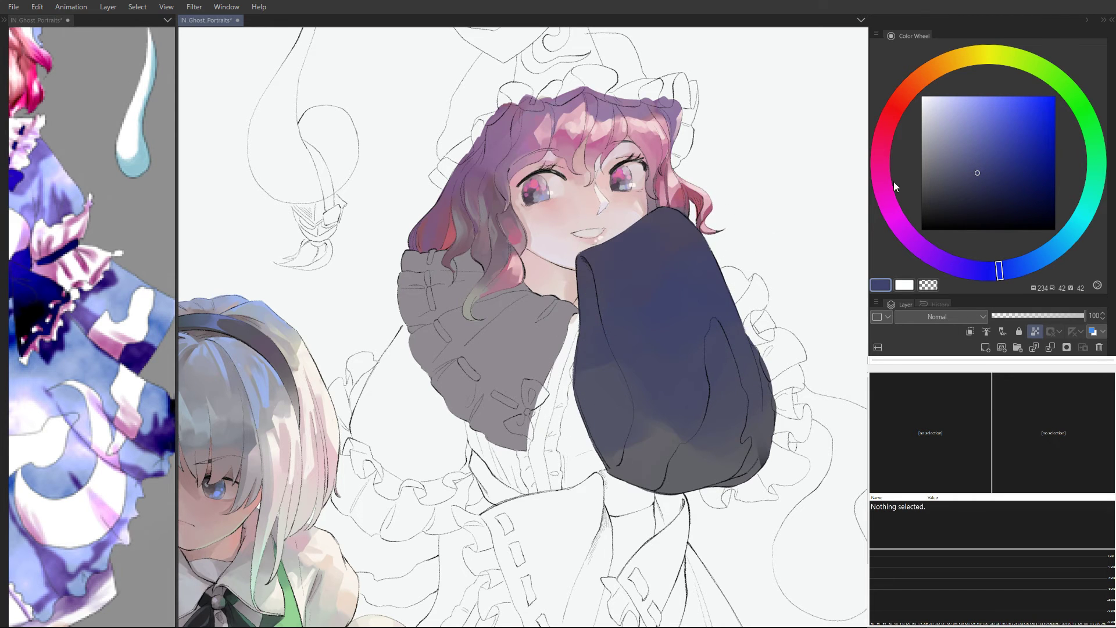
Step: Tint the sleeve's inner side panel with a muted teal-blue of hue 200, saturation 26 and value 54
drag(999, 271, 1058, 247)
click(957, 155)
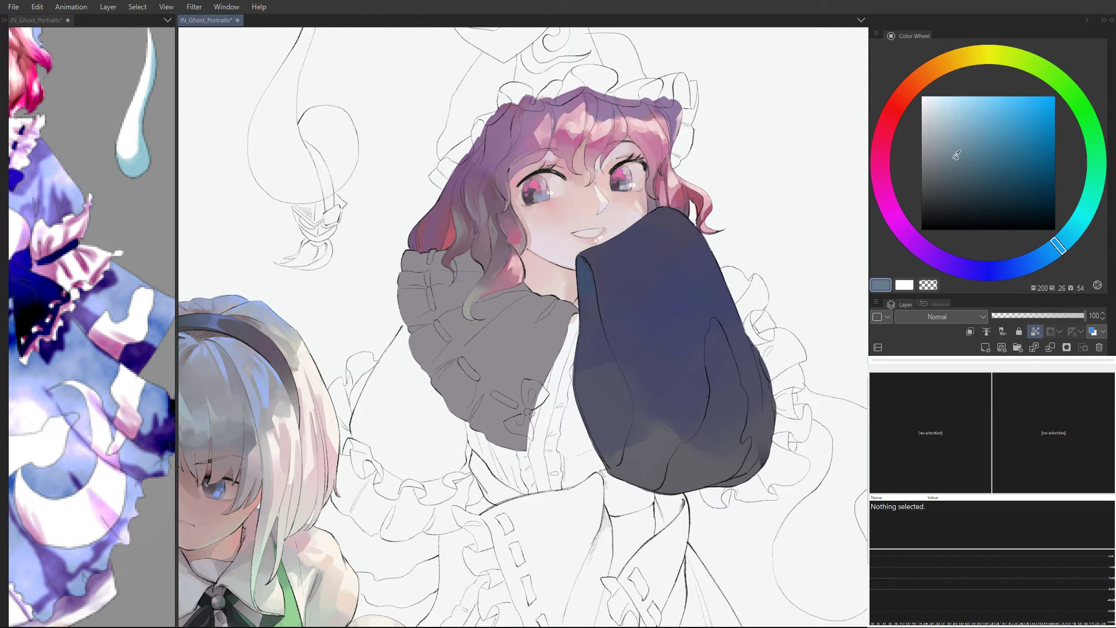
mouse_move(577, 258)
mouse_down()
mouse_move(589, 303)
mouse_move(598, 294)
mouse_move(596, 343)
mouse_move(583, 281)
mouse_move(623, 411)
mouse_move(587, 351)
mouse_move(600, 391)
mouse_up()
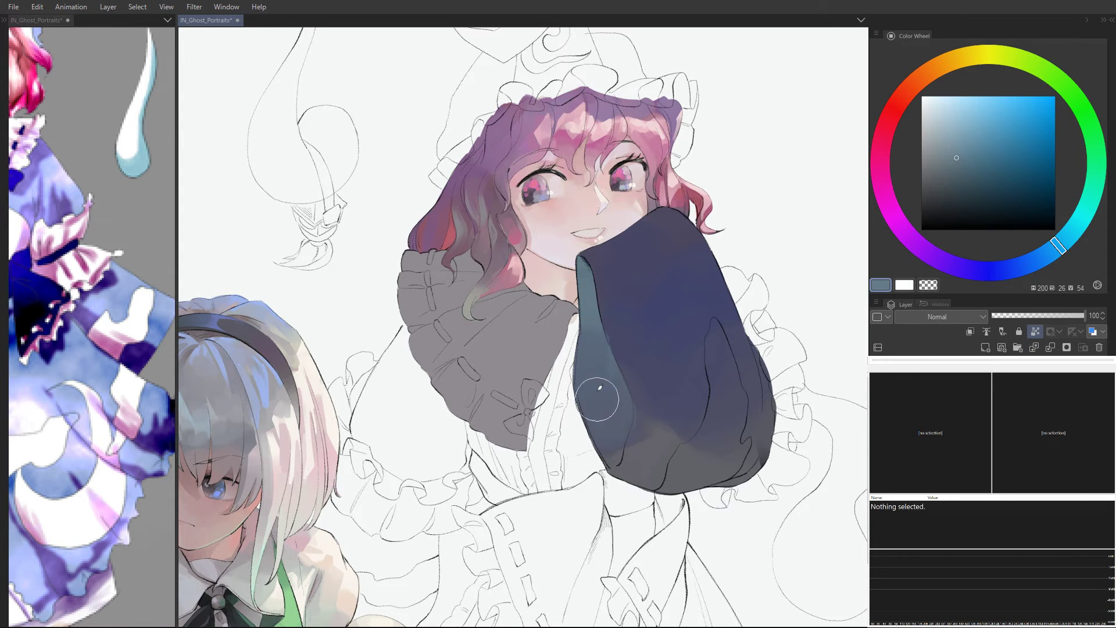
Step: Paint a lighter violet-blue band of hue 242, saturation 30 and value 59 across the upper sleeve and blend its lower edge
alt+click(658, 246)
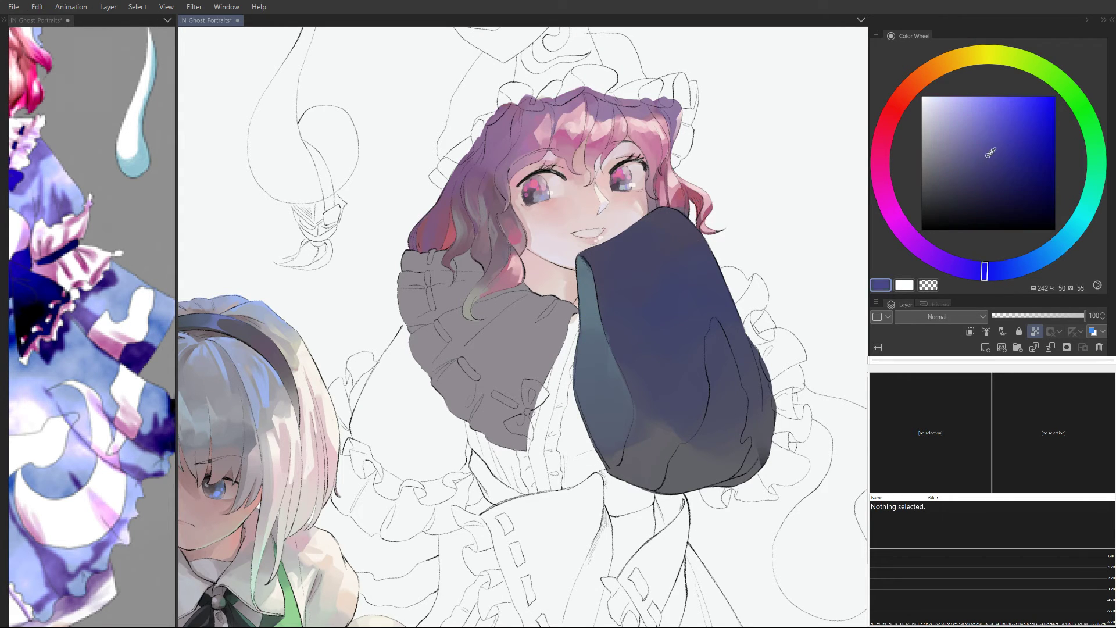
drag(994, 151, 969, 148)
mouse_move(600, 269)
mouse_down()
mouse_move(603, 292)
mouse_move(727, 319)
mouse_move(633, 305)
mouse_move(707, 354)
mouse_up()
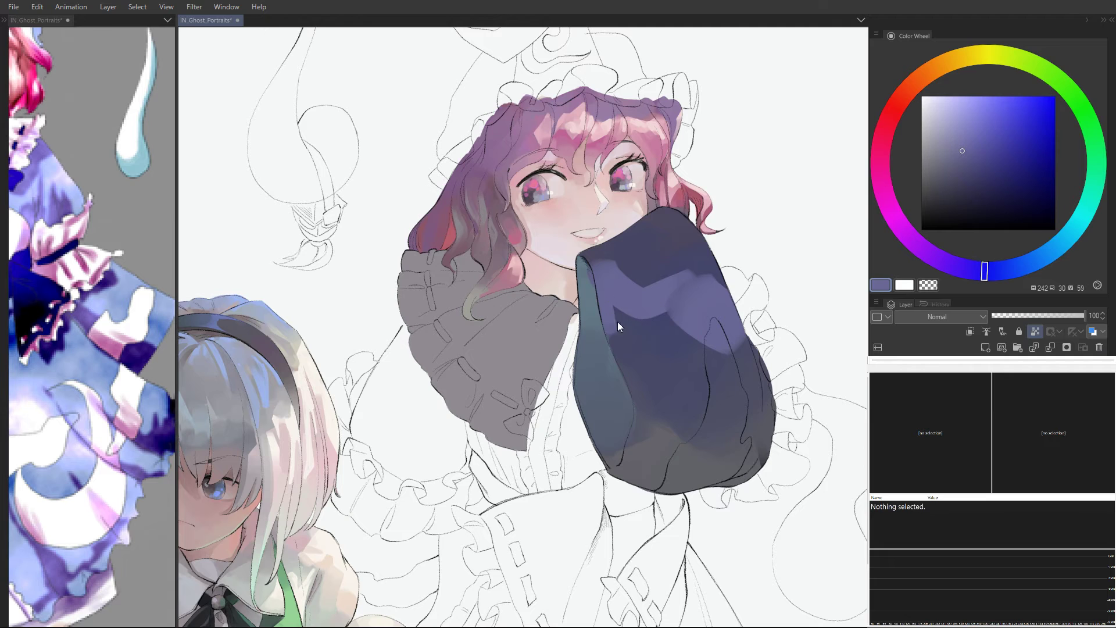
mouse_move(618, 322)
mouse_down()
mouse_move(644, 346)
mouse_move(718, 323)
mouse_move(718, 347)
mouse_move(691, 322)
mouse_move(636, 352)
mouse_move(650, 392)
mouse_move(630, 345)
mouse_move(739, 385)
mouse_move(709, 366)
mouse_move(671, 391)
mouse_move(748, 413)
mouse_move(738, 375)
mouse_up()
alt+click(666, 324)
mouse_move(666, 324)
mouse_down()
mouse_move(646, 363)
mouse_move(618, 321)
mouse_move(642, 369)
mouse_move(635, 364)
mouse_move(687, 372)
mouse_move(730, 363)
mouse_move(684, 320)
mouse_move(643, 338)
mouse_move(706, 336)
mouse_move(741, 373)
mouse_up()
Step: Lighten the sleeve's lower folds with violet-blue of hue 240, saturation 29 and value 53, refine their edges, and undo the last stroke
alt+click(668, 403)
alt+click(669, 403)
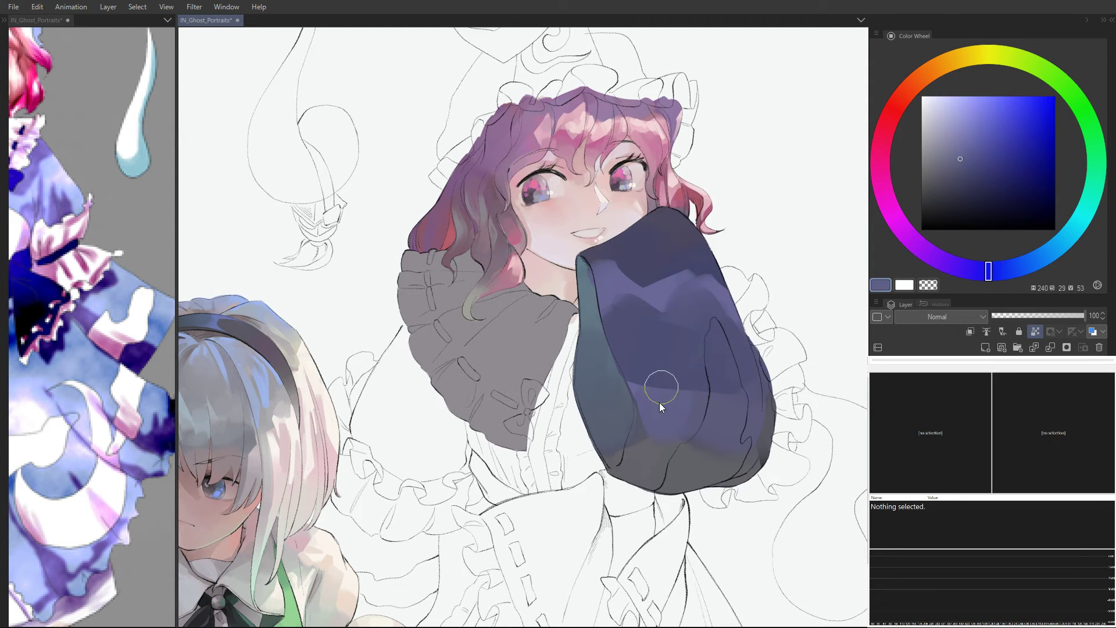
mouse_move(660, 389)
mouse_down()
mouse_move(646, 443)
mouse_move(653, 423)
mouse_move(728, 461)
mouse_up()
alt+click(648, 433)
alt+click(640, 390)
mouse_move(618, 350)
mouse_down()
mouse_move(652, 385)
mouse_move(624, 350)
mouse_move(701, 386)
mouse_up()
alt+click(681, 410)
key(ctrl+z)
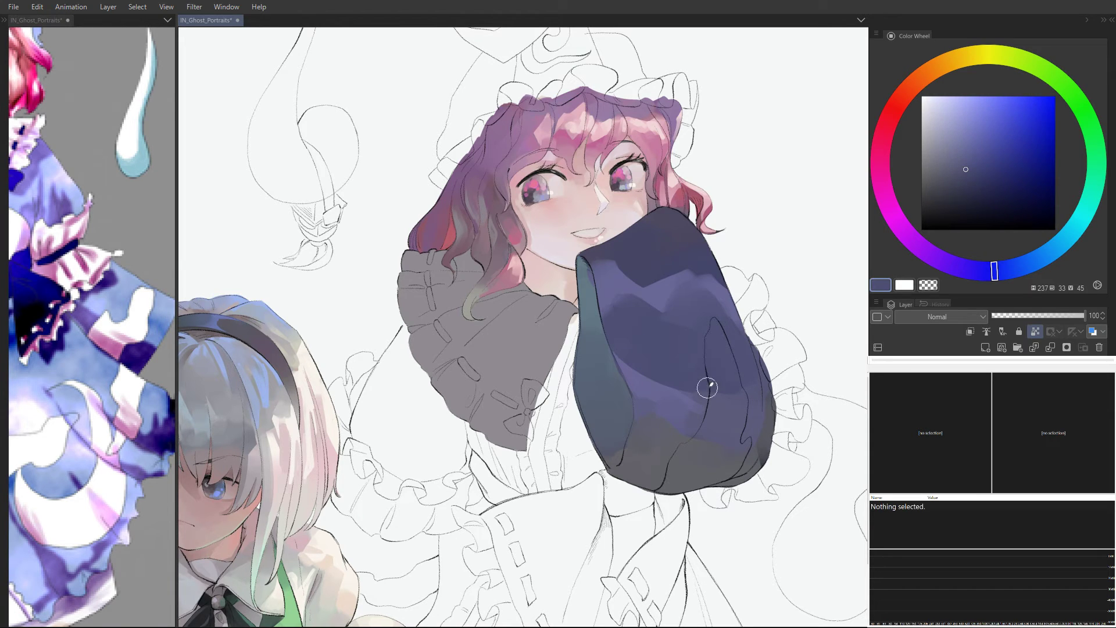
Step: Rework the light band across the upper sleeve with violet-blue of hue 241, saturation 30 and value 58
alt+click(671, 396)
alt+click(654, 309)
alt+click(623, 276)
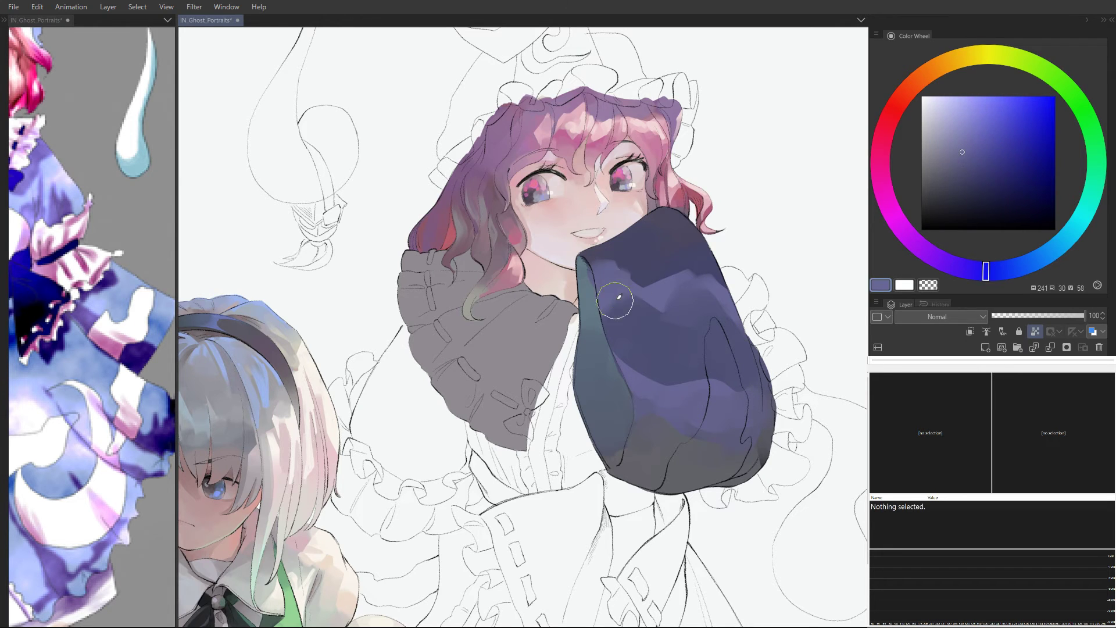
mouse_move(616, 285)
mouse_down()
mouse_move(676, 326)
mouse_move(722, 324)
mouse_up()
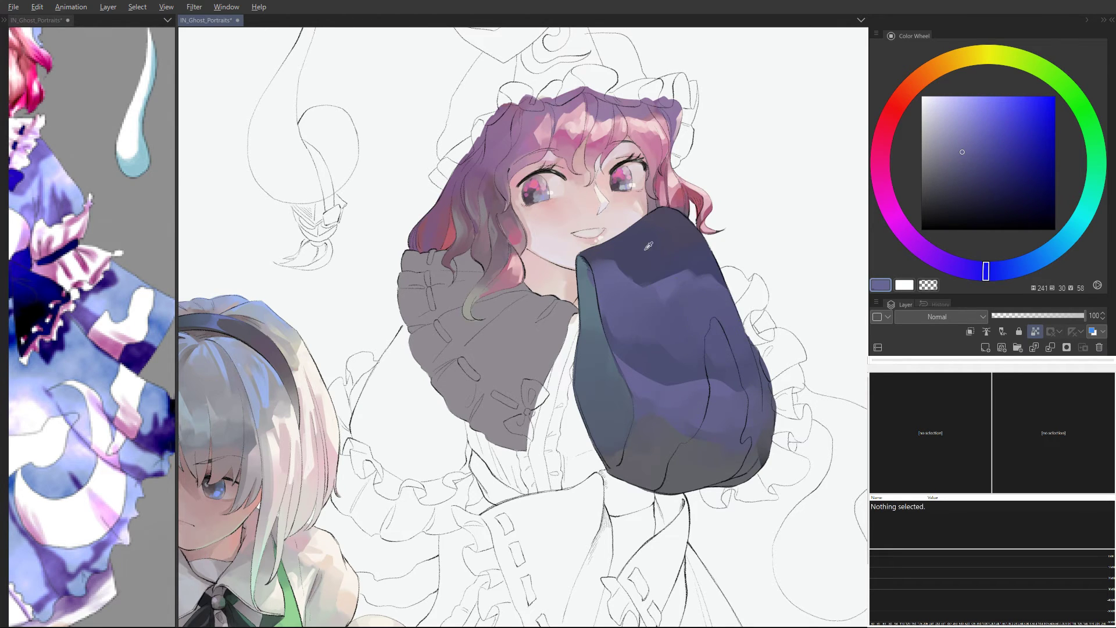
Step: Blend the sleeve's dark top into the light band with sampled tones, including violet-blue of hue 241, saturation 31 and value 55
alt+click(620, 259)
mouse_move(605, 258)
mouse_down()
mouse_move(635, 279)
mouse_move(692, 268)
mouse_up()
alt+click(642, 303)
alt+click(628, 298)
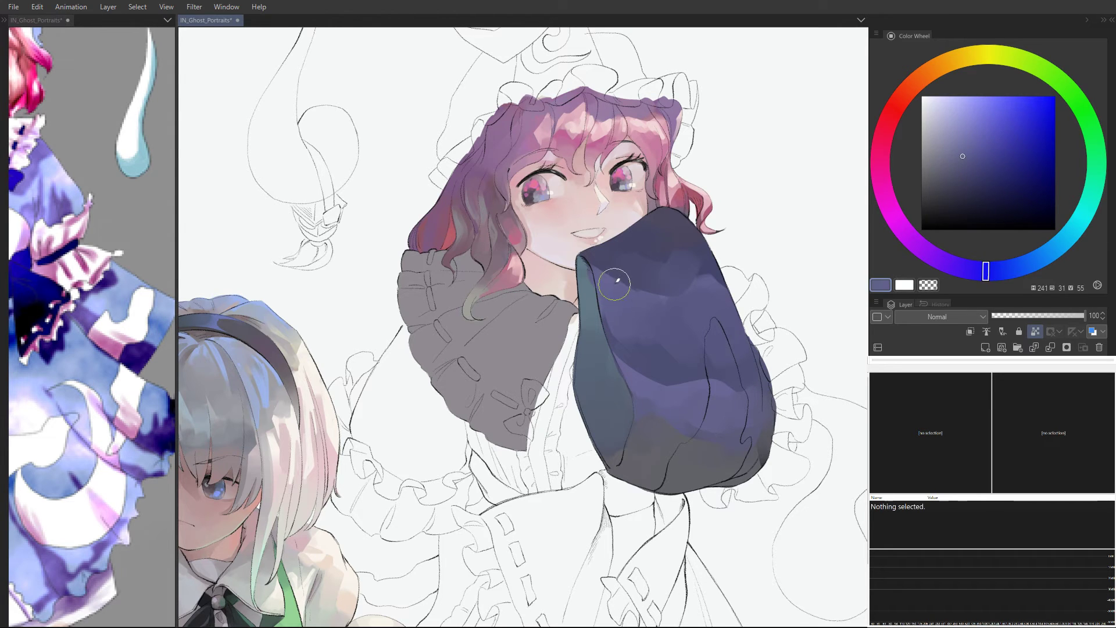
mouse_move(625, 291)
mouse_down()
mouse_move(657, 265)
mouse_move(720, 283)
mouse_up()
mouse_move(664, 245)
mouse_down()
mouse_move(700, 256)
mouse_move(636, 264)
mouse_move(644, 249)
mouse_move(675, 244)
mouse_move(665, 302)
mouse_up()
Step: Paint saturated blue of hue 229, saturation 51 and value 86 over the upper half of the sleeve
alt+click(666, 242)
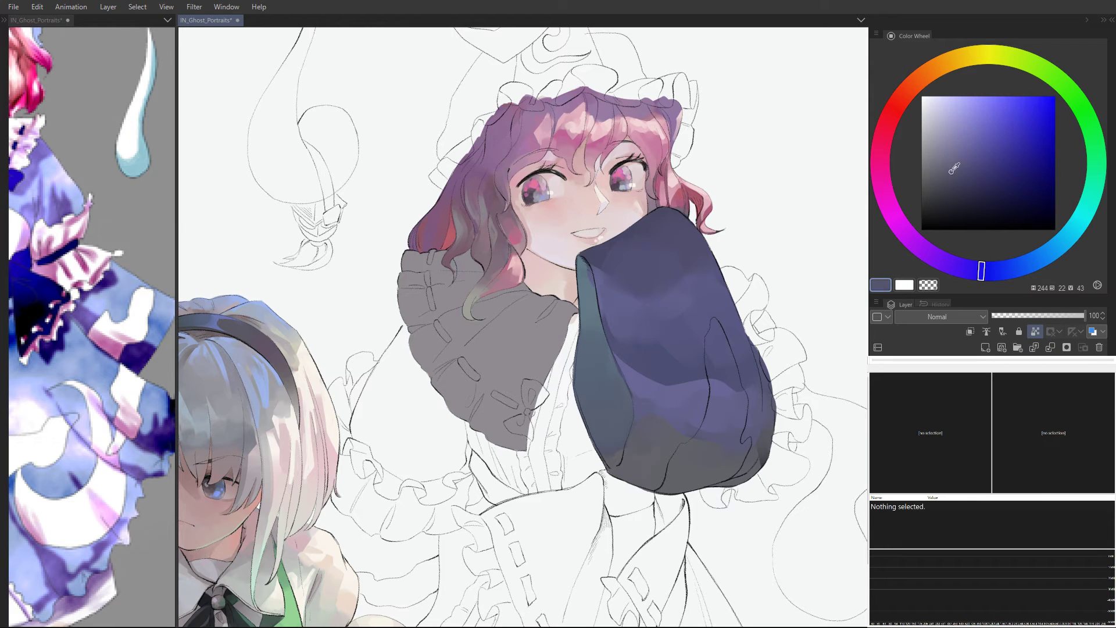
mouse_move(999, 278)
mouse_down()
mouse_move(1017, 260)
mouse_move(1010, 270)
mouse_up()
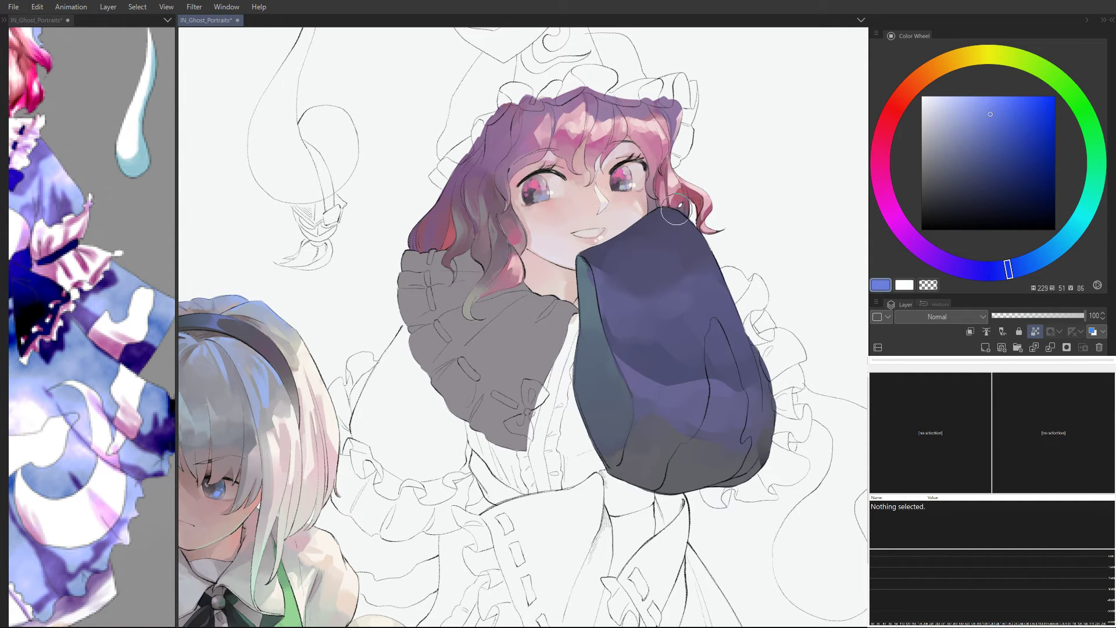
mouse_move(724, 305)
mouse_down()
mouse_move(752, 343)
mouse_move(666, 253)
mouse_move(669, 234)
mouse_move(643, 249)
mouse_move(612, 244)
mouse_move(663, 221)
mouse_move(598, 244)
mouse_up()
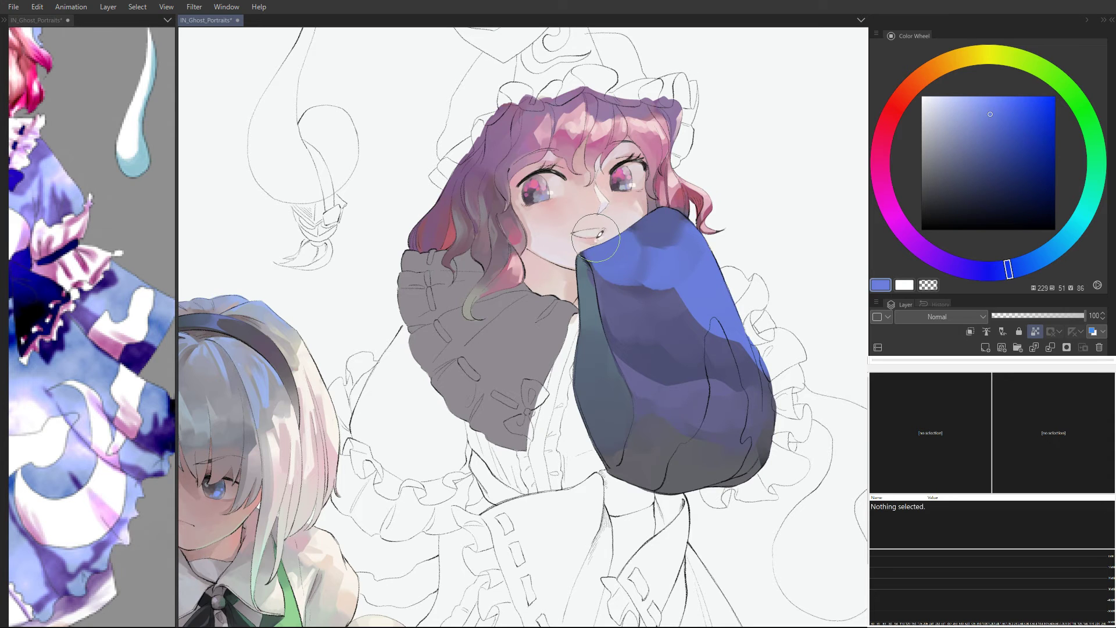
mouse_move(619, 284)
mouse_down()
mouse_move(612, 257)
mouse_move(635, 307)
mouse_move(648, 293)
mouse_move(717, 329)
mouse_move(764, 332)
mouse_move(708, 297)
mouse_move(670, 323)
mouse_move(627, 316)
mouse_move(694, 323)
mouse_move(646, 224)
mouse_up()
scroll(647, 224, up, 5)
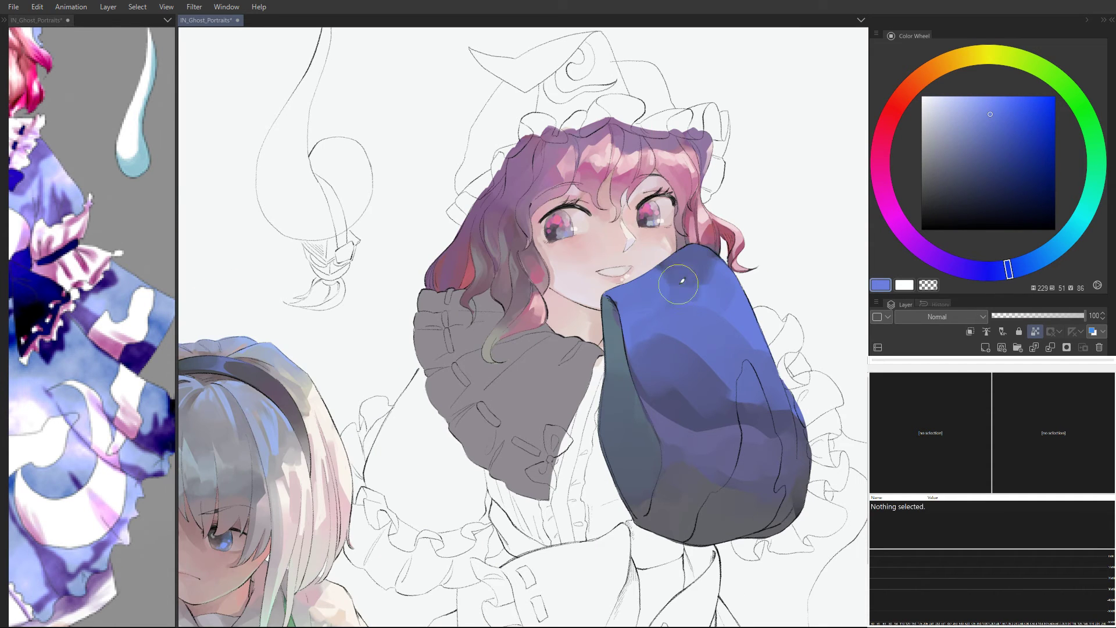
Step: Blend the sleeve's dark top into the blue with sampled tones, including hue 233, saturation 41, value 60 and hue 230, saturation 49, value 81
alt+click(683, 255)
alt+click(675, 236)
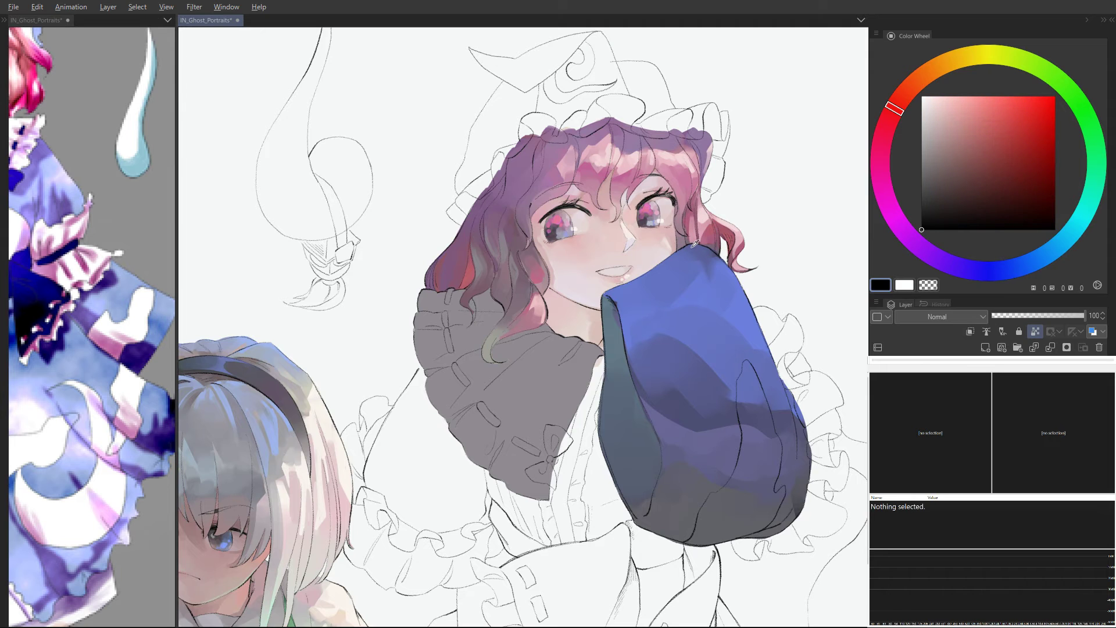
alt+click(686, 243)
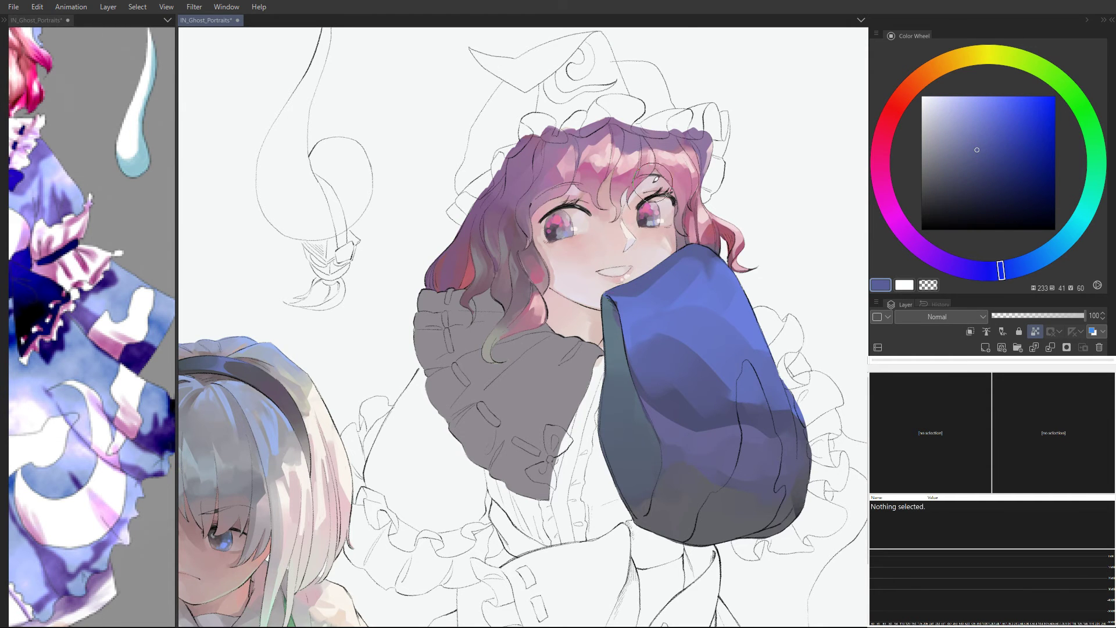
scroll(653, 182, down, 5)
scroll(701, 278, up, 4)
alt+click(717, 272)
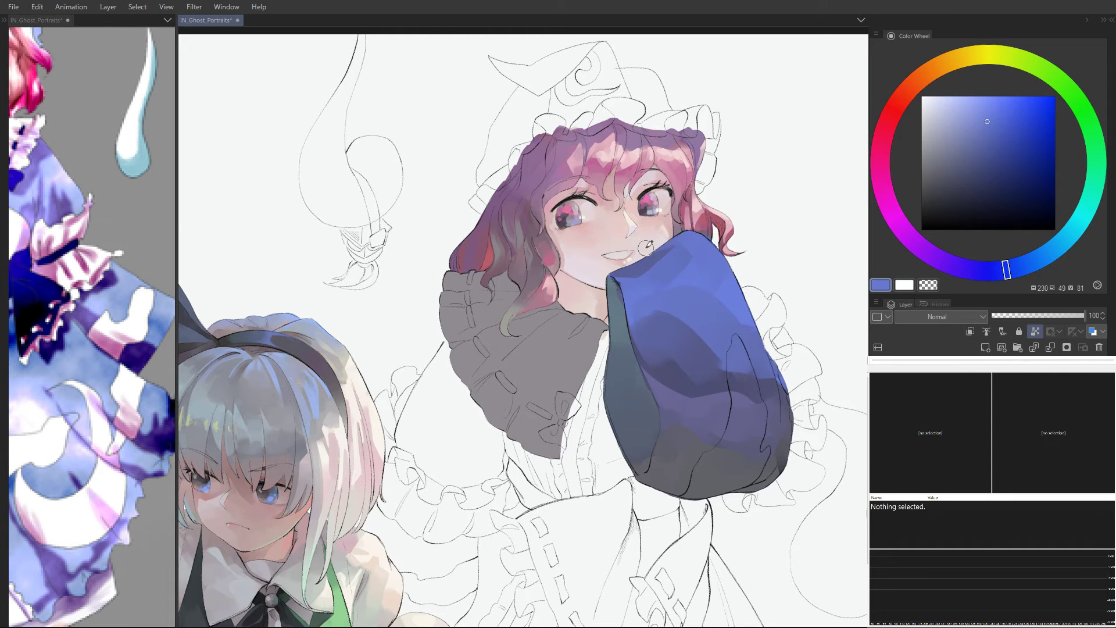
scroll(676, 240, down, 4)
scroll(741, 275, up, 3)
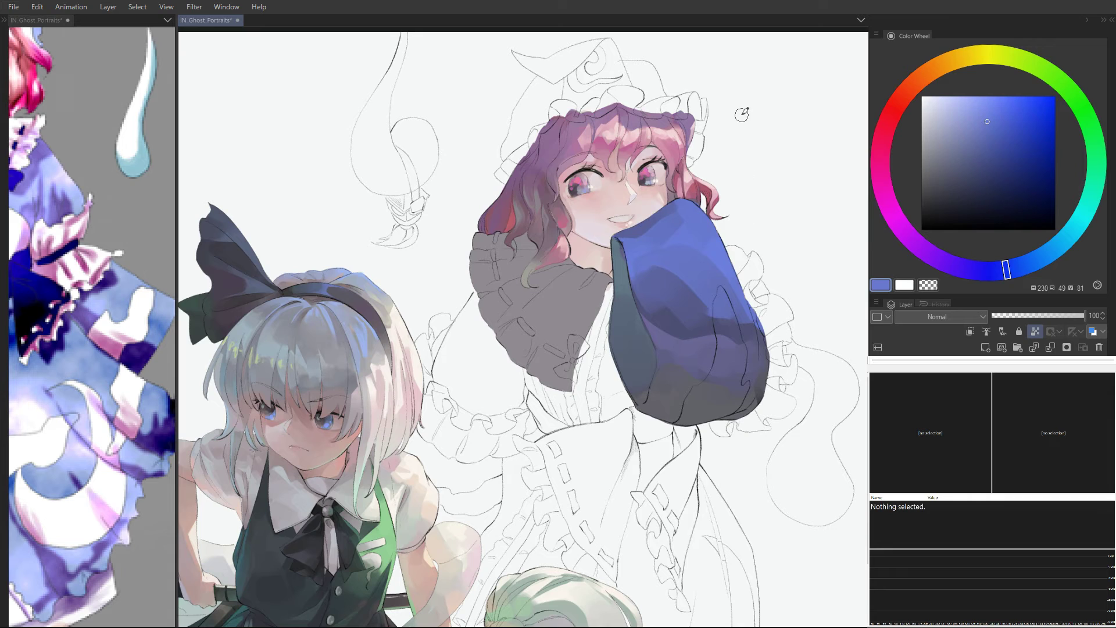
Step: Flip the canvas view horizontally and brighten the upper sleeve with periwinkle of hue 230, saturation 30 and value 86
key(h)
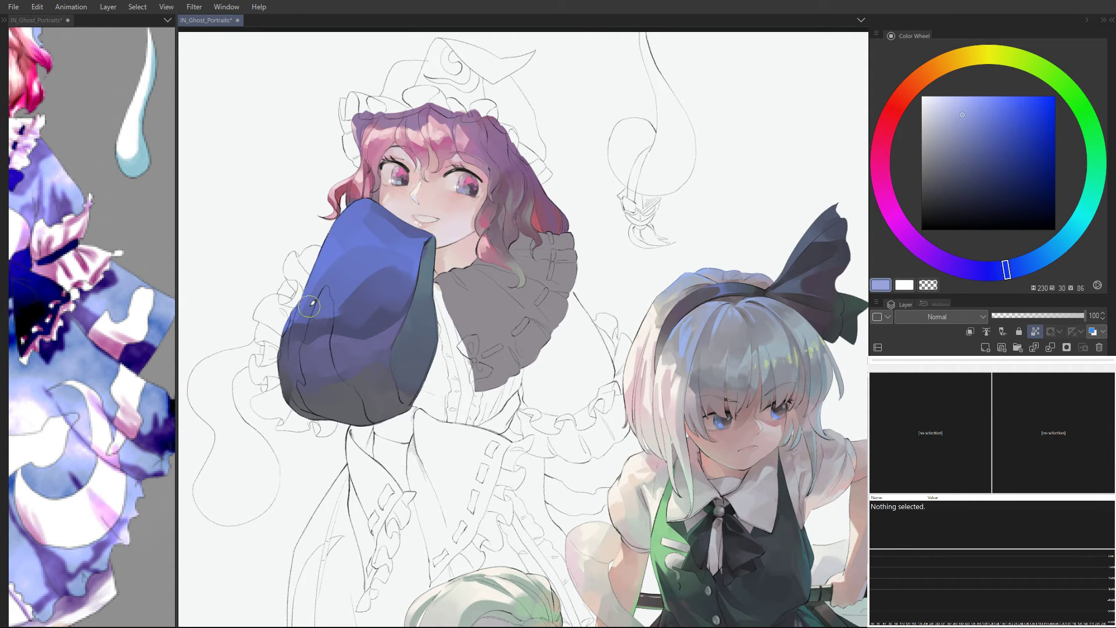
mouse_move(283, 315)
mouse_down()
mouse_move(357, 292)
mouse_move(378, 269)
mouse_move(330, 258)
mouse_move(402, 214)
mouse_up()
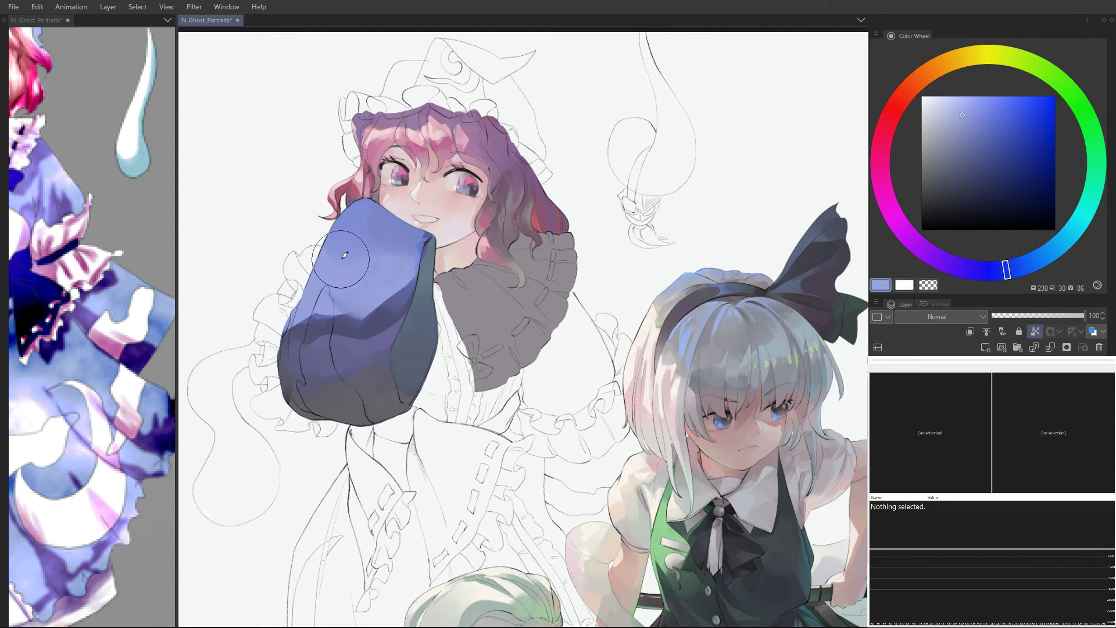
mouse_move(319, 240)
mouse_down()
mouse_move(350, 210)
mouse_move(288, 262)
mouse_move(347, 196)
mouse_move(343, 282)
mouse_move(318, 325)
mouse_move(389, 266)
mouse_move(313, 329)
mouse_move(312, 377)
mouse_move(342, 377)
mouse_move(369, 363)
mouse_move(379, 311)
mouse_move(353, 287)
mouse_move(340, 317)
mouse_move(302, 315)
mouse_move(308, 356)
mouse_move(326, 317)
mouse_move(318, 249)
mouse_up()
Step: Rework the sleeve's middle with periwinkle of hue 231, saturation 31, value 85, and sample slate blue of hue 216, saturation 24, value 45
scroll(342, 283, up, 3)
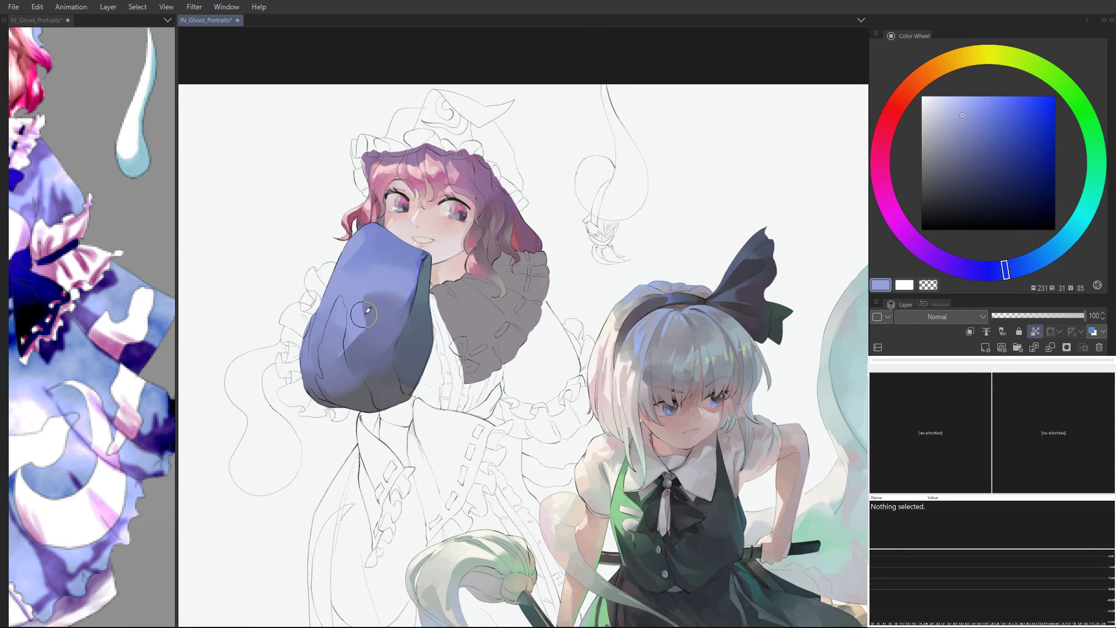
mouse_move(366, 326)
mouse_down()
mouse_move(355, 285)
mouse_move(384, 349)
mouse_move(386, 312)
mouse_up()
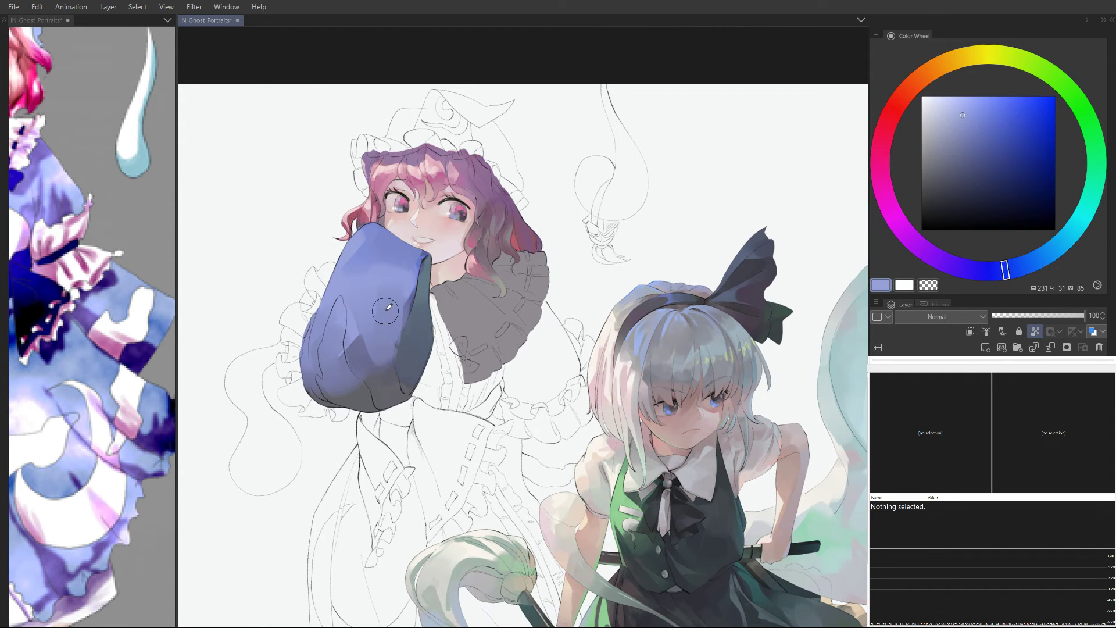
alt+click(409, 352)
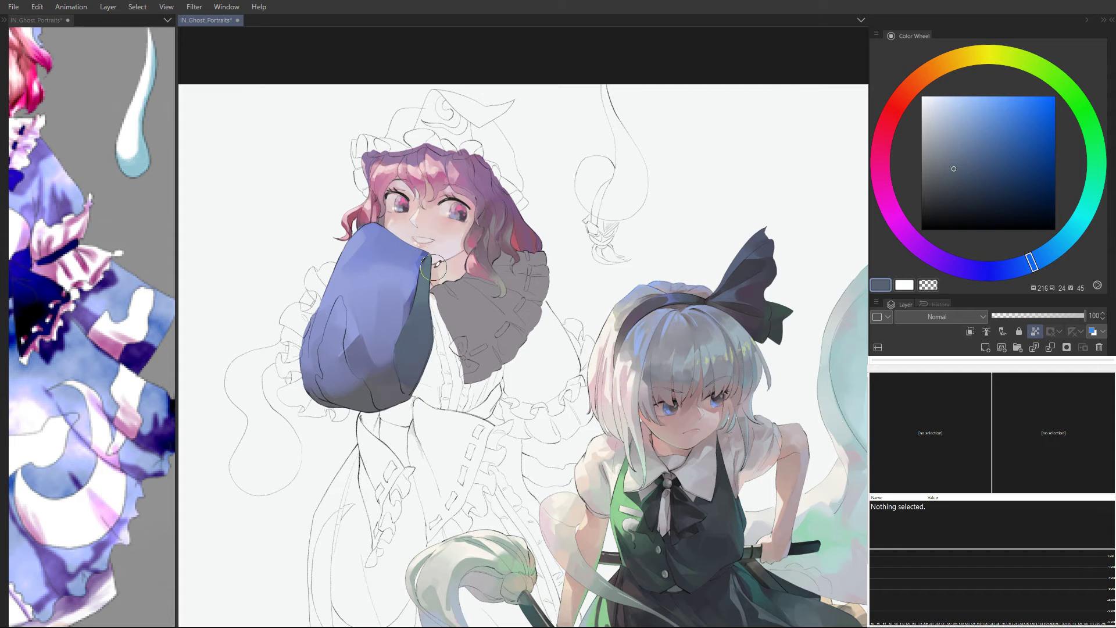
scroll(437, 244, down, 2)
scroll(404, 285, down, 3)
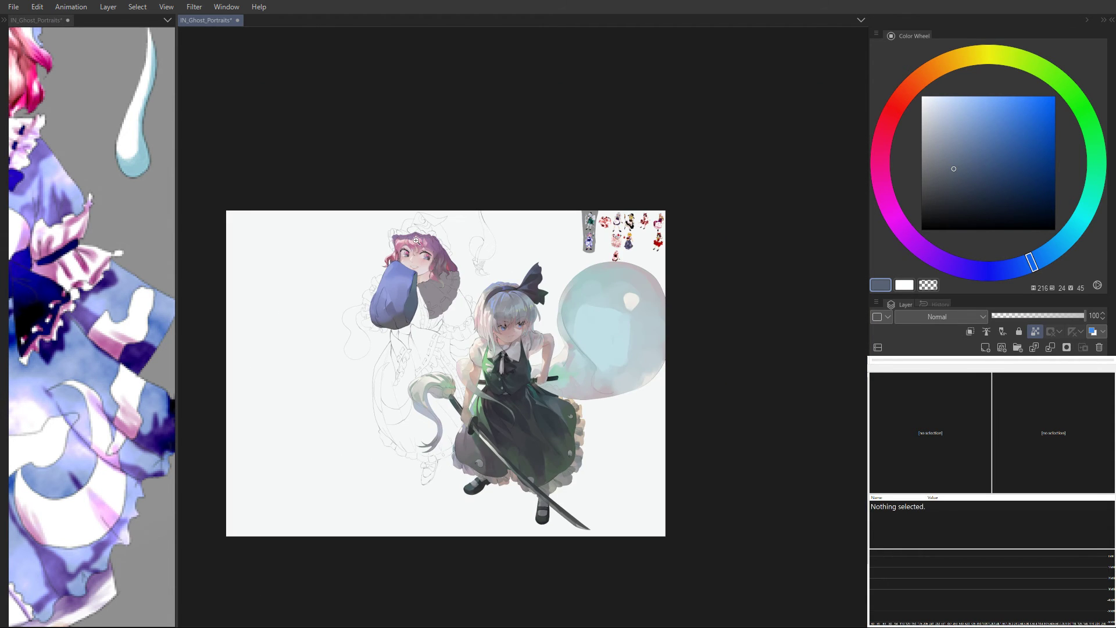
Step: Shade the sleeve's lower folds with dark navy of hue 240, saturation 35 and value 25
scroll(408, 294, up, 5)
alt+click(381, 383)
drag(931, 188, 969, 197)
mouse_move(378, 361)
mouse_down()
mouse_move(309, 349)
mouse_move(323, 379)
mouse_move(371, 387)
mouse_move(367, 311)
mouse_move(314, 356)
mouse_move(309, 316)
mouse_move(368, 295)
mouse_move(359, 364)
mouse_move(448, 294)
mouse_up()
scroll(430, 199, up, 2)
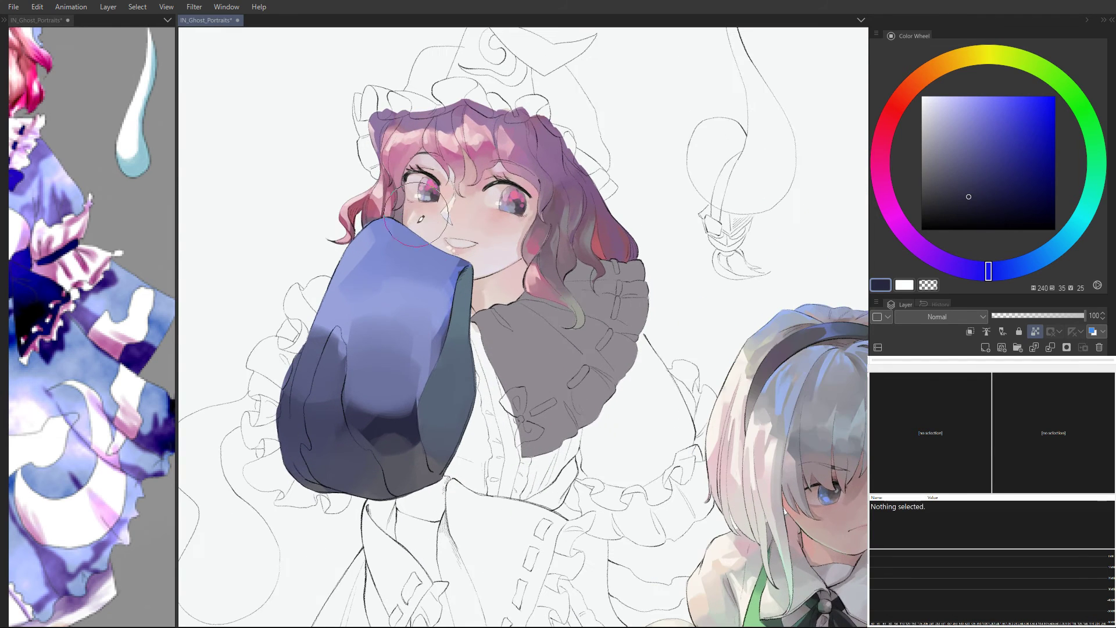
Step: Tint the sleeve's top corner with pink of hue 316, saturation 39, value 82, and sample periwinkle from the sleeve
click(896, 176)
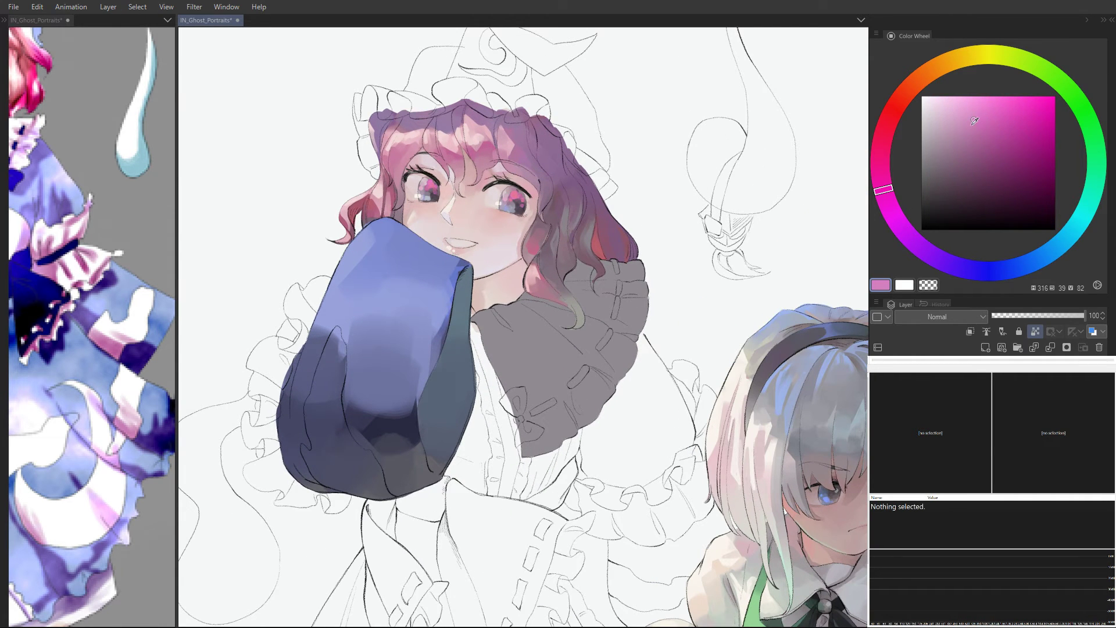
mouse_move(378, 244)
mouse_down()
mouse_move(342, 223)
mouse_move(351, 241)
mouse_move(433, 246)
mouse_up()
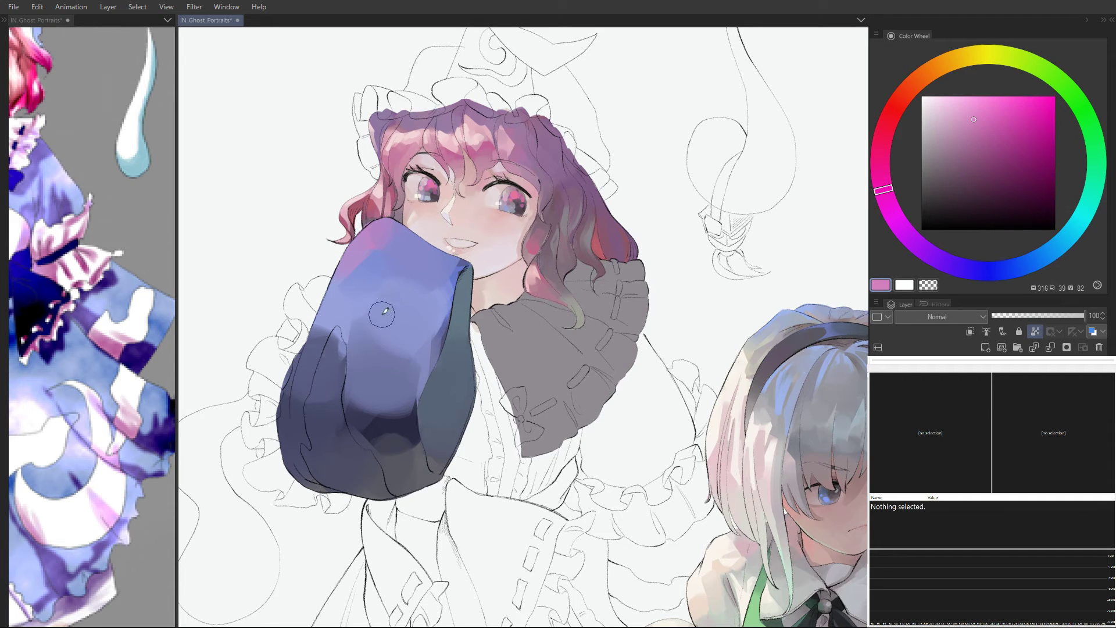
alt+click(438, 317)
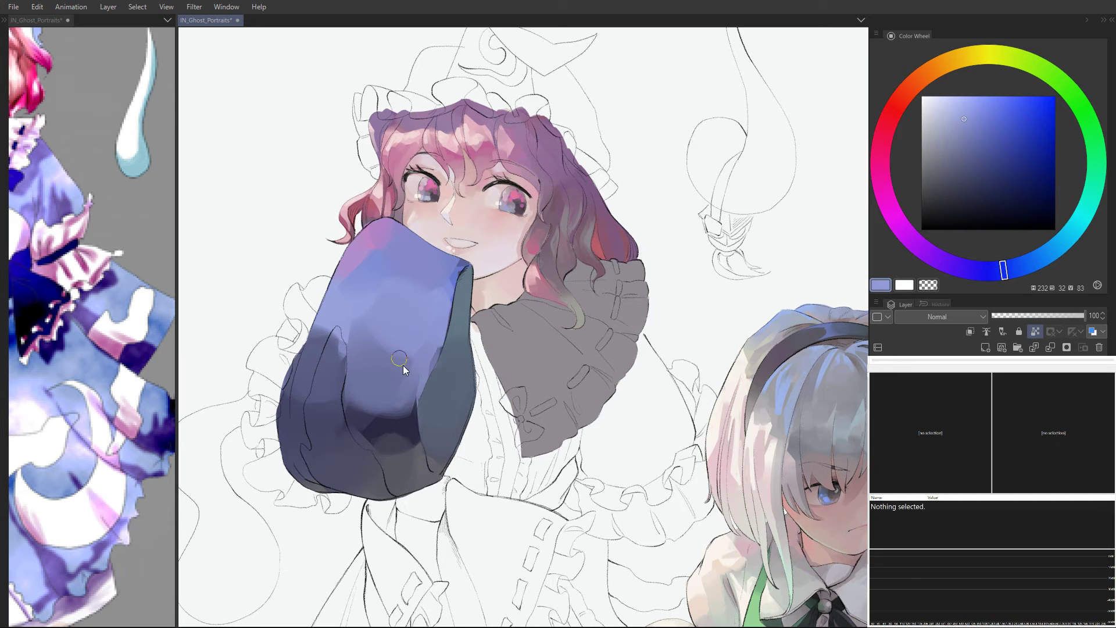
Step: Try to paint a broad fold shadow down the sleeve's middle with muted blue, and undo the strokes
alt+click(359, 320)
drag(360, 313, 362, 374)
mouse_move(370, 325)
mouse_down()
mouse_move(373, 382)
mouse_move(361, 340)
mouse_move(392, 339)
mouse_move(393, 381)
mouse_up()
alt+click(369, 381)
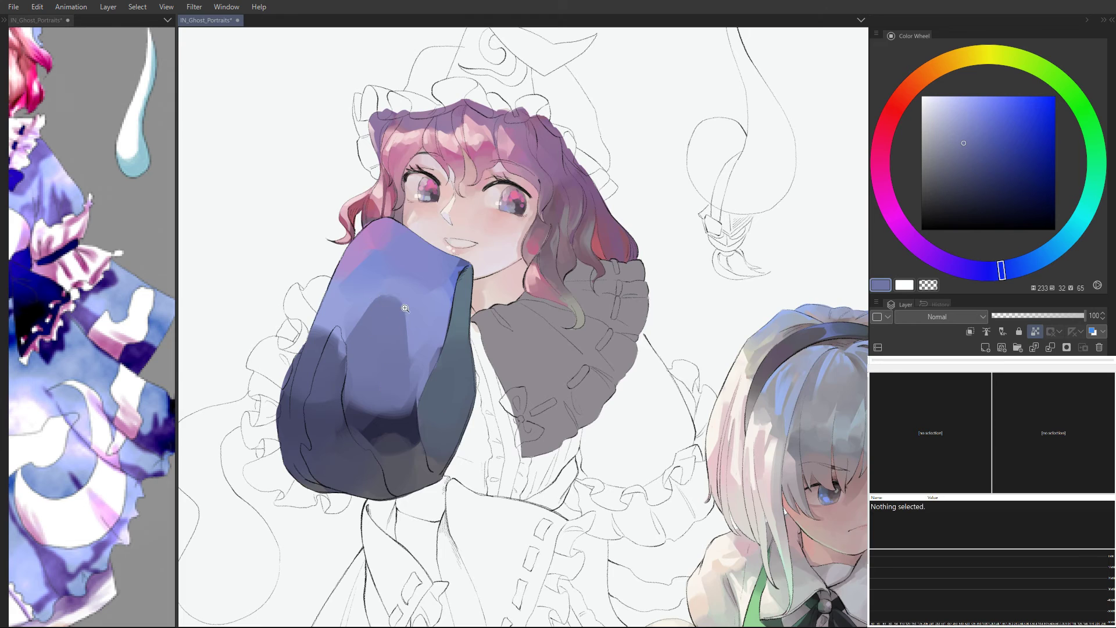
mouse_move(409, 292)
mouse_down()
mouse_move(379, 247)
mouse_move(397, 465)
mouse_up()
key(ctrl+z)
key(ctrl+z)
key(ctrl+z)
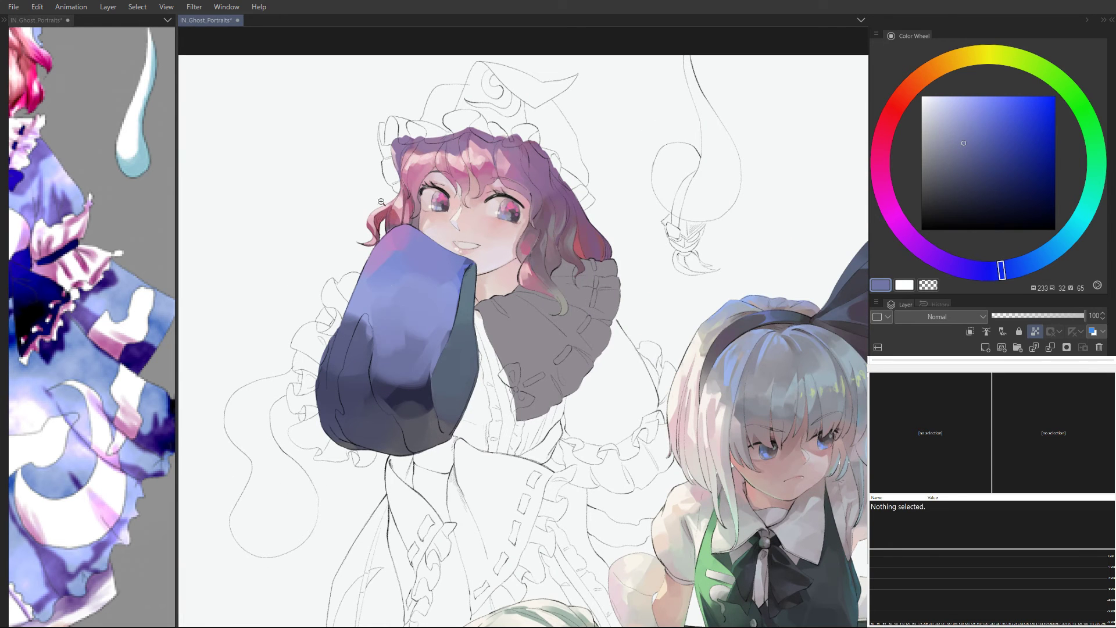
Step: Paint a narrow fold shadow down the sleeve's middle and trim its edge with periwinkle of hue 232, saturation 32 and value 82
alt+click(391, 308)
alt+click(383, 364)
key(ctrl+z)
mouse_move(383, 352)
mouse_down()
mouse_move(389, 295)
mouse_move(408, 344)
mouse_move(389, 323)
mouse_move(399, 352)
mouse_up()
alt+click(408, 353)
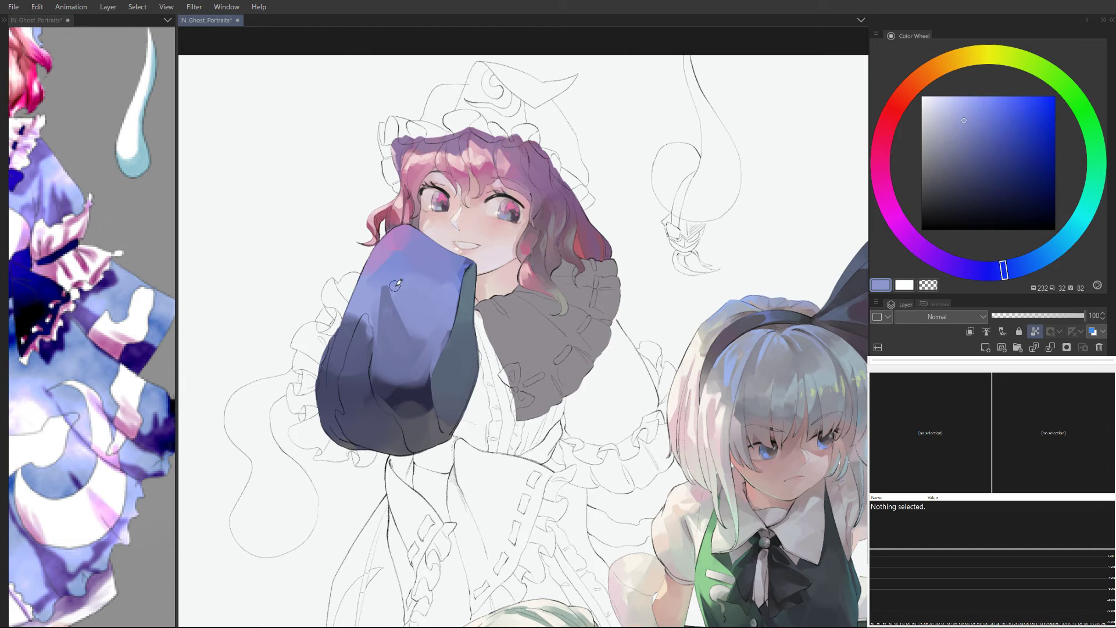
drag(391, 288, 409, 354)
Step: Refine the middle fold with blue of hue 233, saturation 31, value 65, undo a stroke, and repaint its lit side in periwinkle
alt+click(389, 317)
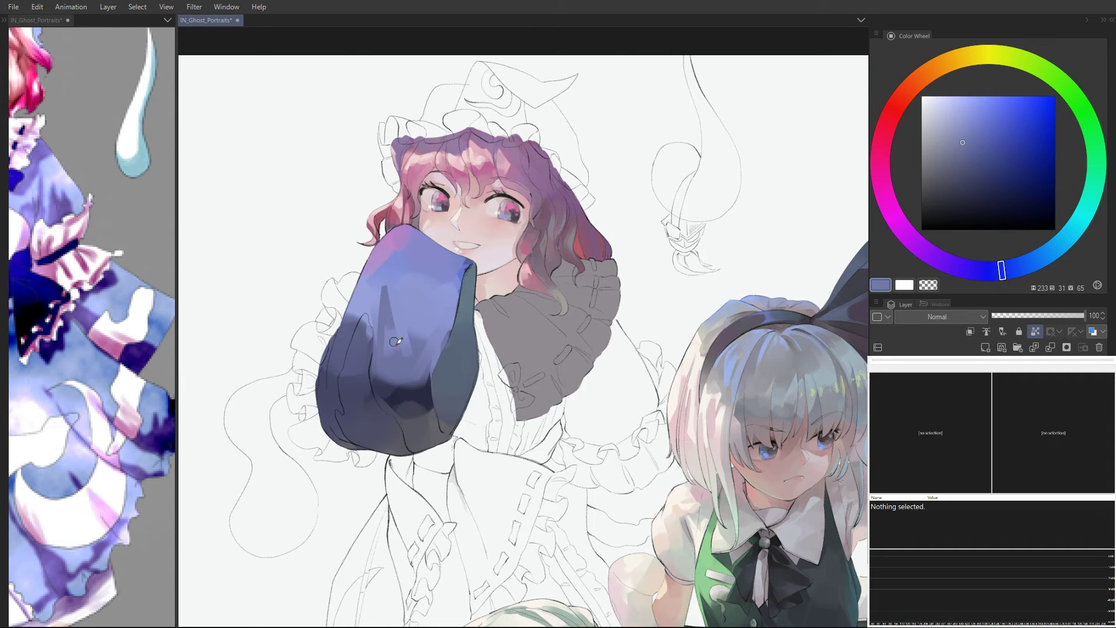
mouse_move(385, 305)
mouse_down()
mouse_move(407, 353)
mouse_move(397, 335)
mouse_up()
alt+click(403, 313)
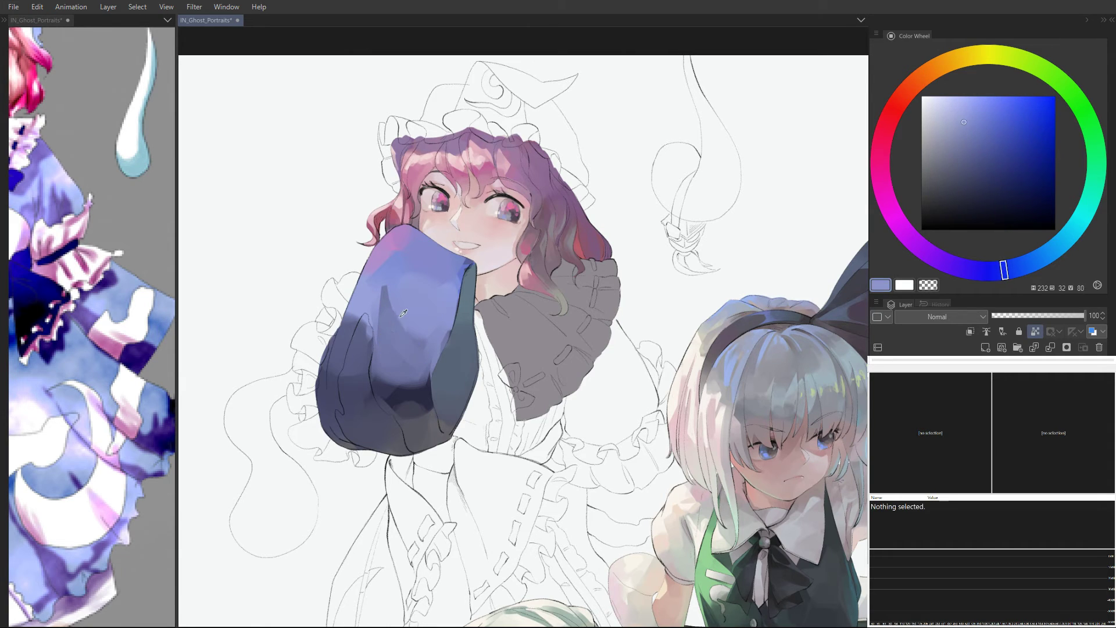
key(ctrl+z)
drag(394, 282, 410, 348)
drag(434, 274, 407, 201)
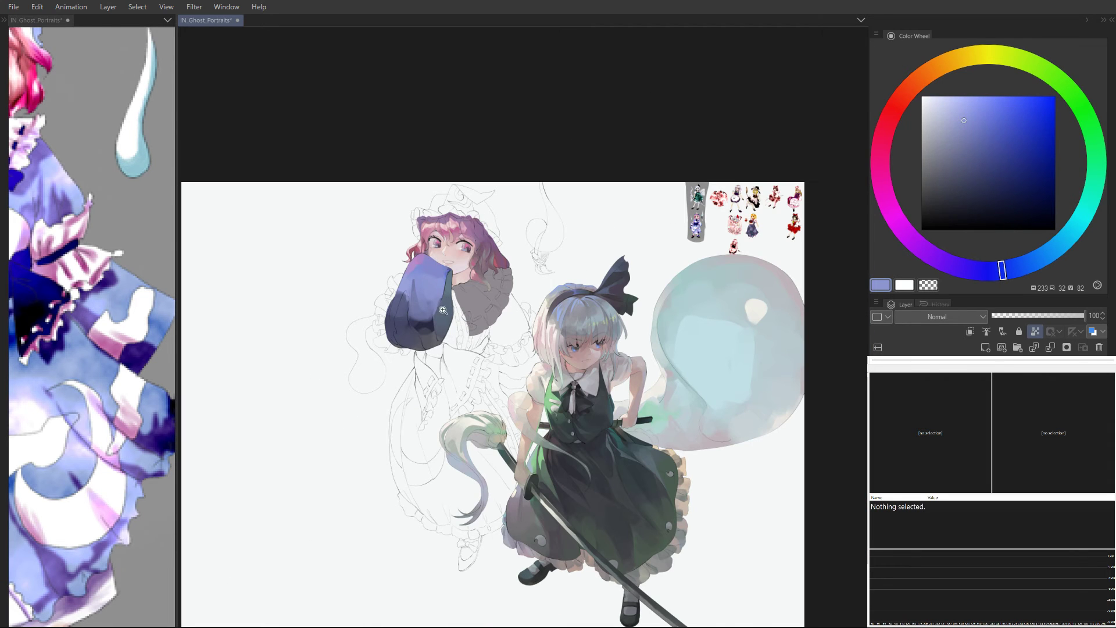
drag(443, 310, 473, 314)
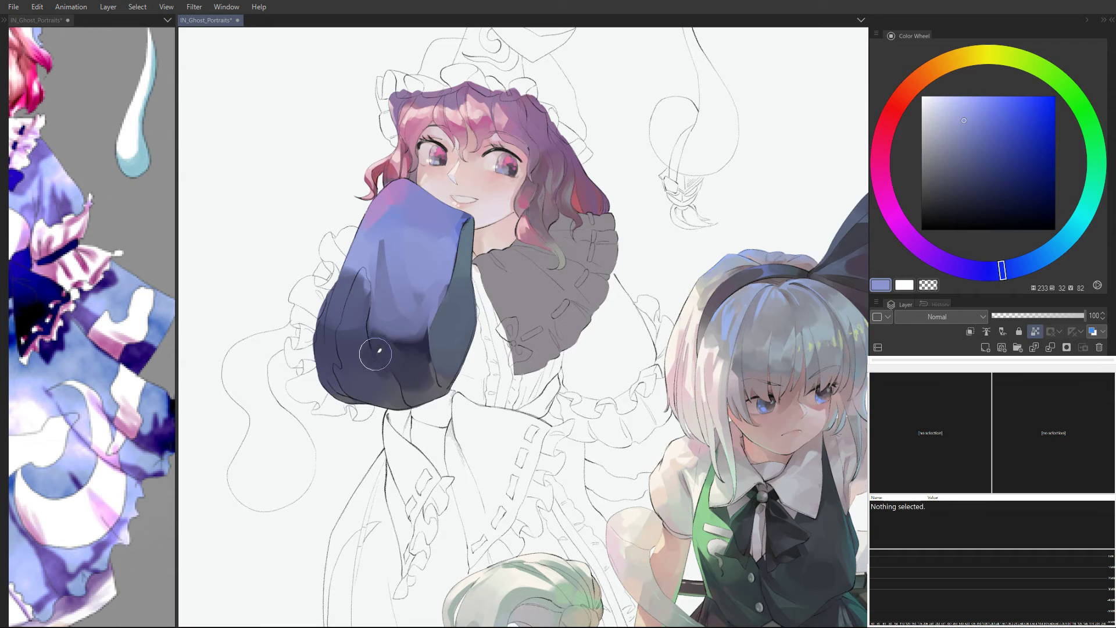
Step: Break up the sleeve's dark lower band and refine its opening with sampled blues, including hue 217, saturation 26, value 47 and hue 233, saturation 42, value 60
mouse_move(375, 354)
mouse_down()
mouse_move(331, 323)
mouse_move(349, 319)
mouse_move(419, 374)
mouse_move(445, 344)
mouse_up()
alt+click(444, 359)
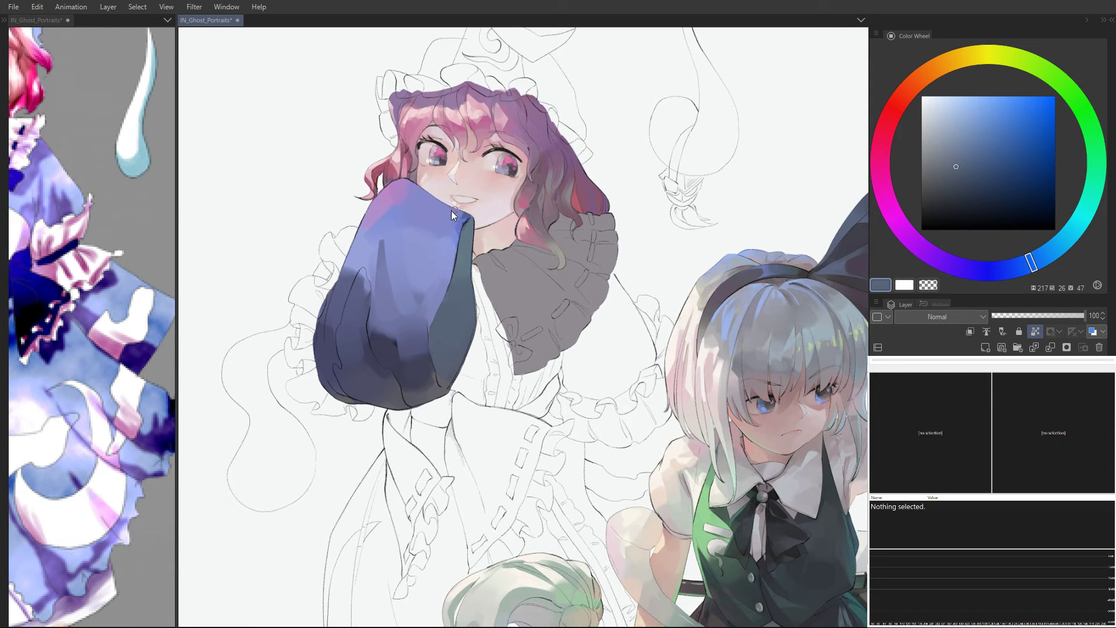
alt+click(470, 214)
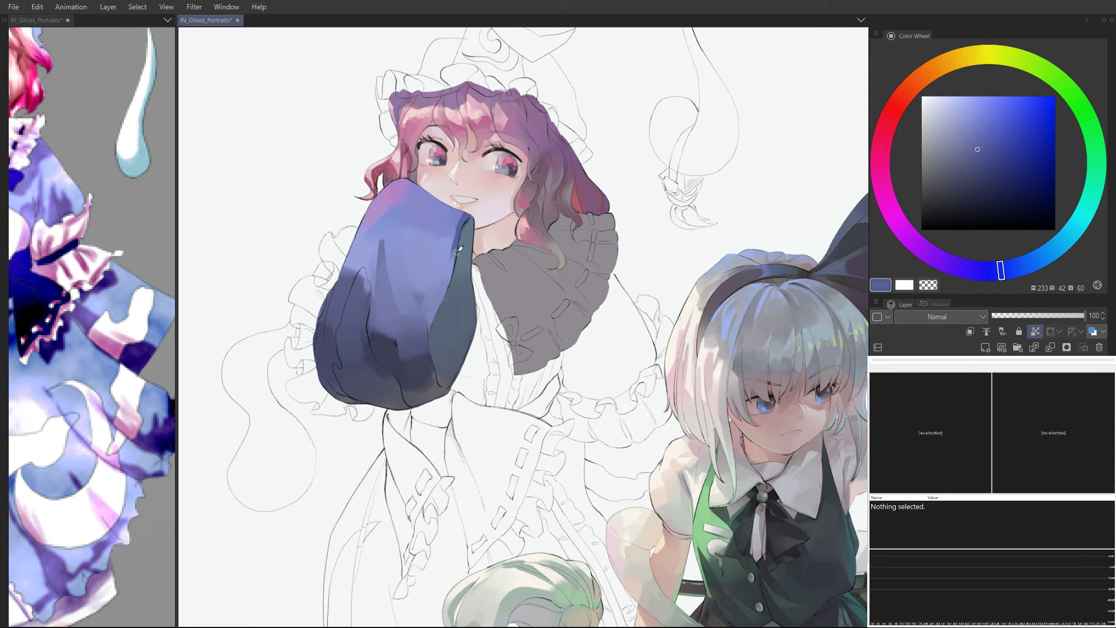
alt+click(445, 313)
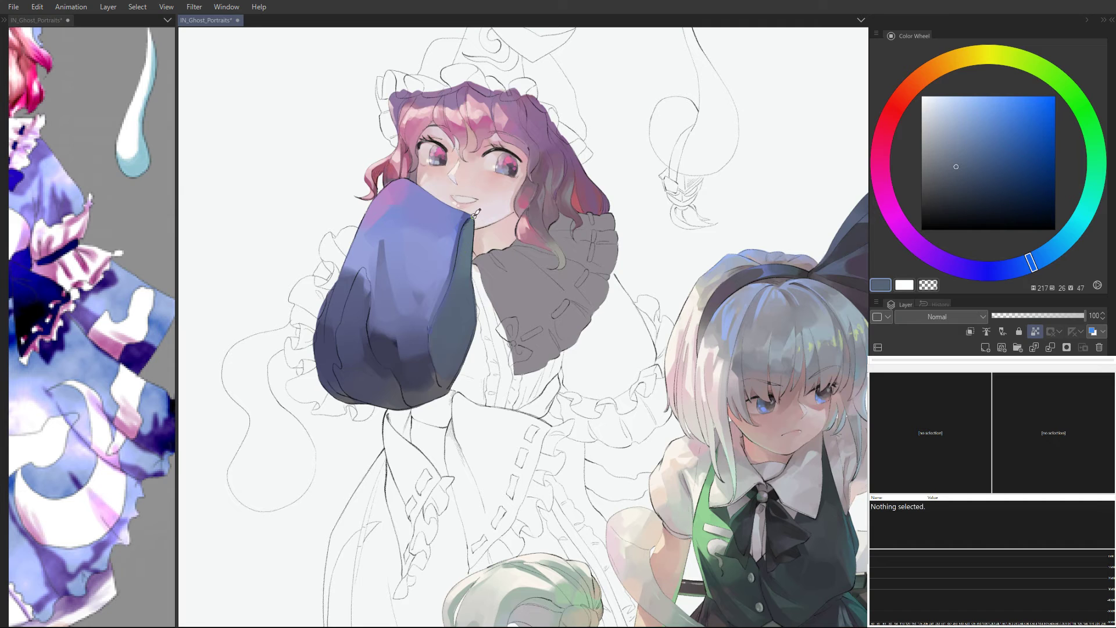
alt+click(456, 219)
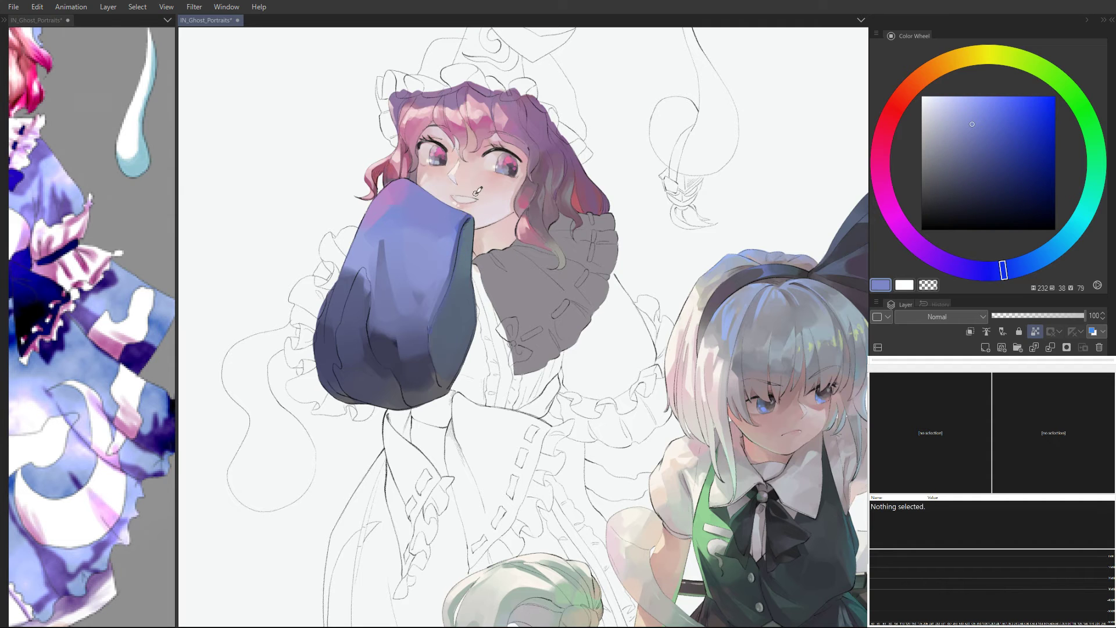
drag(477, 191, 475, 253)
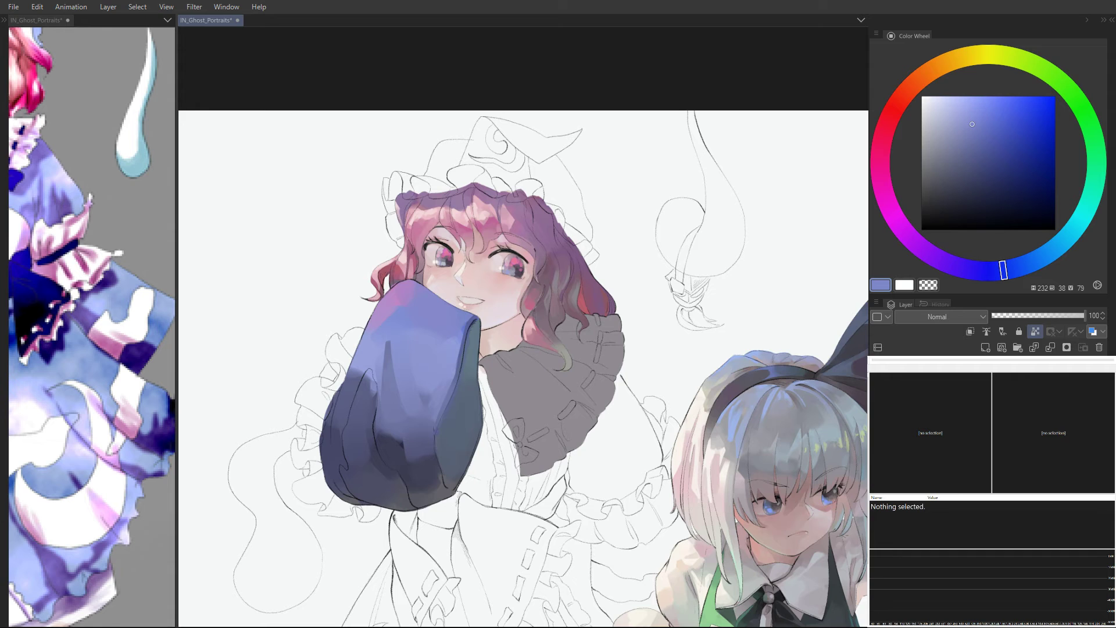
drag(490, 286, 504, 259)
Step: Add an outer-edge light of hue 231, saturation 31, value 86, undo stray strokes, and shape the fold shadow with hue 236, saturation 32, value 40
alt+click(351, 372)
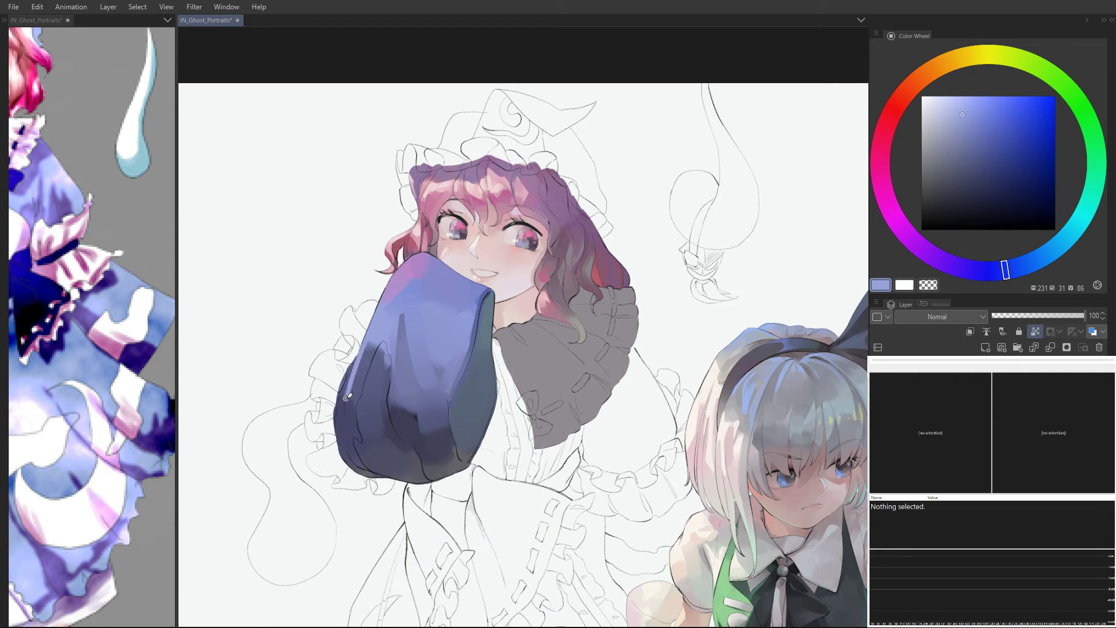
key(ctrl+z)
mouse_move(365, 343)
mouse_down()
mouse_move(347, 406)
mouse_move(373, 327)
mouse_move(346, 408)
mouse_move(379, 351)
mouse_up()
key(ctrl+z)
alt+click(362, 388)
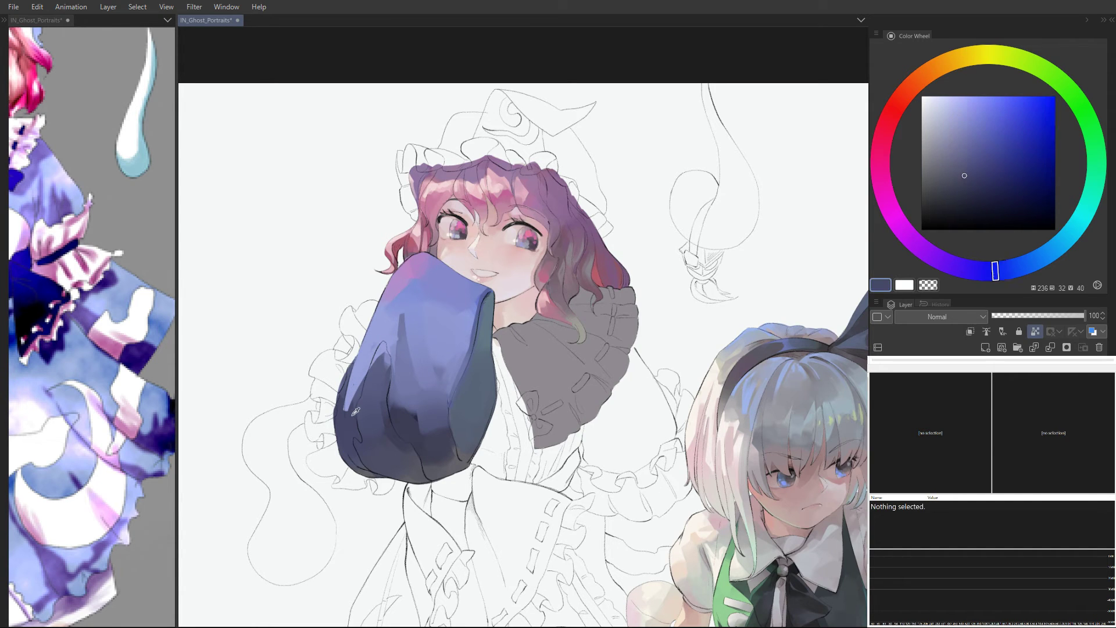
drag(348, 411, 382, 356)
Step: Blend the outer fold shadow into the sleeve's middle fold with blue of hue 232, saturation 32 and value 67
alt+click(395, 357)
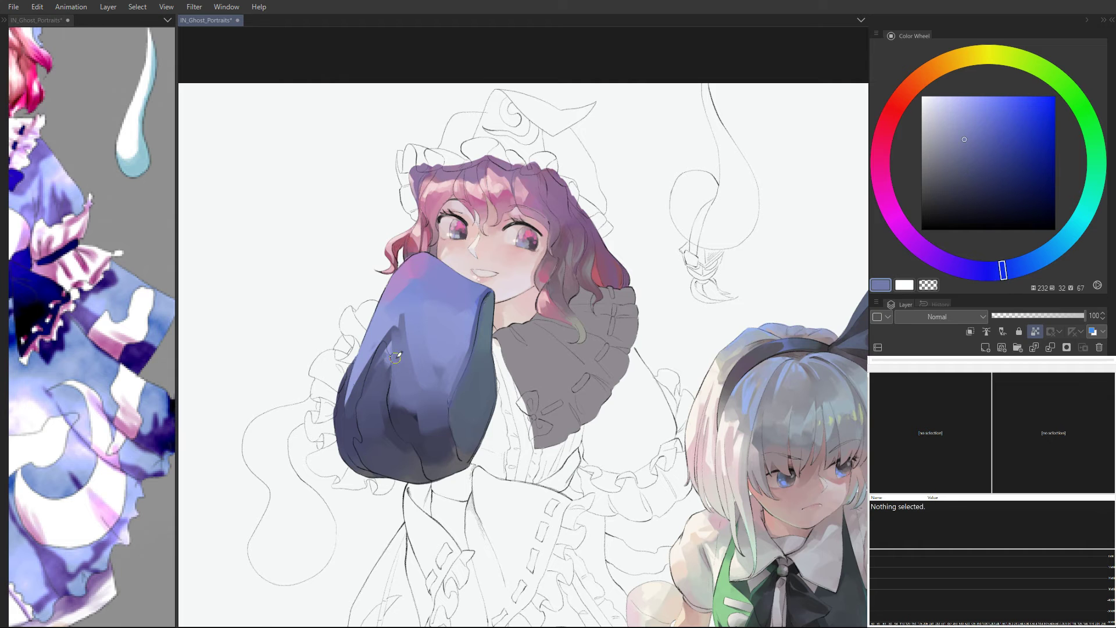
drag(398, 330, 386, 362)
drag(412, 316, 378, 250)
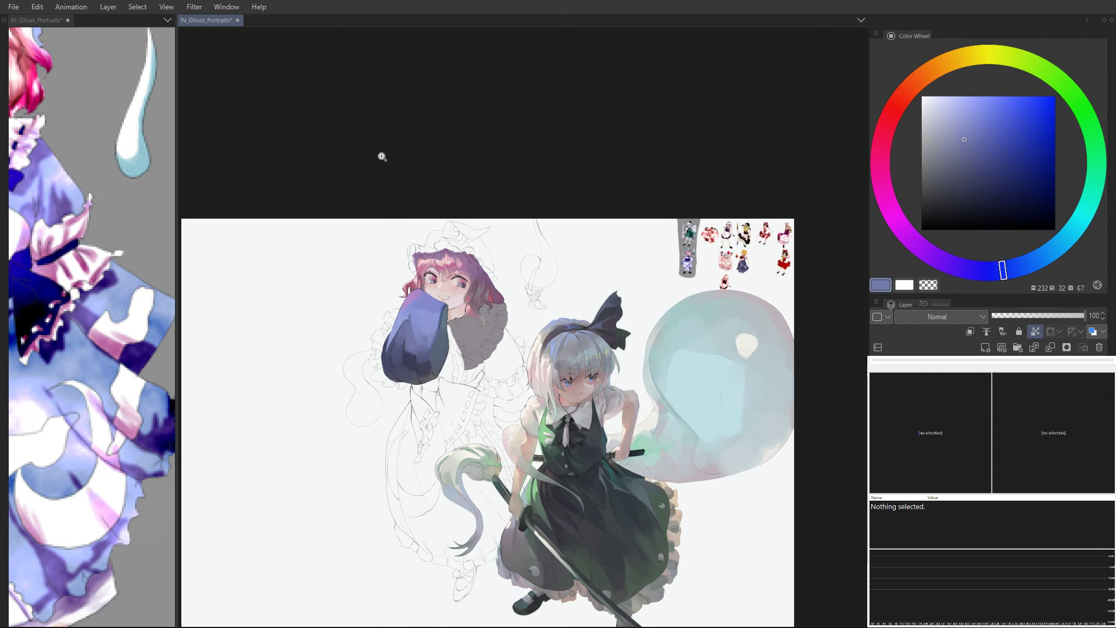
scroll(473, 338, up, 5)
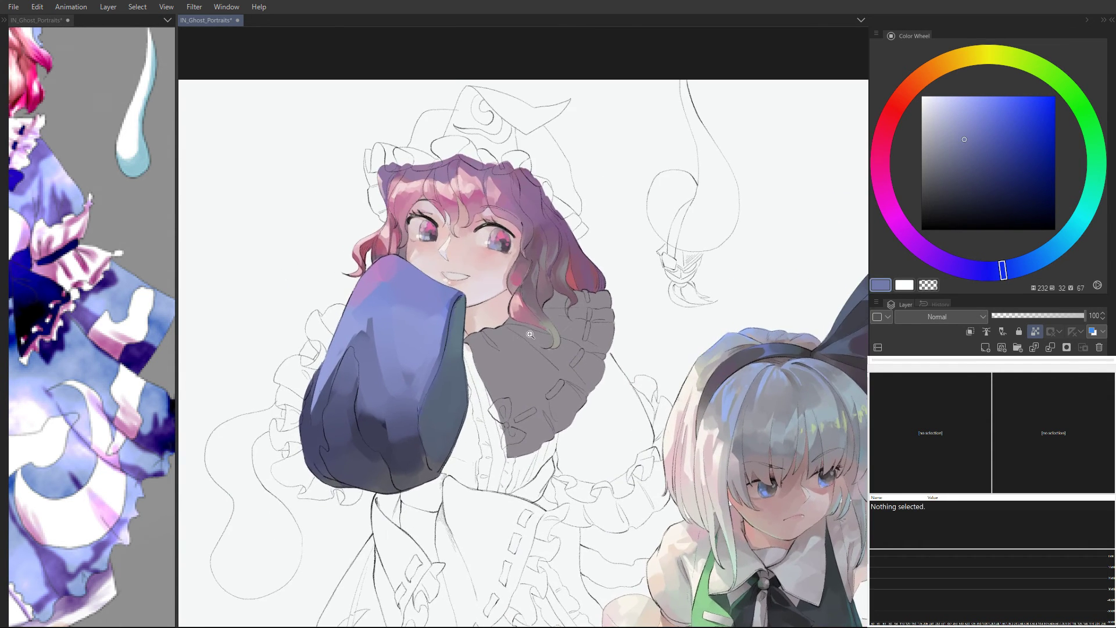
Step: Try tinting the grey frilled collar with a dusty mauve of hue 331, saturation 15, value 66
alt+click(573, 317)
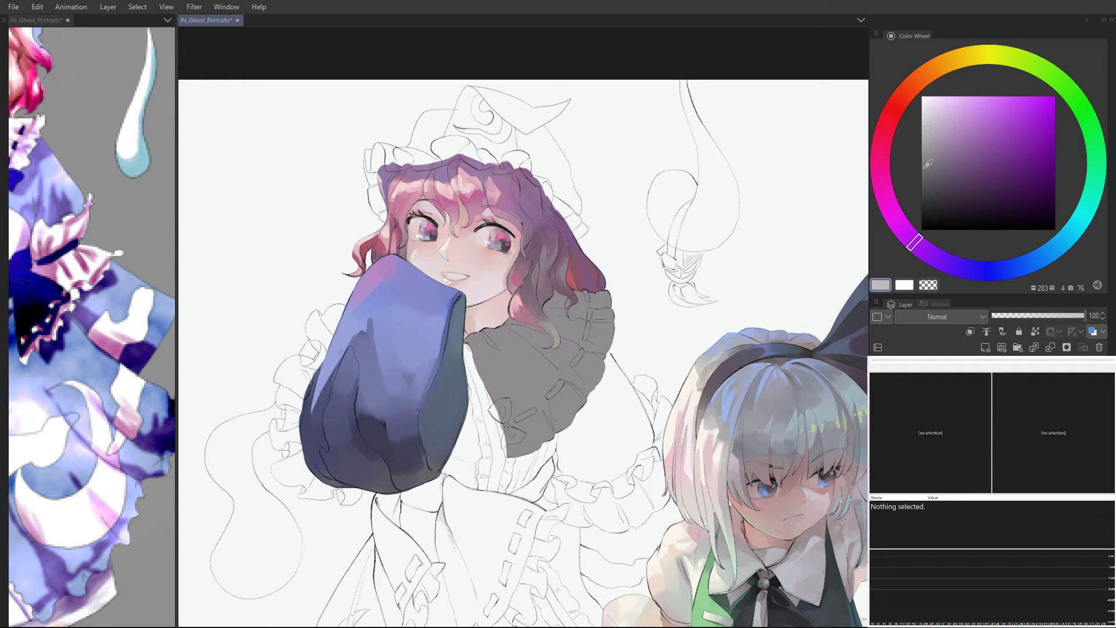
drag(926, 251, 970, 269)
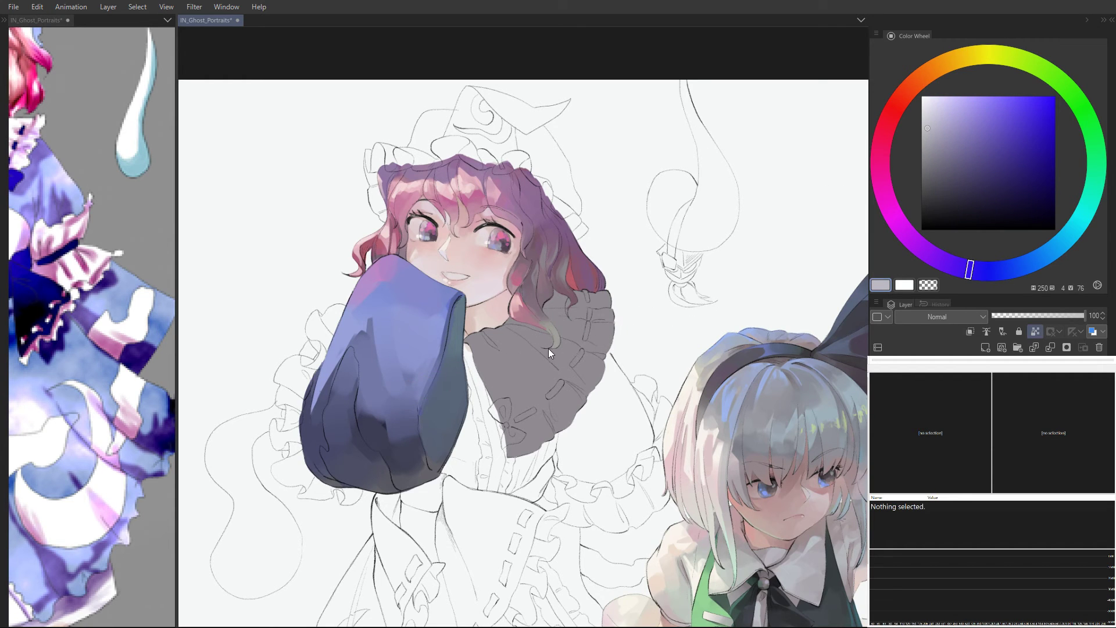
alt+click(507, 336)
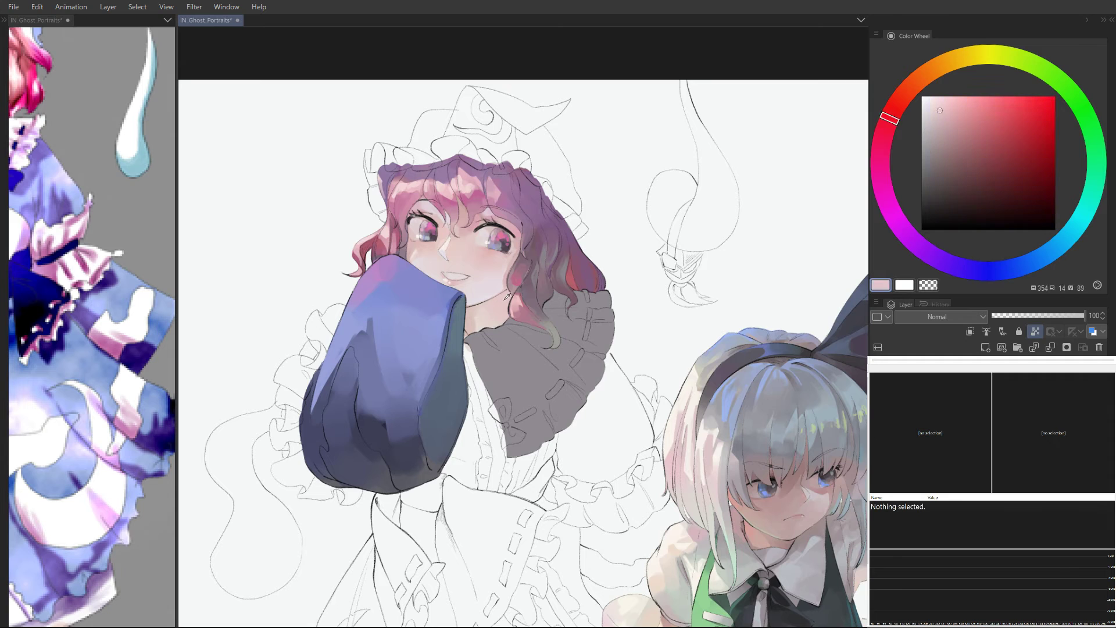
drag(942, 142, 942, 142)
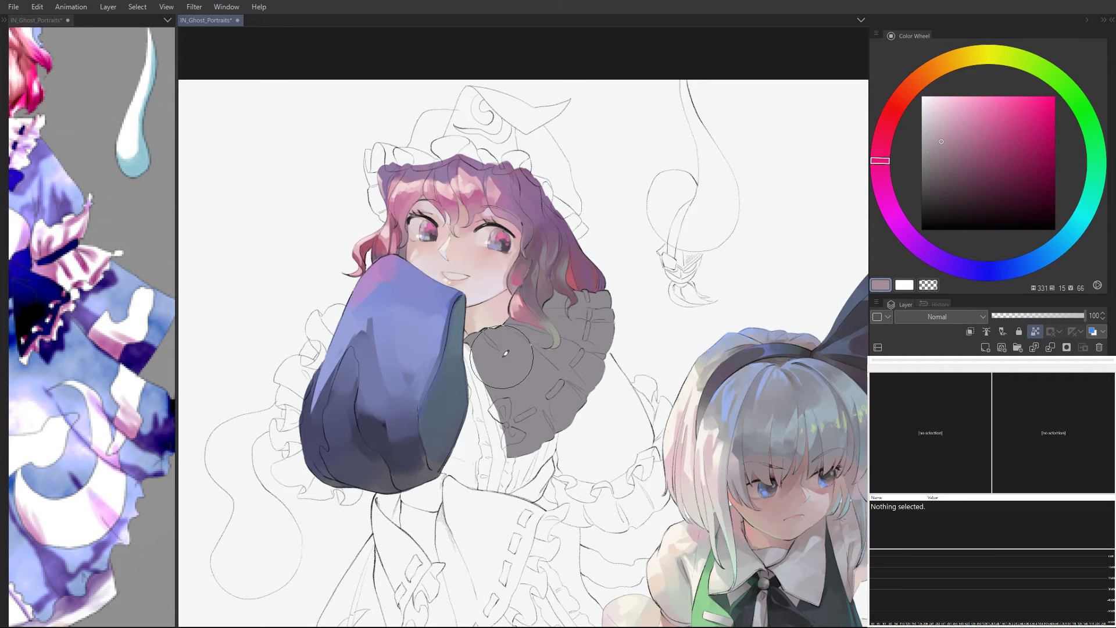
mouse_move(485, 347)
mouse_down()
mouse_move(551, 336)
mouse_move(530, 368)
mouse_move(570, 324)
mouse_up()
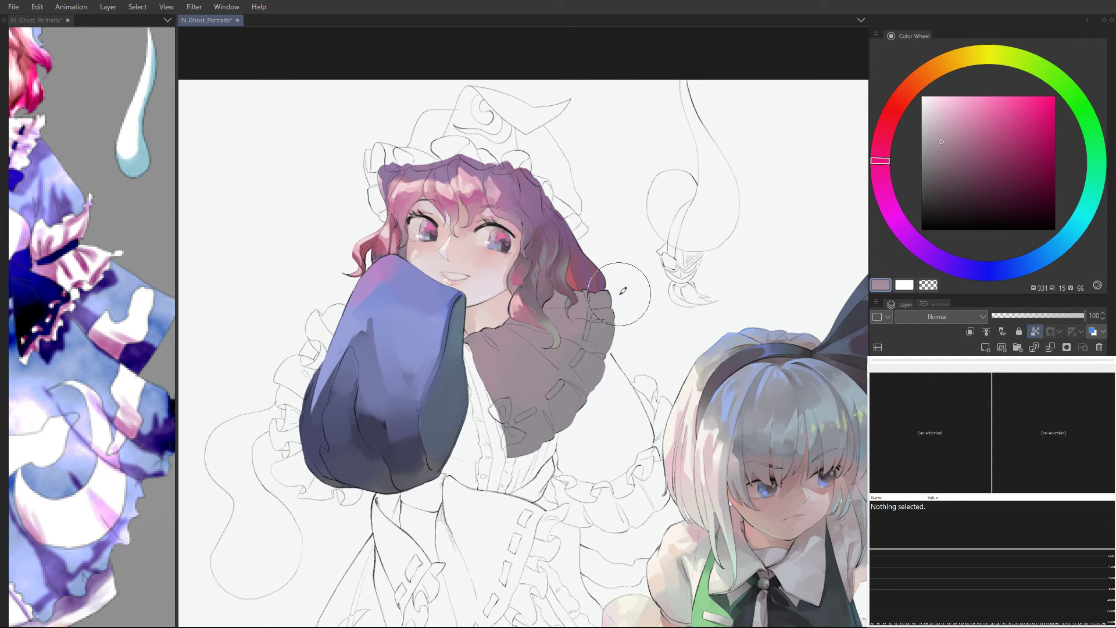
Step: Undo the first collar tint and glaze the collar again with a lighter mauve of hue 331, saturation 17, value 72
drag(936, 142, 944, 134)
key(ctrl+z)
key(ctrl+z)
key(ctrl+z)
key(ctrl+z)
key(ctrl+z)
key(ctrl+z)
click(561, 296)
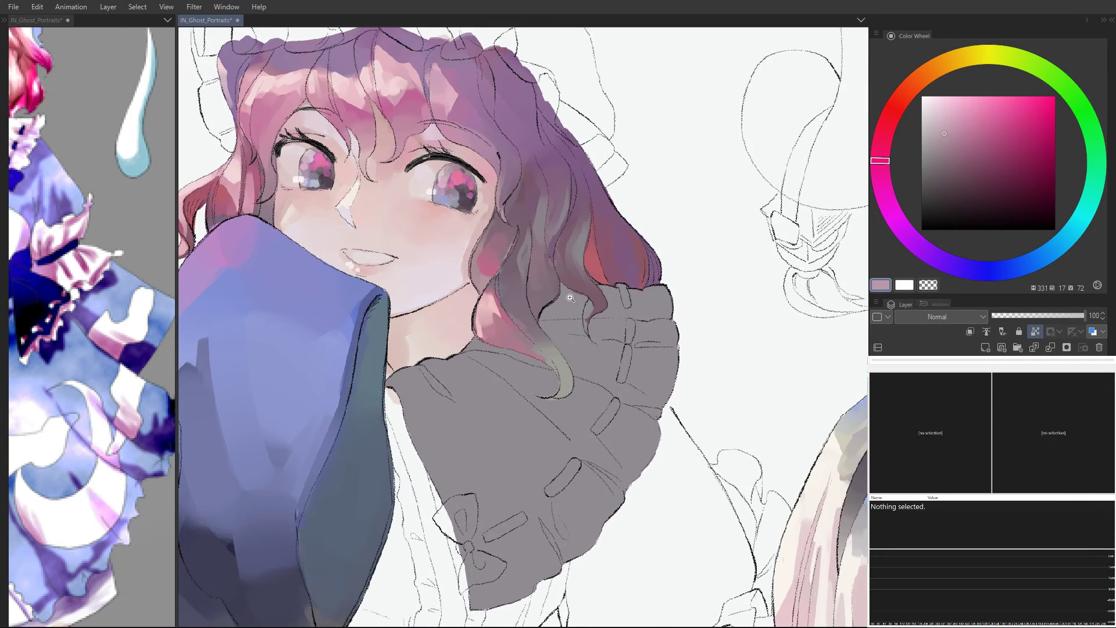
drag(571, 298, 561, 298)
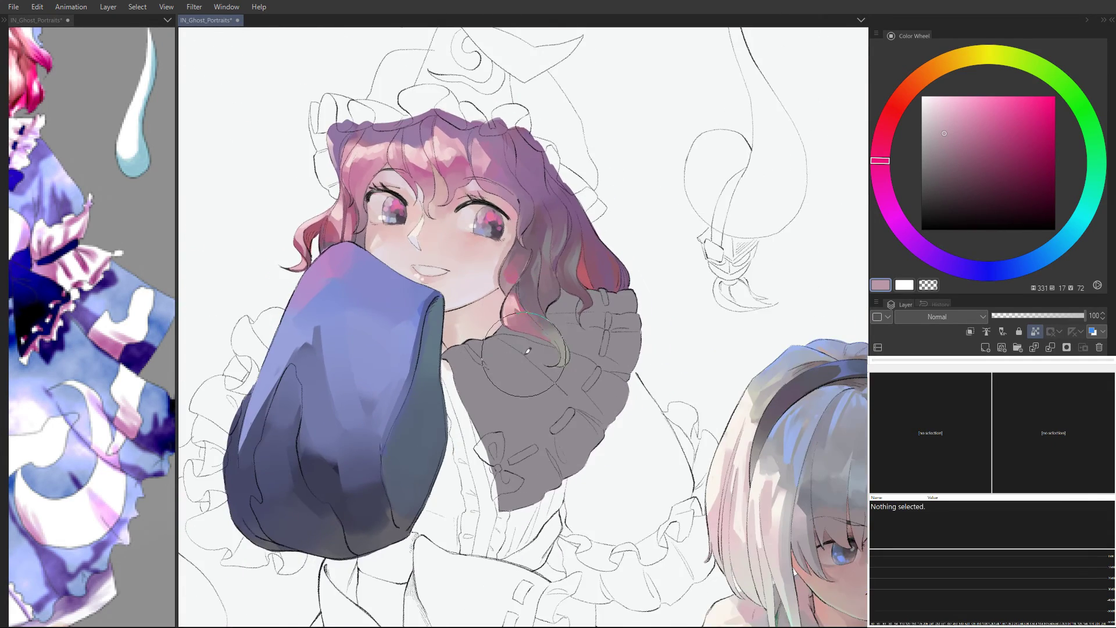
mouse_move(522, 359)
mouse_down()
mouse_move(493, 354)
mouse_move(576, 314)
mouse_move(532, 370)
mouse_move(532, 410)
mouse_move(607, 380)
mouse_move(566, 446)
mouse_up()
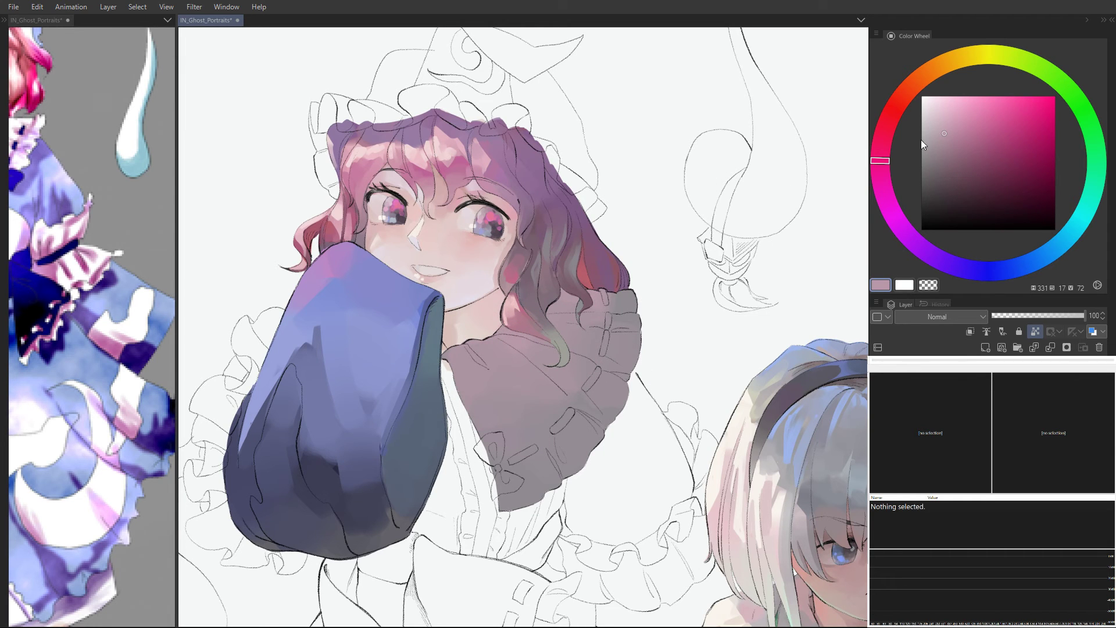
Step: Brush cool lavender of hue 239, saturation 11, value 77 over the collar's center and outer frill, lightening it for the final strokes
drag(888, 185, 992, 270)
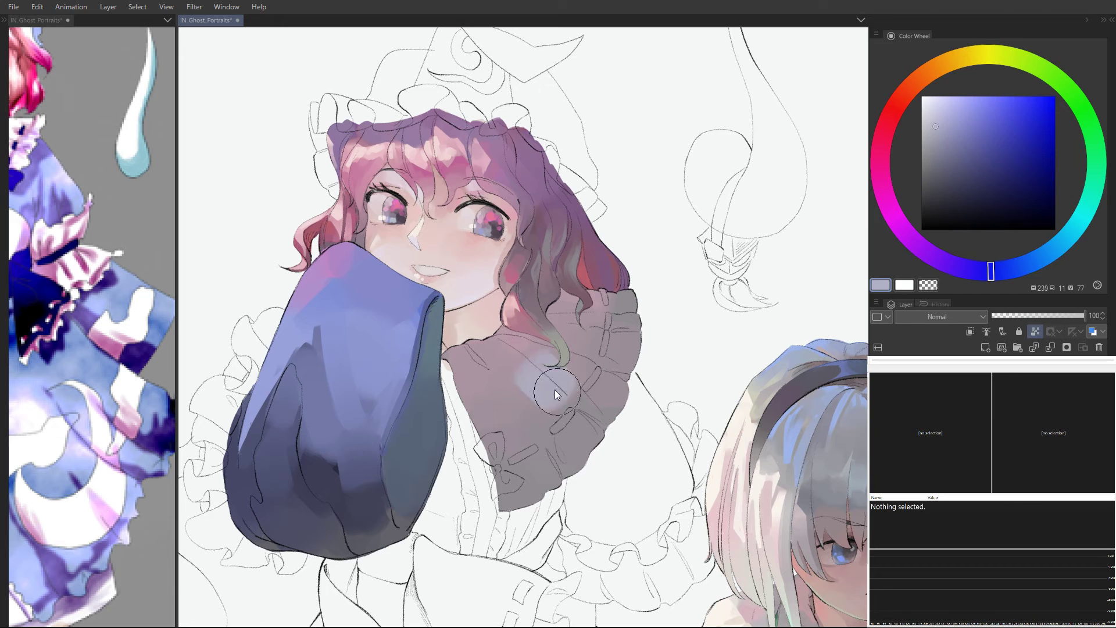
mouse_move(570, 378)
mouse_down()
mouse_move(512, 442)
mouse_move(611, 346)
mouse_move(612, 357)
mouse_up()
drag(531, 378, 506, 347)
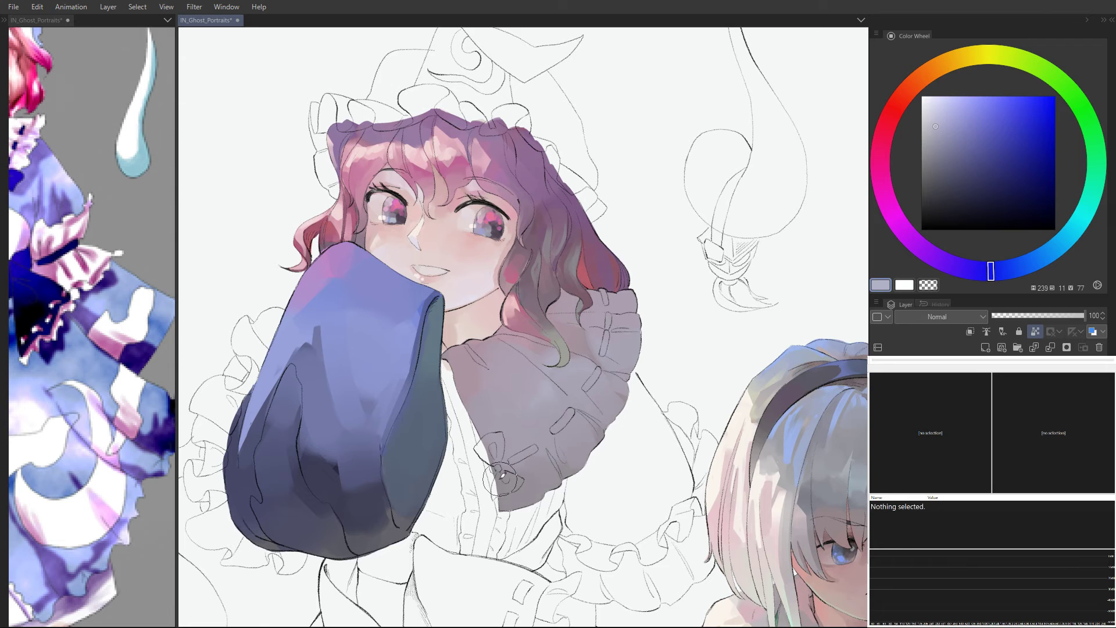
mouse_move(591, 339)
mouse_down()
mouse_move(659, 324)
mouse_move(640, 312)
mouse_up()
click(932, 120)
mouse_move(607, 372)
mouse_down()
mouse_move(646, 334)
mouse_move(636, 348)
mouse_move(656, 288)
mouse_move(674, 312)
mouse_move(670, 357)
mouse_move(571, 427)
mouse_move(550, 380)
mouse_move(590, 356)
mouse_up()
Step: Tint the collar's lower tip with pale cyan of hue 186 and blend in pale teal of hue 169, saturation 11, value 83
drag(1003, 279, 1077, 226)
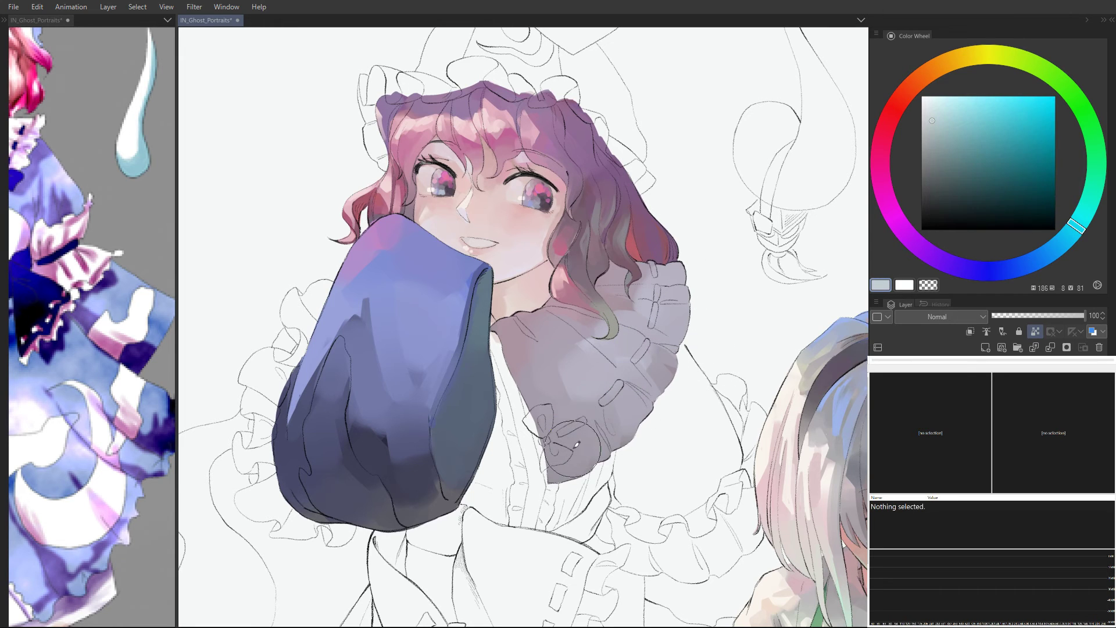
drag(585, 431, 558, 483)
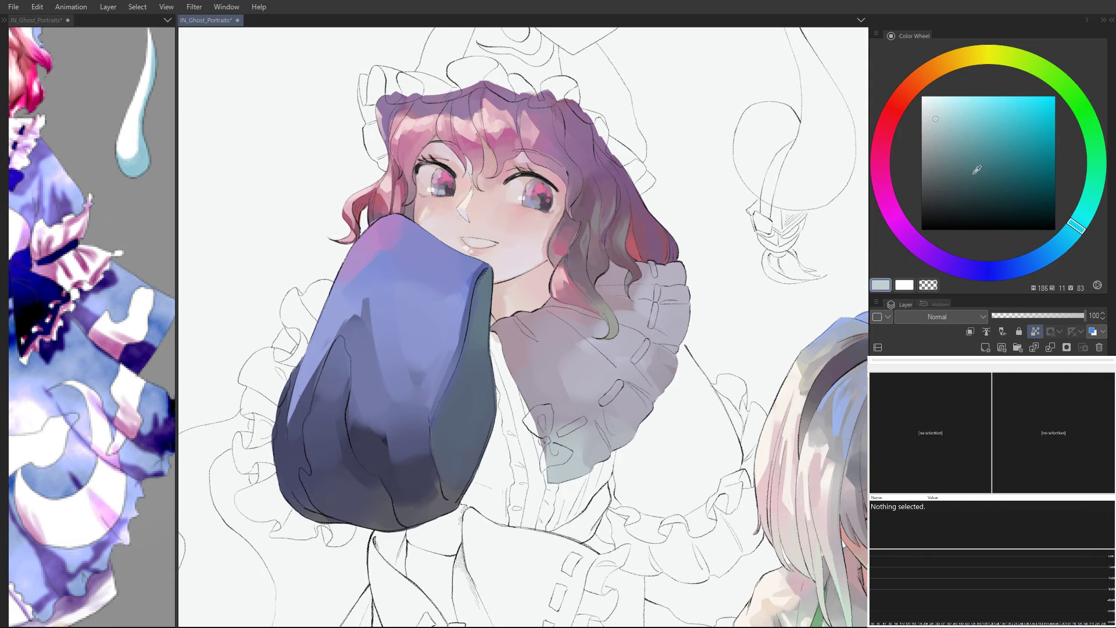
drag(1077, 227, 1091, 198)
mouse_move(616, 378)
mouse_down()
mouse_move(570, 433)
mouse_move(584, 452)
mouse_move(608, 428)
mouse_move(562, 411)
mouse_up()
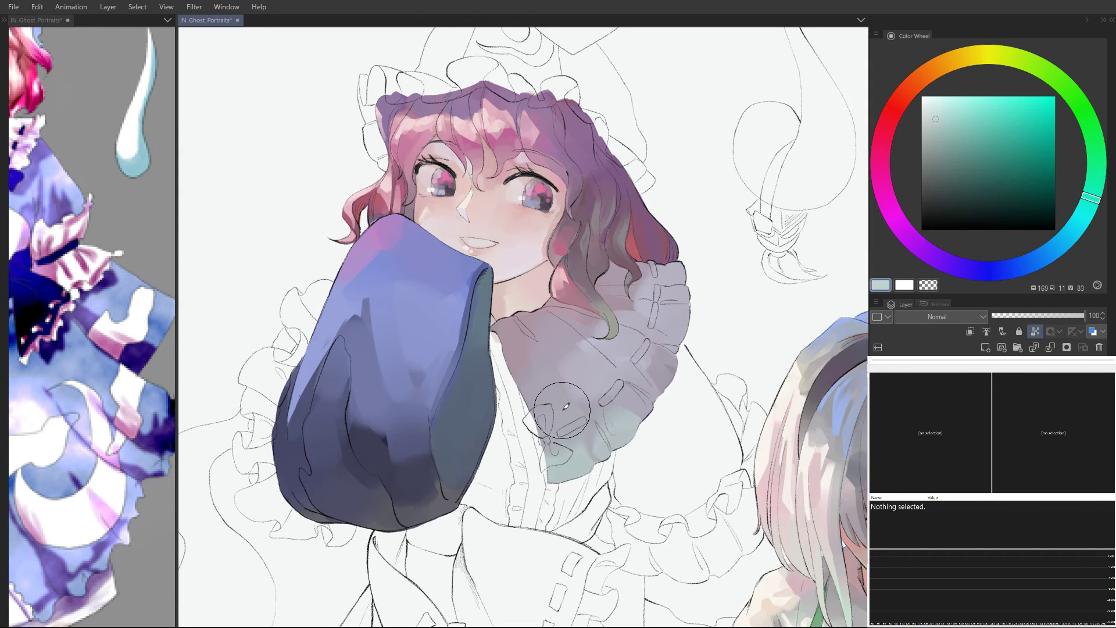
ctrl+drag(620, 307, 573, 307)
drag(662, 298, 641, 282)
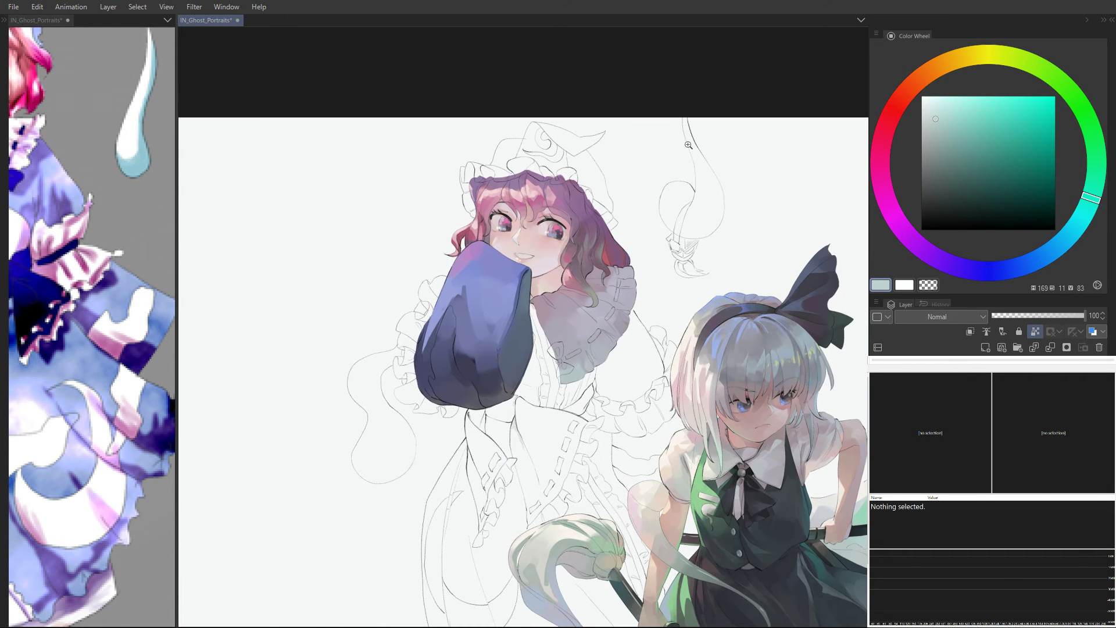
Step: Paint thin shadow strands down through the bangs with sampled purple adjusted to hue 283, saturation 25, value 64
scroll(594, 221, up, 3)
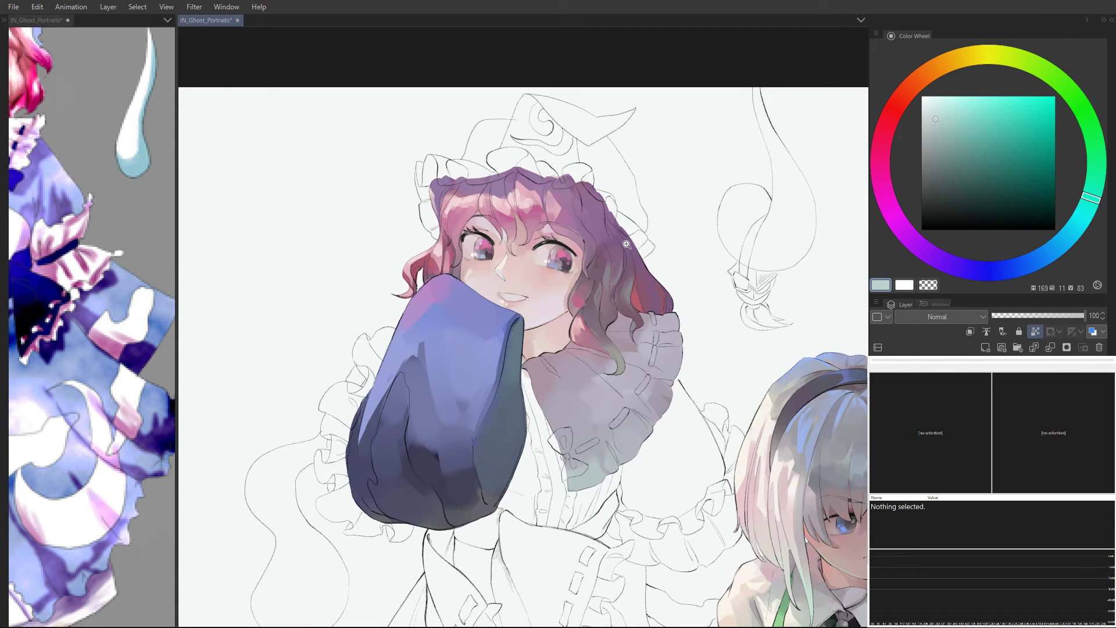
drag(693, 368, 603, 335)
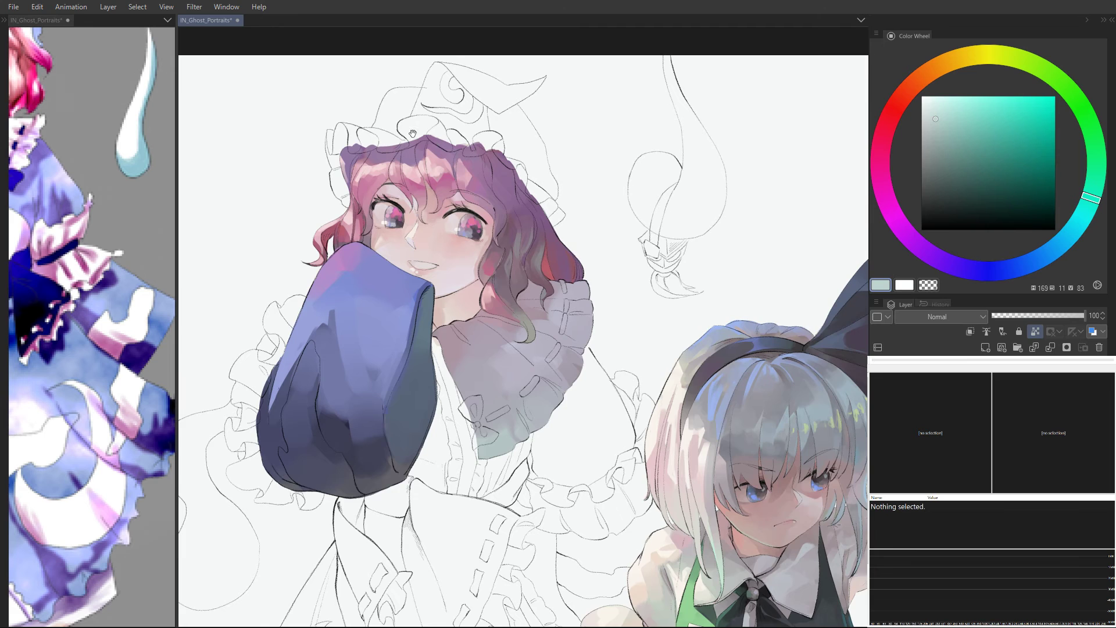
scroll(413, 134, up, 2)
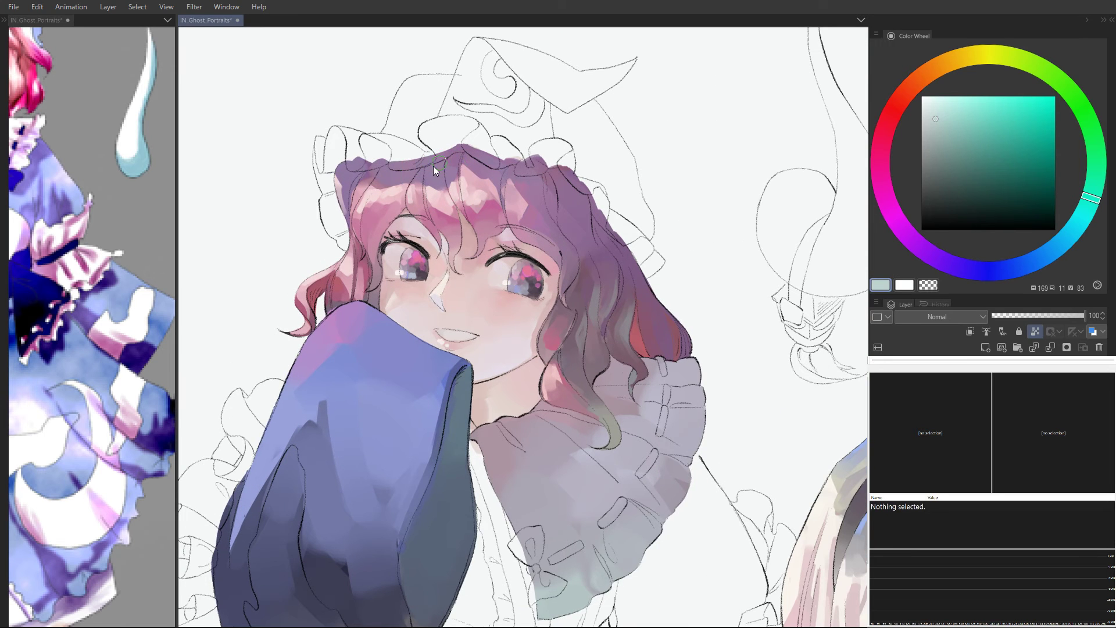
alt+click(433, 172)
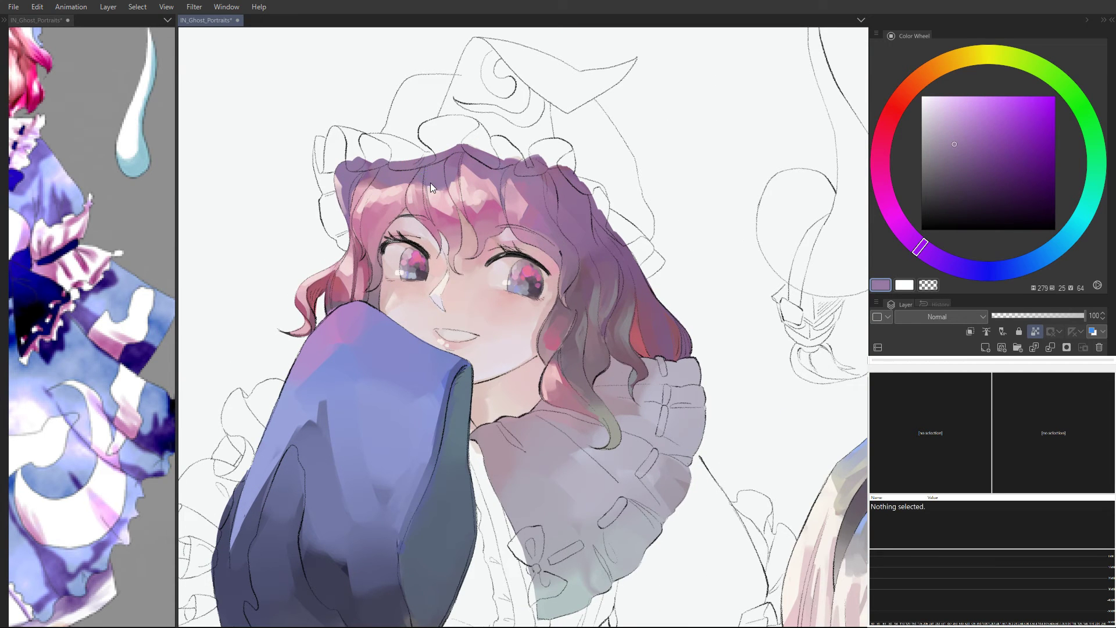
alt+click(431, 176)
drag(426, 184, 428, 211)
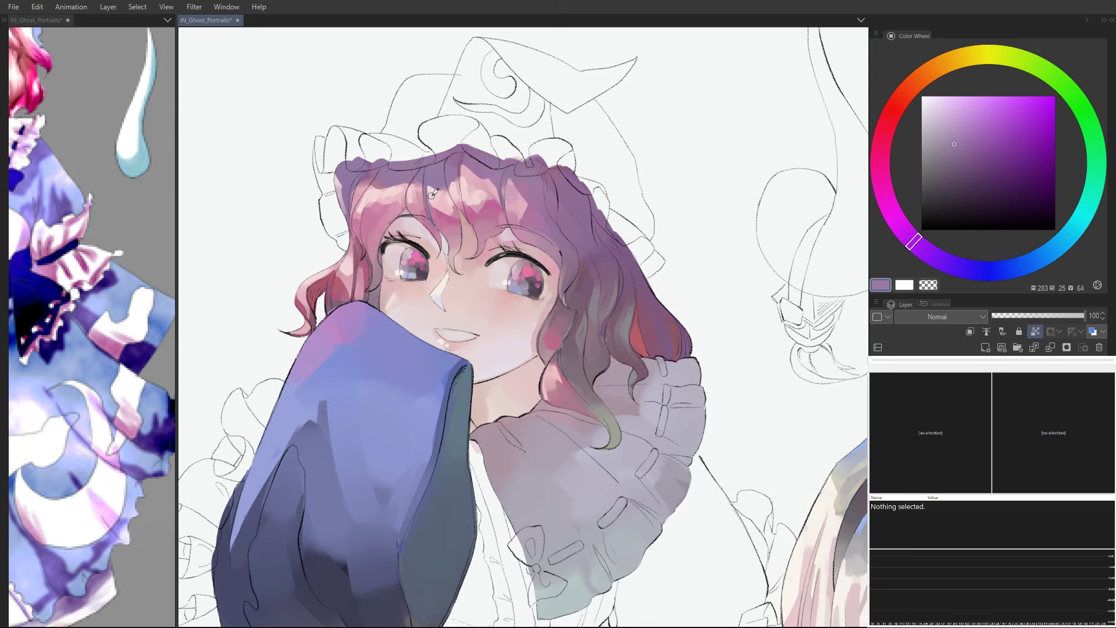
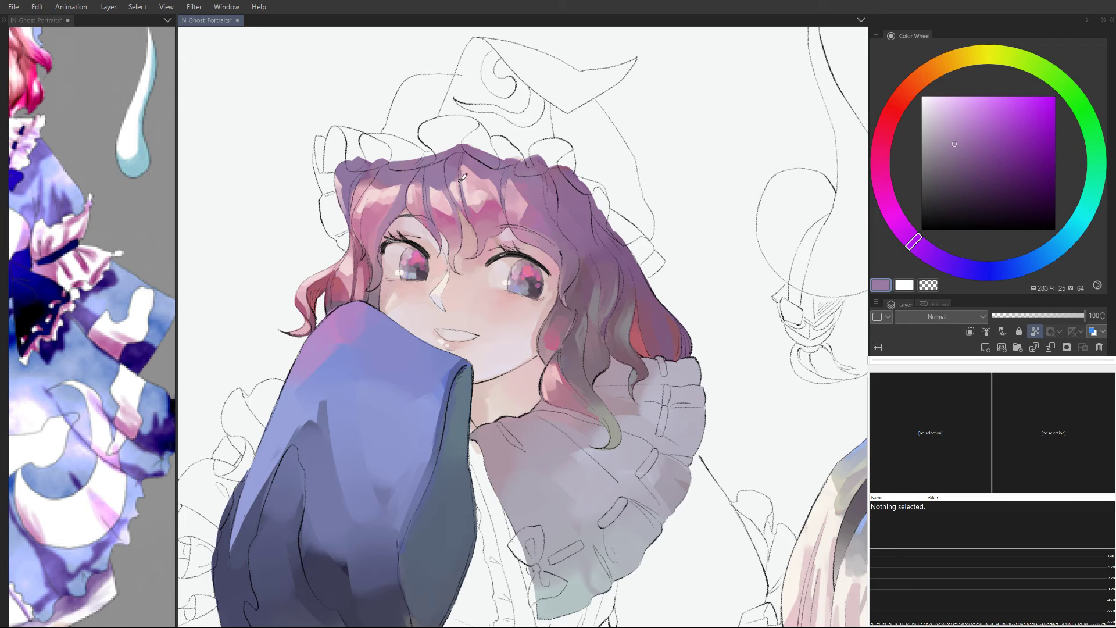
Step: Try painting a pale stroke of hue 283, saturation 3, value 80 along the blue sleeve's inner fold
drag(513, 154, 489, 86)
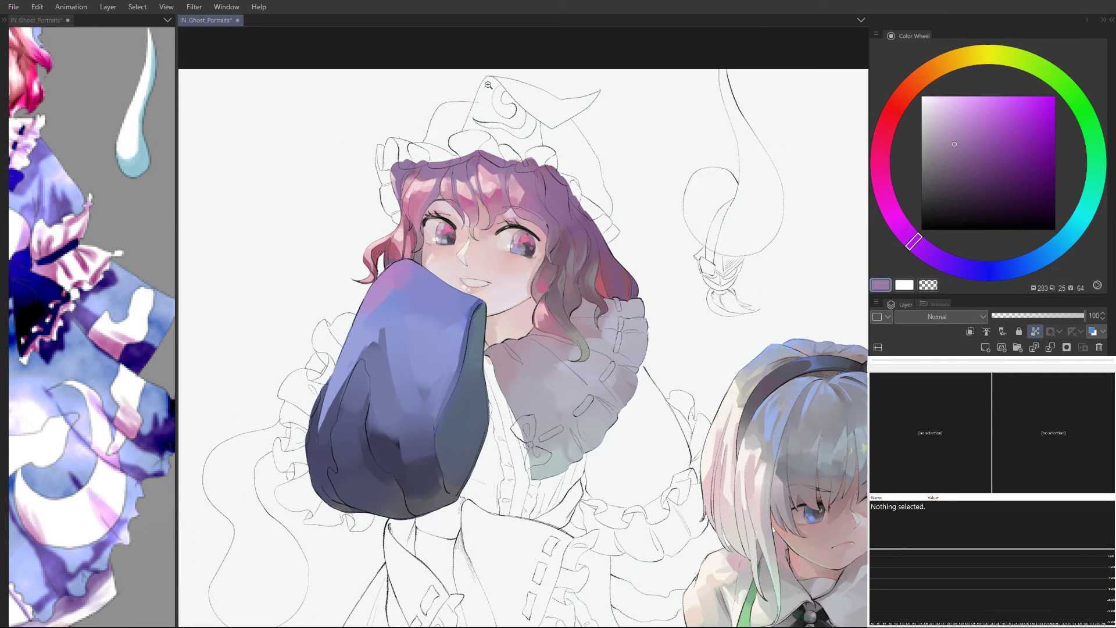
drag(400, 372, 417, 347)
key(slash)
click(419, 347)
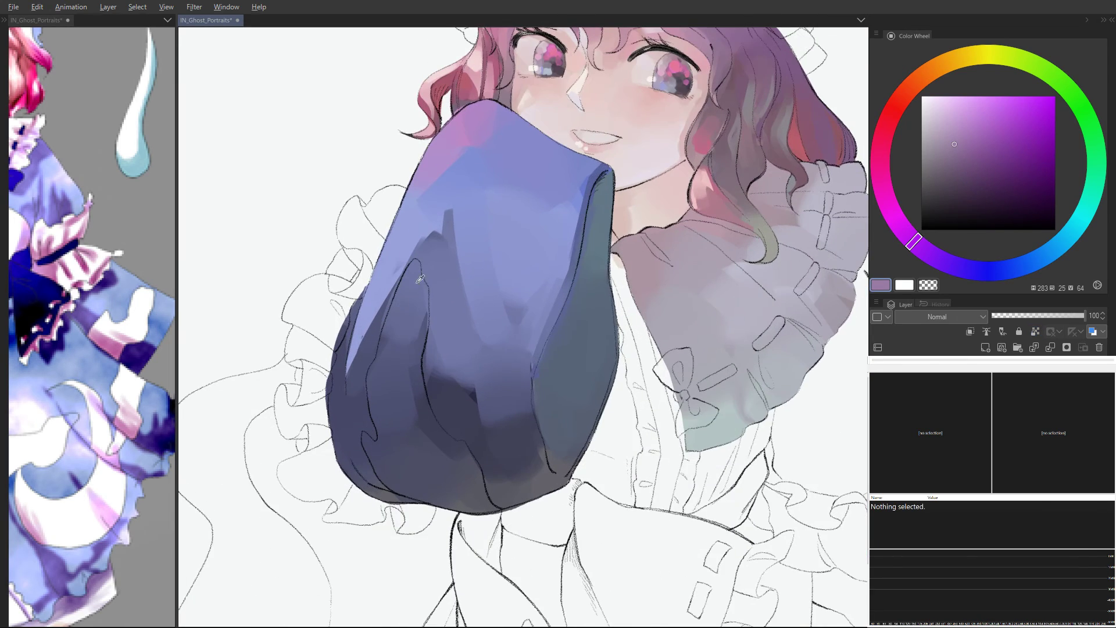
drag(413, 271, 402, 307)
key(ctrl+z)
click(927, 121)
drag(418, 271, 384, 381)
key(ctrl+z)
drag(408, 288, 382, 379)
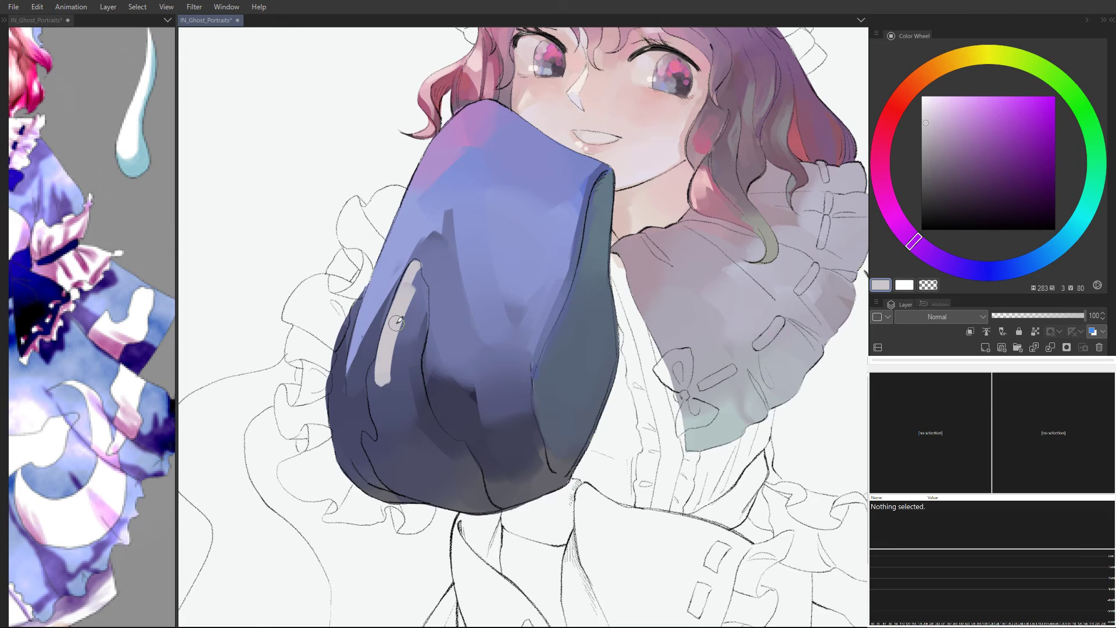
Step: Try blocking in the sleeve's inner fold down to the hem with pale lilac of hue 277, saturation 4, value 80
key(ctrl+z)
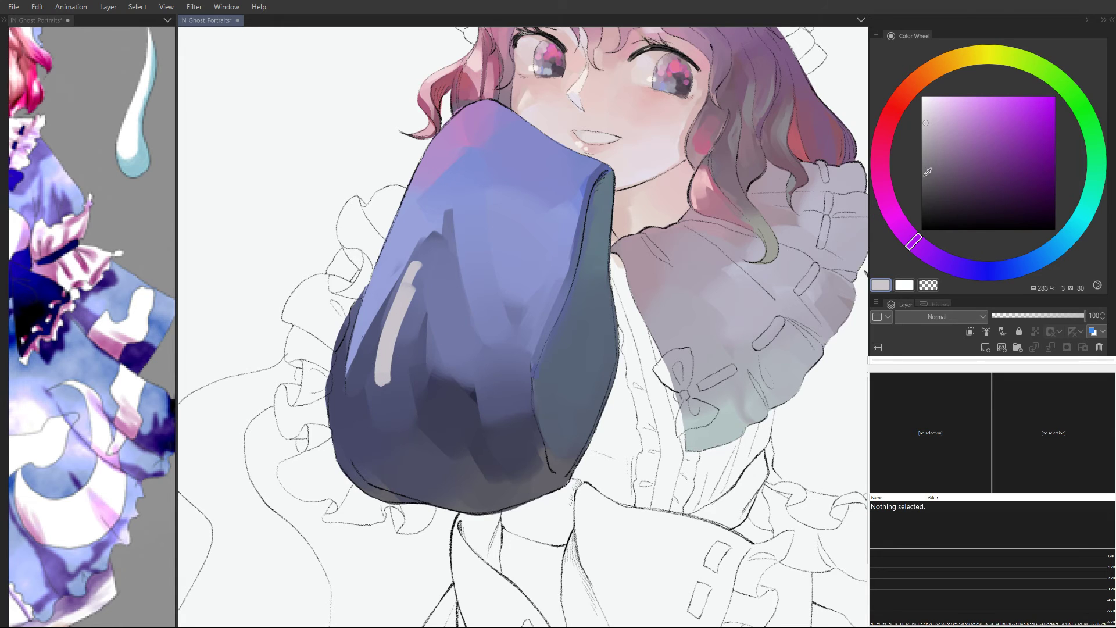
alt+click(414, 281)
key(ctrl+z)
mouse_move(418, 268)
mouse_down()
mouse_move(428, 361)
mouse_move(425, 394)
mouse_up()
drag(410, 290, 397, 378)
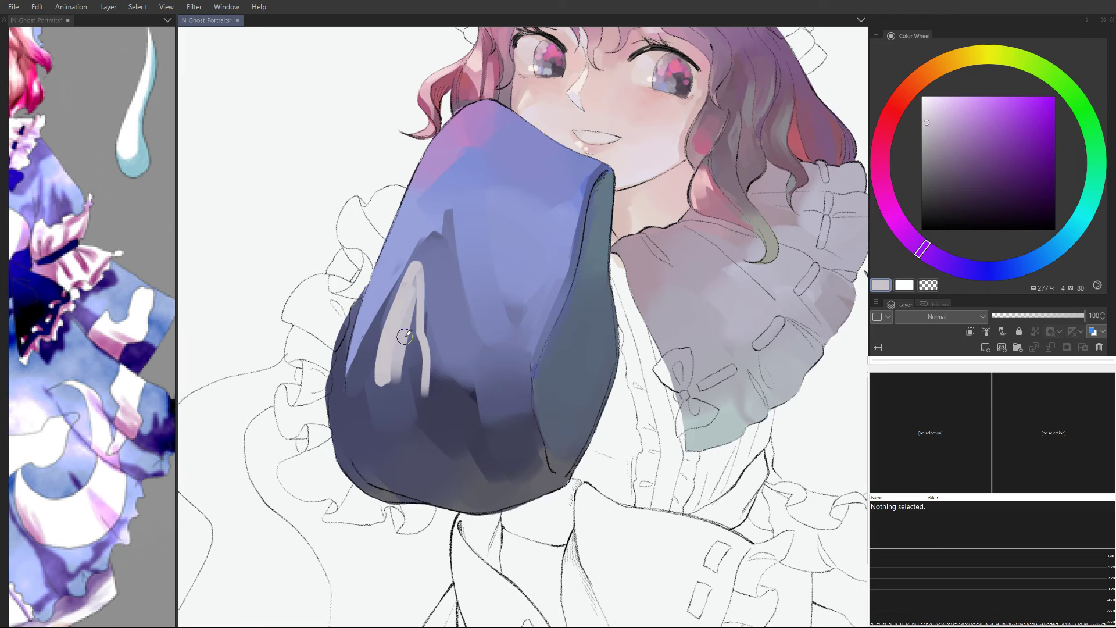
mouse_move(405, 336)
mouse_down()
mouse_move(405, 368)
mouse_move(406, 309)
mouse_move(428, 459)
mouse_move(448, 500)
mouse_up()
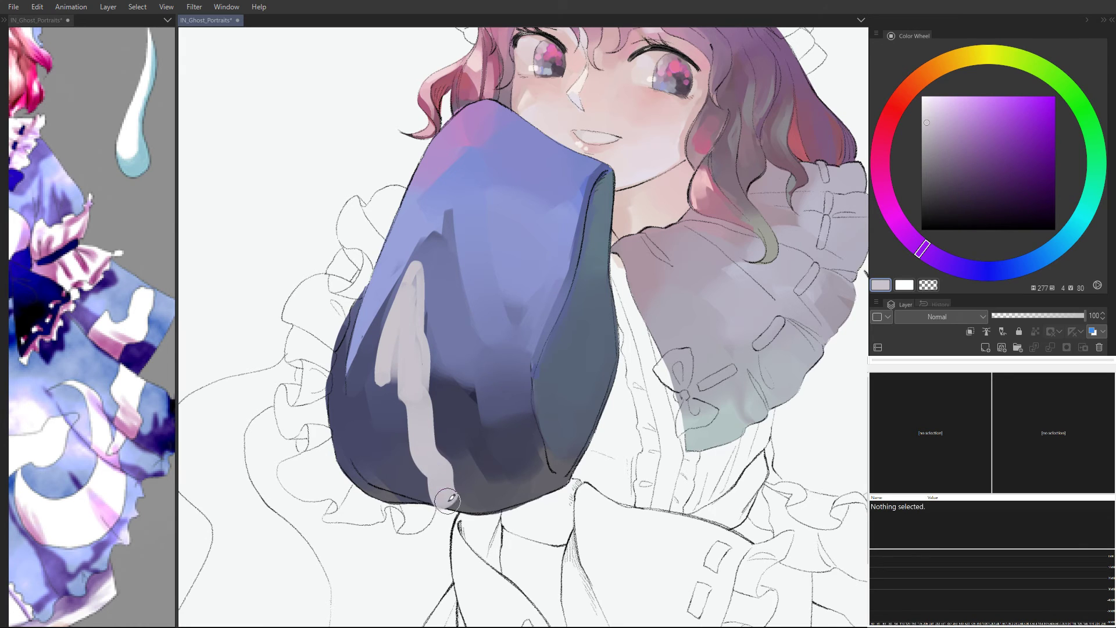
drag(406, 363, 396, 428)
mouse_move(389, 359)
mouse_down()
mouse_move(386, 448)
mouse_move(397, 474)
mouse_move(412, 463)
mouse_move(421, 491)
mouse_move(407, 445)
mouse_up()
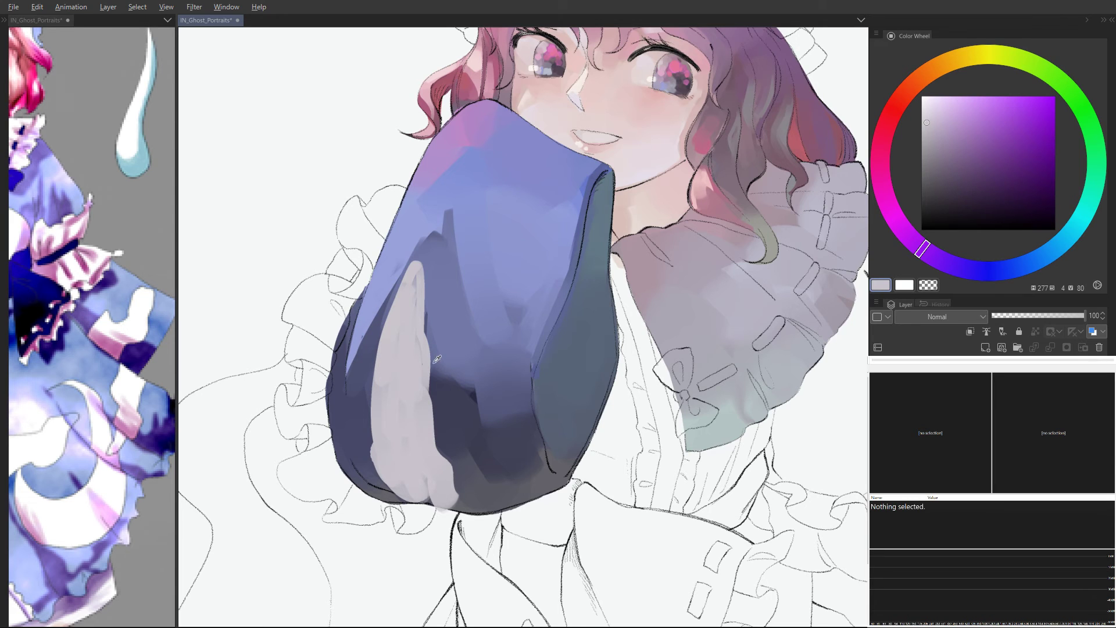
drag(428, 297, 416, 388)
key(ctrl+z)
mouse_move(429, 316)
mouse_down()
mouse_move(421, 389)
mouse_move(449, 502)
mouse_up()
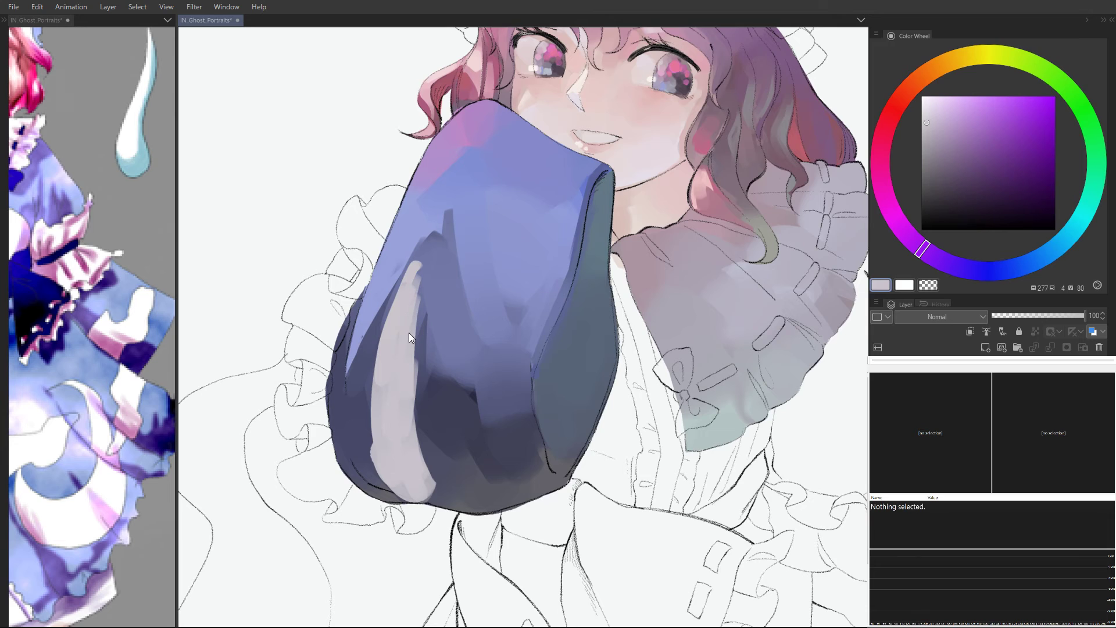
Step: Undo the pale lilac strokes on the sleeve's inner fold
key(ctrl+z)
key(ctrl+z)
key(ctrl+z)
key(ctrl+z)
key(ctrl+z)
key(ctrl+z)
key(ctrl+z)
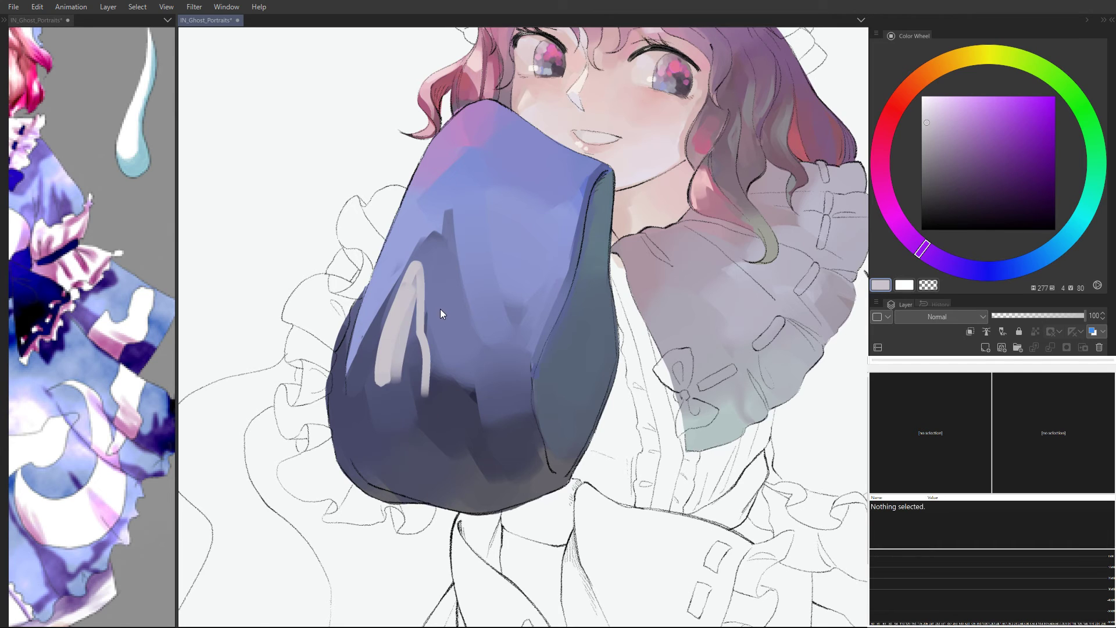
key(ctrl+z)
key(ctrl+z)
key(ctrl+z)
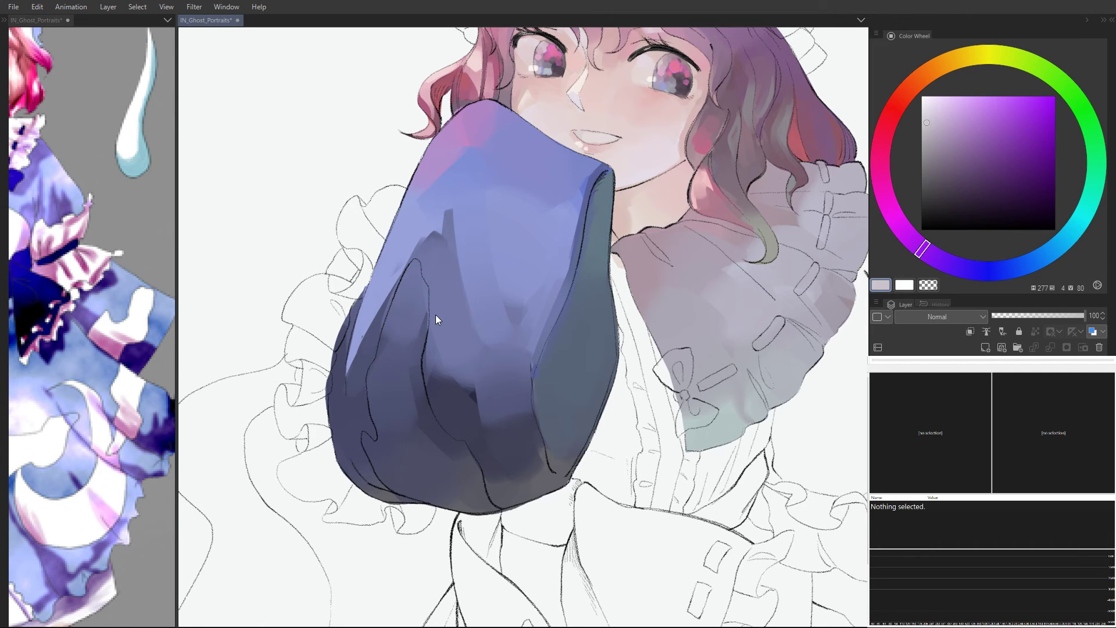
mouse_move(437, 349)
mouse_down()
mouse_move(426, 342)
mouse_move(441, 347)
mouse_up()
key(ctrl+z)
Step: Outline and fill the sleeve's inner fold down to the hem in pale lilac of hue 277, saturation 4, value 80, and trim its lower edge
ctrl+shift+click(423, 351)
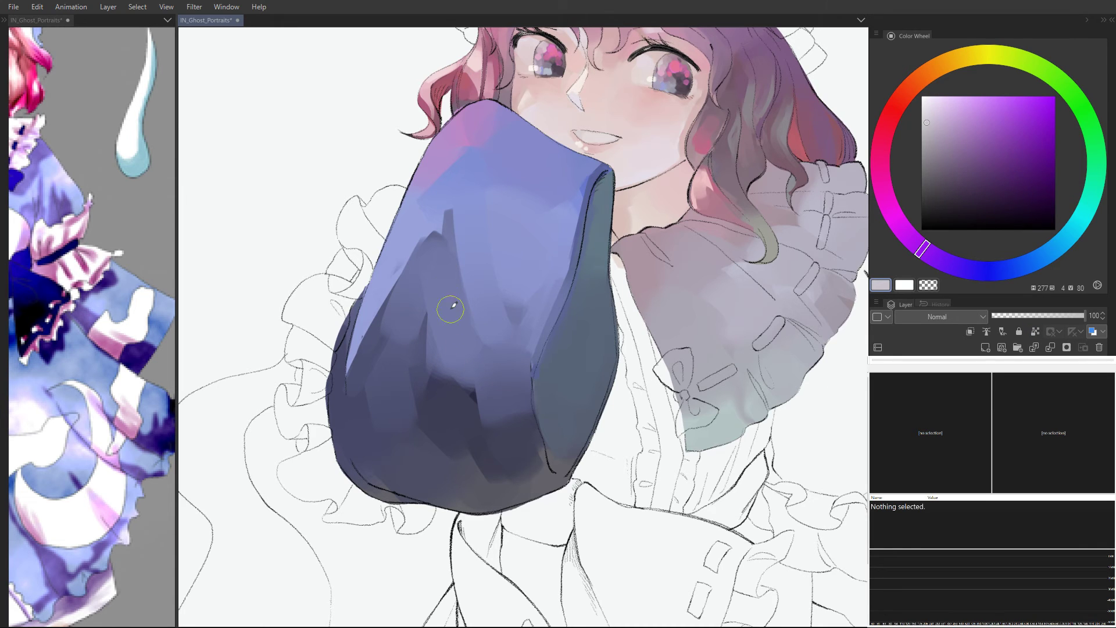
drag(659, 145, 712, 201)
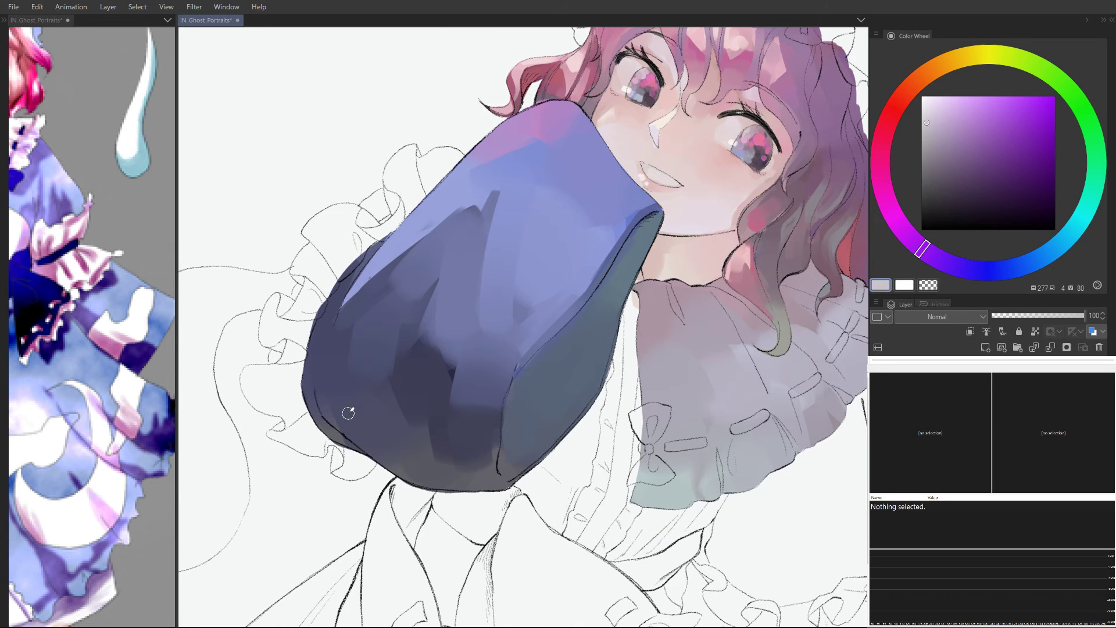
mouse_move(362, 450)
mouse_down()
mouse_move(345, 373)
mouse_move(365, 365)
mouse_move(405, 292)
mouse_move(464, 246)
mouse_move(468, 271)
mouse_move(434, 310)
mouse_move(419, 360)
mouse_move(402, 451)
mouse_move(413, 491)
mouse_up()
key(ctrl+z)
key(ctrl+z)
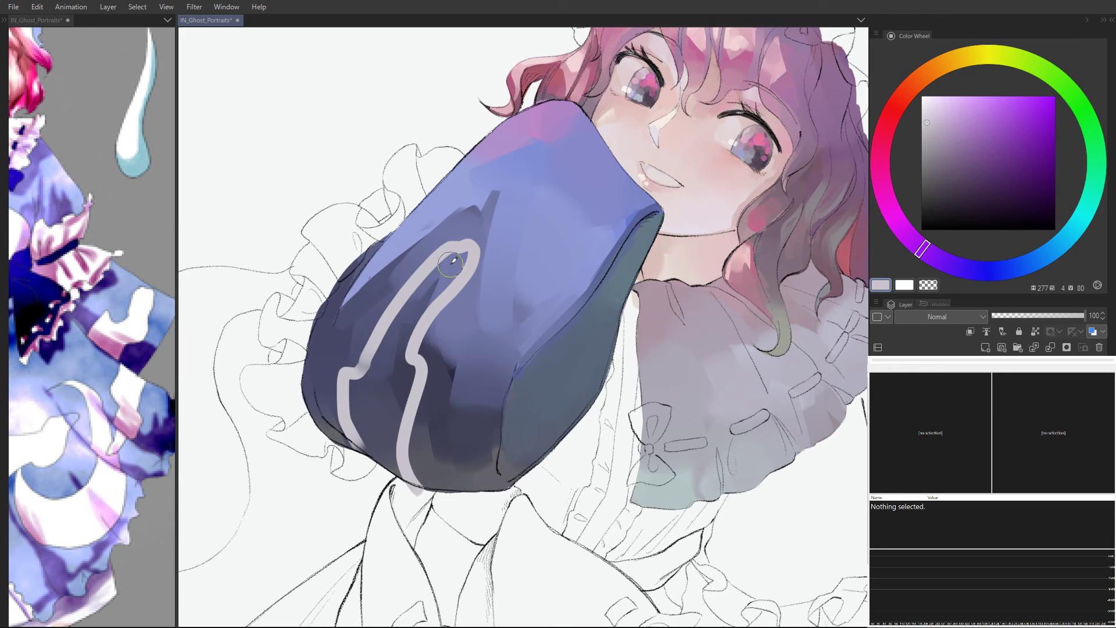
mouse_move(463, 250)
mouse_down()
mouse_move(413, 304)
mouse_move(385, 355)
mouse_move(388, 392)
mouse_move(401, 376)
mouse_move(392, 348)
mouse_move(362, 386)
mouse_move(367, 436)
mouse_move(397, 405)
mouse_move(388, 452)
mouse_move(375, 423)
mouse_move(365, 432)
mouse_move(395, 467)
mouse_move(372, 450)
mouse_move(351, 455)
mouse_move(404, 488)
mouse_up()
key(e)
drag(346, 444, 357, 451)
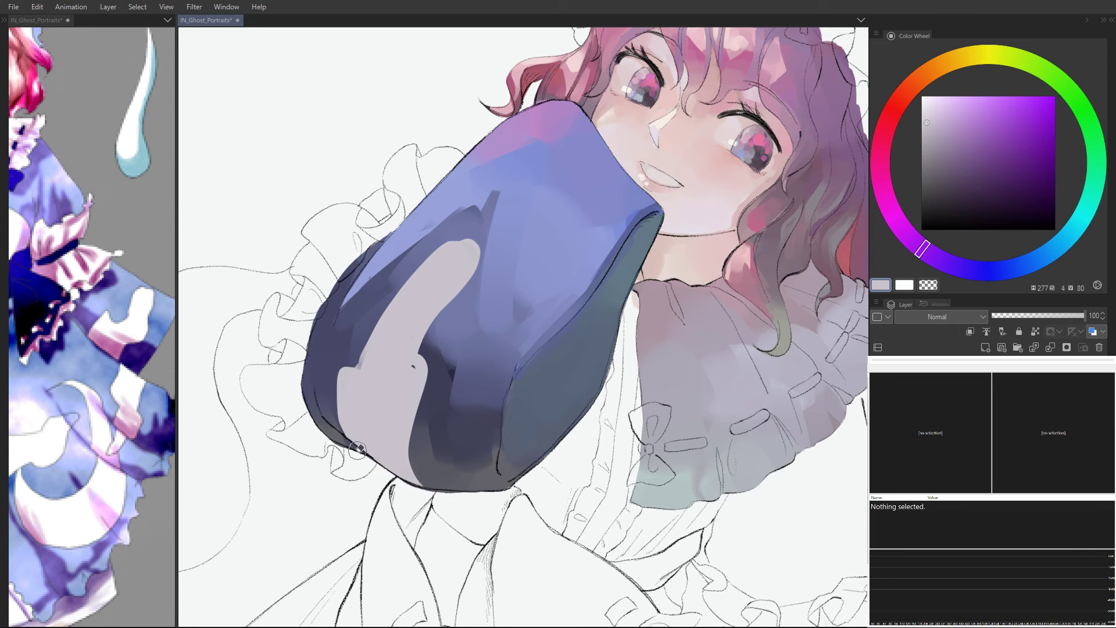
Step: Narrow the pale fold shape toward its upper tip and undo the stray correction strokes
mouse_move(395, 366)
mouse_down()
mouse_move(416, 363)
mouse_move(466, 280)
mouse_up()
key(ctrl+z)
mouse_move(427, 341)
mouse_down()
mouse_move(467, 272)
mouse_move(464, 253)
mouse_move(439, 238)
mouse_move(482, 255)
mouse_move(446, 269)
mouse_move(453, 261)
mouse_move(431, 264)
mouse_move(457, 258)
mouse_up()
key(ctrl+z)
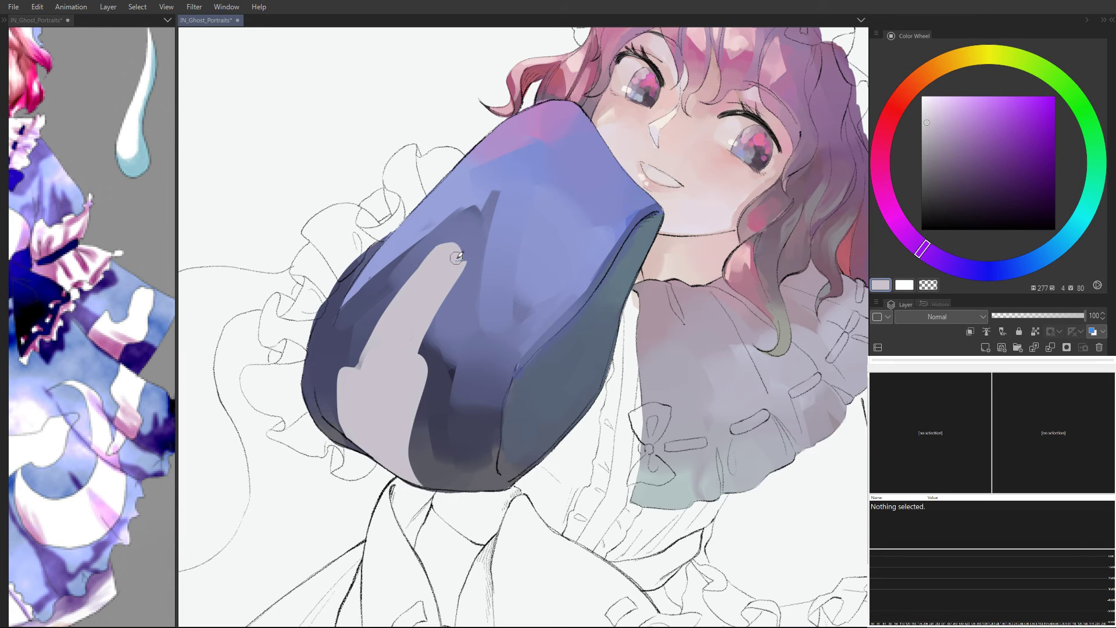
Step: Flip the canvas horizontally to check the pale sleeve fold in mirror view
mouse_move(403, 301)
mouse_down()
mouse_move(378, 332)
mouse_move(353, 387)
mouse_up()
scroll(414, 353, down, 3)
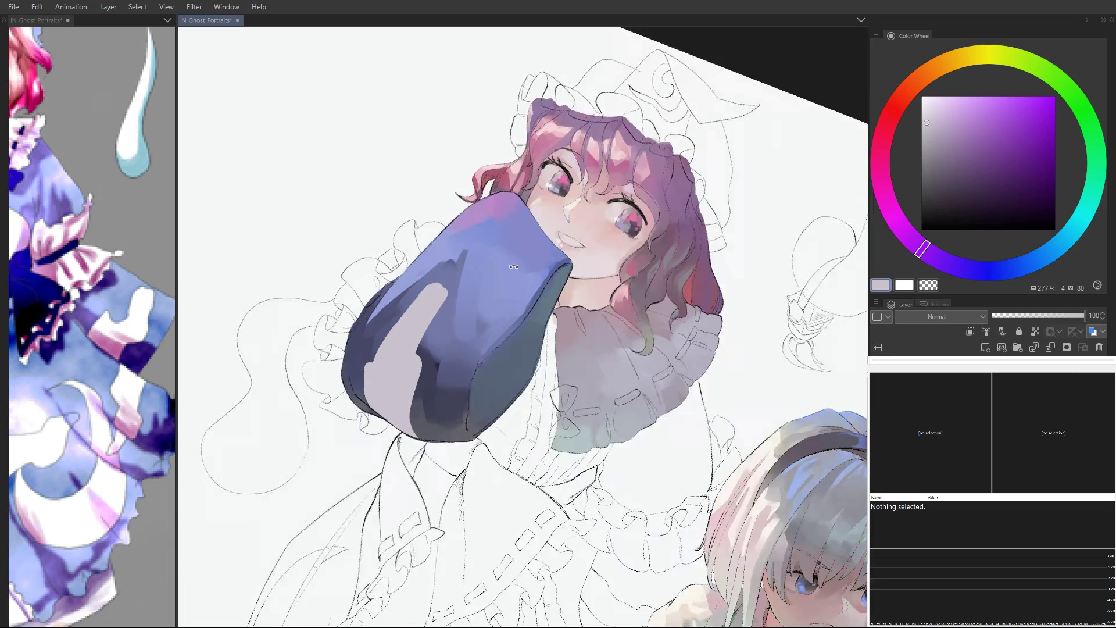
mouse_move(570, 204)
mouse_down()
mouse_move(488, 201)
mouse_move(555, 201)
mouse_up()
scroll(510, 214, down, 3)
drag(612, 139, 562, 124)
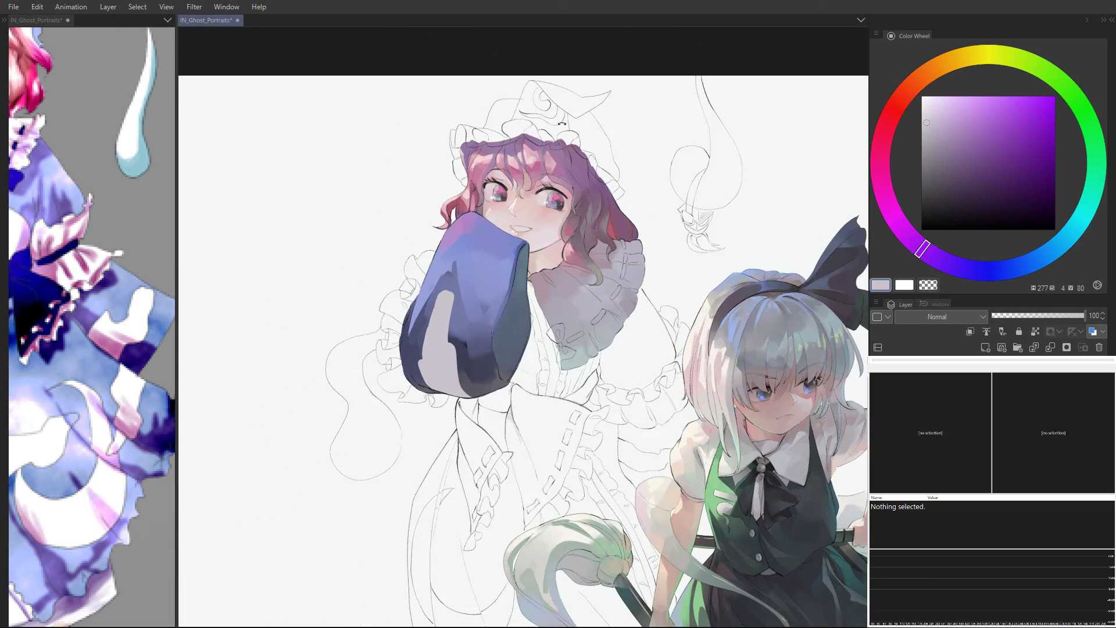
key(h)
scroll(640, 317, up, 3)
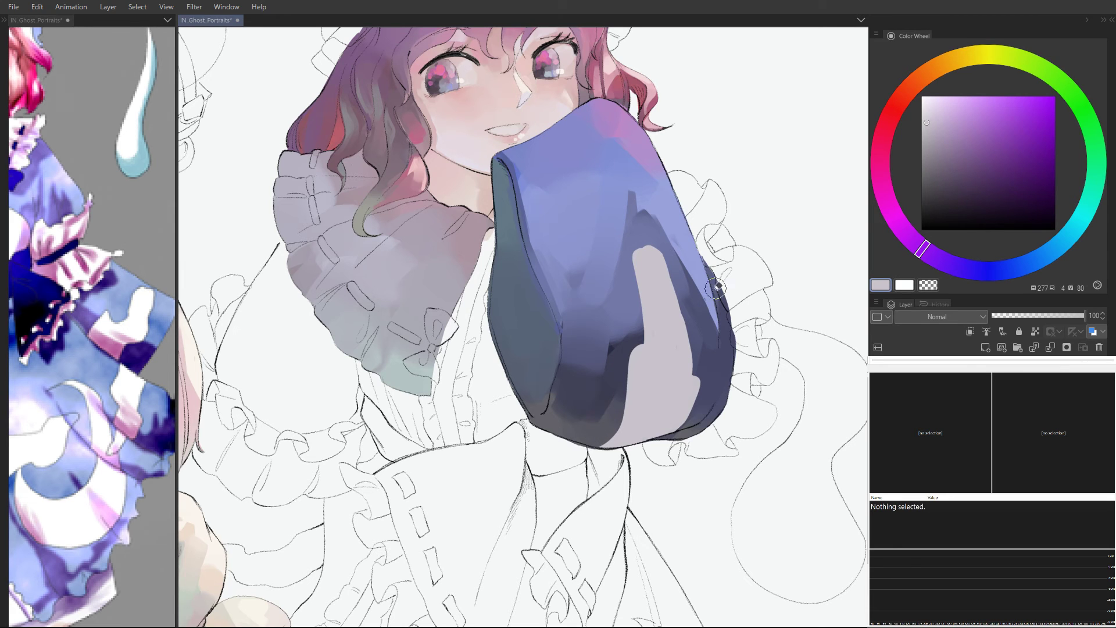
drag(651, 258, 653, 282)
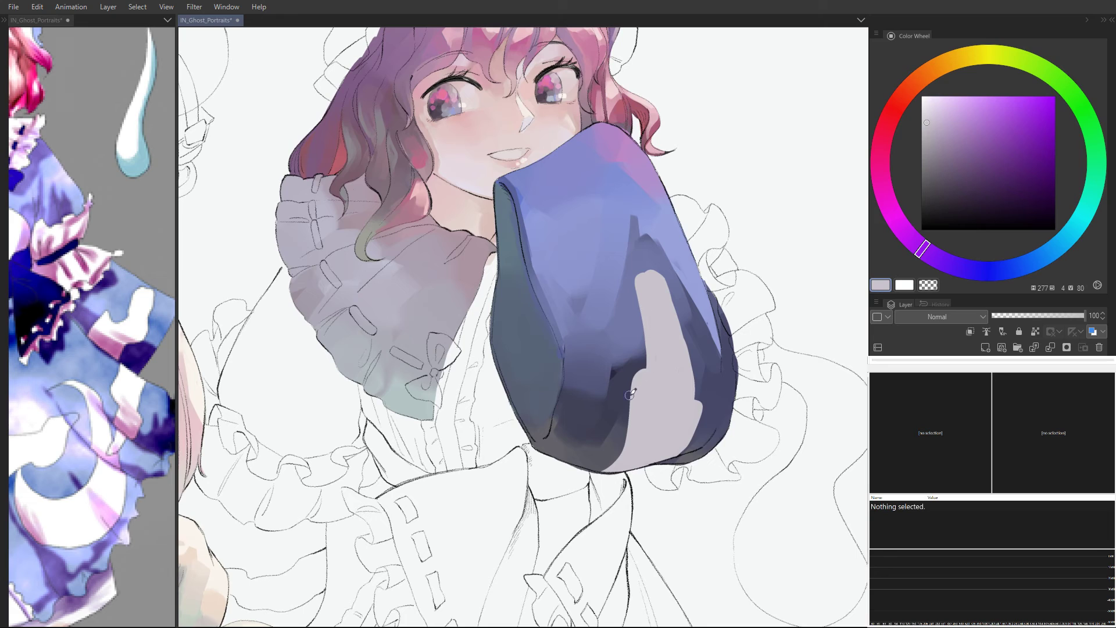
Step: Try reshaping the sleeve's pale lilac fold into a narrow wavy strip running from its pointed tip down to the hem
mouse_move(647, 311)
mouse_down()
mouse_move(643, 380)
mouse_move(616, 457)
mouse_up()
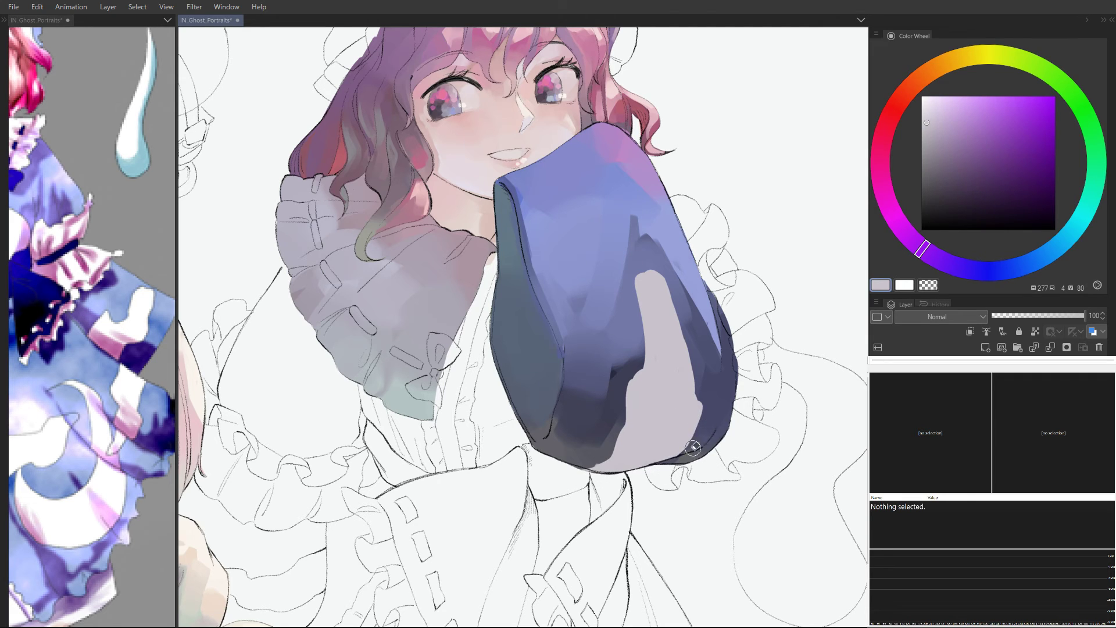
mouse_move(669, 458)
mouse_down()
mouse_move(703, 394)
mouse_move(648, 270)
mouse_move(668, 357)
mouse_move(695, 366)
mouse_move(692, 407)
mouse_move(691, 379)
mouse_up()
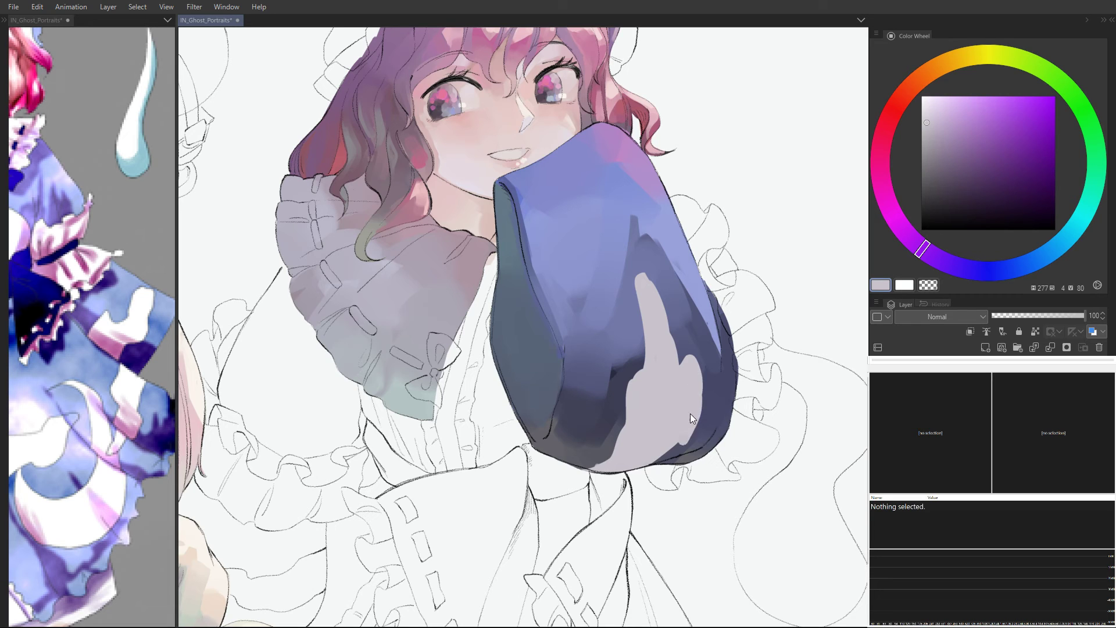
drag(690, 413, 648, 452)
mouse_move(702, 362)
mouse_down()
mouse_move(678, 429)
mouse_move(702, 374)
mouse_move(705, 392)
mouse_move(705, 349)
mouse_move(706, 392)
mouse_move(706, 356)
mouse_move(660, 459)
mouse_up()
drag(697, 414, 692, 430)
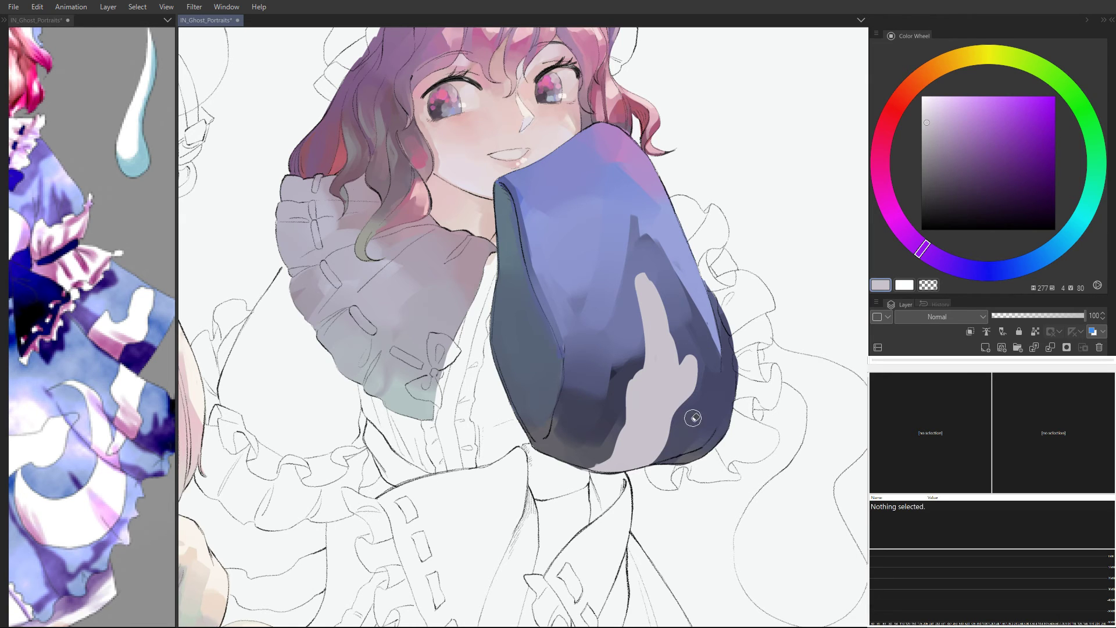
mouse_move(689, 349)
mouse_down()
mouse_move(683, 406)
mouse_move(686, 382)
mouse_move(664, 411)
mouse_move(654, 455)
mouse_up()
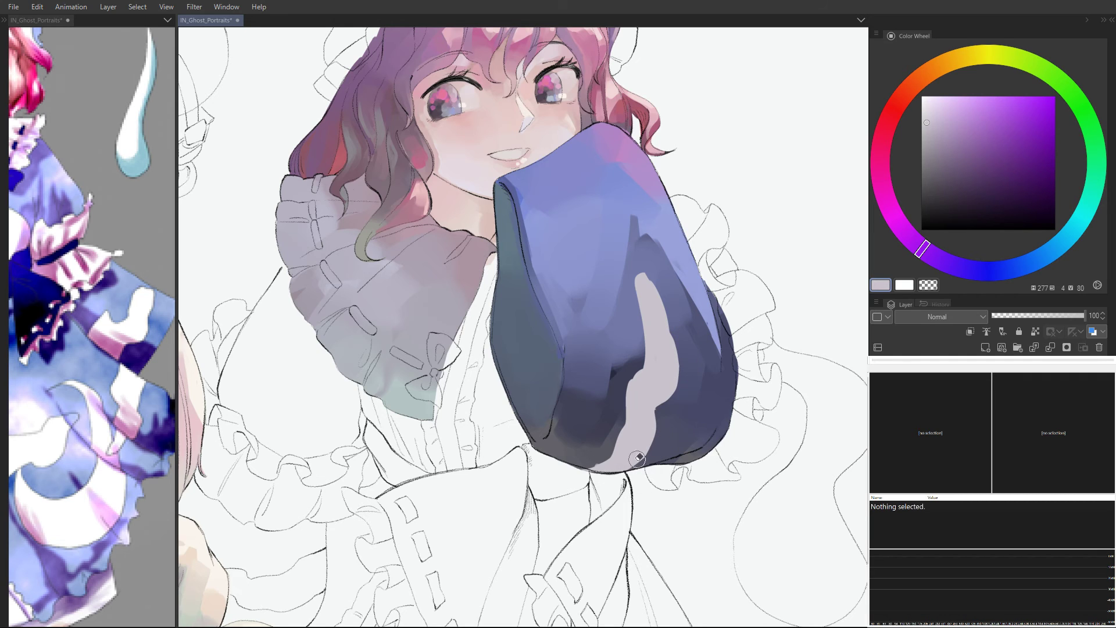
drag(671, 375, 661, 433)
mouse_move(660, 396)
mouse_down()
mouse_move(645, 449)
mouse_move(611, 484)
mouse_move(645, 477)
mouse_up()
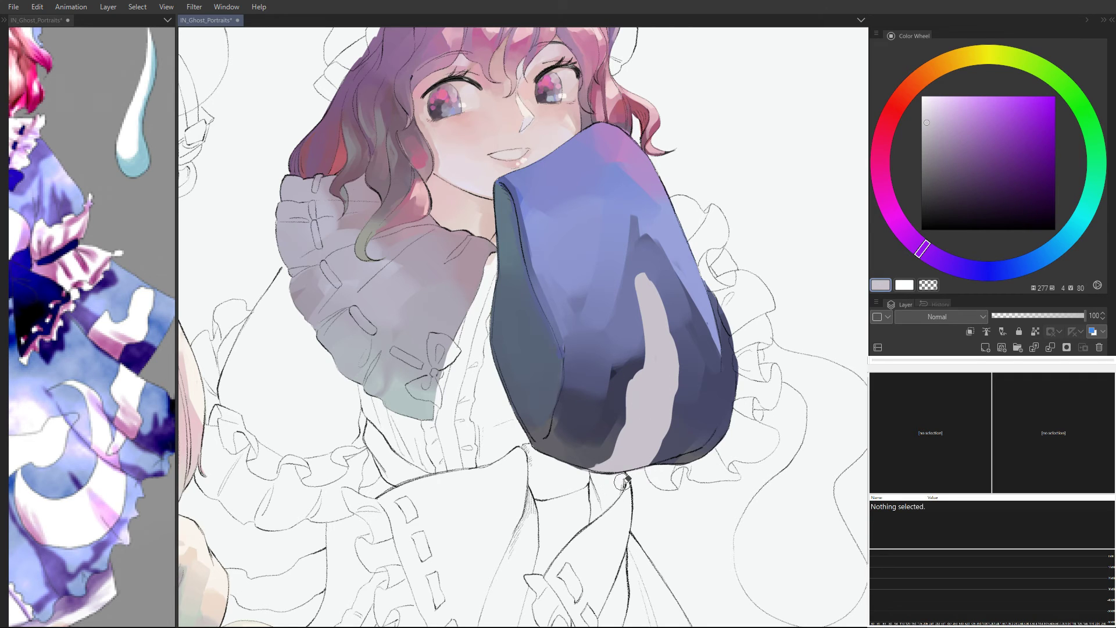
drag(633, 368, 681, 318)
Step: Undo the strokes of the pale fold until the blue sleeve is bare again
key(ctrl+z)
key(ctrl+z)
key(ctrl+z)
key(ctrl+z)
key(ctrl+z)
key(ctrl+z)
key(ctrl+z)
key(ctrl+z)
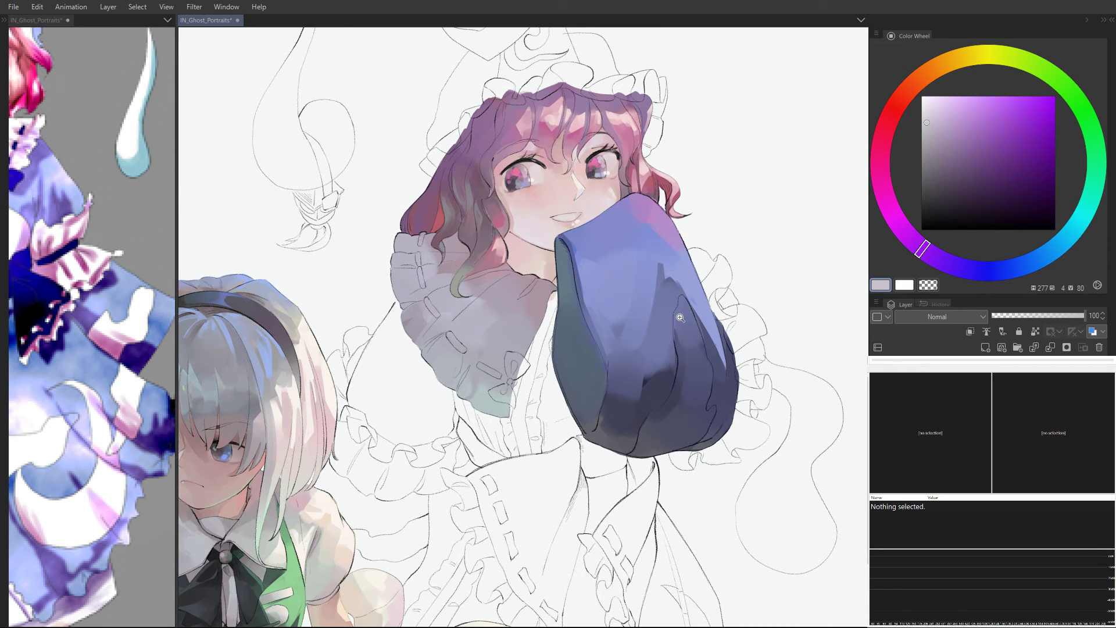
Step: Repaint the sleeve's inner fold in pale lilac of hue 277, saturation 4, value 80, following the linework, and erase the spill below the hem
scroll(753, 291, up, 2)
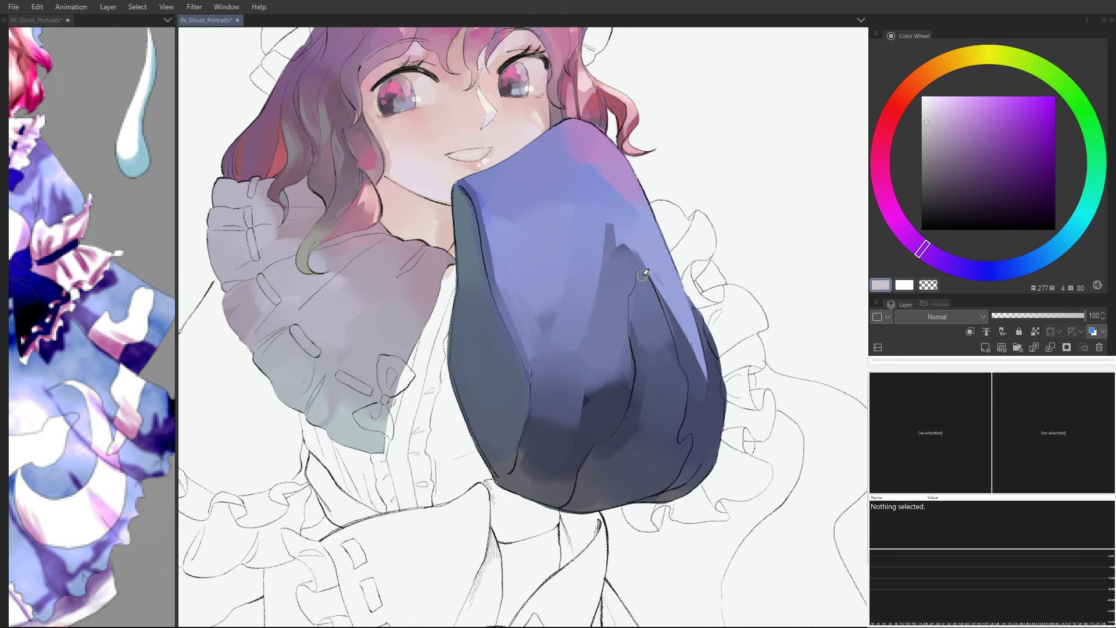
drag(645, 274, 641, 369)
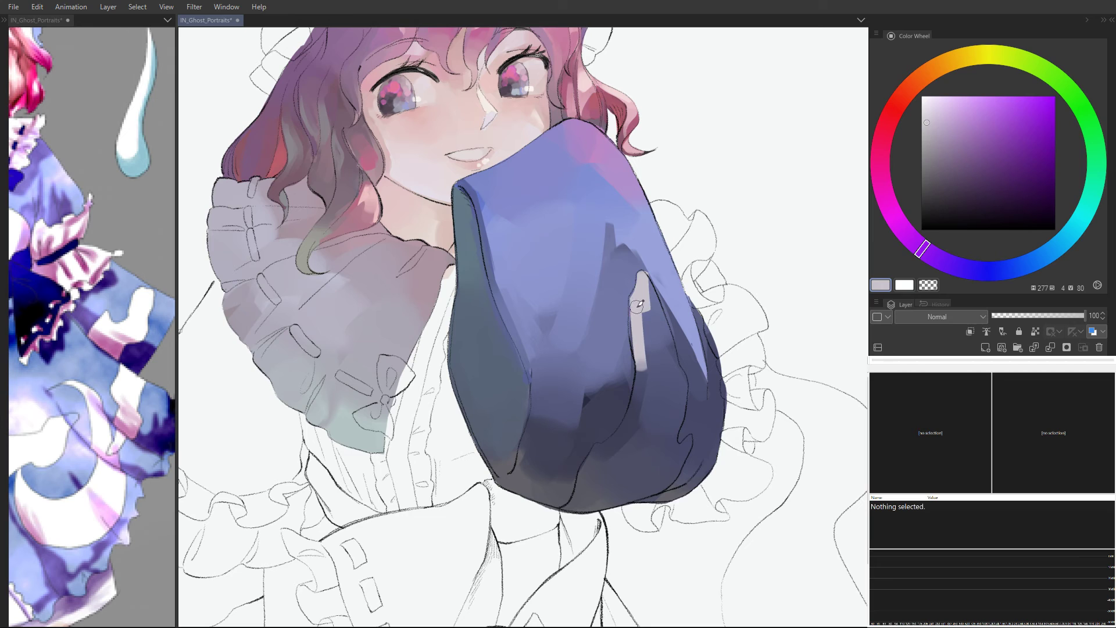
drag(638, 301, 662, 400)
mouse_move(642, 289)
mouse_down()
mouse_move(663, 378)
mouse_move(674, 375)
mouse_up()
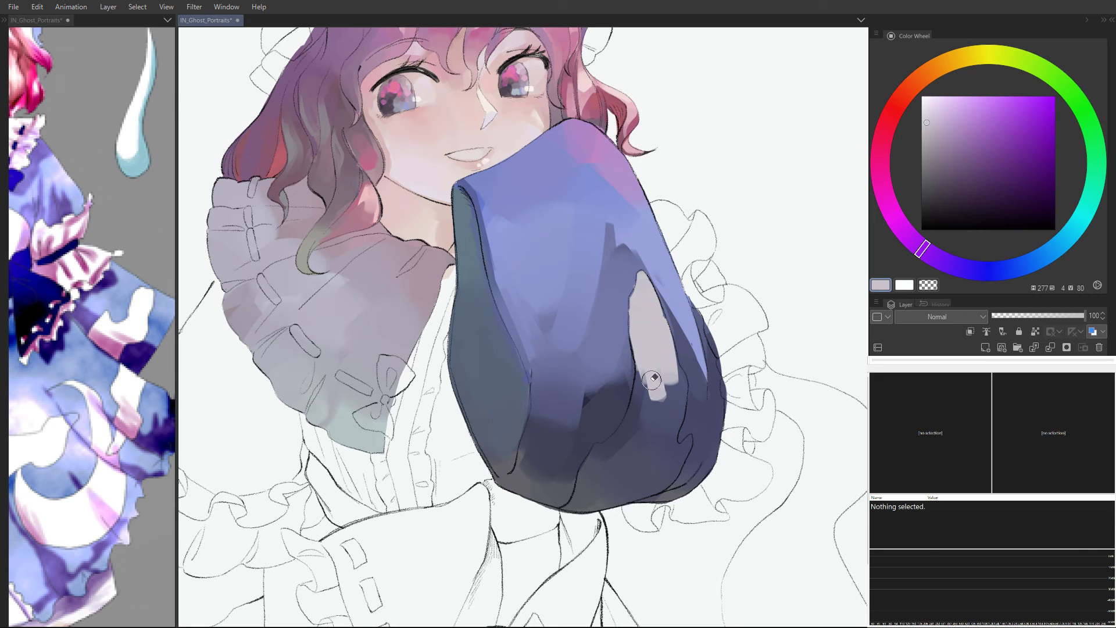
drag(648, 360, 627, 446)
mouse_move(645, 360)
mouse_down()
mouse_move(622, 456)
mouse_move(620, 439)
mouse_move(565, 510)
mouse_move(640, 424)
mouse_move(665, 370)
mouse_move(649, 442)
mouse_move(674, 378)
mouse_move(666, 459)
mouse_move(666, 449)
mouse_up()
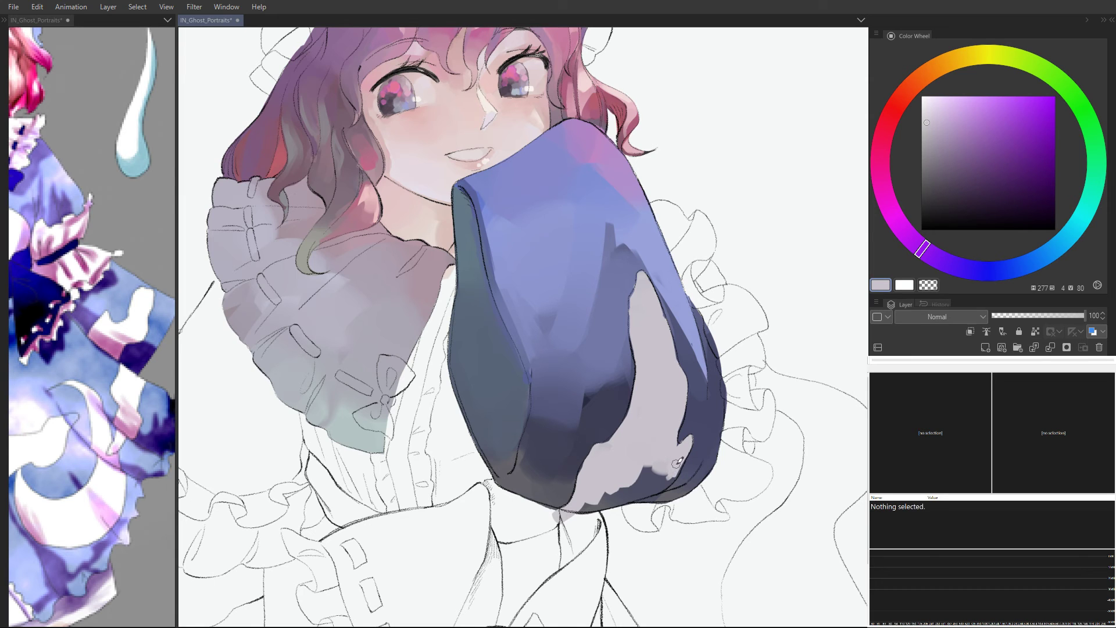
mouse_move(678, 462)
mouse_down()
mouse_move(648, 491)
mouse_move(628, 480)
mouse_move(604, 502)
mouse_move(619, 506)
mouse_up()
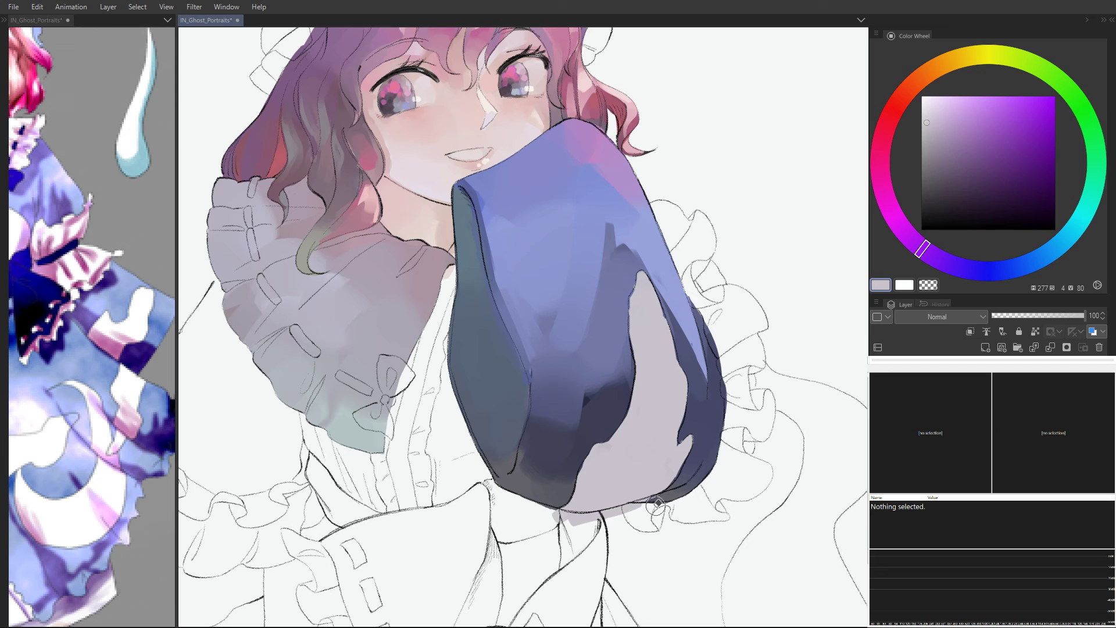
key(e)
mouse_move(610, 517)
mouse_down()
mouse_move(642, 511)
mouse_move(547, 521)
mouse_move(565, 517)
mouse_up()
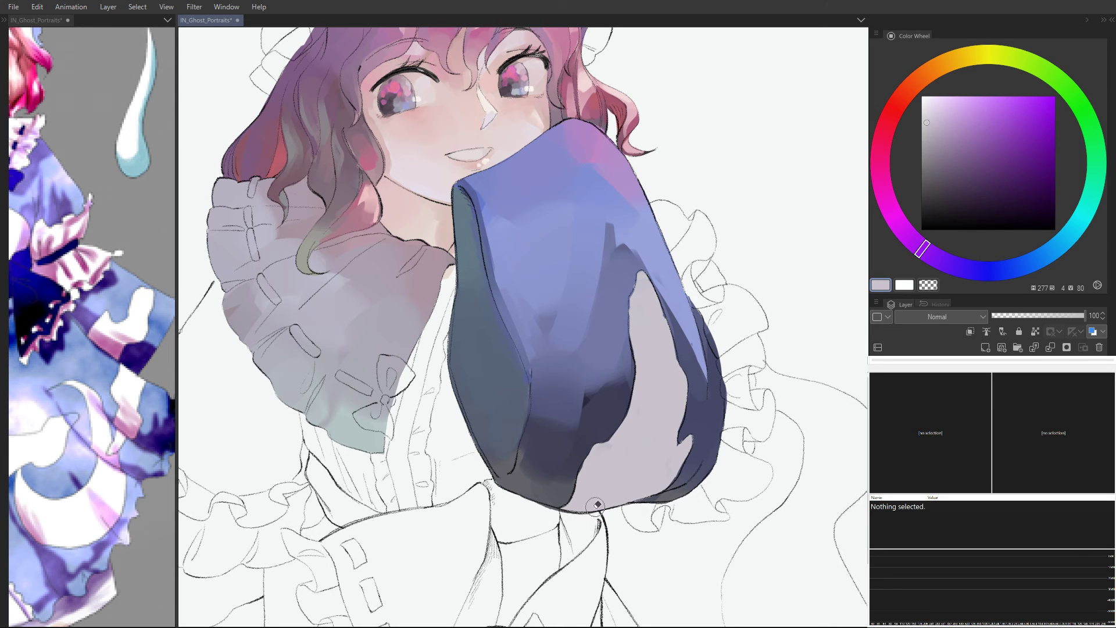
Step: Fill the pale fold evenly and erase along its upper tip to clean its edge
key(slash)
key(slash)
key(g)
click(647, 435)
key(b)
key(e)
drag(673, 318, 642, 271)
scroll(682, 292, up, 5)
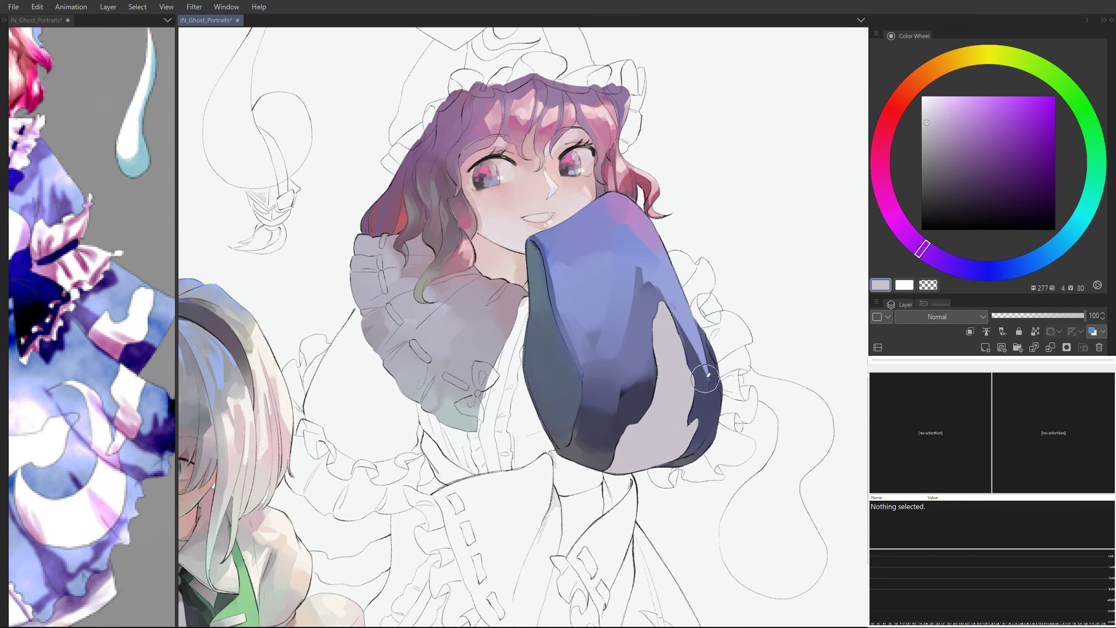
Step: Lock the fold layer's transparent pixels and shade the fold with a soft gray-blue of hue 240
click(933, 172)
click(988, 271)
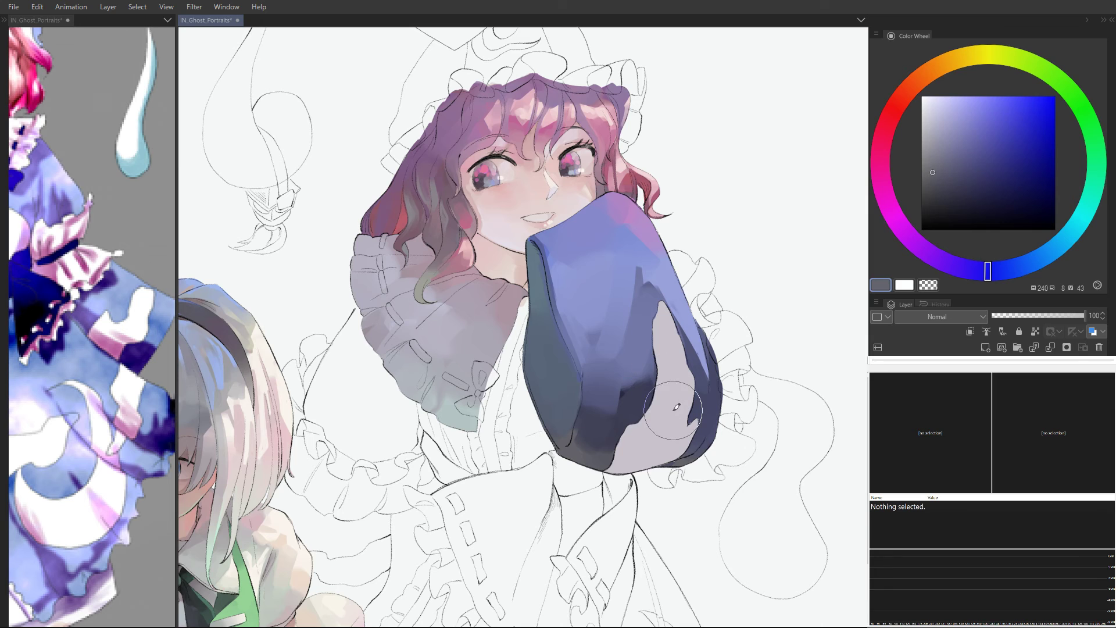
key(slash)
drag(660, 454, 650, 457)
key(ctrl+z)
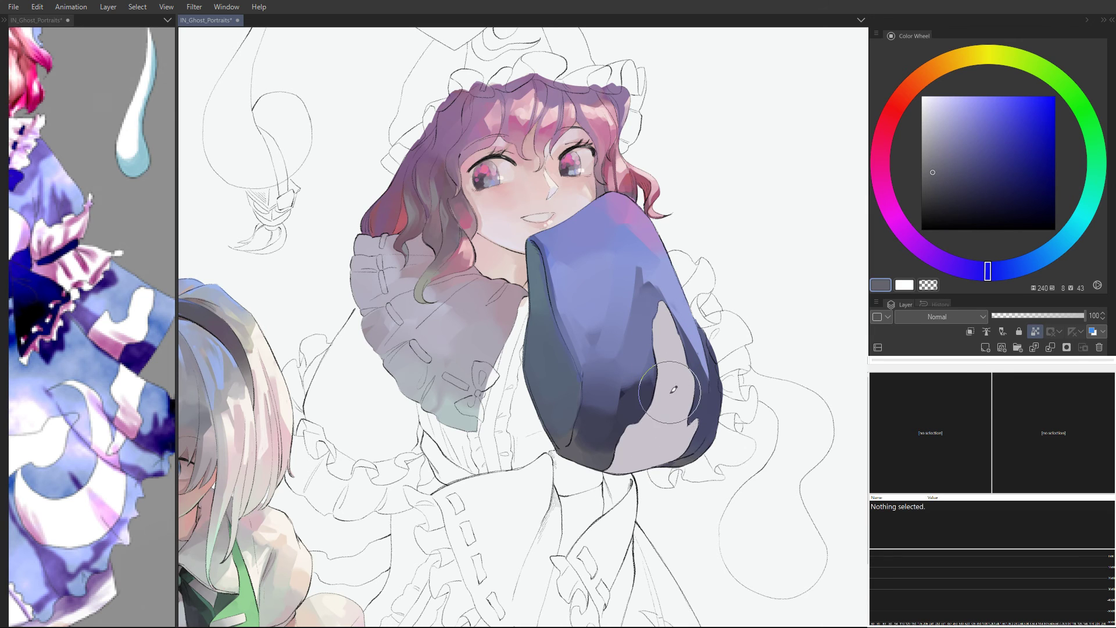
click(929, 144)
mouse_move(684, 393)
mouse_down()
mouse_move(658, 416)
mouse_move(683, 436)
mouse_move(631, 438)
mouse_move(672, 365)
mouse_move(664, 323)
mouse_up()
Step: Warm the pale fold with a soft pinkish tint of hue 9, saturation 6, value 88, and a lighter cream yellow
click(932, 117)
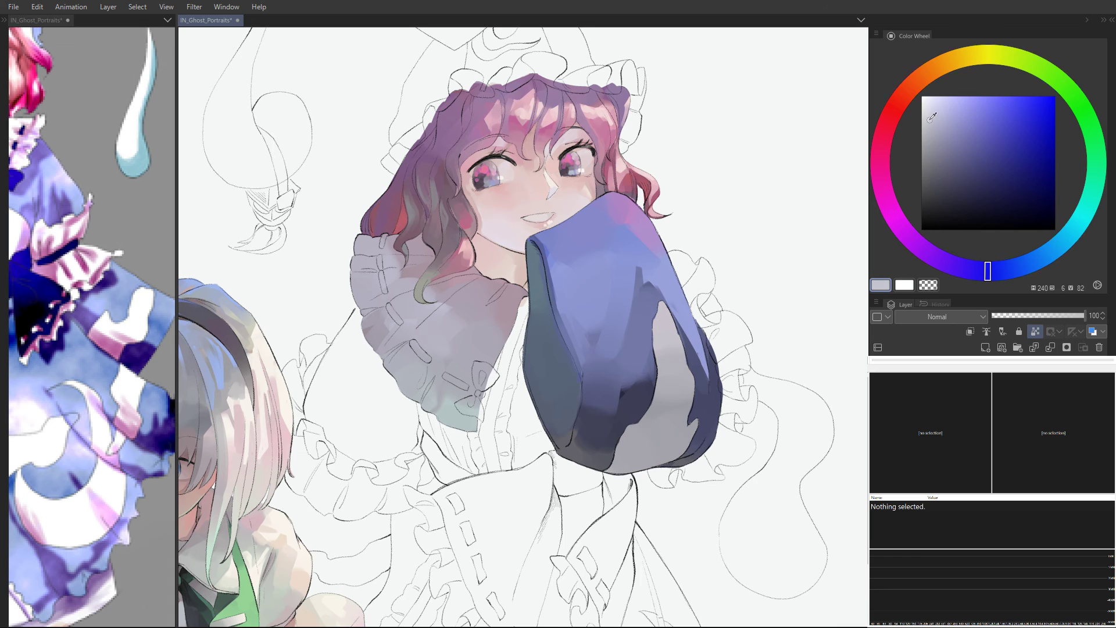
click(884, 192)
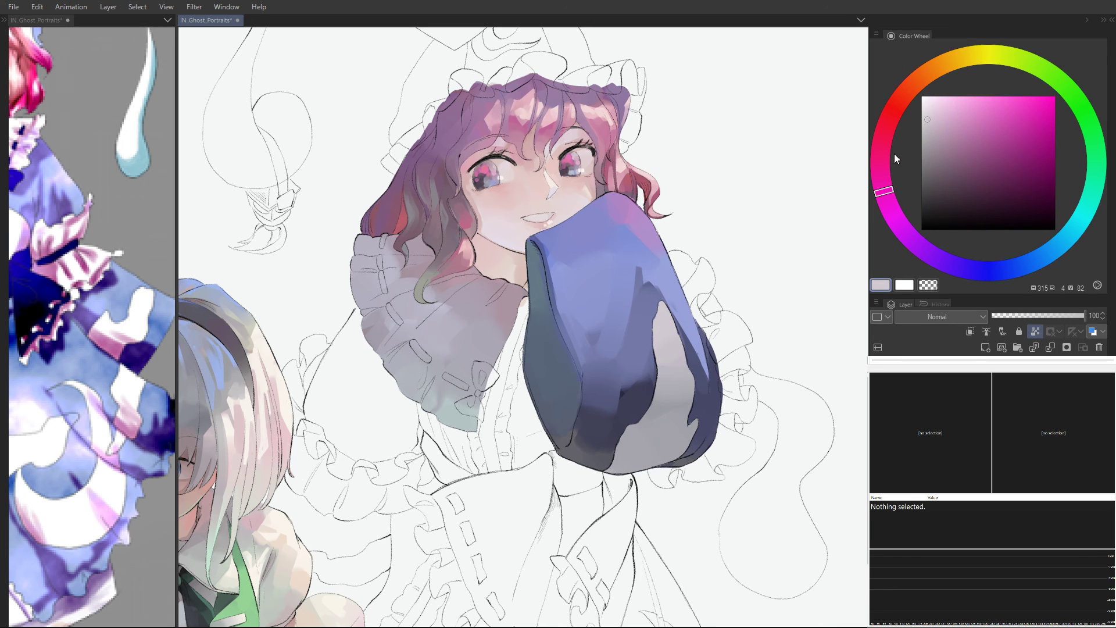
click(905, 95)
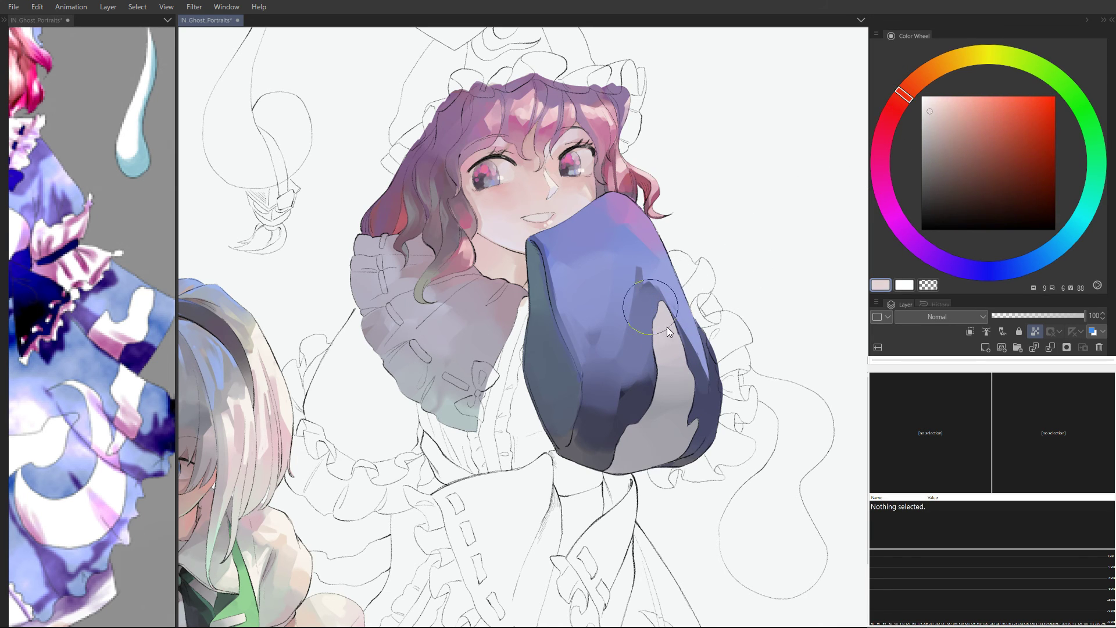
drag(660, 316, 675, 389)
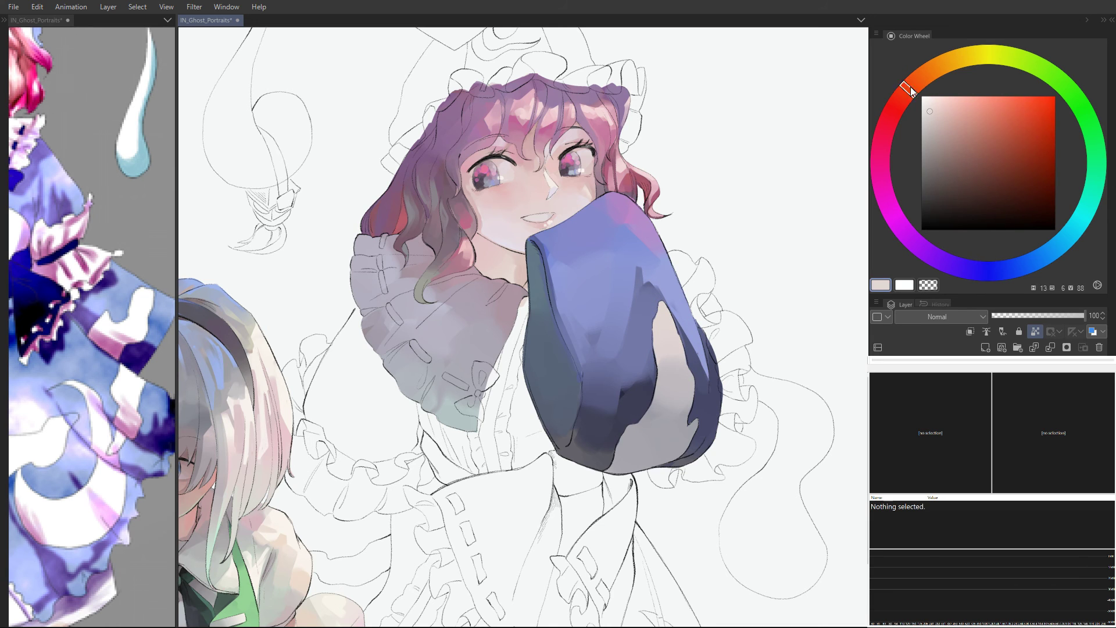
click(971, 55)
click(927, 106)
mouse_move(639, 295)
mouse_down()
mouse_move(687, 384)
mouse_move(664, 355)
mouse_move(668, 429)
mouse_move(666, 339)
mouse_move(652, 422)
mouse_up()
Step: Tint the fold's lower end near the hem with grayish blue of hue 221, saturation 12, value 77
alt+click(633, 456)
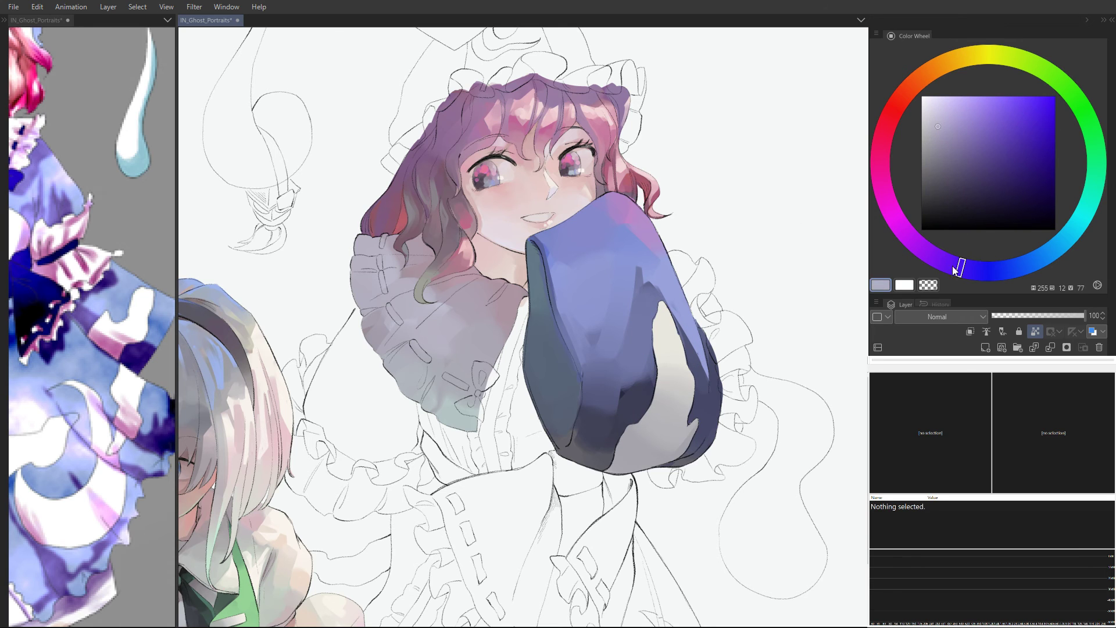
drag(954, 270, 1025, 265)
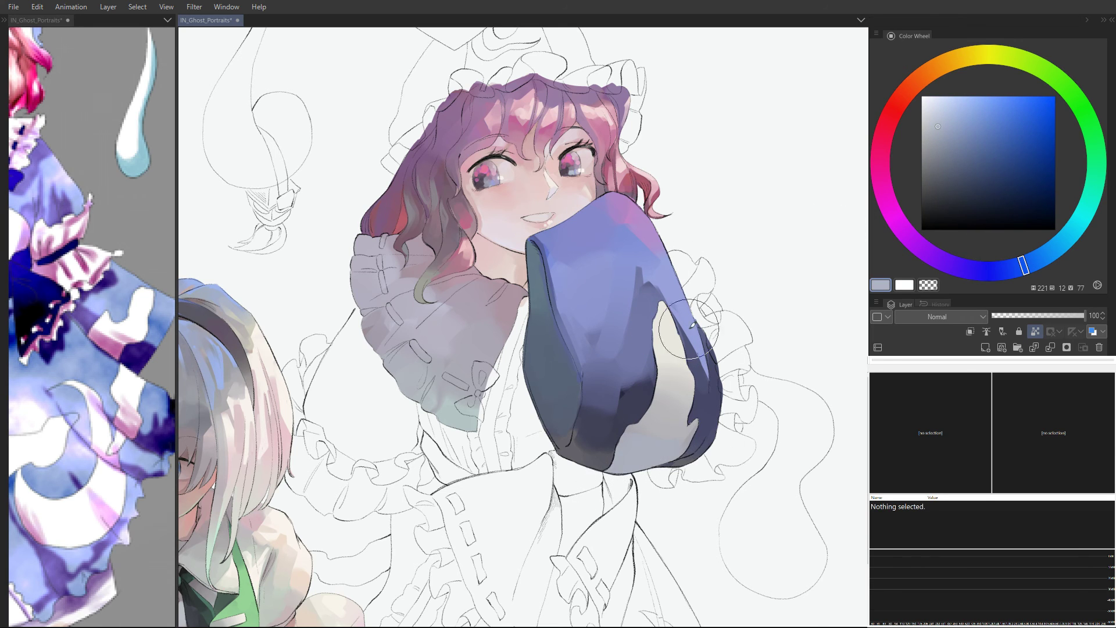
scroll(713, 375, down, 3)
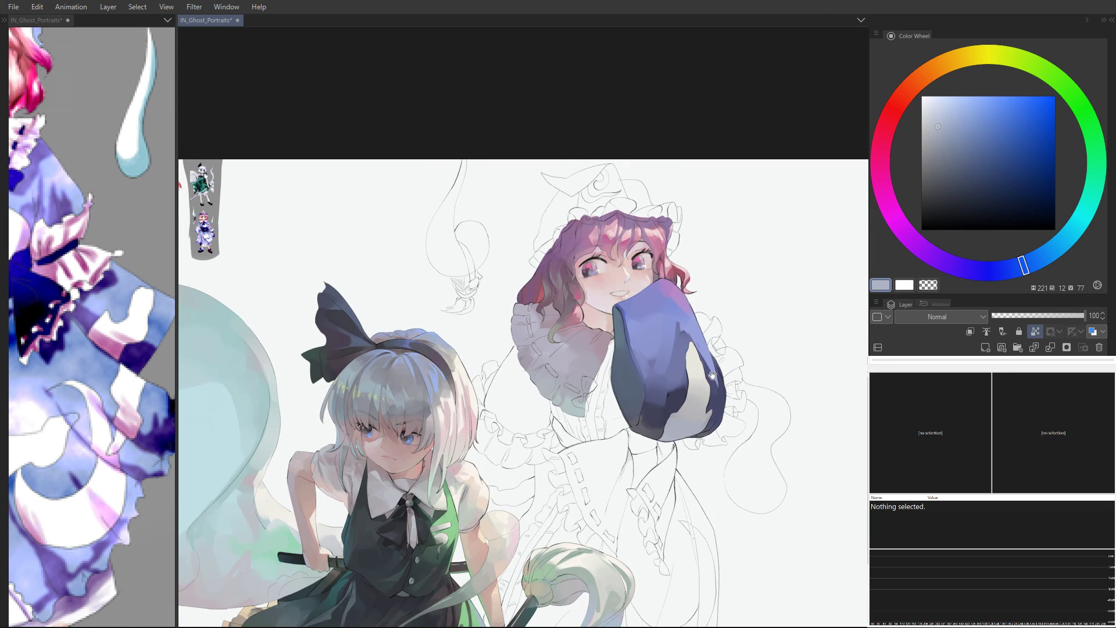
drag(713, 375, 725, 376)
scroll(711, 387, up, 2)
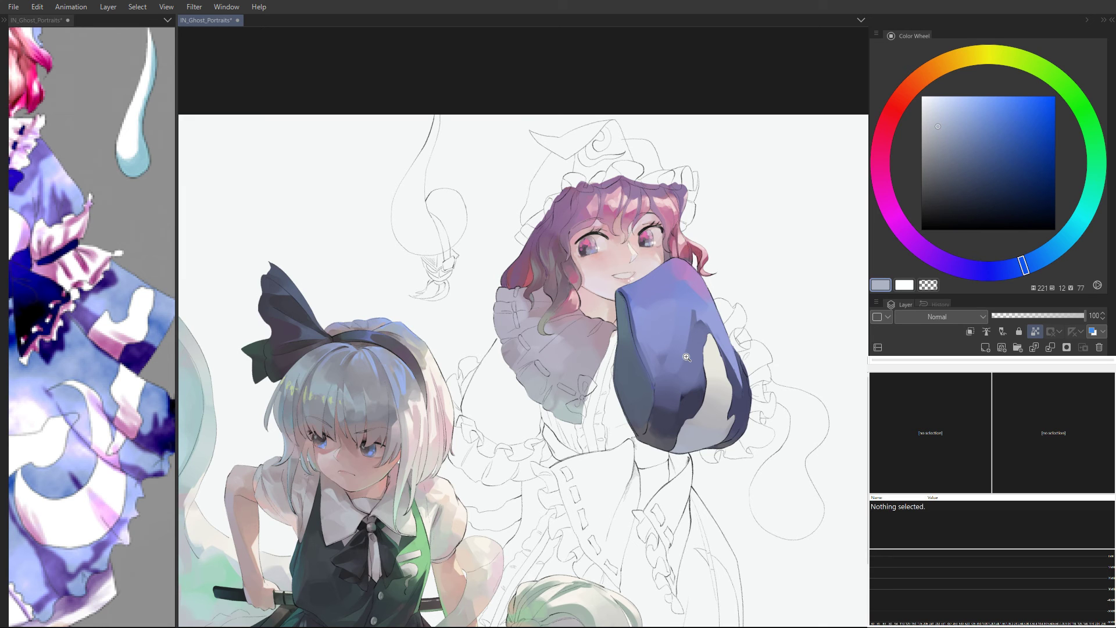
drag(626, 290, 644, 336)
scroll(656, 297, up, 3)
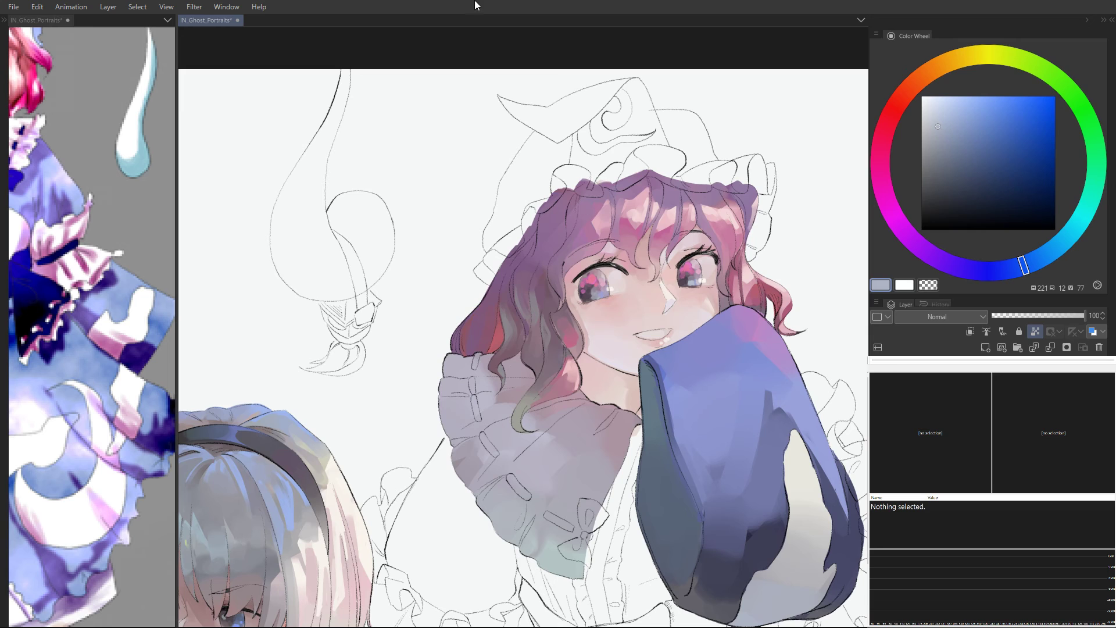
Step: Sample the sleeve's blue of hue 233, saturation 32, value 65, and block in the hat's back side with its lowest ruffles
key(slash)
key(slash)
drag(696, 361, 698, 336)
alt+click(769, 415)
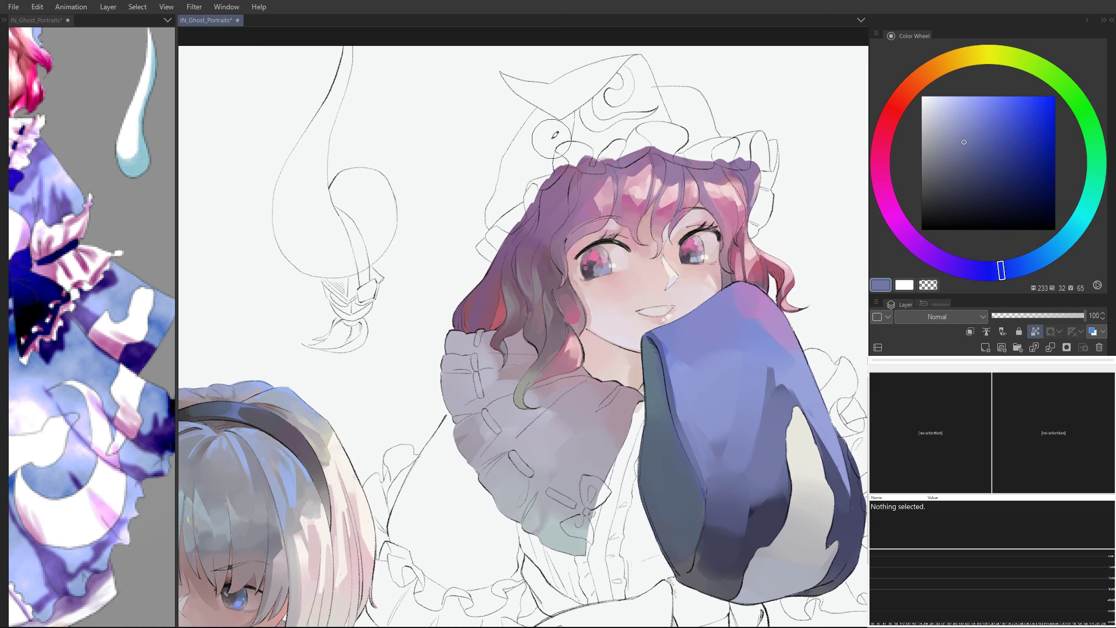
drag(548, 142, 539, 150)
scroll(539, 150, up, 2)
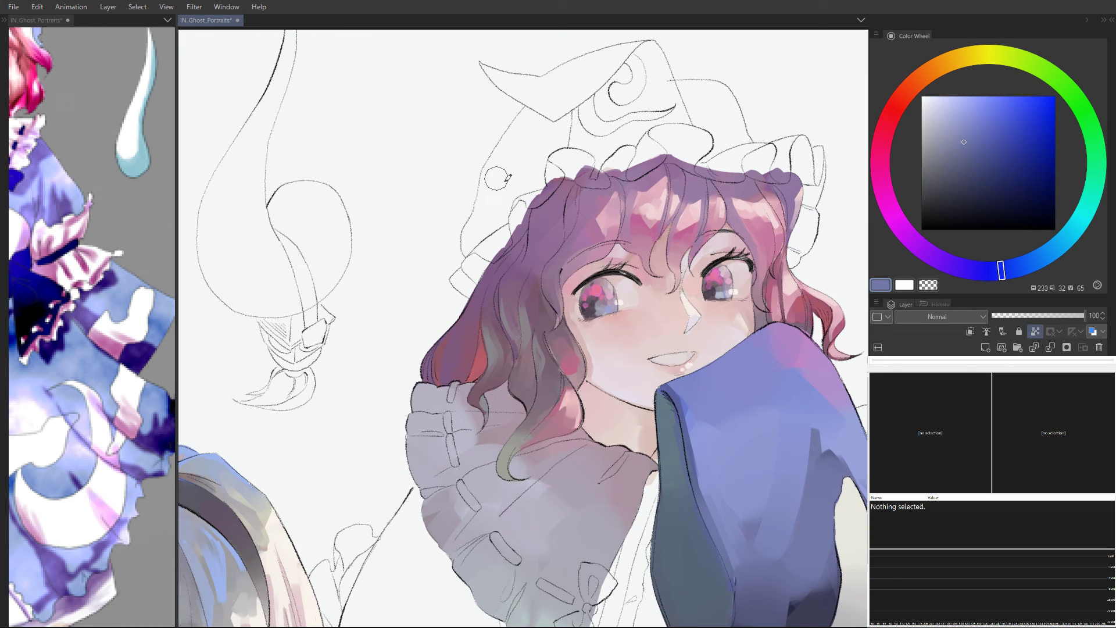
mouse_move(514, 174)
mouse_down()
mouse_move(490, 228)
mouse_move(507, 155)
mouse_move(493, 190)
mouse_move(495, 173)
mouse_move(469, 248)
mouse_move(489, 236)
mouse_move(488, 253)
mouse_move(501, 230)
mouse_move(500, 249)
mouse_move(524, 207)
mouse_up()
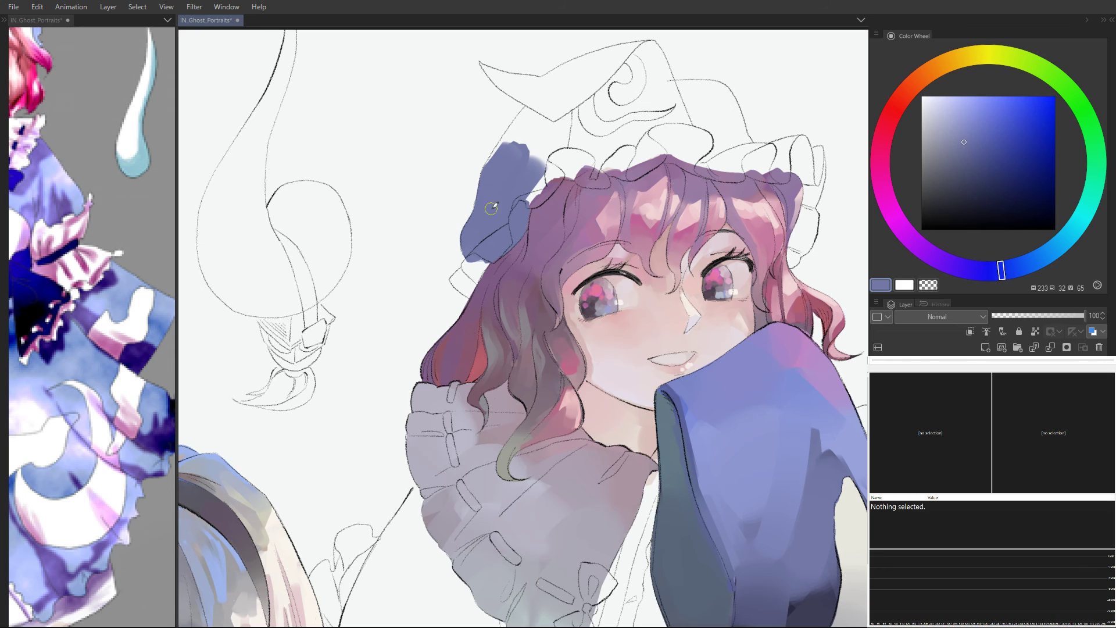
mouse_move(483, 259)
mouse_down()
mouse_move(457, 278)
mouse_move(475, 294)
mouse_up()
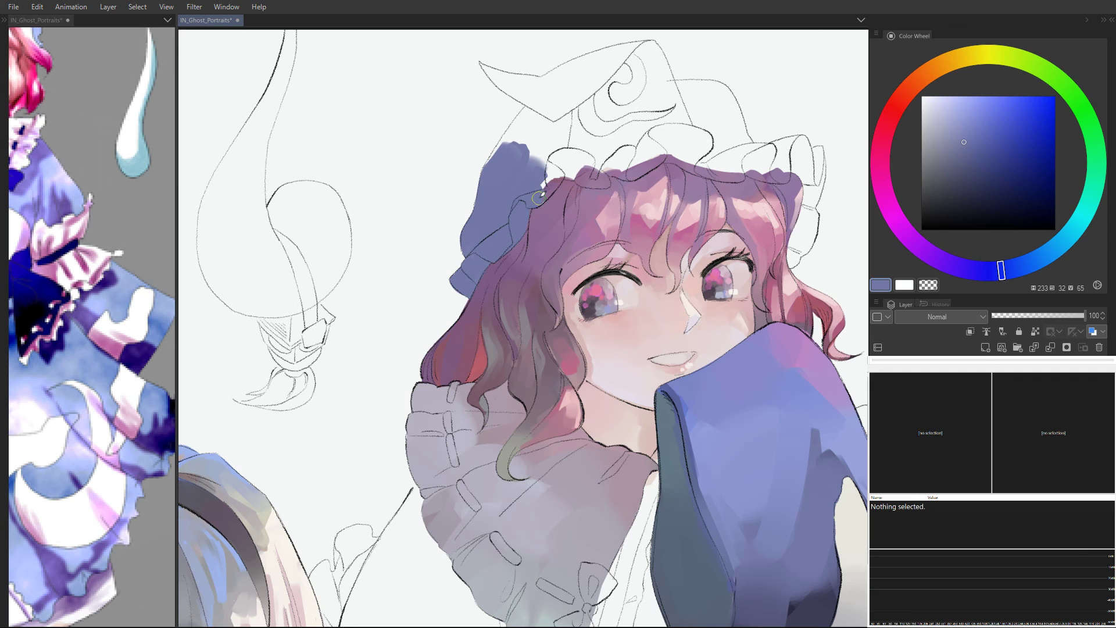
Step: Block in the hat's crown and front ruffles across the forehead with the same flat blue
mouse_move(539, 198)
mouse_down()
mouse_move(543, 163)
mouse_move(555, 175)
mouse_move(576, 173)
mouse_move(532, 168)
mouse_move(530, 156)
mouse_move(496, 167)
mouse_move(522, 123)
mouse_move(540, 118)
mouse_move(526, 143)
mouse_move(552, 124)
mouse_move(531, 115)
mouse_move(526, 125)
mouse_move(548, 132)
mouse_move(590, 105)
mouse_move(554, 131)
mouse_move(592, 174)
mouse_up()
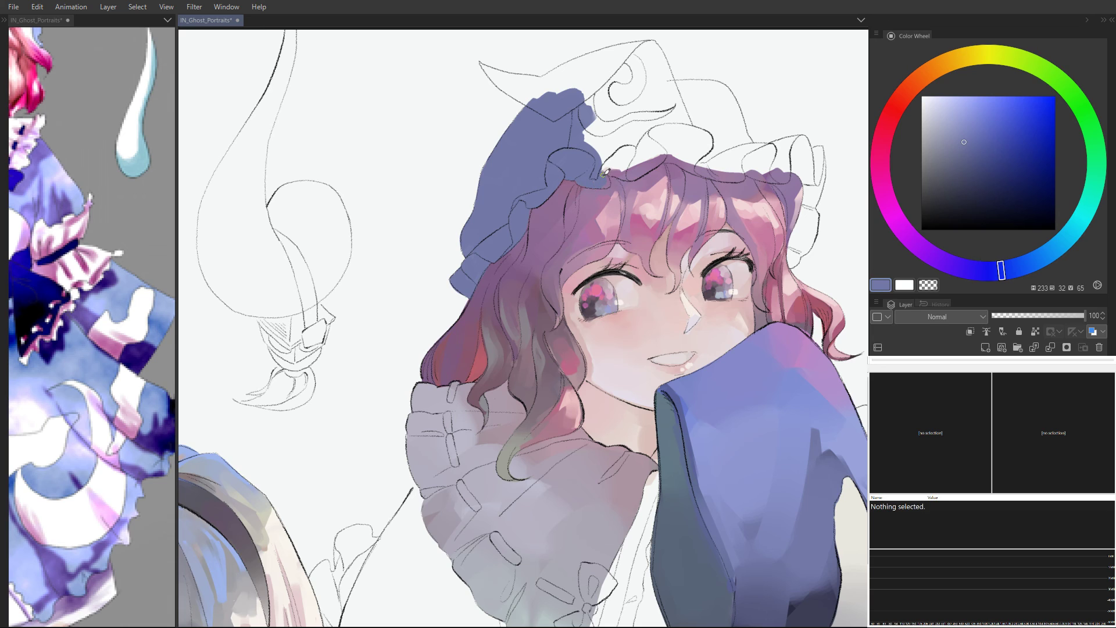
mouse_move(605, 173)
mouse_down()
mouse_move(619, 122)
mouse_move(586, 127)
mouse_move(599, 110)
mouse_move(609, 143)
mouse_move(620, 139)
mouse_move(625, 153)
mouse_move(607, 166)
mouse_move(641, 160)
mouse_move(629, 169)
mouse_move(661, 149)
mouse_move(634, 143)
mouse_move(651, 116)
mouse_move(698, 137)
mouse_move(687, 157)
mouse_move(706, 164)
mouse_move(720, 139)
mouse_up()
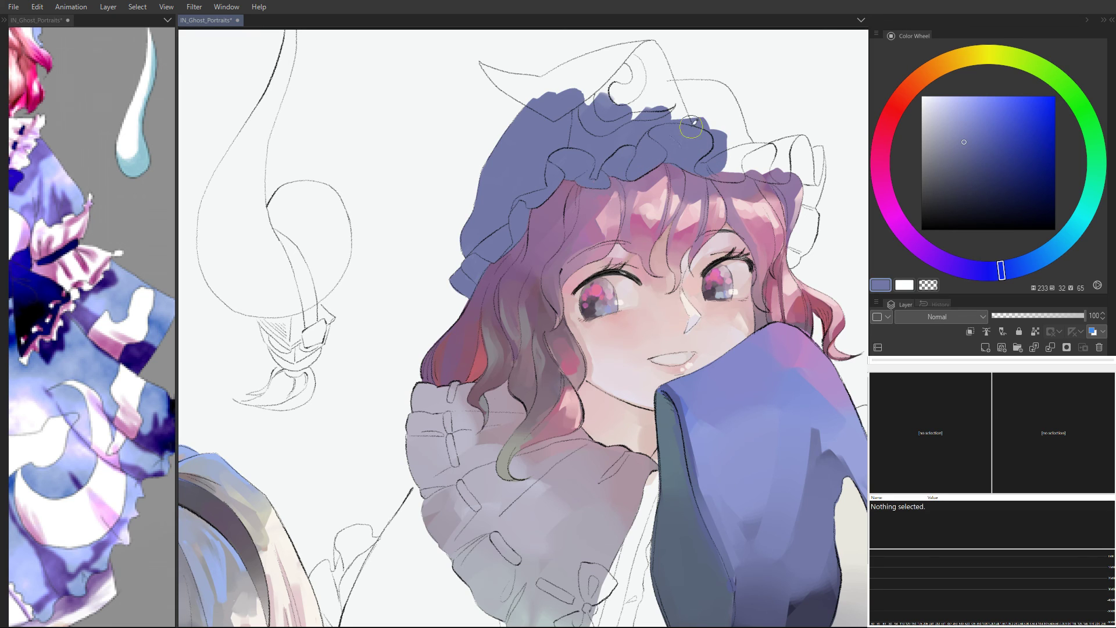
mouse_move(719, 166)
mouse_down()
mouse_move(725, 128)
mouse_move(720, 144)
mouse_move(673, 92)
mouse_move(716, 96)
mouse_move(729, 110)
mouse_move(717, 92)
mouse_move(750, 169)
mouse_move(771, 174)
mouse_move(759, 168)
mouse_move(776, 154)
mouse_move(750, 155)
mouse_move(793, 155)
mouse_move(770, 156)
mouse_move(795, 159)
mouse_up()
key(e)
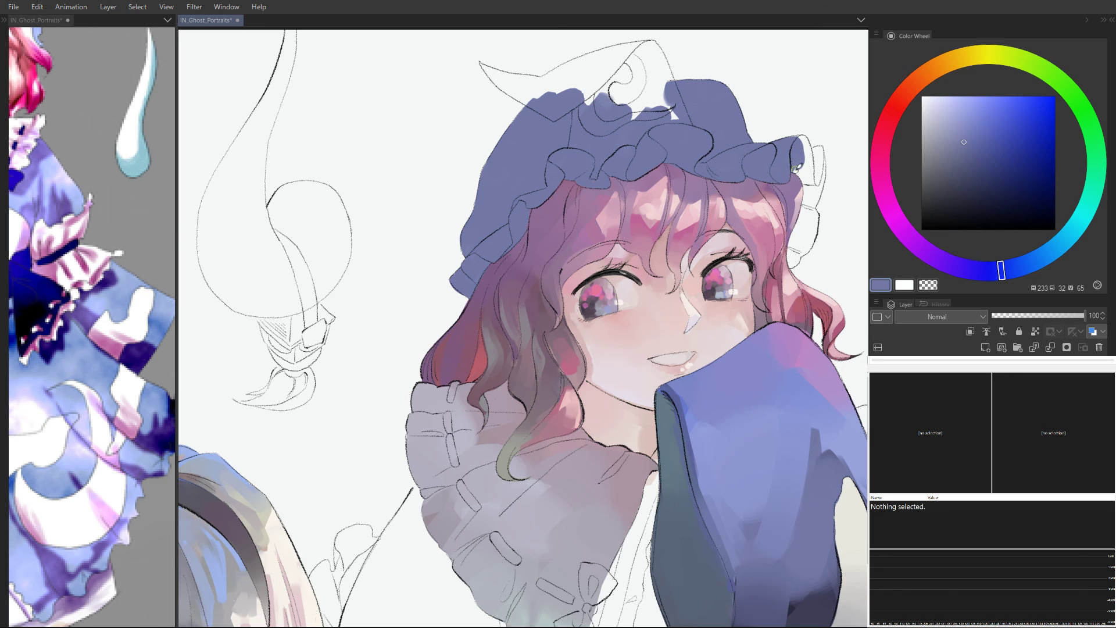
Step: Fill the remaining ruffles on the hat's far side, down beside the hair, with the same flat blue
drag(796, 169, 810, 201)
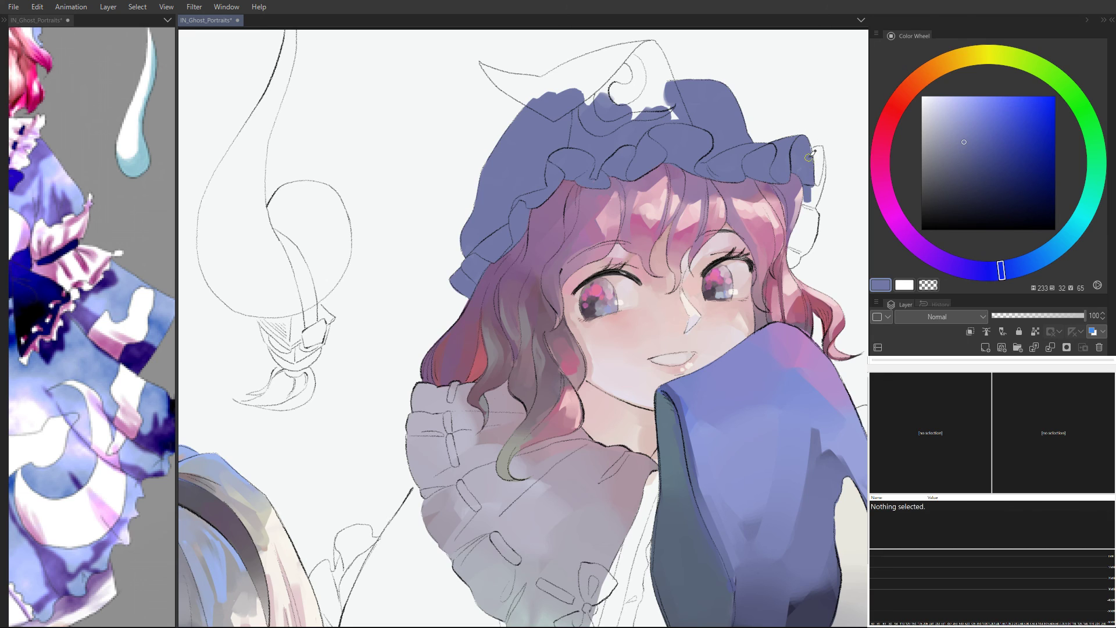
drag(814, 149, 814, 191)
mouse_move(820, 148)
mouse_down()
mouse_move(820, 185)
mouse_move(811, 154)
mouse_up()
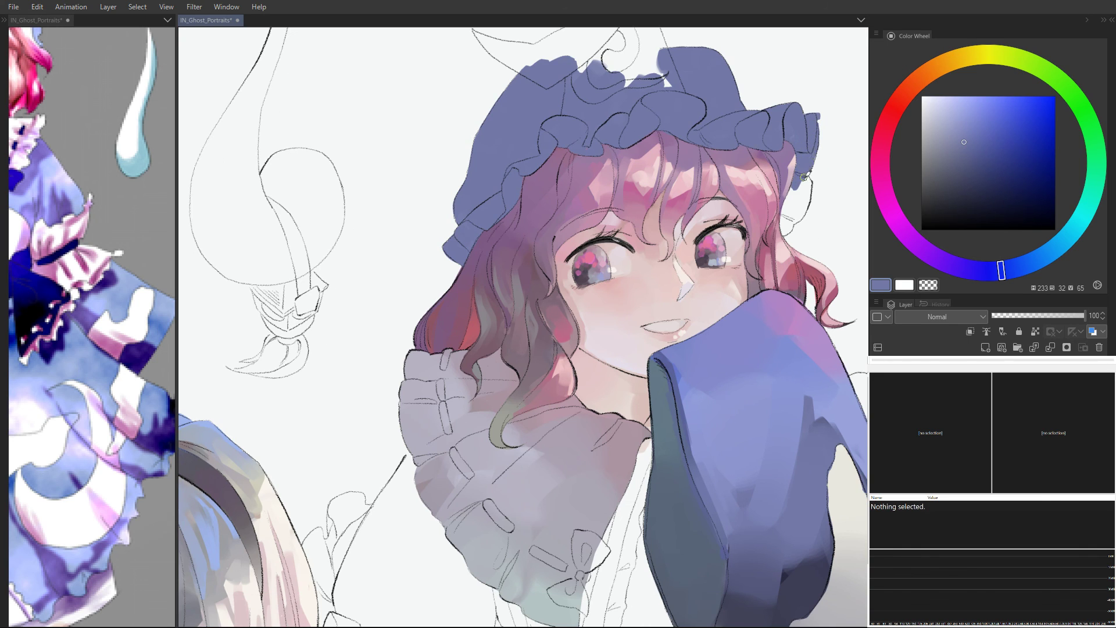
mouse_move(795, 198)
mouse_down()
mouse_move(805, 146)
mouse_move(794, 207)
mouse_up()
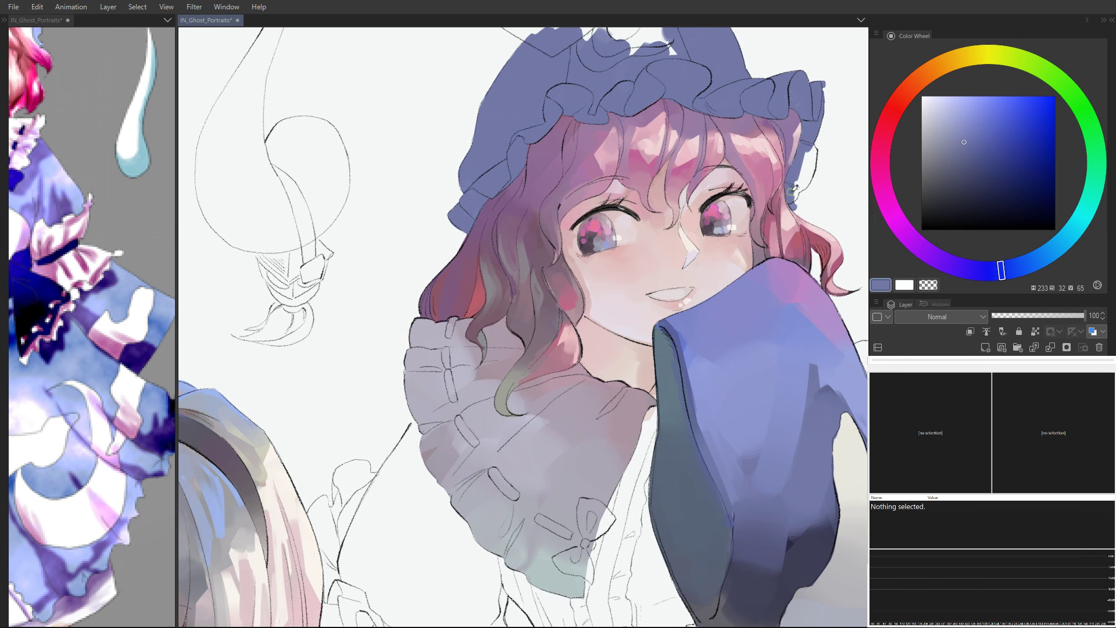
mouse_move(809, 142)
mouse_down()
mouse_move(812, 170)
mouse_move(797, 184)
mouse_up()
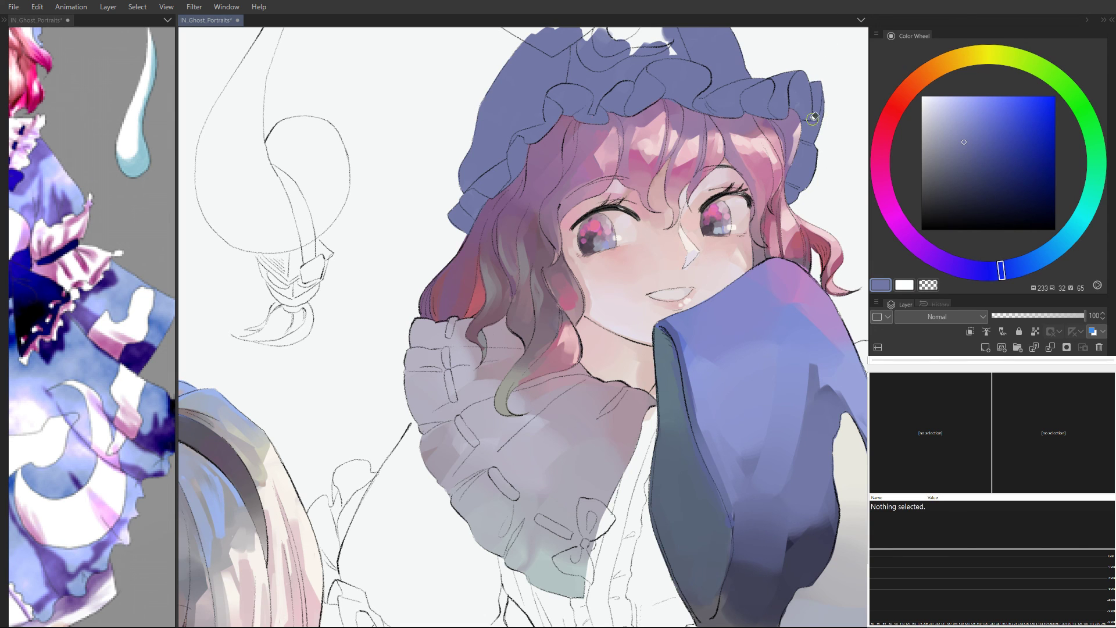
drag(791, 93, 791, 187)
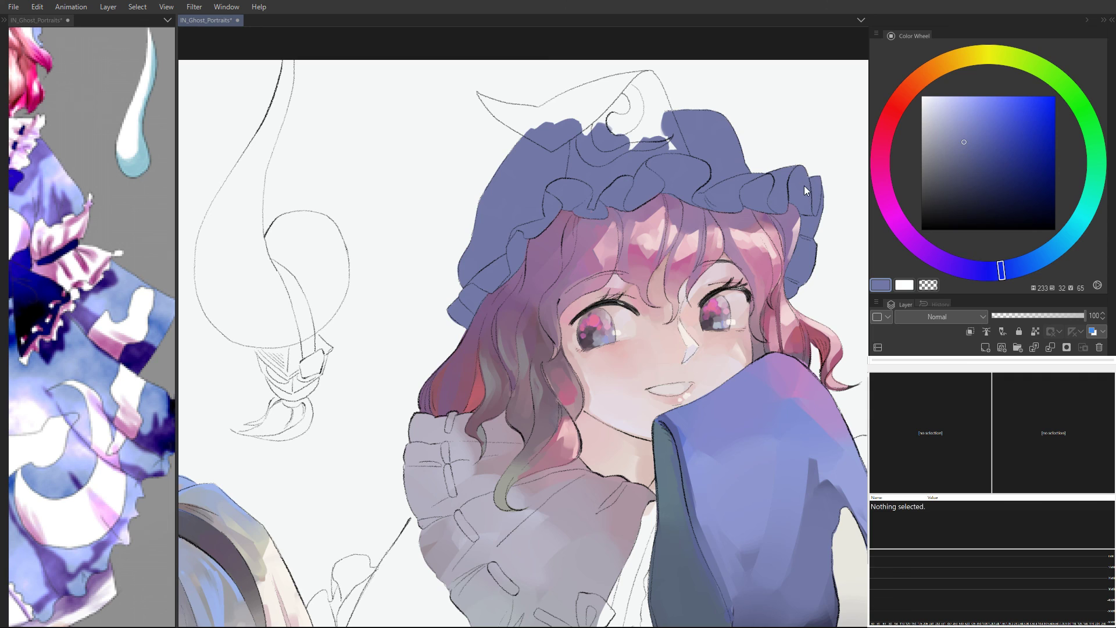
Step: Lock the hat layer's transparent pixels and repaint the whole hat light blue of hue 215, saturation 28, value 93
key(slash)
drag(970, 122, 960, 105)
click(1033, 261)
mouse_move(785, 185)
mouse_down()
mouse_move(772, 268)
mouse_move(772, 202)
mouse_move(656, 147)
mouse_move(607, 150)
mouse_move(519, 193)
mouse_move(481, 240)
mouse_up()
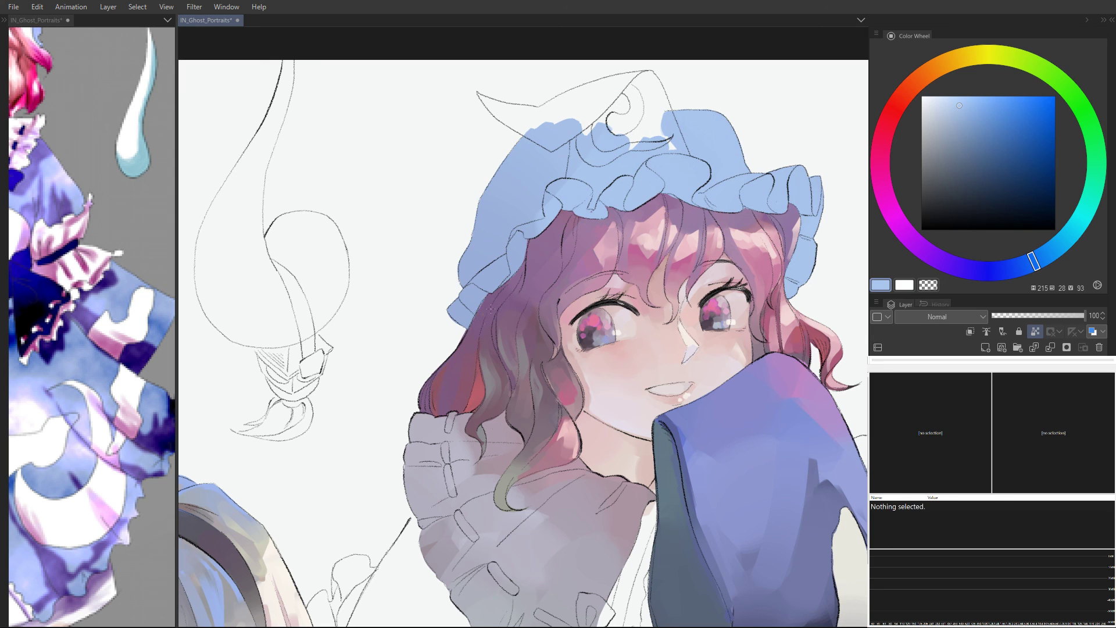
Step: Sample the hair's purple of hue 291, saturation 31, value 51, and touch up the hair edge beneath the back ruffle
alt+click(490, 305)
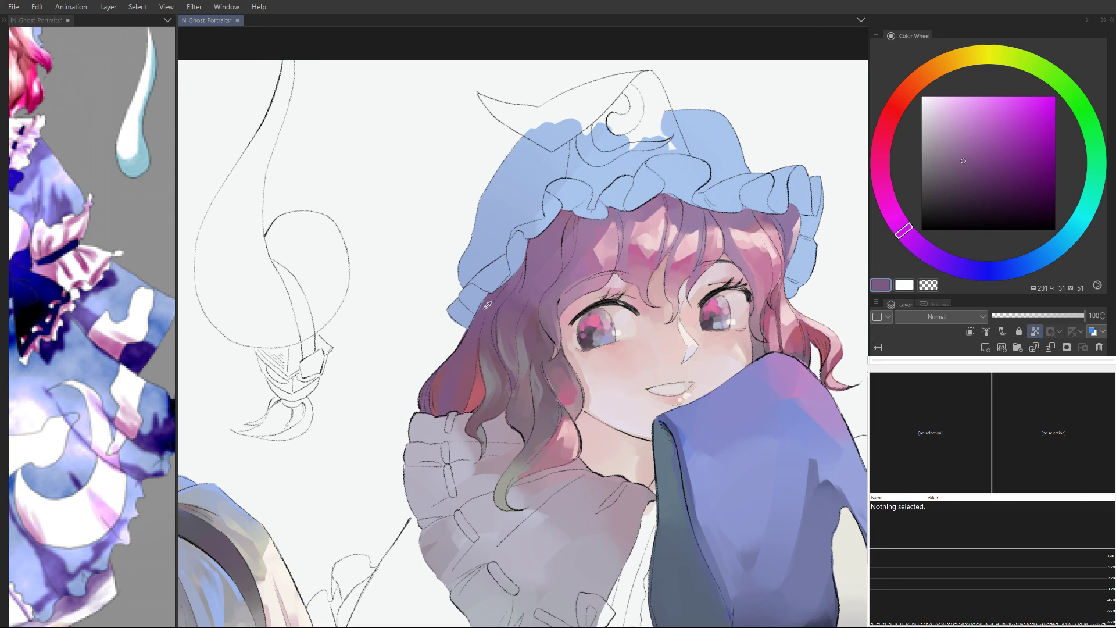
mouse_move(487, 302)
mouse_down()
mouse_move(459, 278)
mouse_move(486, 298)
mouse_move(475, 322)
mouse_up()
key(slash)
key(slash)
key(slash)
key(slash)
Step: Resample the hat's light blue of hue 215, saturation 29, value 92, and relock the hat layer's transparent pixels
scroll(687, 169, up, 1)
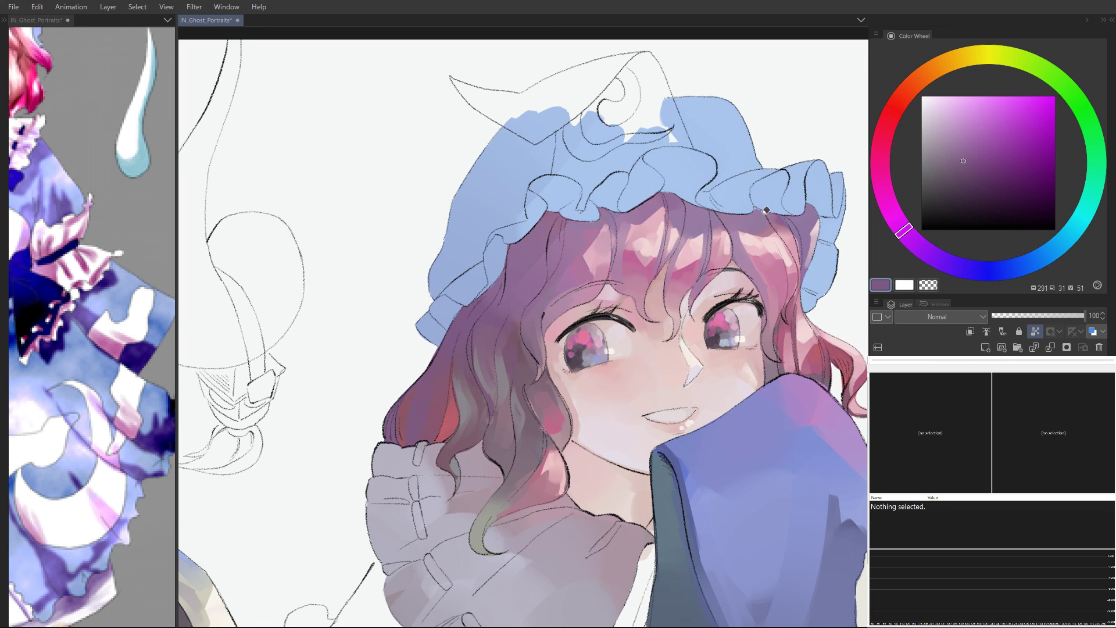
alt+click(749, 206)
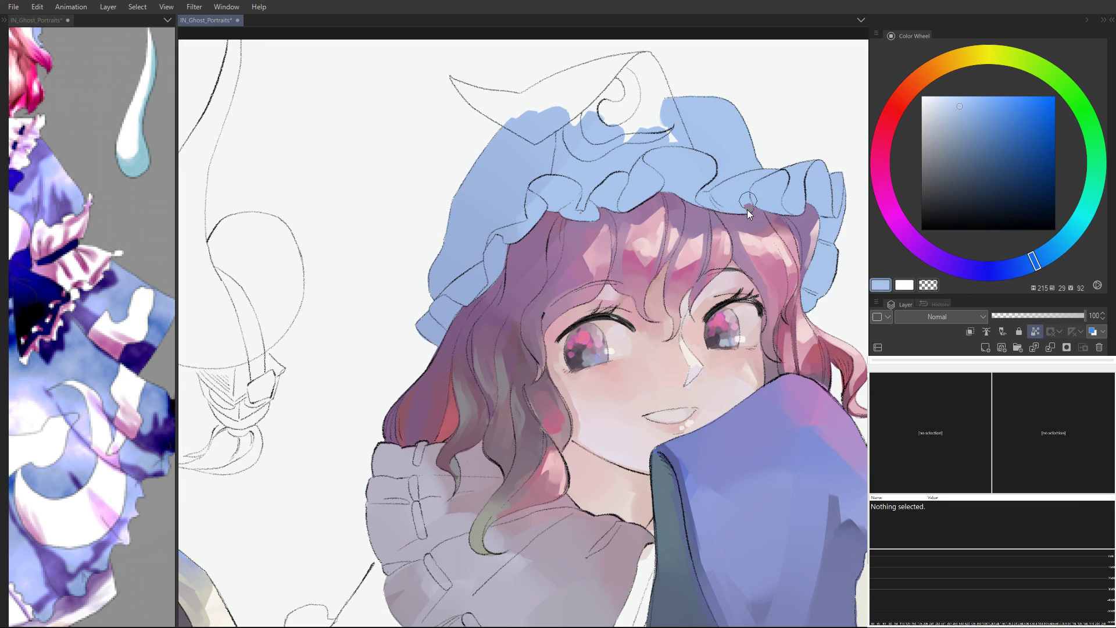
key(slash)
scroll(590, 193, down, 1)
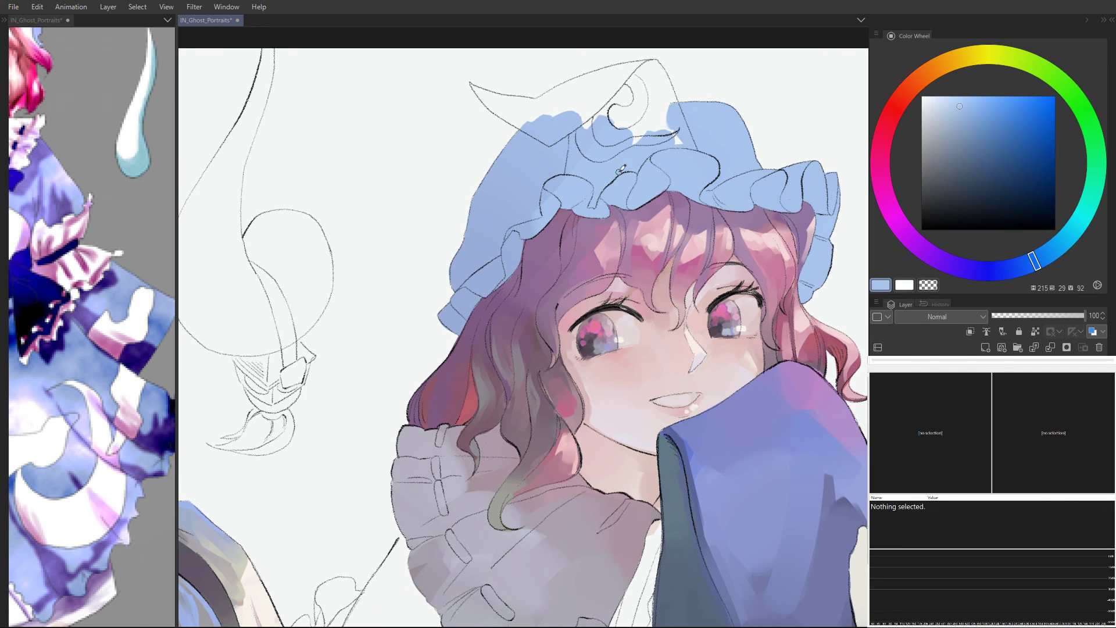
key(slash)
Step: Shade the hat's back side with a muted violet of hue 258, saturation 16, value 54
drag(671, 315, 674, 233)
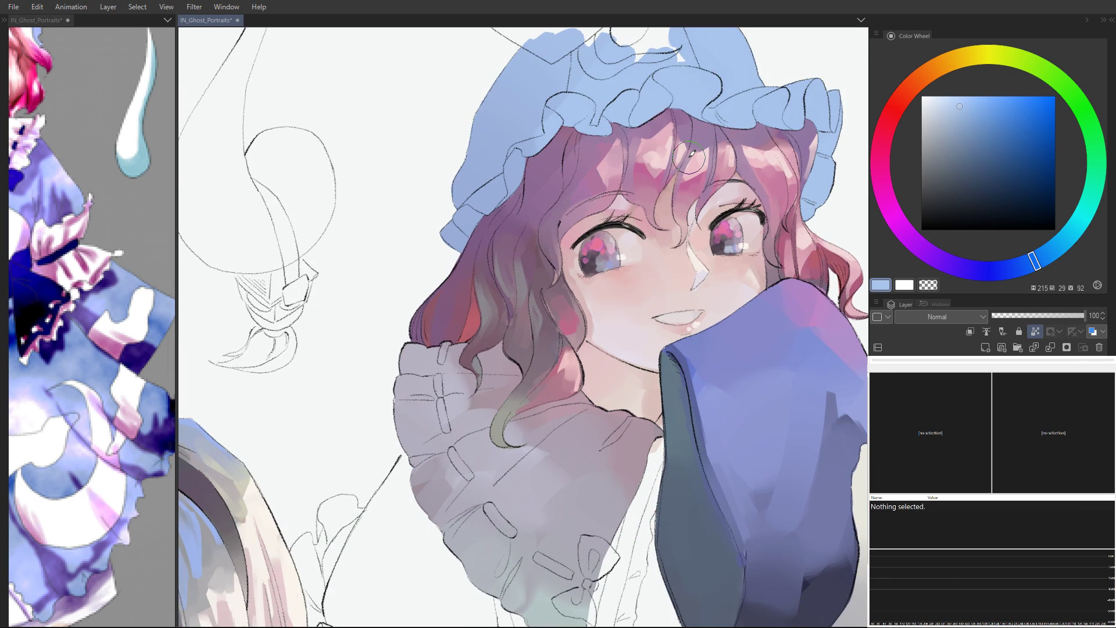
drag(689, 158, 643, 184)
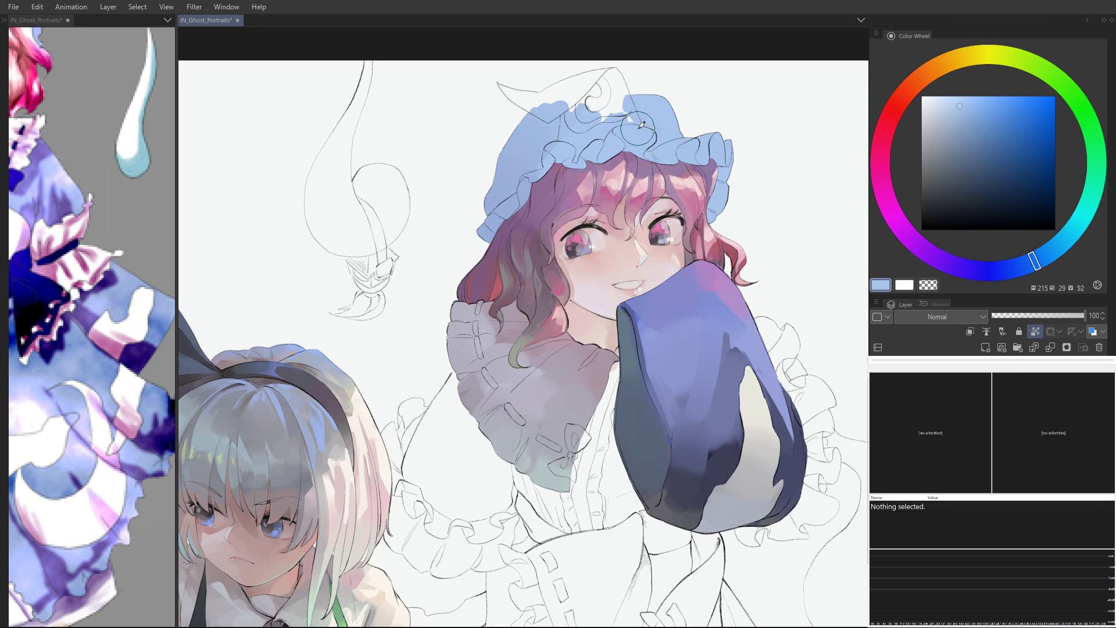
drag(950, 119, 943, 158)
drag(1036, 265, 956, 266)
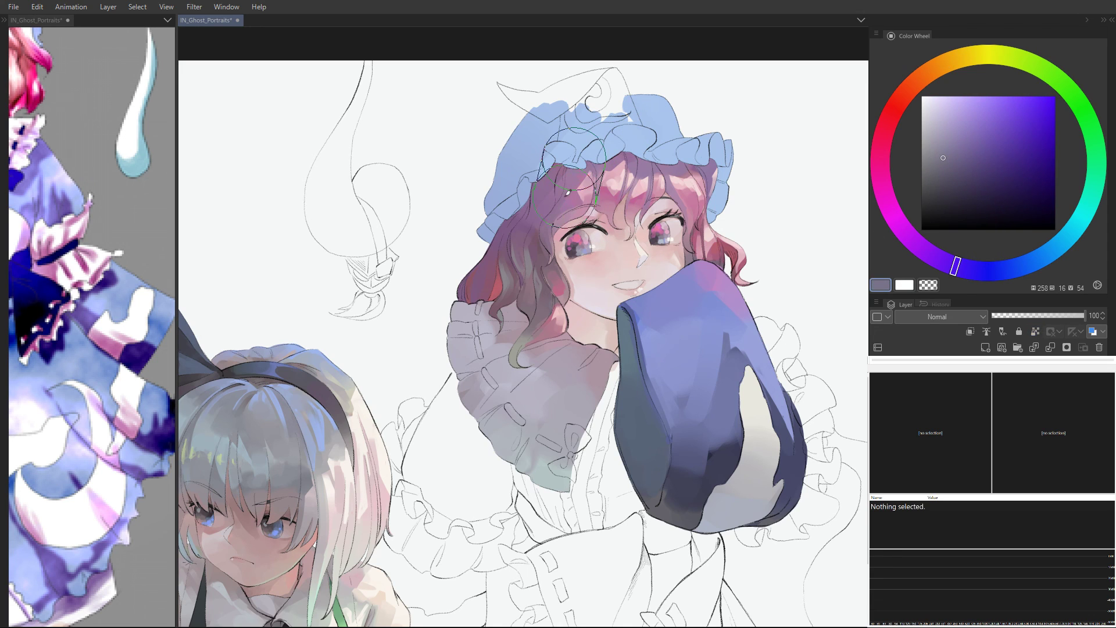
mouse_move(520, 205)
mouse_down()
mouse_move(500, 228)
mouse_move(539, 150)
mouse_up()
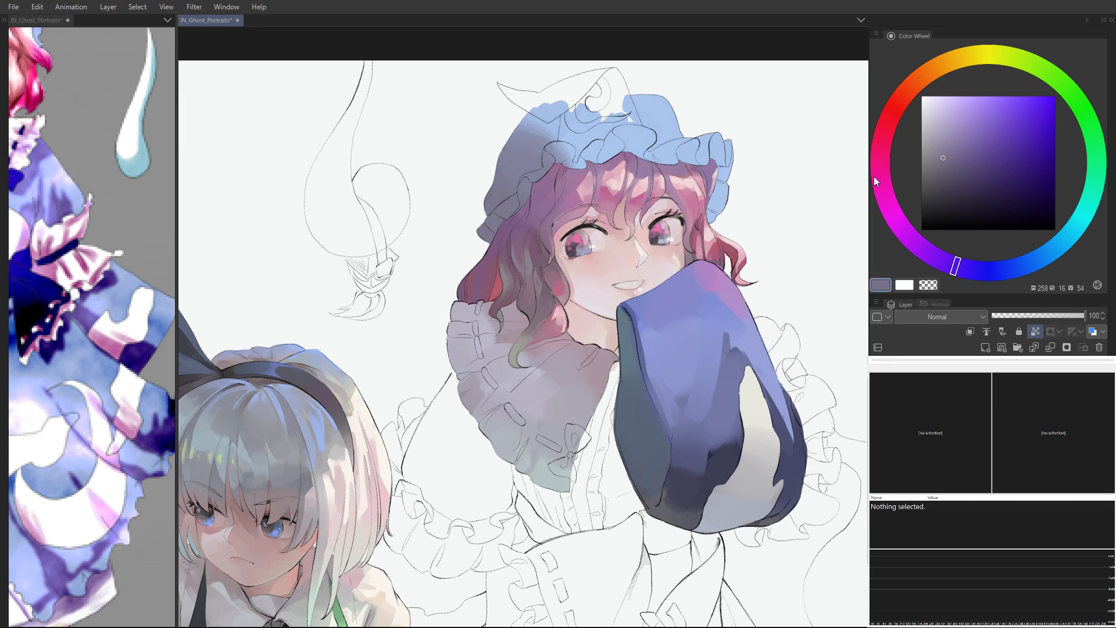
Step: Darken the hat's back edge and far-side ruffles with a deep violet of hue 258, saturation 20, value 36
drag(943, 157, 948, 182)
mouse_move(523, 244)
mouse_down()
mouse_move(489, 209)
mouse_move(535, 140)
mouse_move(564, 128)
mouse_up()
mouse_move(724, 196)
mouse_down()
mouse_move(647, 124)
mouse_move(723, 155)
mouse_move(733, 204)
mouse_up()
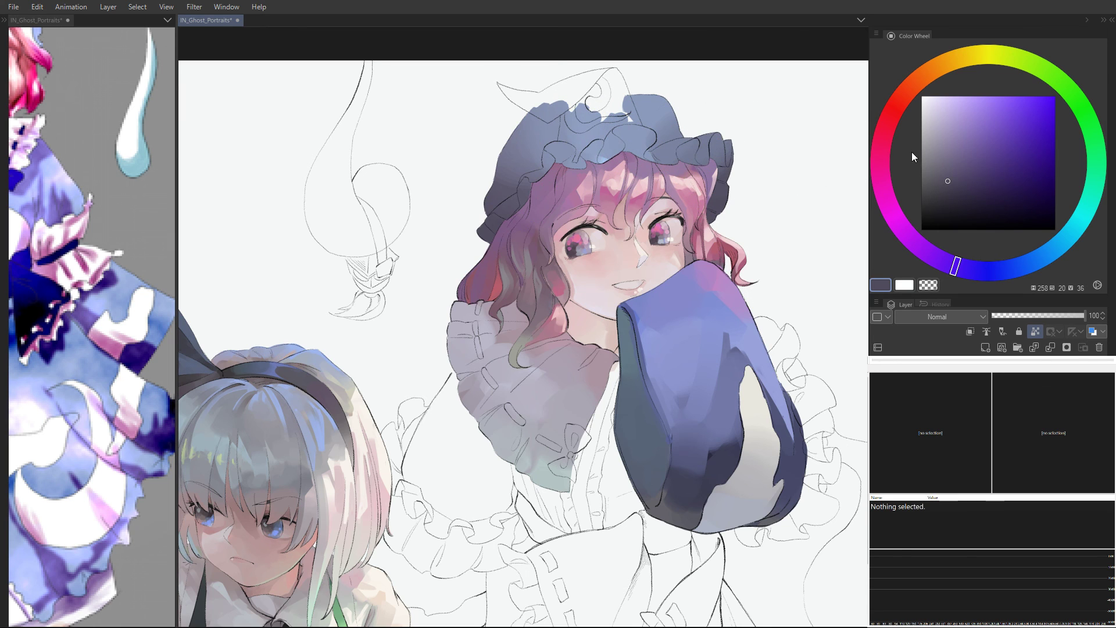
Step: Paint a richer blue of hue 223, saturation 45, value 68 over the hat, undoing a first pass at value 58
click(967, 146)
drag(1005, 267, 1019, 266)
click(982, 151)
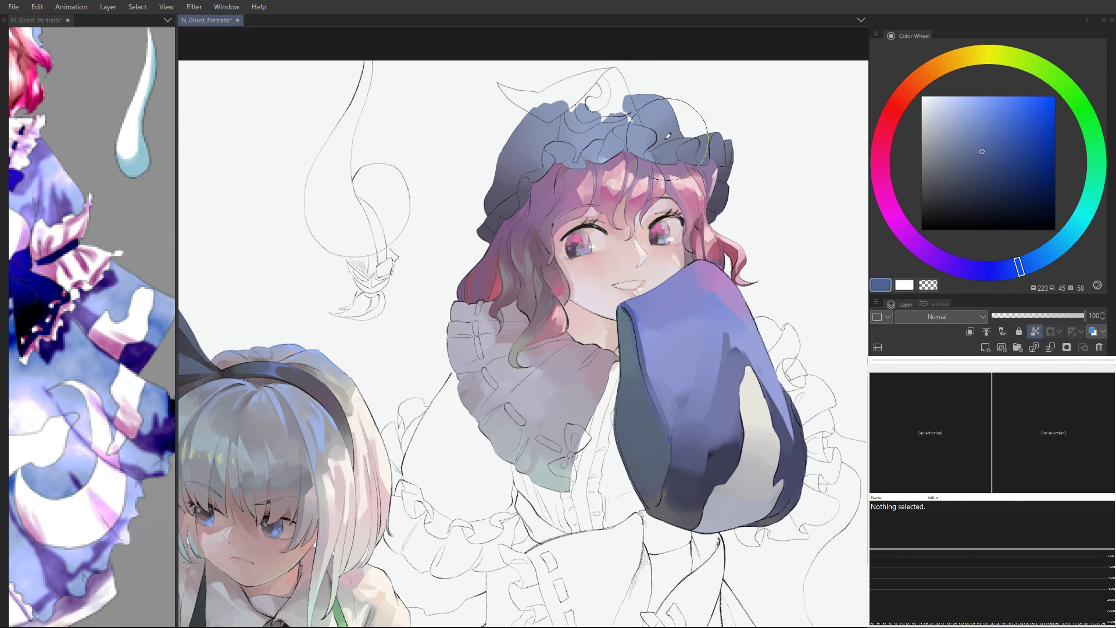
mouse_move(672, 140)
mouse_down()
mouse_move(638, 119)
mouse_move(688, 148)
mouse_move(736, 151)
mouse_move(647, 125)
mouse_move(684, 157)
mouse_move(584, 123)
mouse_move(539, 137)
mouse_move(514, 182)
mouse_up()
key(ctrl+z)
click(982, 139)
mouse_move(689, 157)
mouse_down()
mouse_move(737, 159)
mouse_move(735, 189)
mouse_up()
Step: Tint the hat's ruffles pink with hue 317, saturation 45, value 68, and a softer pink of saturation 25, value 74
click(882, 186)
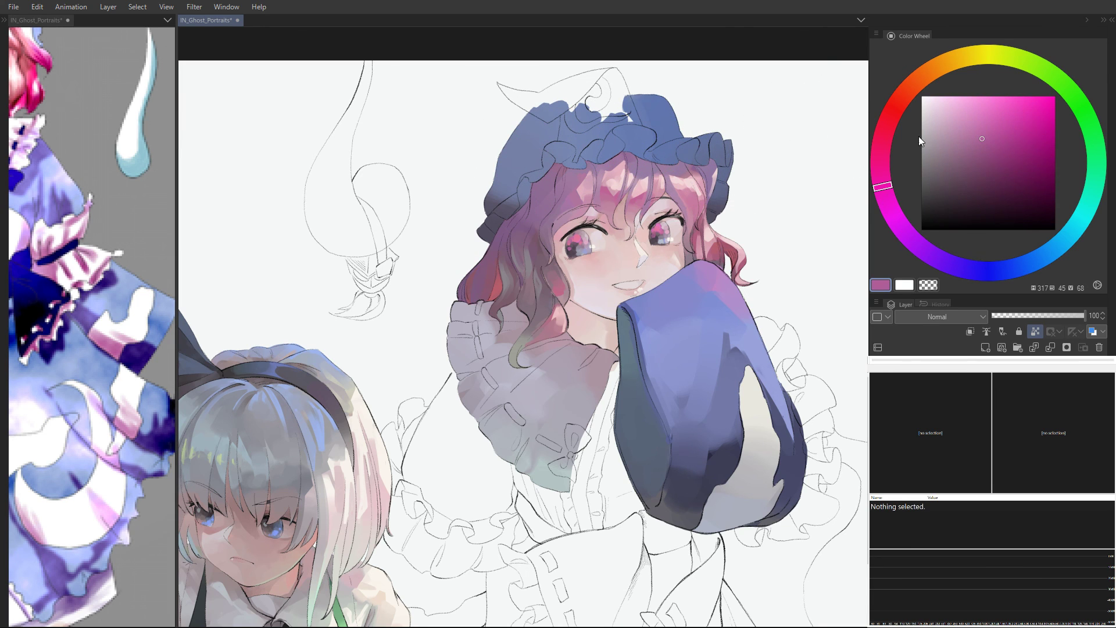
mouse_move(621, 142)
mouse_down()
mouse_move(645, 150)
mouse_move(622, 132)
mouse_move(644, 138)
mouse_move(634, 150)
mouse_move(647, 138)
mouse_move(638, 131)
mouse_move(627, 148)
mouse_move(619, 131)
mouse_move(651, 138)
mouse_move(649, 158)
mouse_move(679, 164)
mouse_move(712, 148)
mouse_move(709, 181)
mouse_move(552, 153)
mouse_move(489, 222)
mouse_up()
click(952, 143)
click(956, 130)
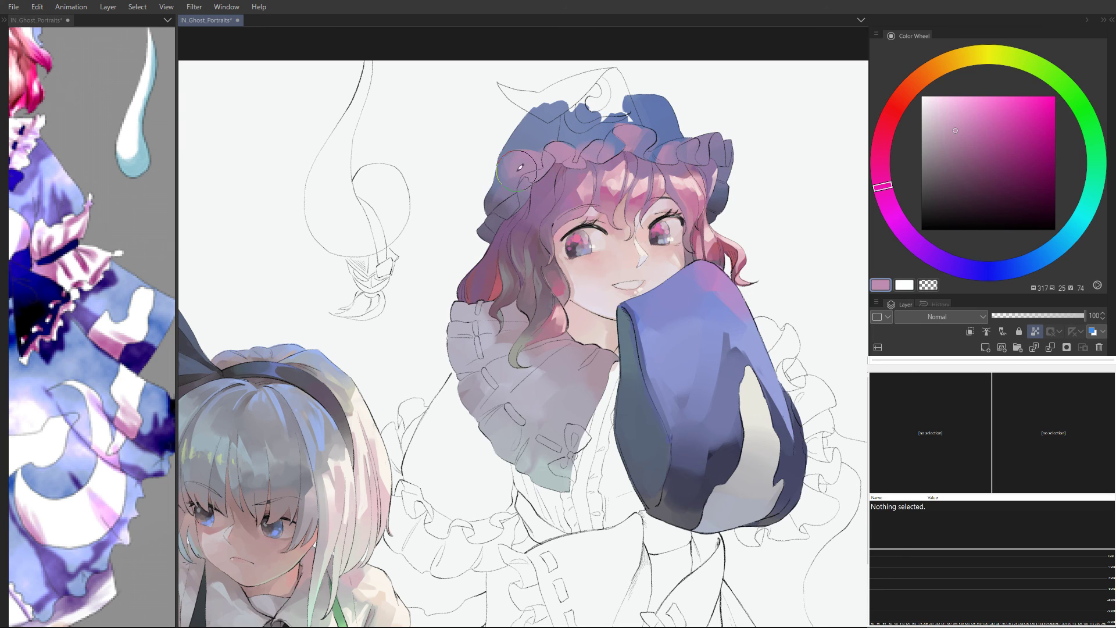
mouse_move(523, 160)
mouse_down()
mouse_move(518, 129)
mouse_move(520, 160)
mouse_up()
mouse_move(667, 140)
mouse_down()
mouse_move(704, 151)
mouse_move(723, 192)
mouse_move(706, 214)
mouse_move(730, 171)
mouse_up()
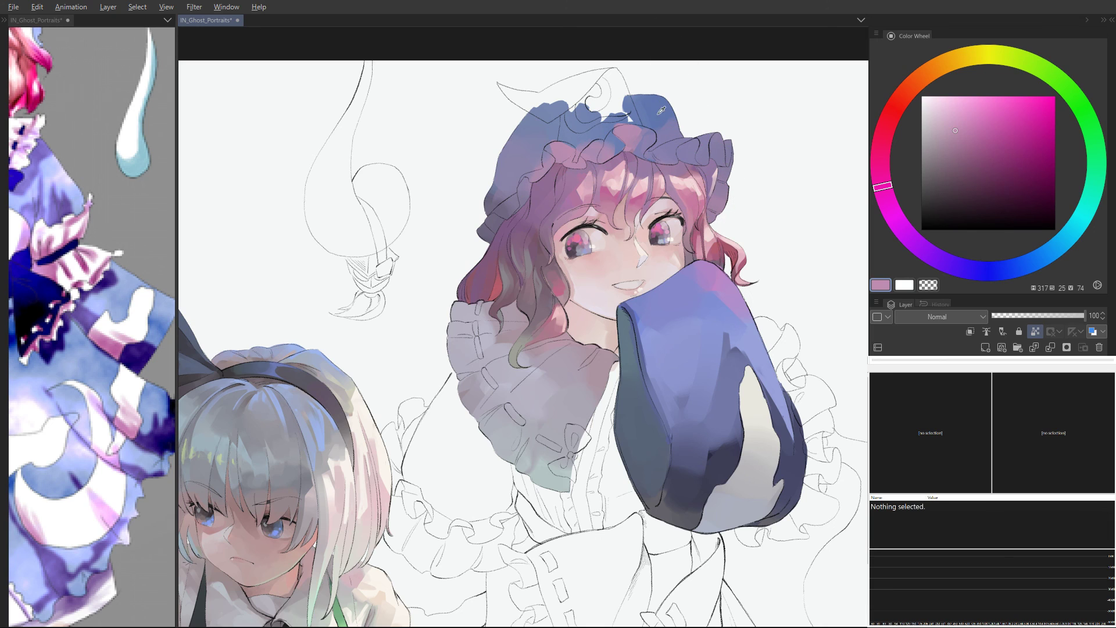
Step: Enlarge the brush and lighten both sides of the hat's crown with light blue of hue 218, saturation 27, value 88
alt+click(655, 97)
click(959, 112)
drag(1026, 267, 1030, 264)
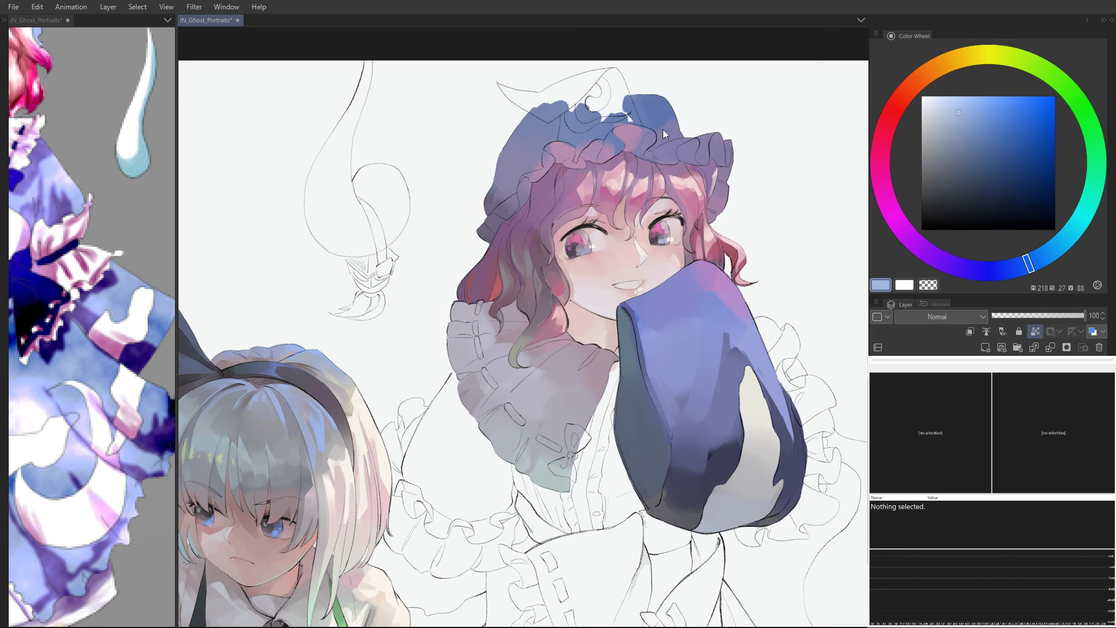
key(bracketright)
key(bracketright)
mouse_move(674, 114)
mouse_down()
mouse_move(654, 97)
mouse_move(666, 100)
mouse_up()
mouse_move(560, 118)
mouse_down()
mouse_move(526, 119)
mouse_move(514, 150)
mouse_move(521, 117)
mouse_up()
Step: Blend the crown's shading with sampled blues, finishing the far side with hue 219, saturation 30, value 84
alt+click(506, 158)
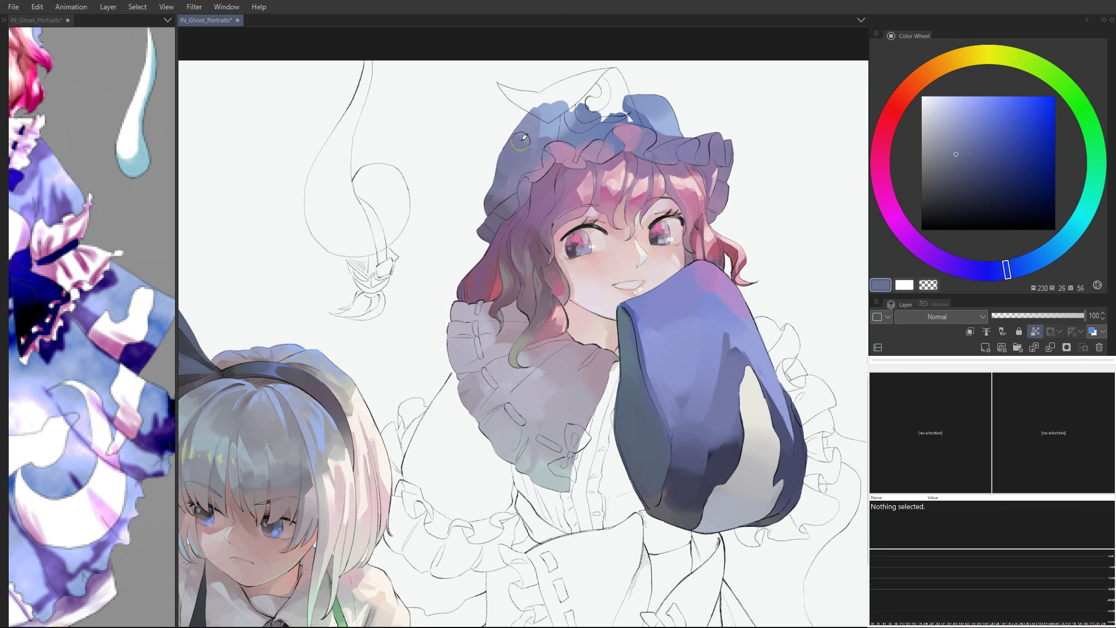
alt+click(576, 107)
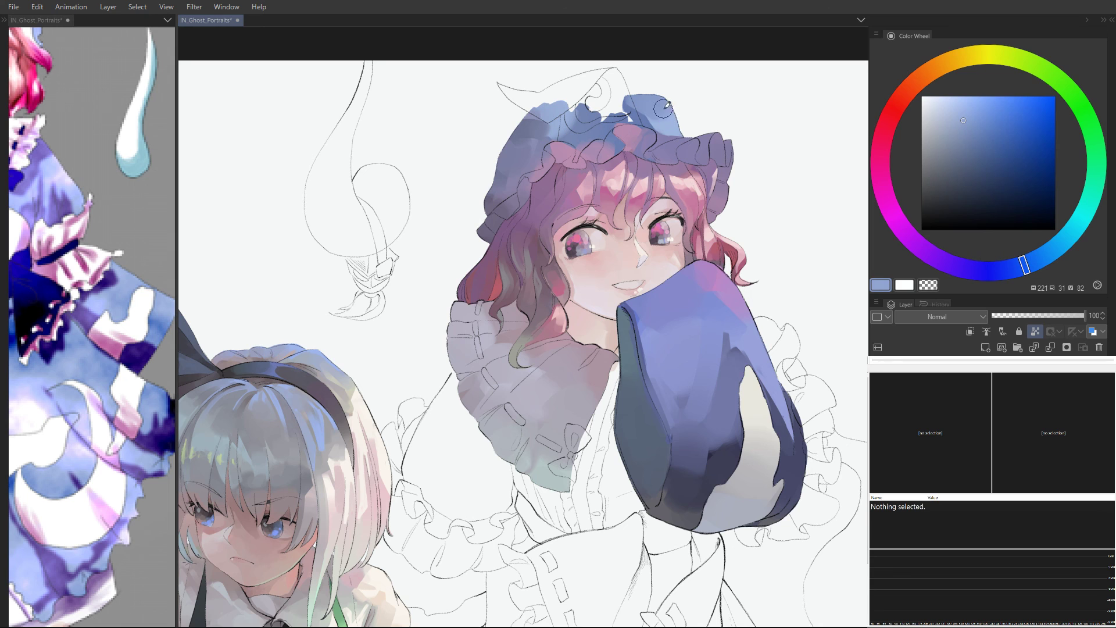
alt+click(671, 117)
drag(671, 117, 651, 98)
scroll(651, 73, down, 5)
scroll(702, 106, up, 5)
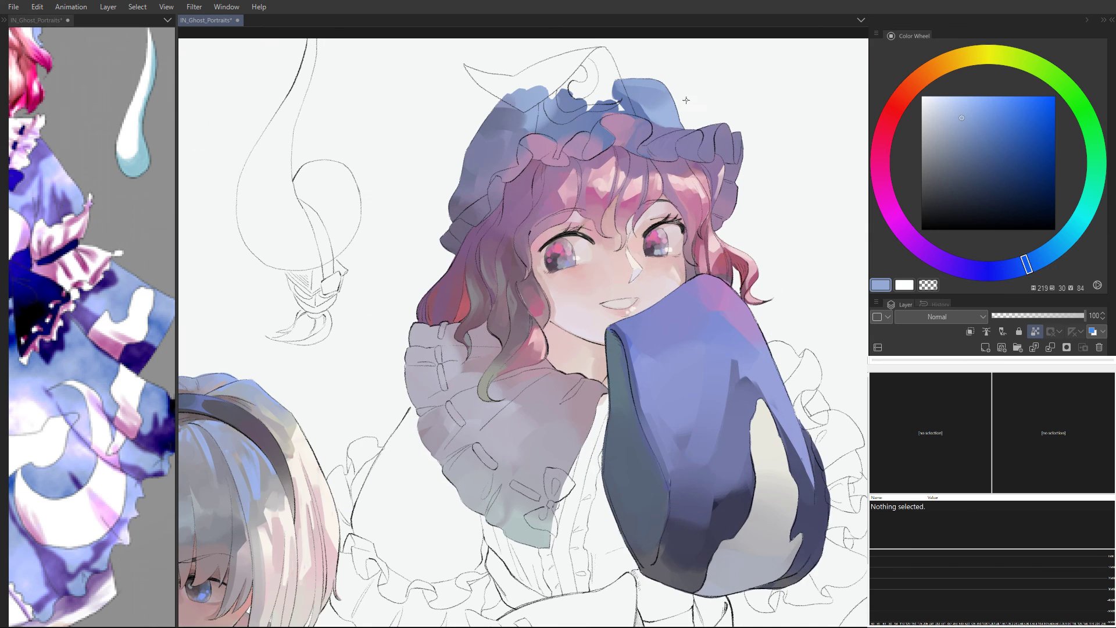
Step: Highlight the far-side front ruffles with light blue of hue 219, saturation 28, value 87, undoing the strokes on the pink middle ruffle
alt+click(676, 135)
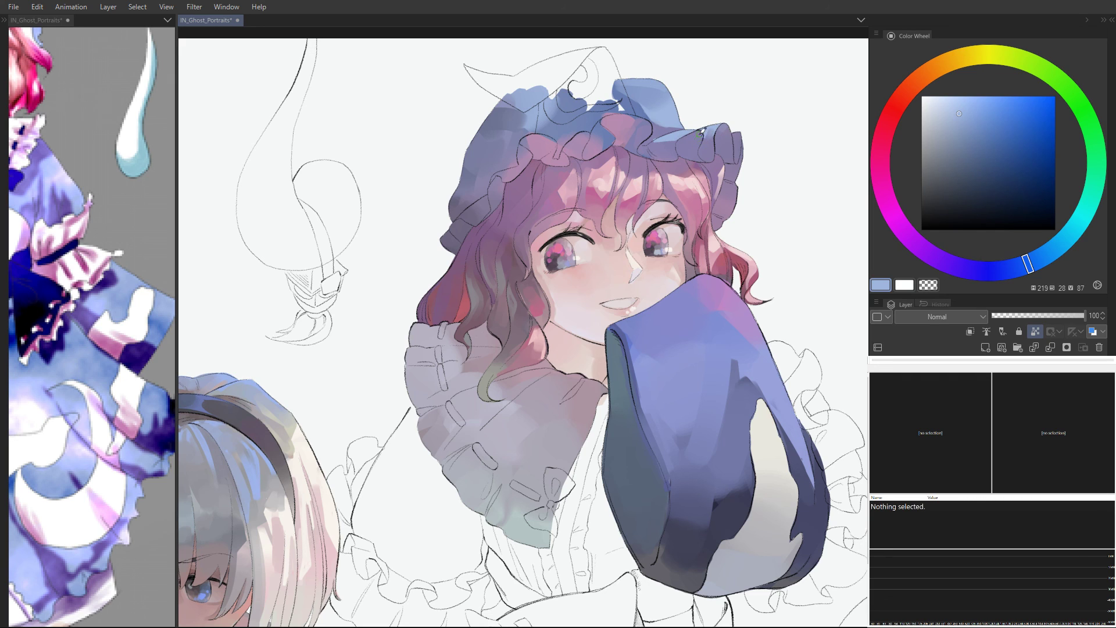
drag(735, 133, 737, 160)
drag(641, 127, 618, 121)
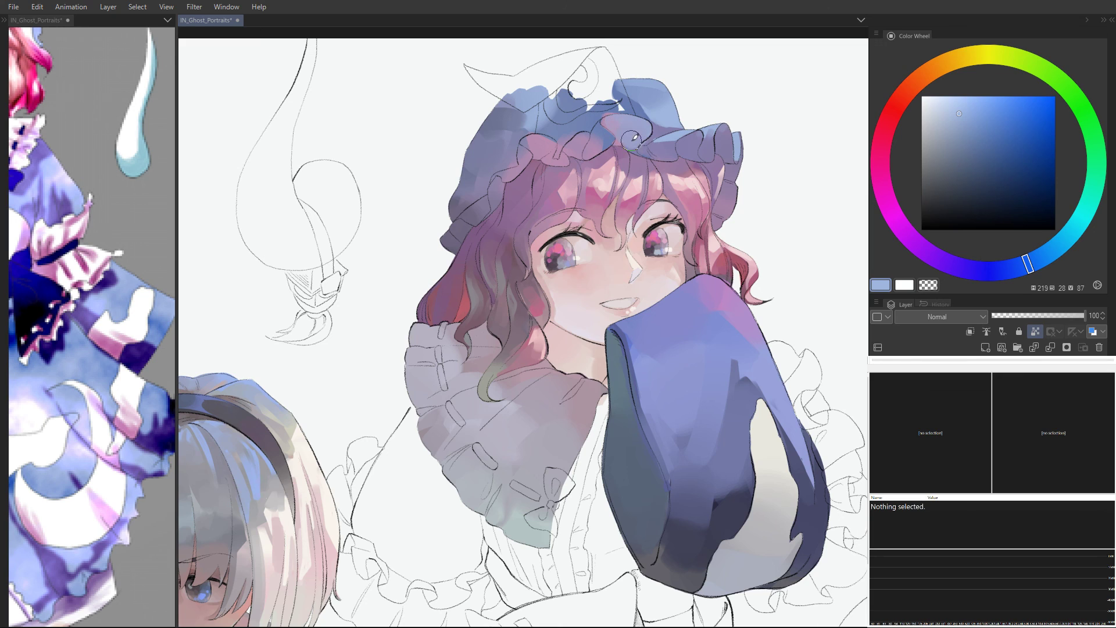
key(ctrl+z)
key(ctrl+z)
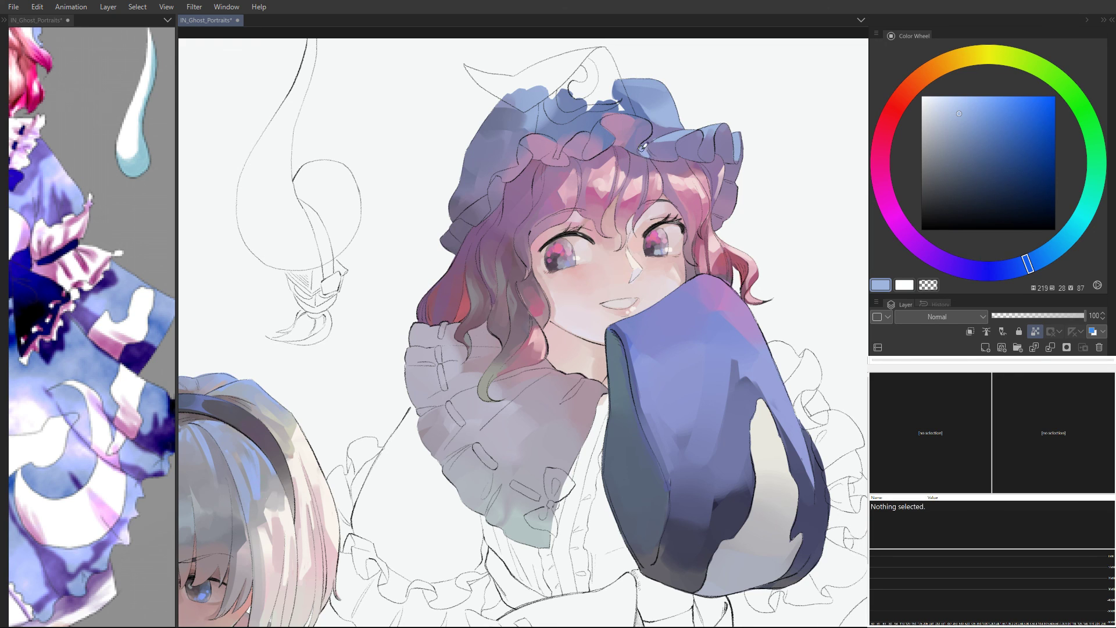
alt+click(668, 150)
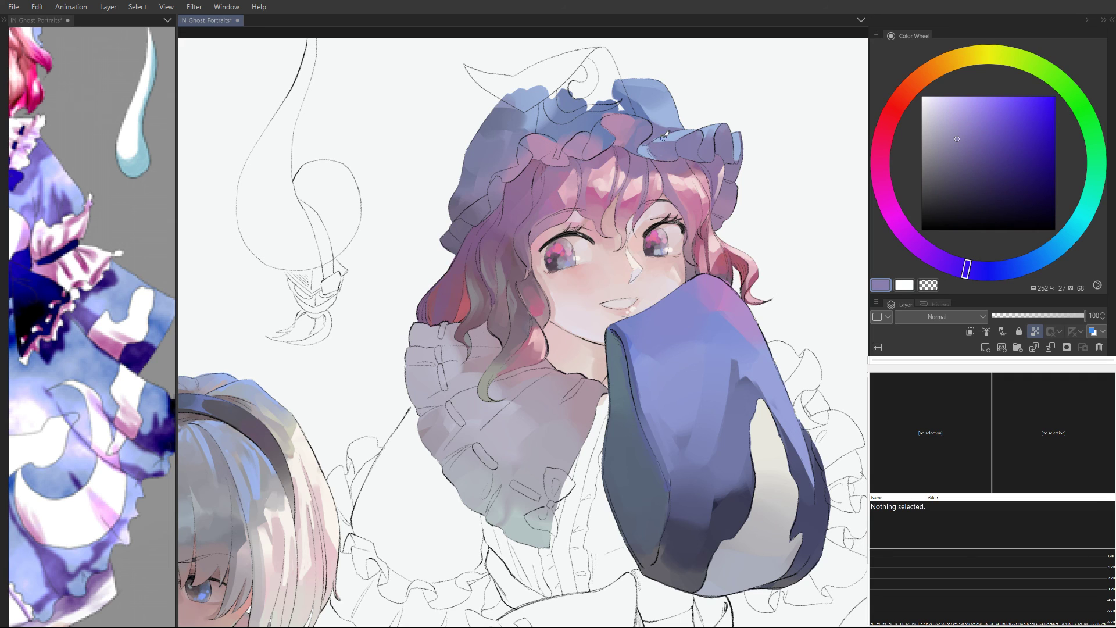
alt+click(647, 152)
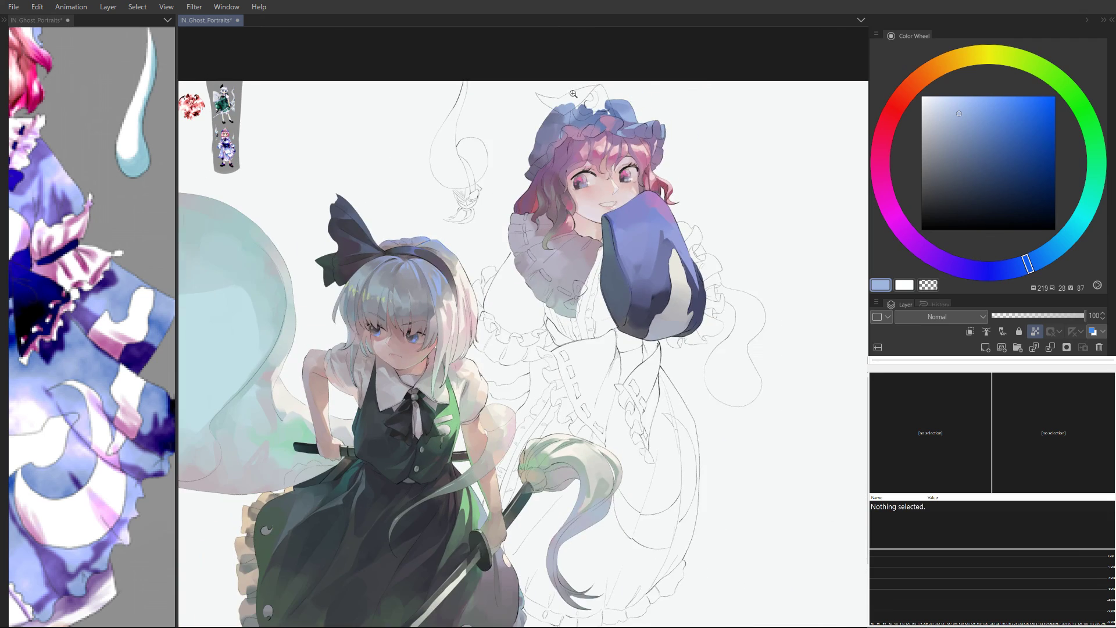
Step: Turn off the transparent-pixel lock and pick a pale gray of hue 219, saturation 4, value 82 for painting
scroll(754, 113, down, 3)
scroll(761, 100, down, 2)
scroll(750, 93, up, 4)
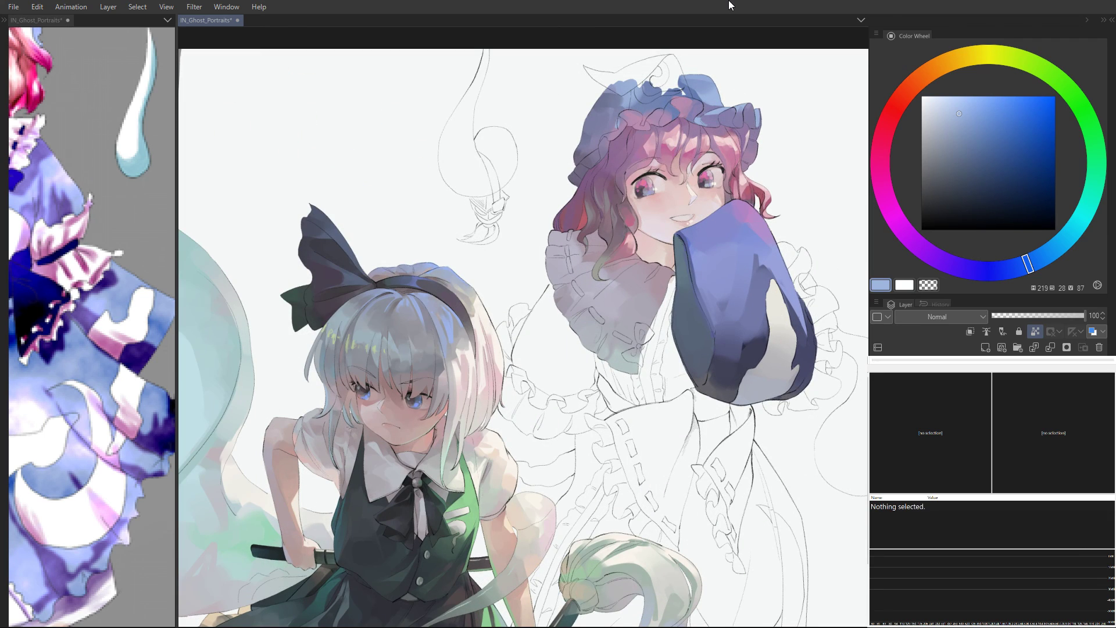
key(slash)
scroll(672, 35, up, 4)
drag(943, 118, 929, 120)
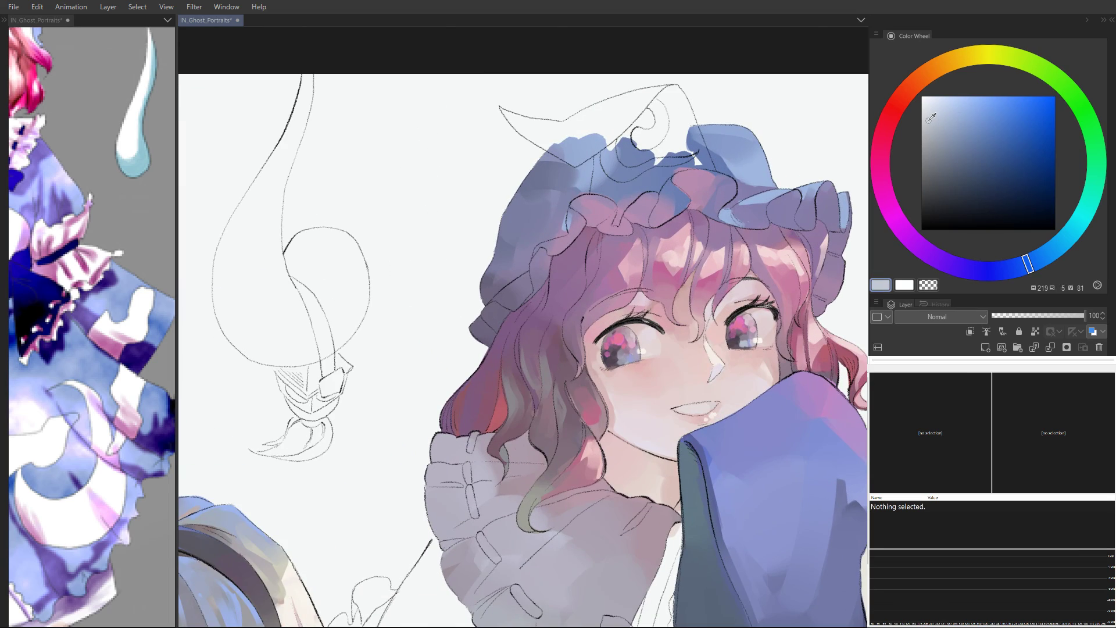
scroll(670, 145, down, 3)
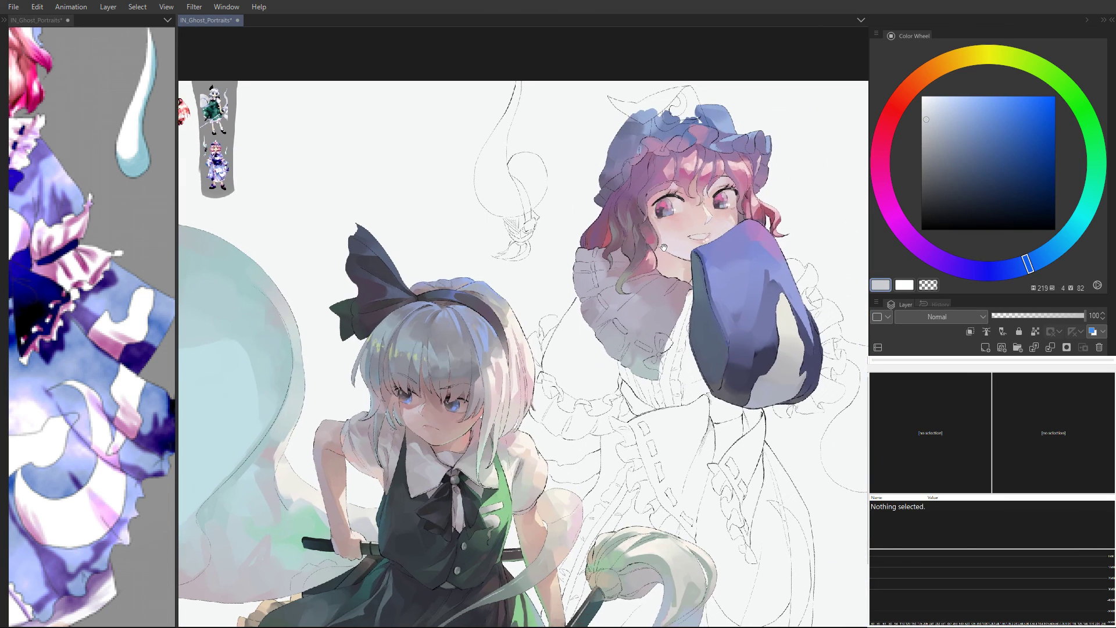
scroll(662, 247, up, 1)
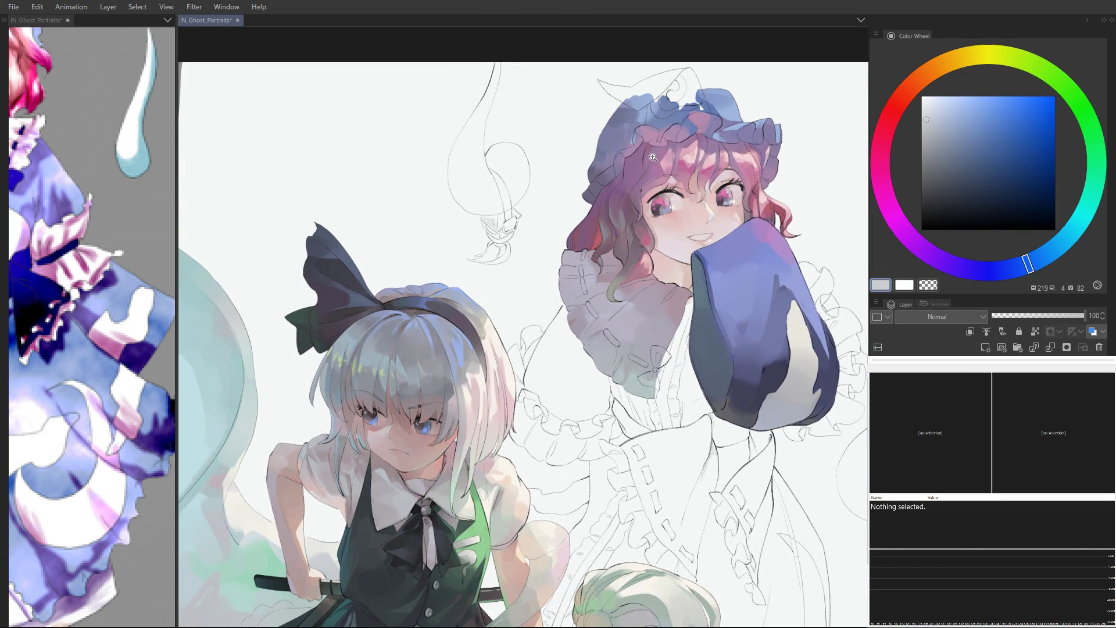